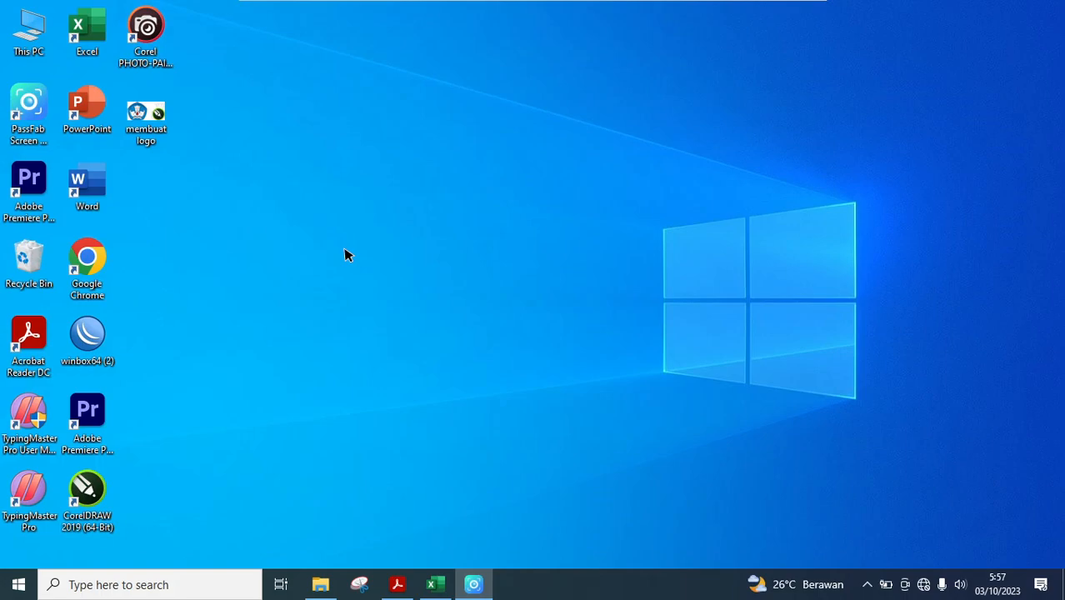
Switch to Ujian Excel.pdf in Acrobat Reader and review the hotel guest tables and the formula rules
{"action": "left_click", "coordinate": [398, 584]}
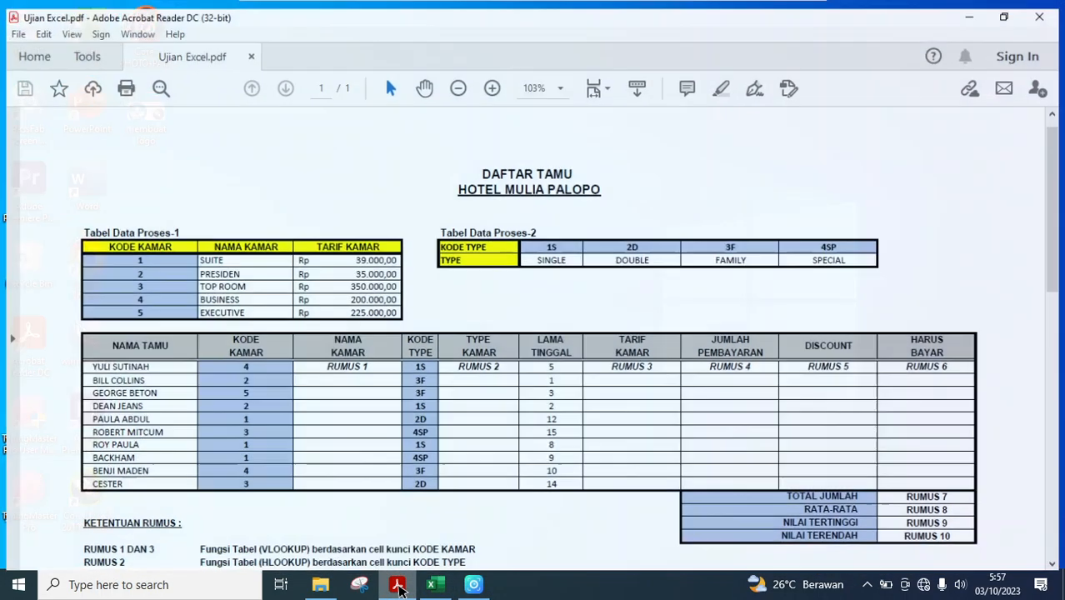
{"action": "scroll", "coordinate": [421, 558], "scroll_direction": "down", "scroll_amount": 1}
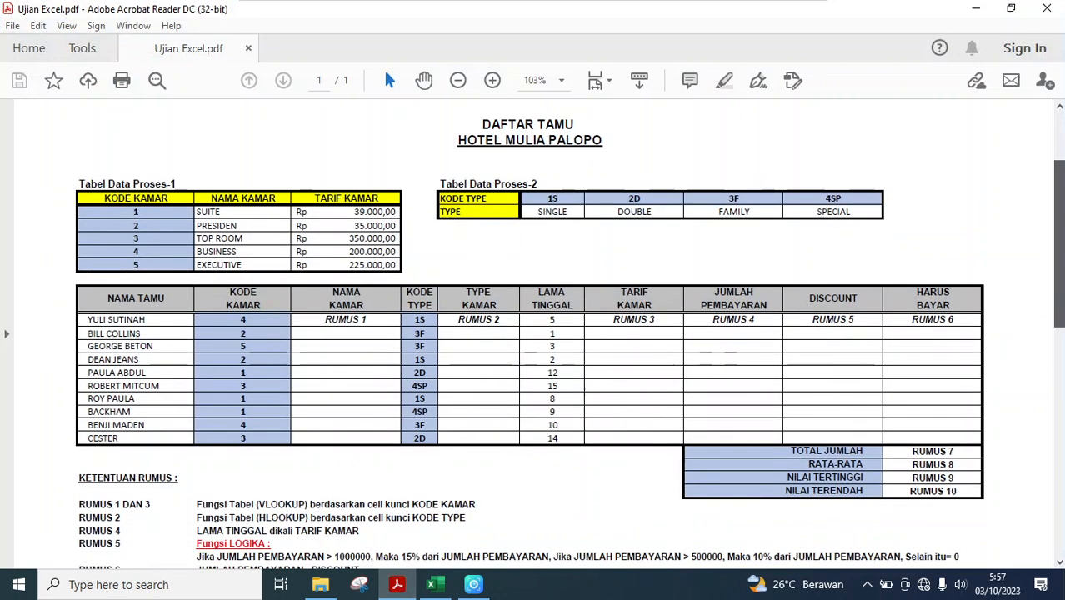
{"action": "mouse_move", "coordinate": [1062, 260]}
{"action": "left_mouse_down"}
{"action": "mouse_move", "coordinate": [1061, 374]}
{"action": "mouse_move", "coordinate": [1061, 269]}
{"action": "left_mouse_up"}
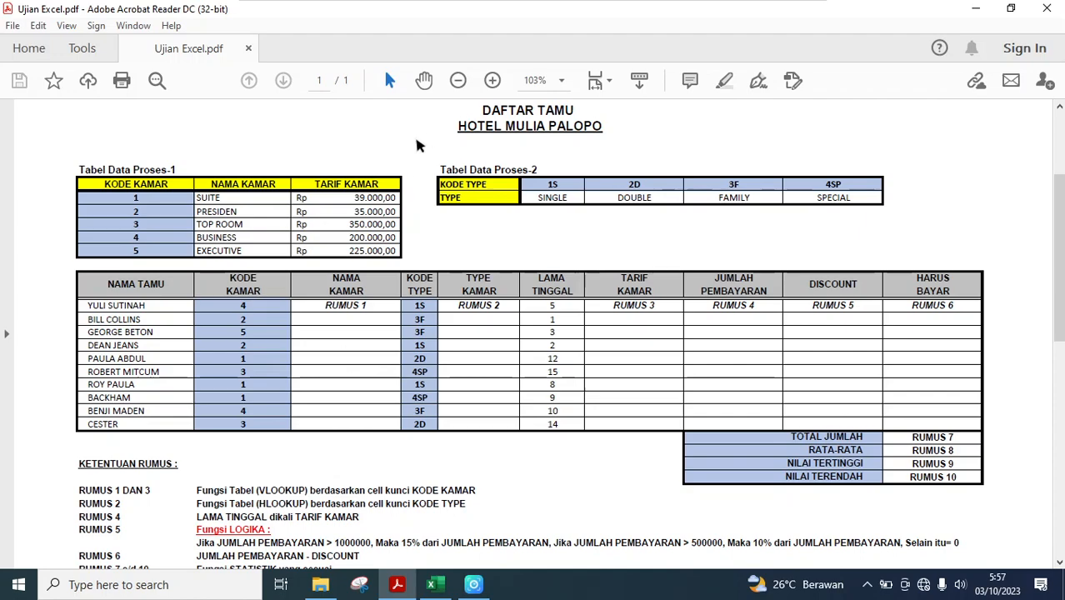
Clear the PRESIDEN room rate in cell C7 of the Soal Tes Excel workbook and display the available accounting currency formats
{"action": "left_click", "coordinate": [432, 586]}
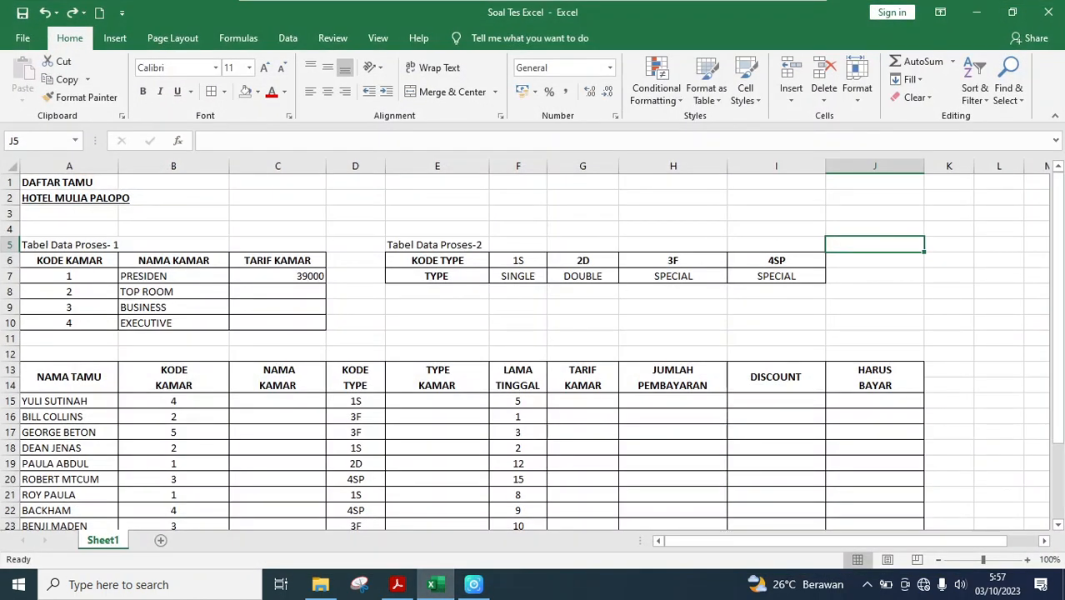
{"action": "left_click_drag", "start_coordinate": [1058, 329], "coordinate": [1058, 351]}
{"action": "left_click", "coordinate": [280, 244]}
{"action": "key", "text": "Delete"}
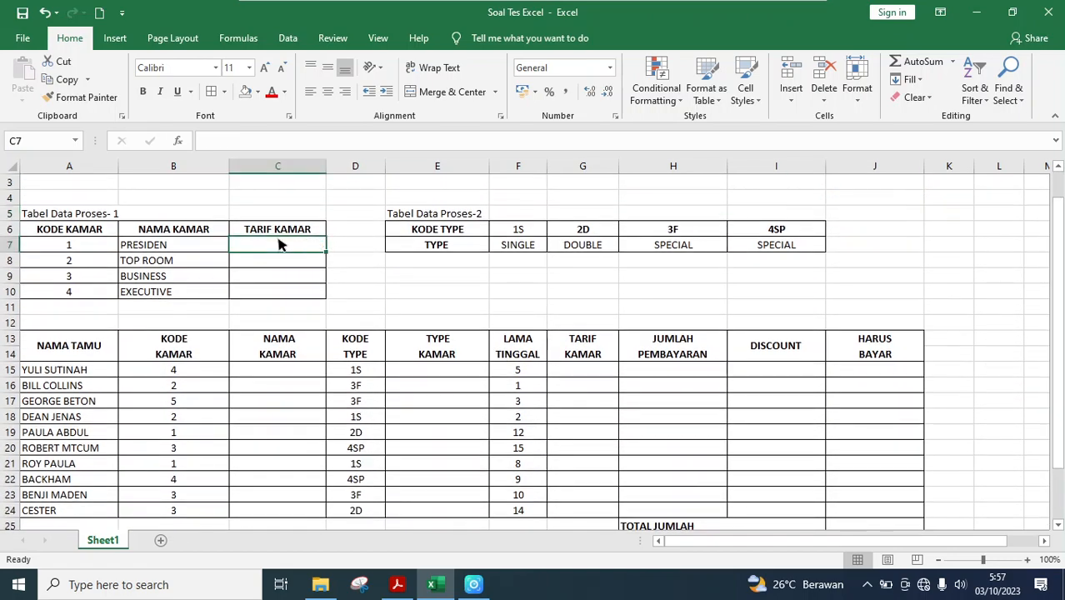
{"action": "scroll", "coordinate": [496, 394], "scroll_direction": "up", "scroll_amount": 1}
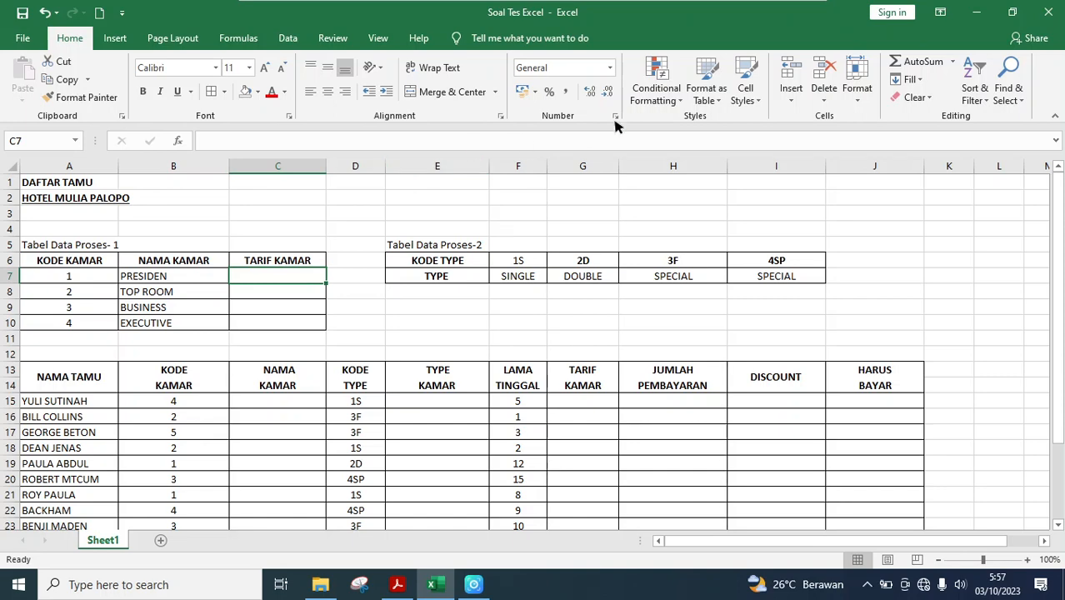
{"action": "left_click", "coordinate": [535, 93]}
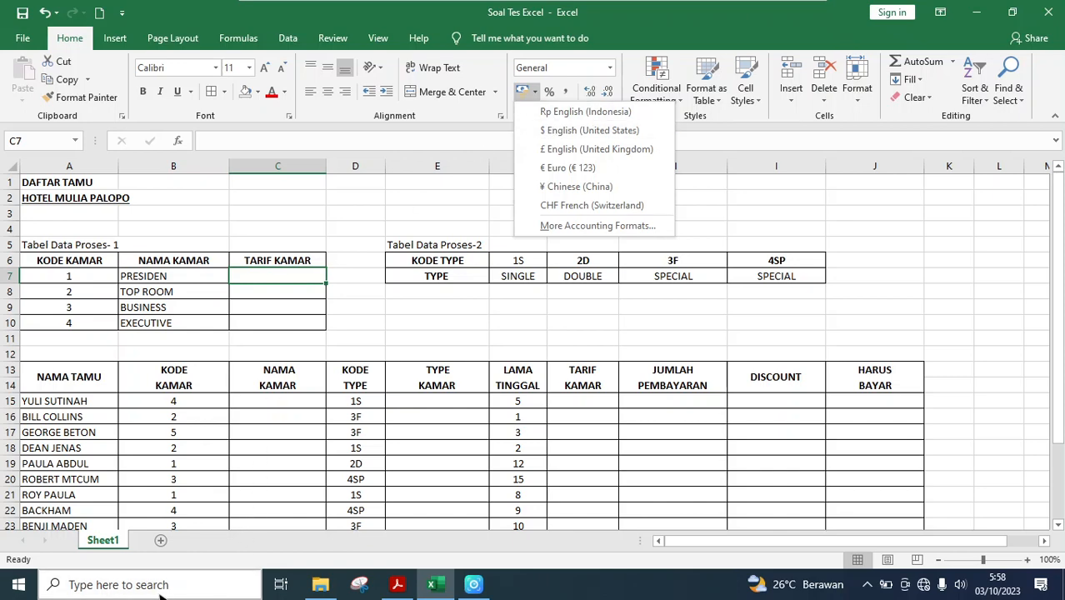
Open the Windows Control Panel's Region settings under Clock and Region and look over the administrative and format options
{"action": "left_click", "coordinate": [117, 587]}
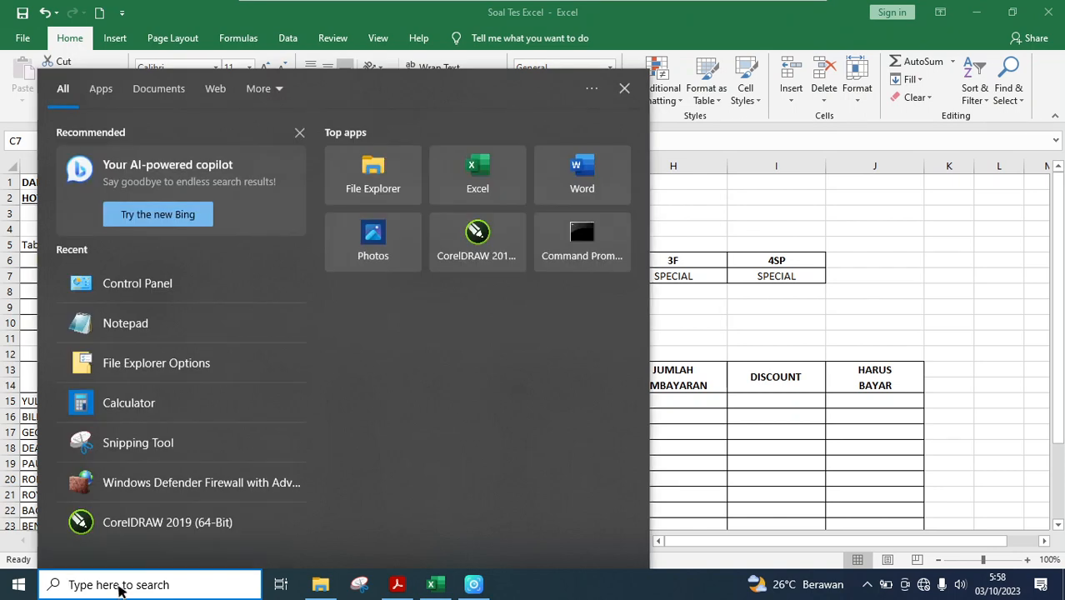
{"action": "type", "text": "control"}
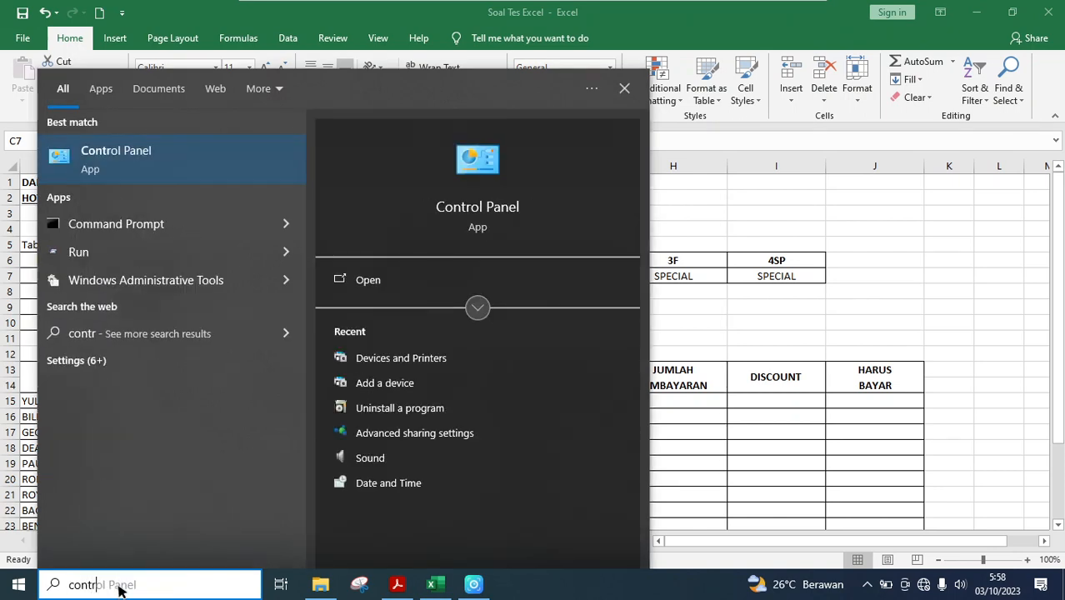
{"action": "left_click", "coordinate": [129, 155]}
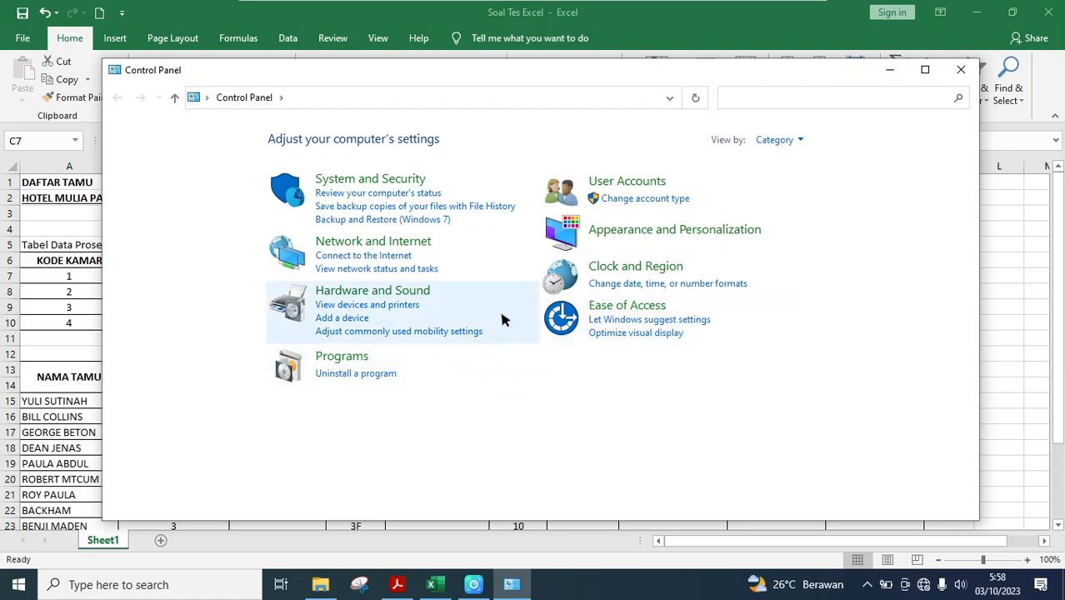
{"action": "left_click", "coordinate": [642, 273]}
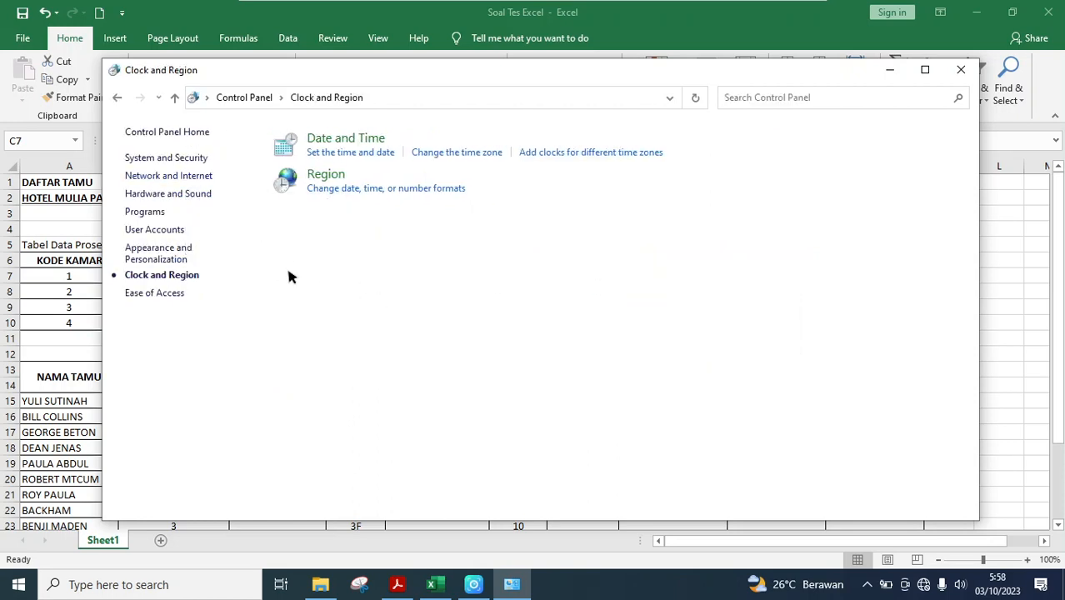
{"action": "left_click", "coordinate": [326, 175]}
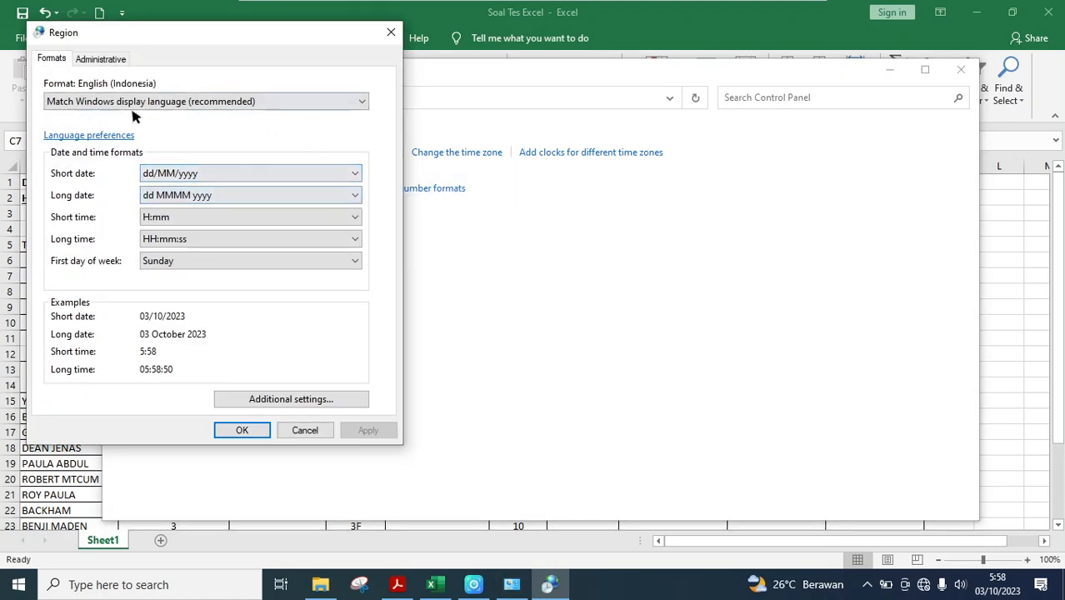
{"action": "left_click", "coordinate": [106, 60]}
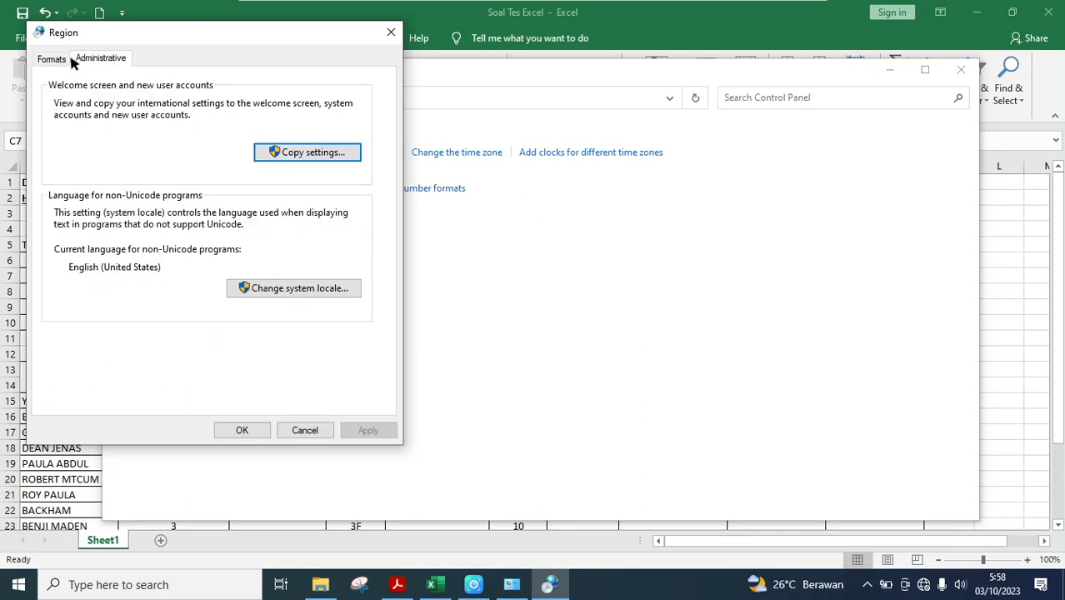
{"action": "left_click", "coordinate": [69, 58]}
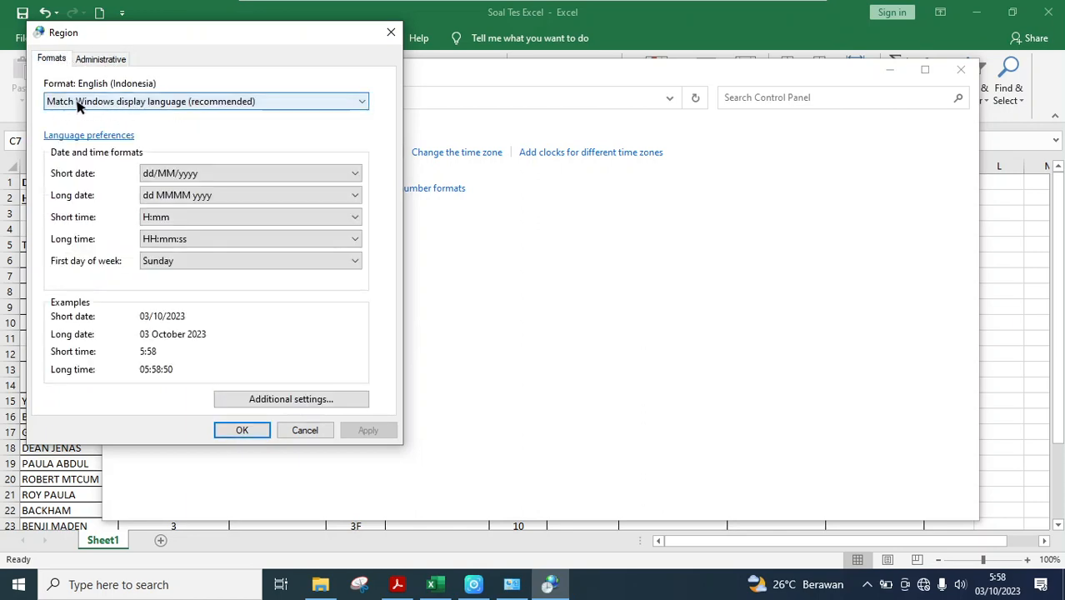
Set the Windows regional format to English (Indonesia) and apply it
{"action": "left_click", "coordinate": [109, 104]}
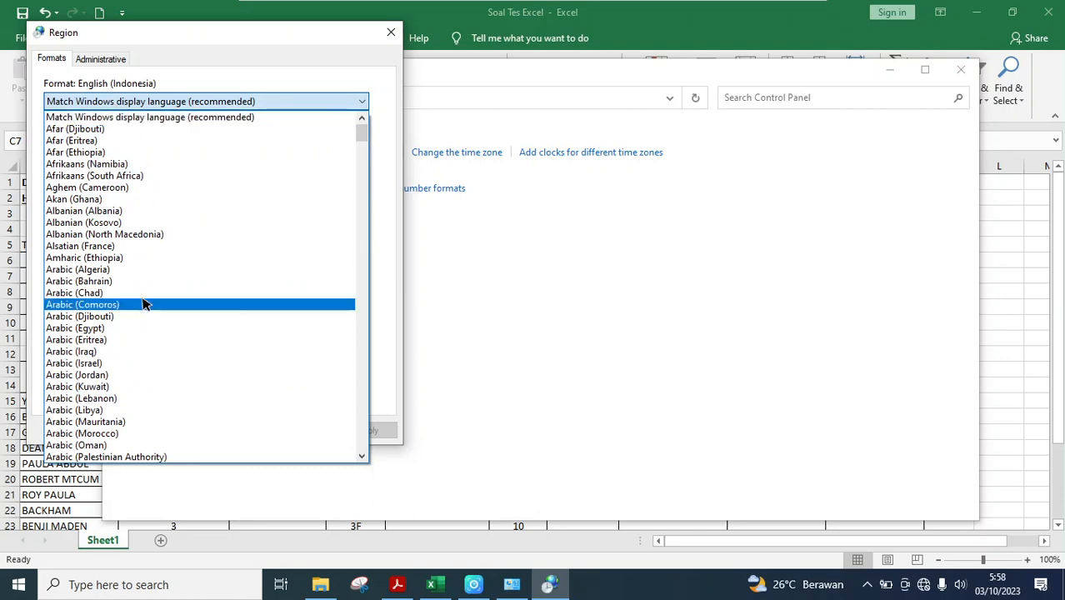
{"action": "scroll", "coordinate": [192, 372], "scroll_direction": "down", "scroll_amount": 3}
{"action": "scroll", "coordinate": [193, 371], "scroll_direction": "up", "scroll_amount": 3}
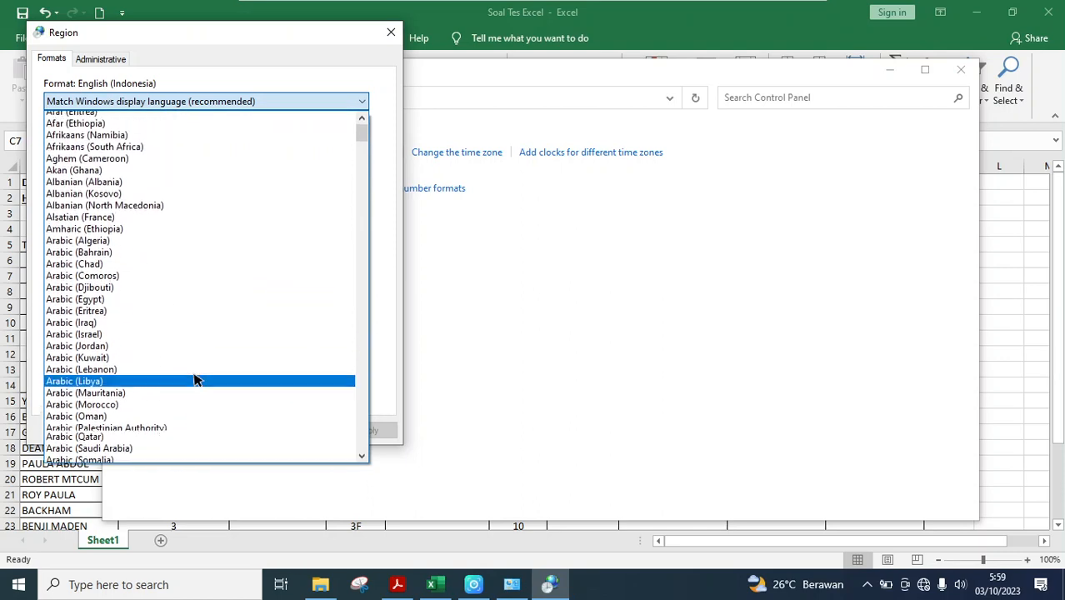
{"action": "scroll", "coordinate": [183, 350], "scroll_direction": "down", "scroll_amount": 11}
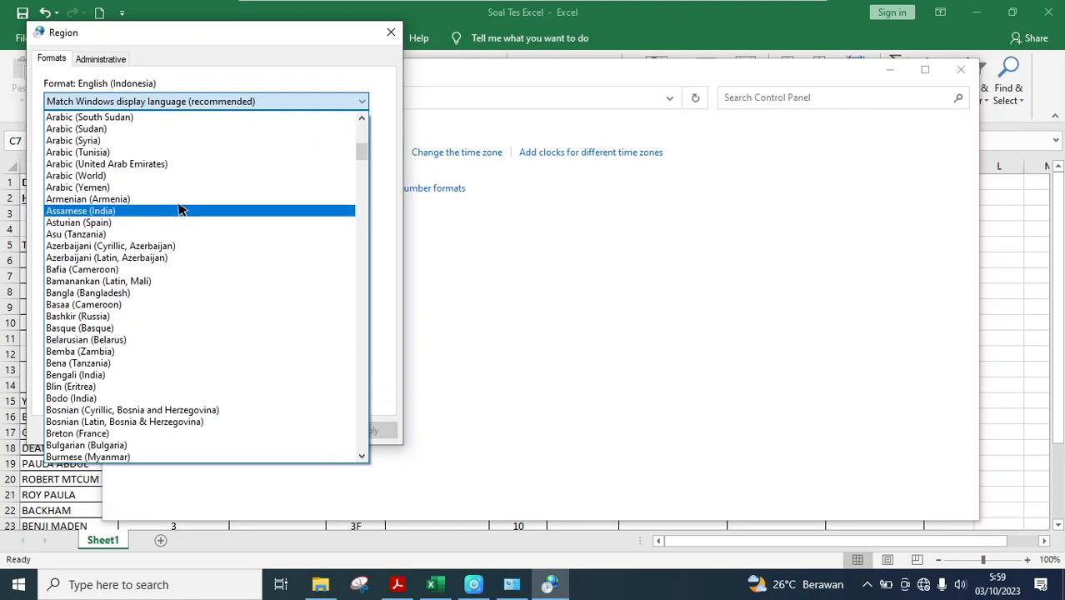
{"action": "scroll", "coordinate": [178, 347], "scroll_direction": "down", "scroll_amount": 4}
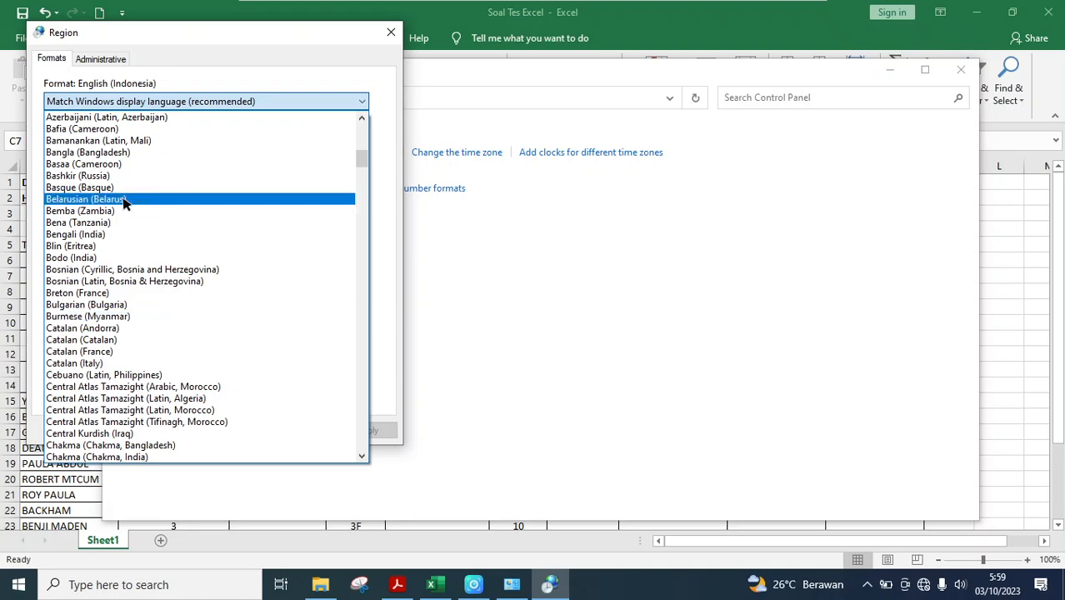
{"action": "key", "text": "e"}
{"action": "scroll", "coordinate": [152, 338], "scroll_direction": "down", "scroll_amount": 3}
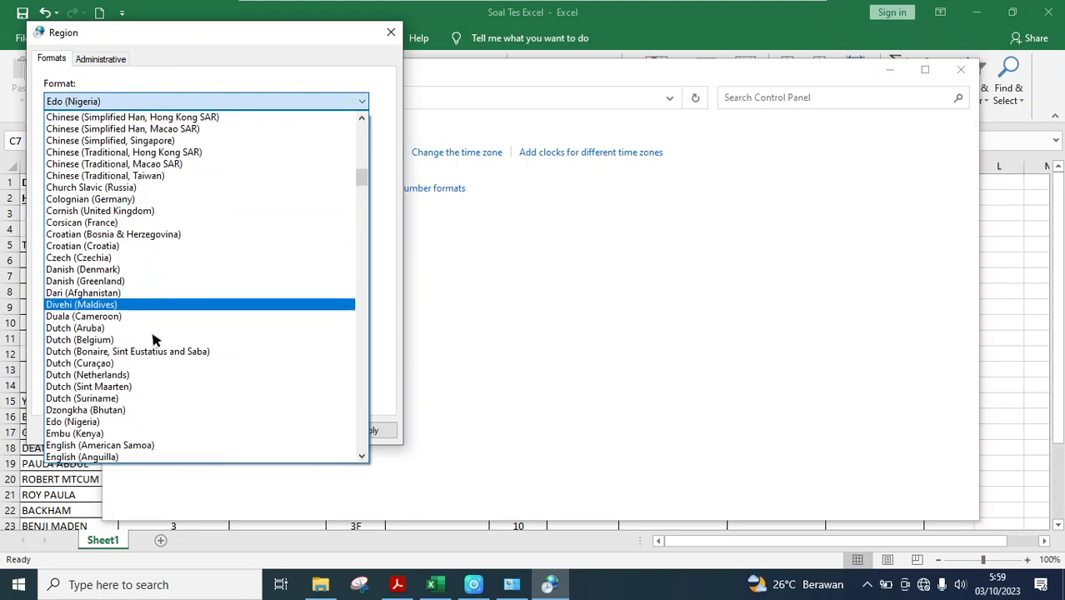
{"action": "scroll", "coordinate": [152, 349], "scroll_direction": "down", "scroll_amount": 1}
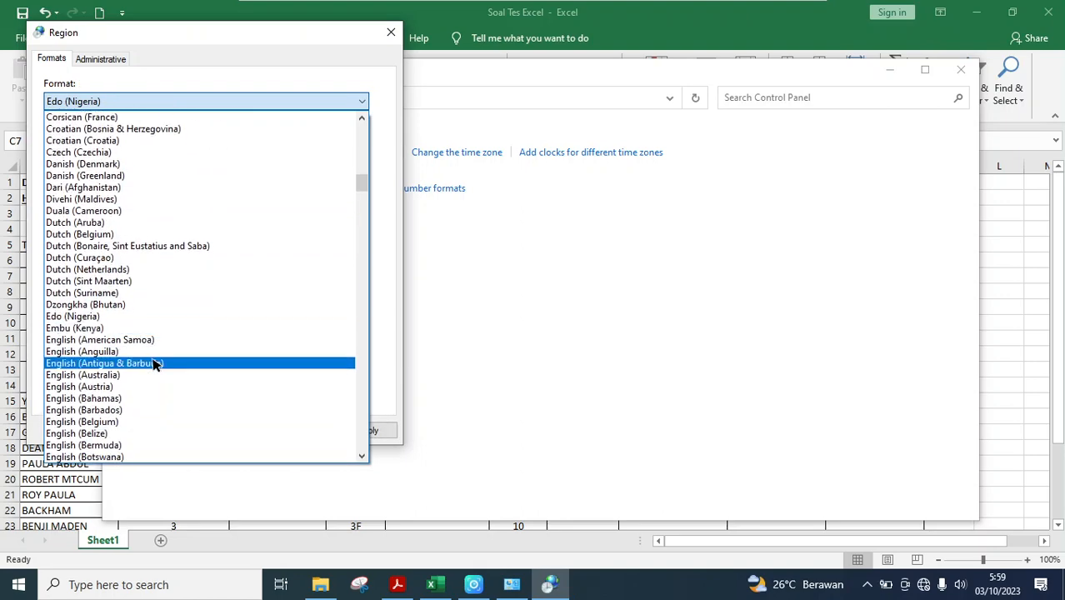
{"action": "scroll", "coordinate": [142, 333], "scroll_direction": "down", "scroll_amount": 4}
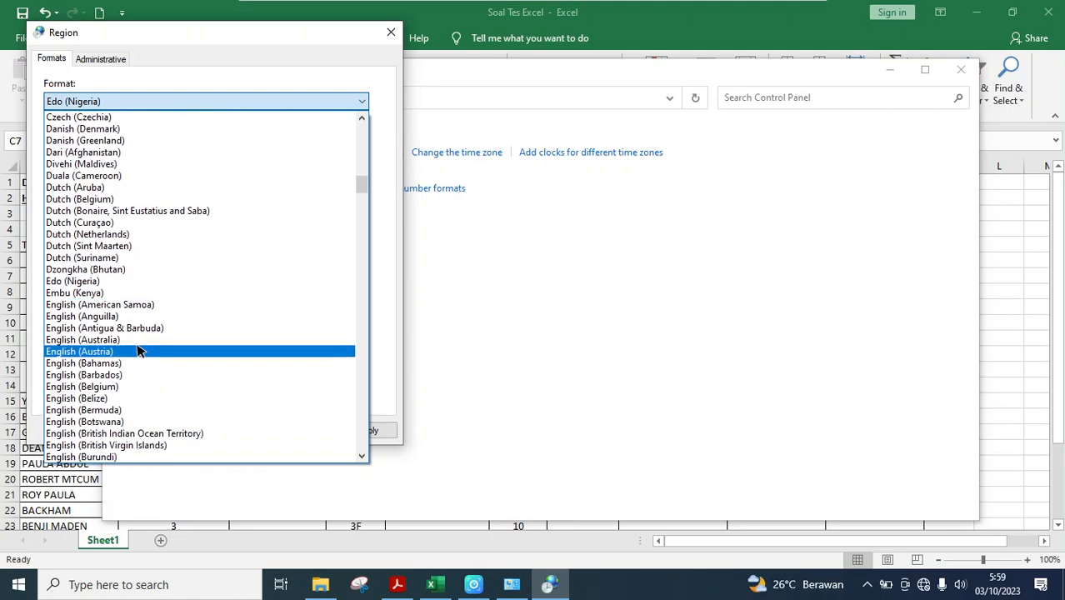
{"action": "scroll", "coordinate": [138, 351], "scroll_direction": "down", "scroll_amount": 4}
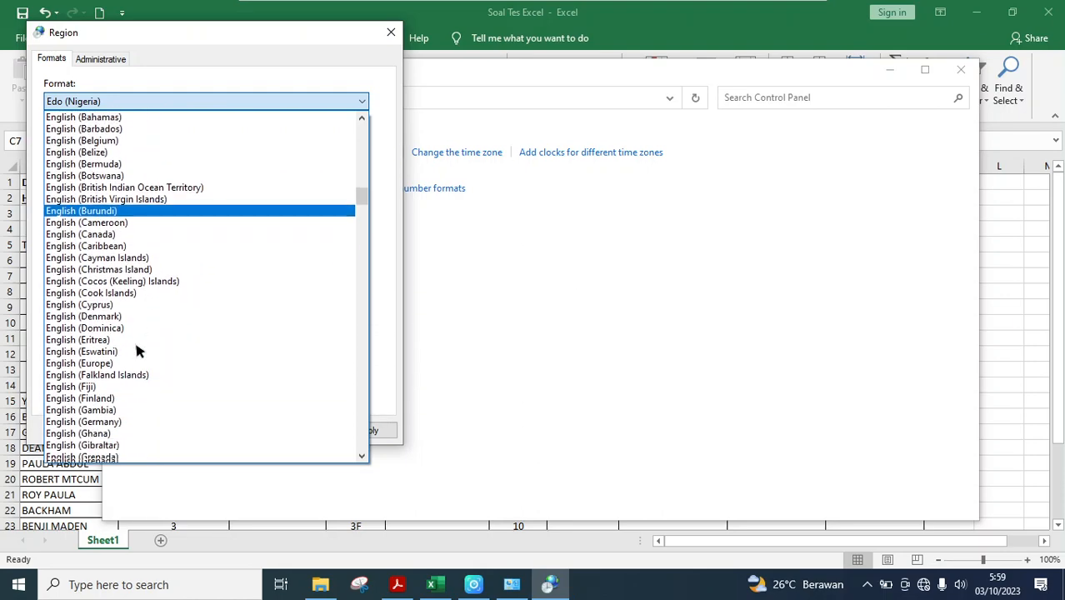
{"action": "scroll", "coordinate": [139, 351], "scroll_direction": "down", "scroll_amount": 1}
{"action": "scroll", "coordinate": [138, 351], "scroll_direction": "down", "scroll_amount": 9}
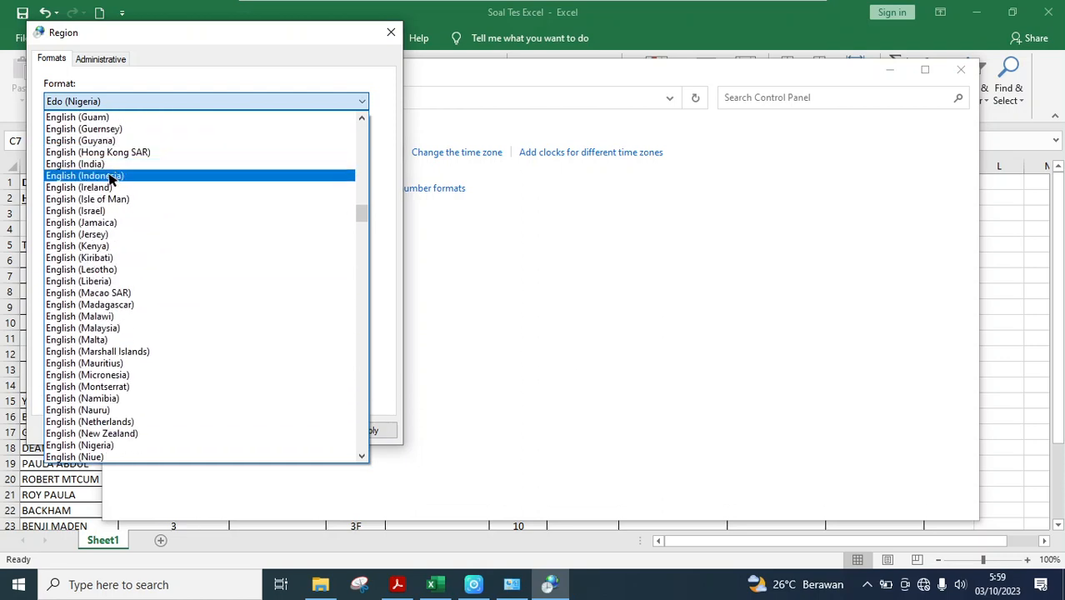
{"action": "left_click", "coordinate": [105, 177]}
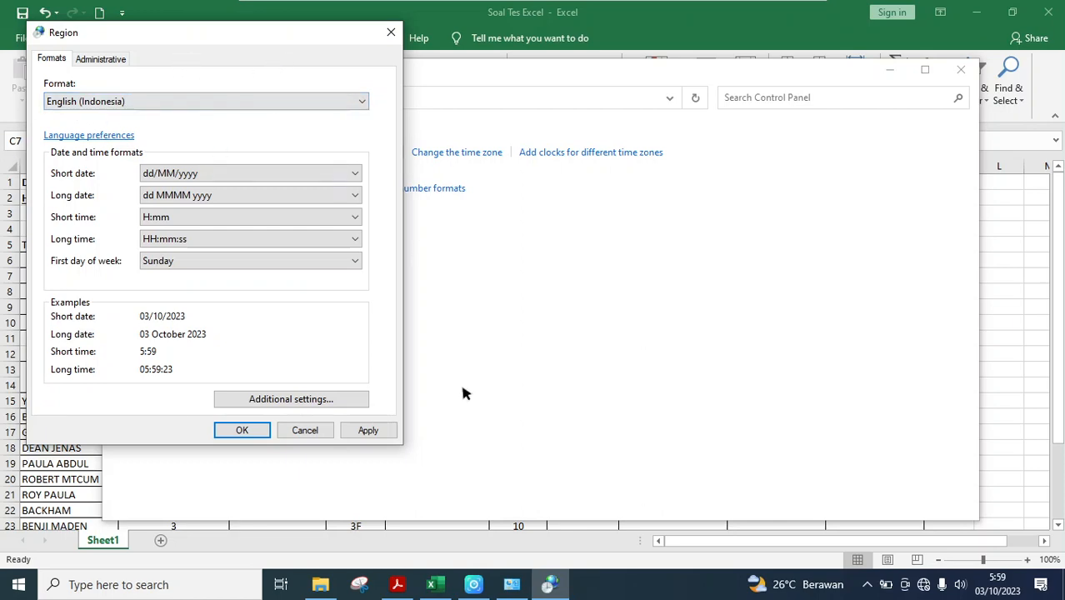
{"action": "left_click", "coordinate": [368, 431]}
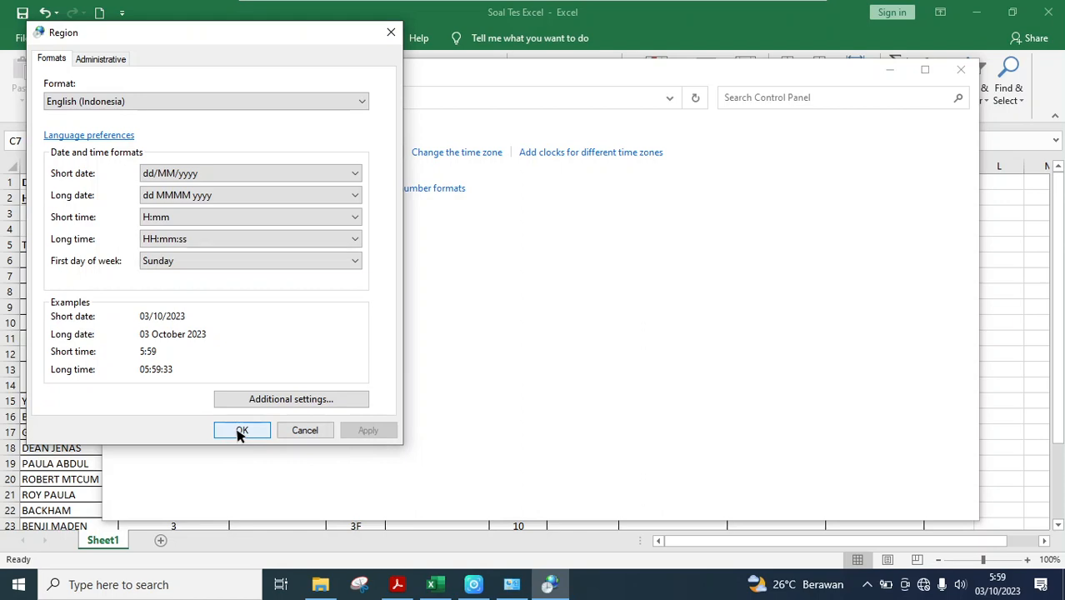
{"action": "left_click", "coordinate": [240, 431]}
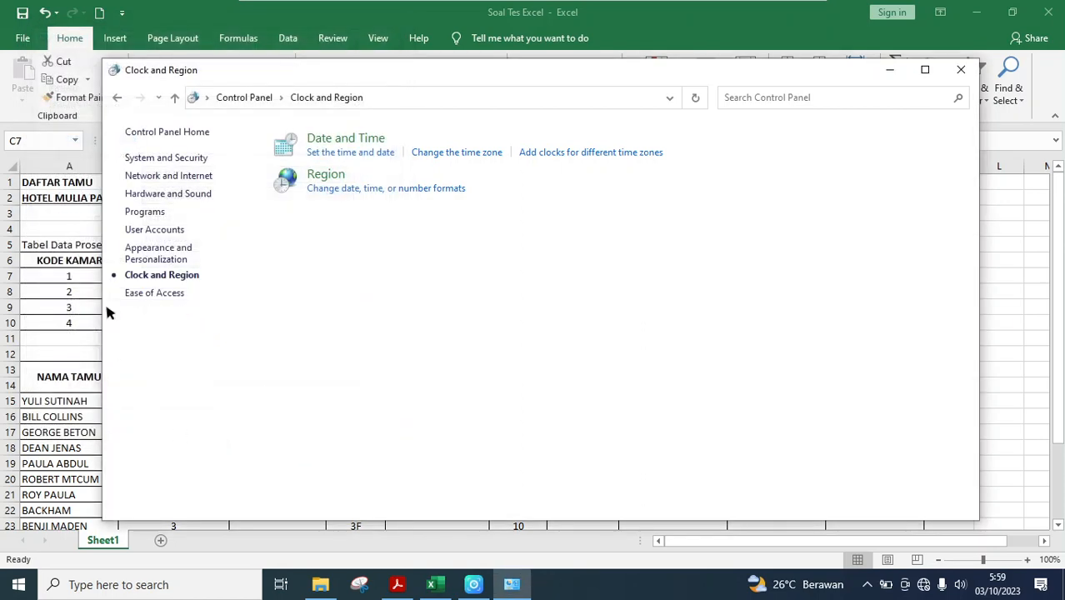
Close Control Panel and check the accounting currency formats offered in the Excel workbook
{"action": "left_click", "coordinate": [963, 71]}
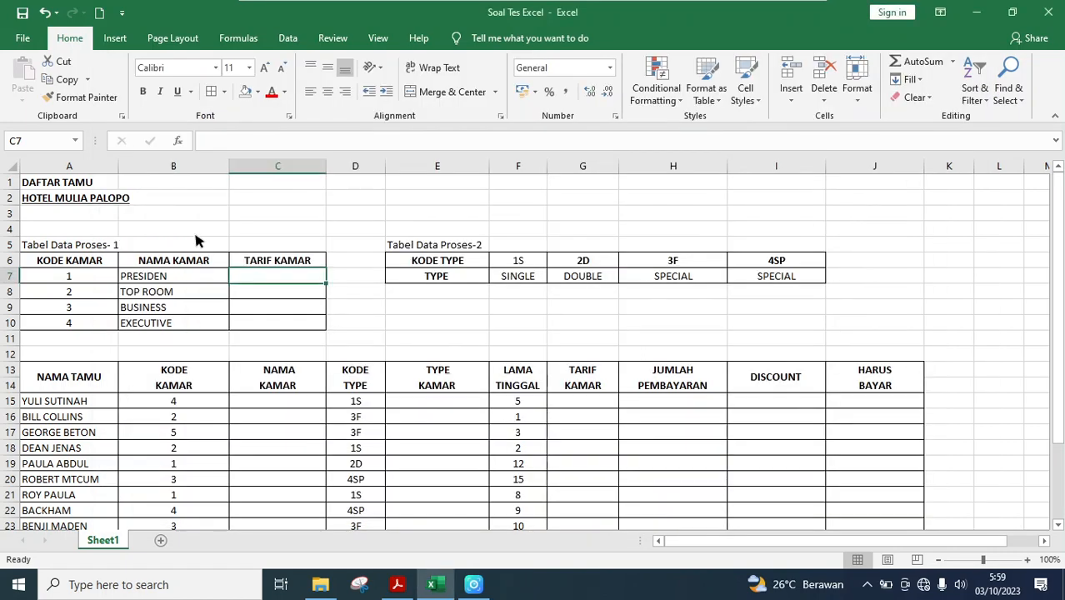
{"action": "left_click", "coordinate": [536, 93]}
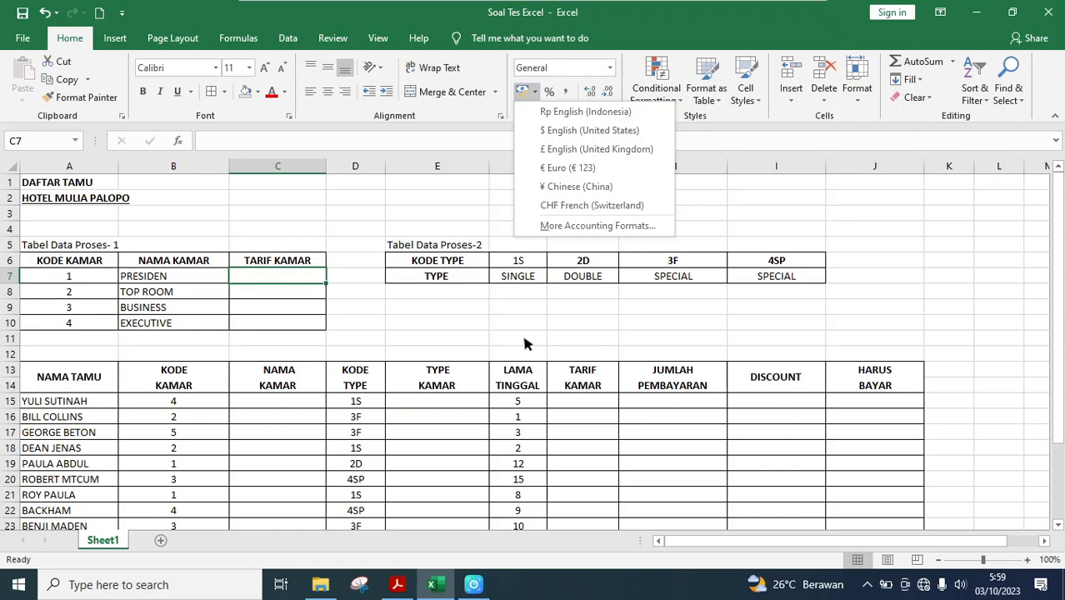
{"action": "left_click", "coordinate": [589, 333]}
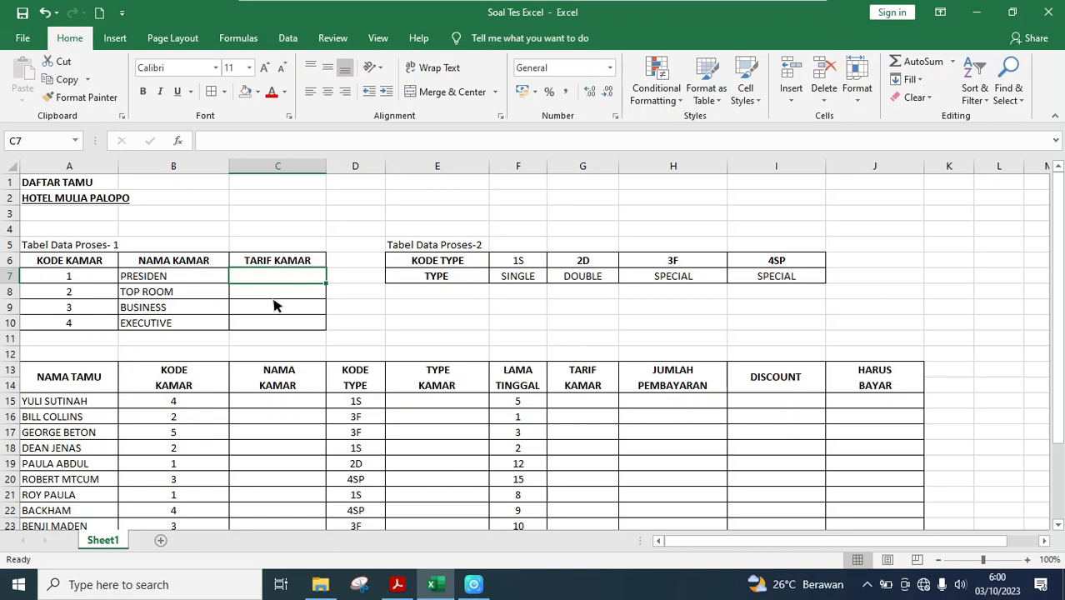
{"action": "type", "text": "Rp"}
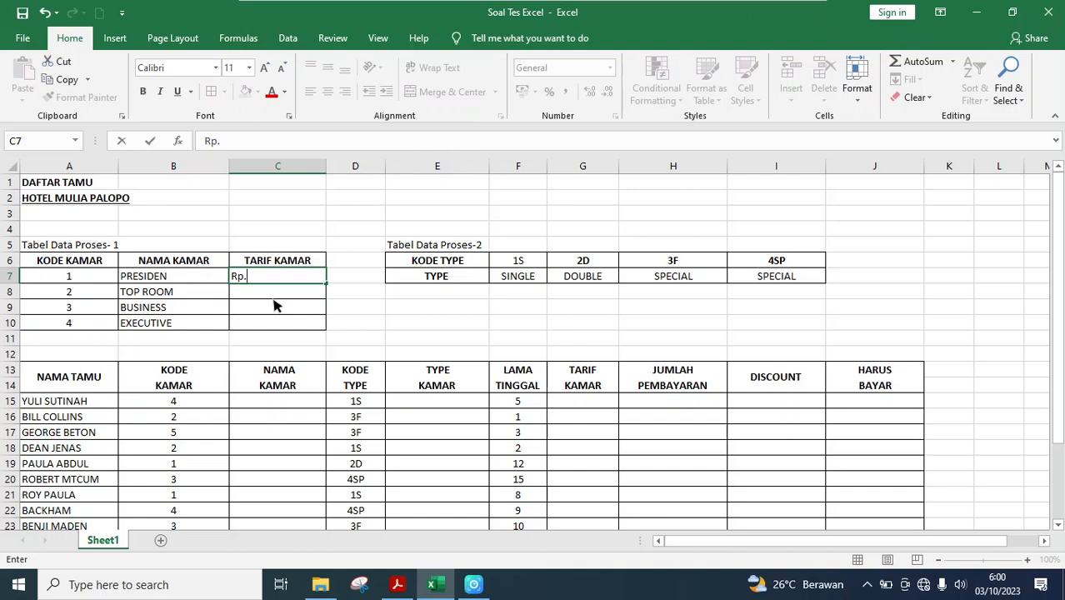
{"action": "type", "text": ". 3"}
{"action": "type", "text": "000"}
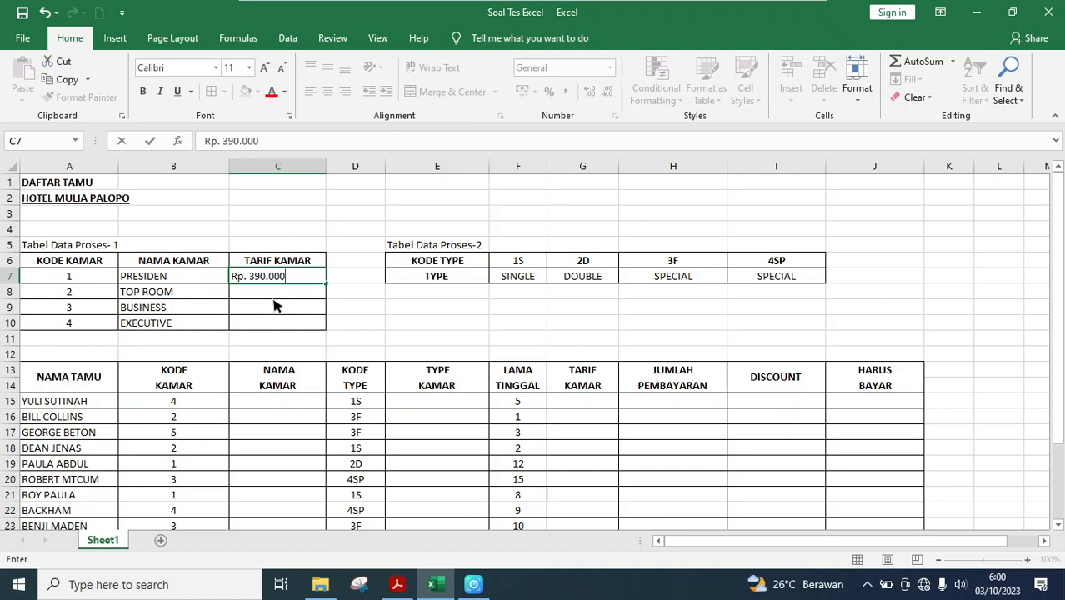
{"action": "key", "text": "BackSpace"}
{"action": "key", "text": "BackSpace"}
{"action": "key", "text": "BackSpace"}
{"action": "key", "text": "BackSpace"}
{"action": "key", "text": "BackSpace"}
{"action": "key", "text": "BackSpace"}
{"action": "key", "text": "BackSpace"}
{"action": "key", "text": "BackSpace"}
{"action": "key", "text": "BackSpace"}
{"action": "key", "text": "BackSpace"}
{"action": "key", "text": "BackSpace"}
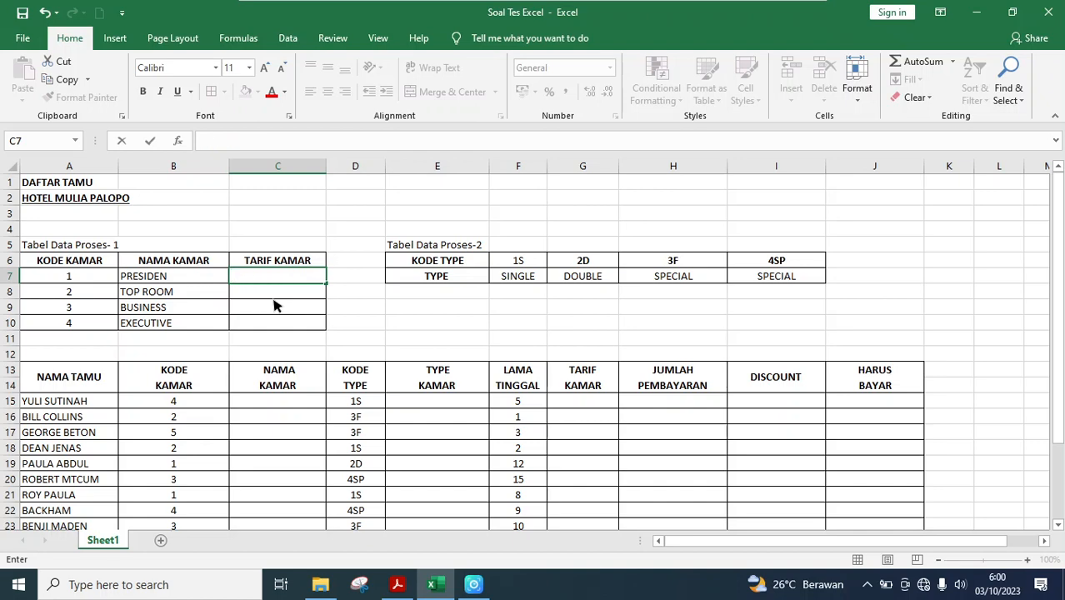
{"action": "key", "text": "Return"}
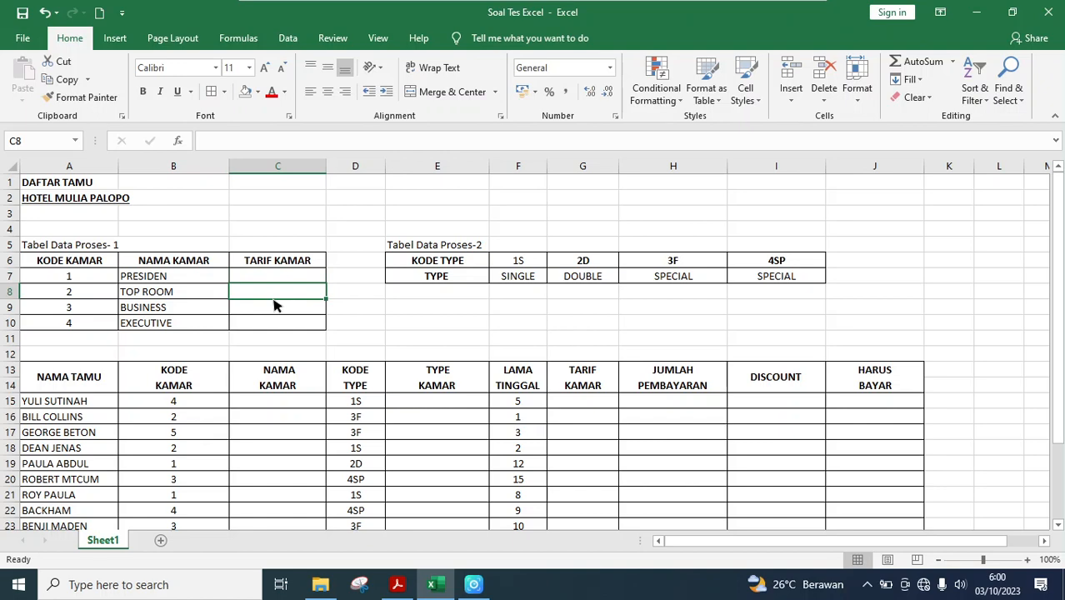
Enter 39000 as the TARIF KAMAR value for PRESIDEN in cell C7
{"action": "key", "text": "Up"}
{"action": "type", "text": "39"}
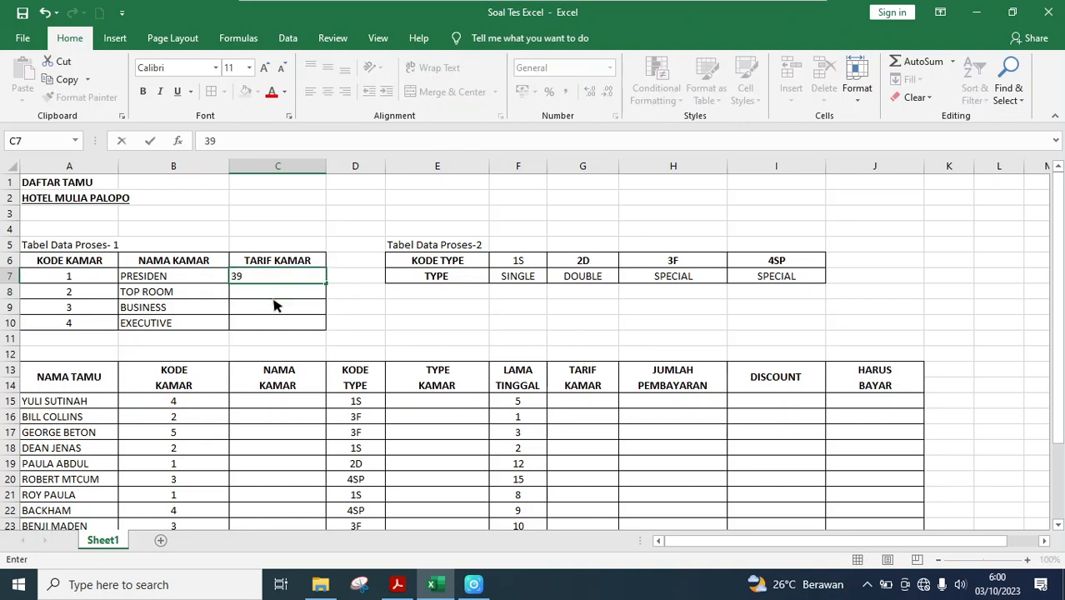
{"action": "type", "text": "000"}
{"action": "key", "text": "Return"}
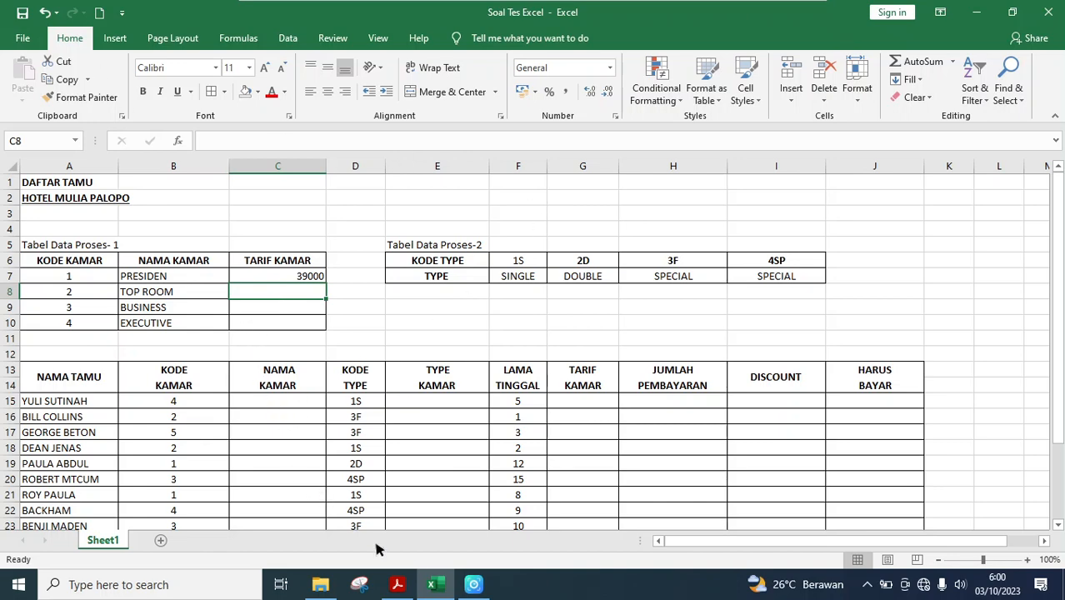
Check the second room rate in the exam PDF and enter 35000 in cell C8 of the Excel workbook
{"action": "left_click", "coordinate": [399, 590]}
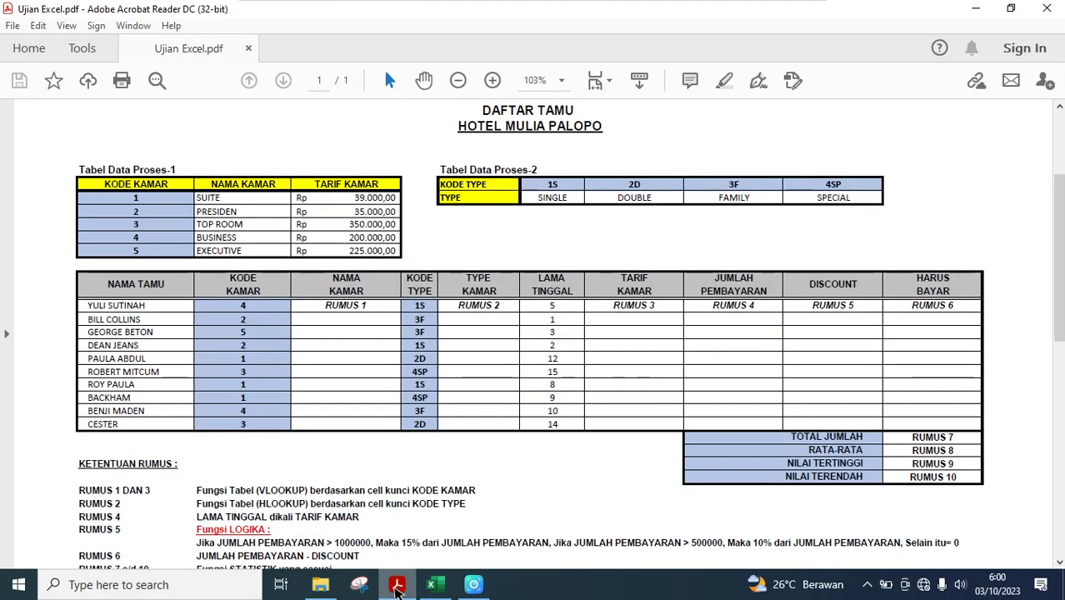
{"action": "left_click", "coordinate": [399, 590]}
{"action": "type", "text": "3"}
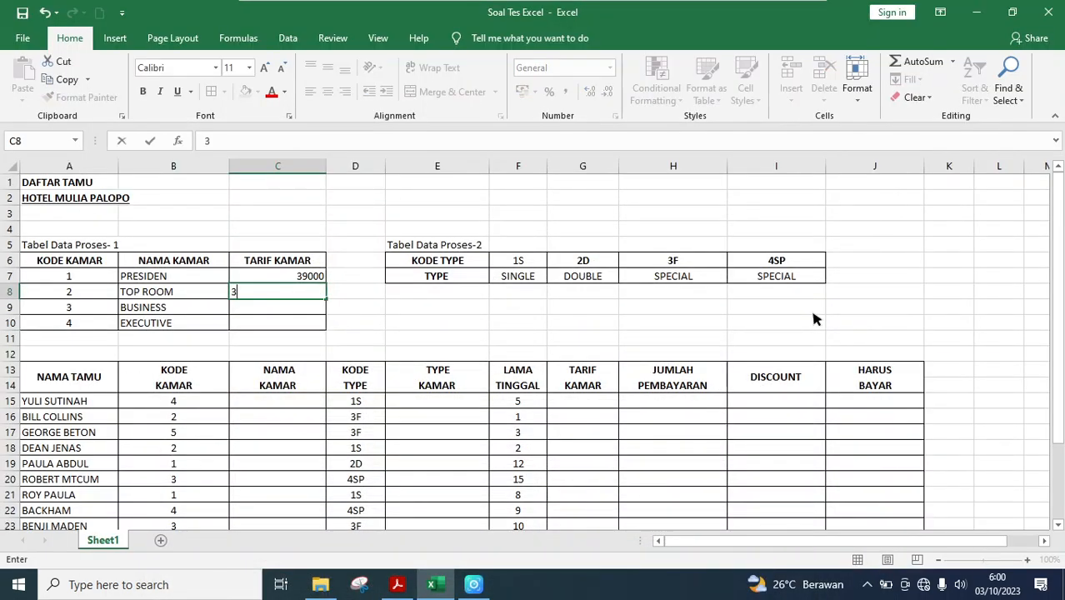
{"action": "type", "text": "5000"}
{"action": "key", "text": "Return"}
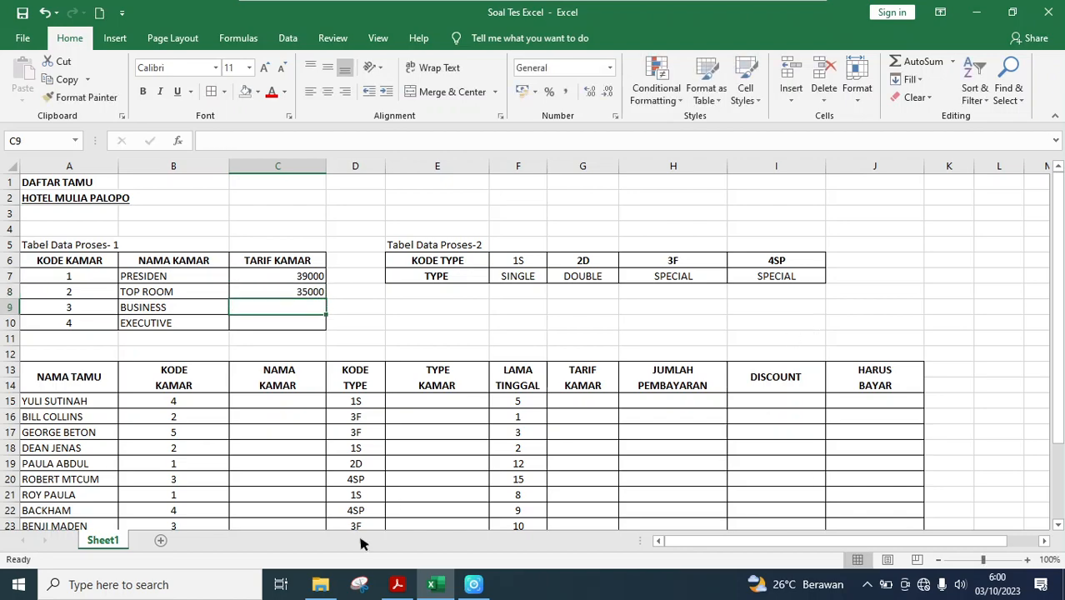
Look up the third room rate in the exam PDF and enter 350000 in cell C9 of the workbook
{"action": "left_click", "coordinate": [404, 575]}
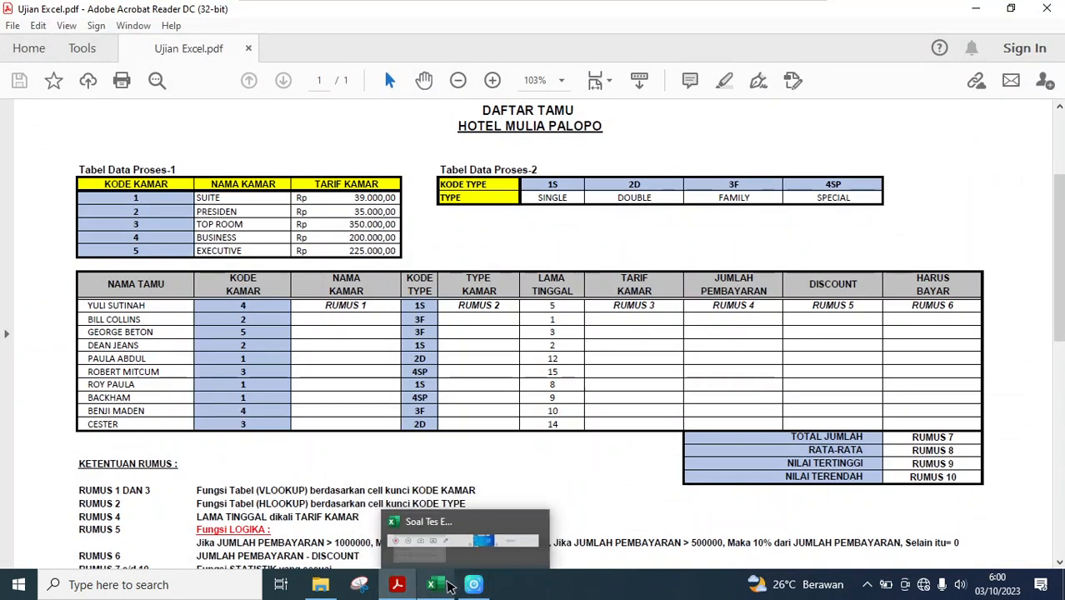
{"action": "left_click", "coordinate": [452, 585]}
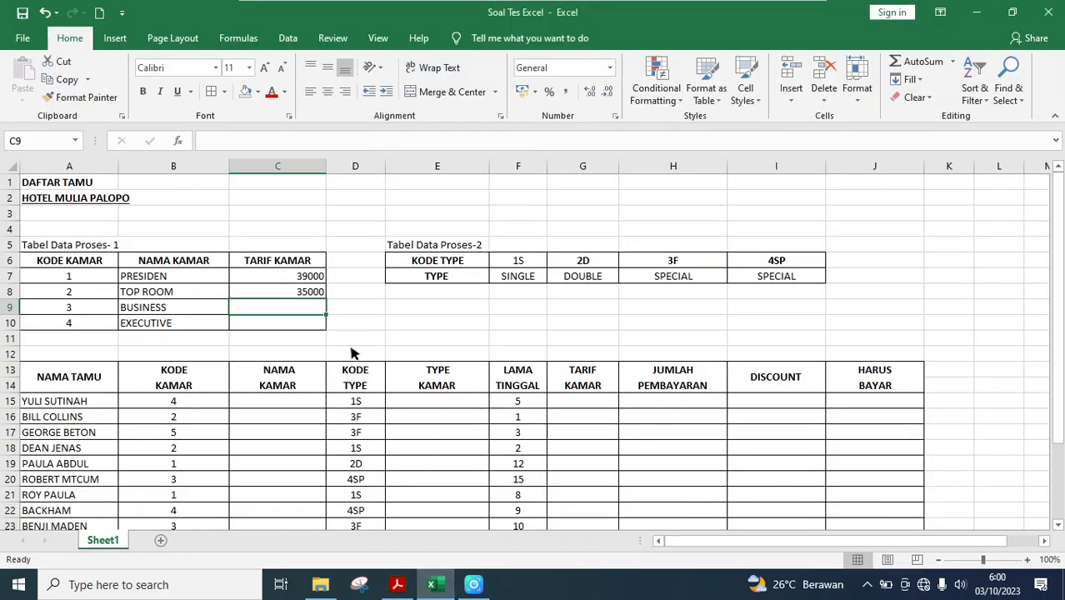
{"action": "type", "text": "2"}
{"action": "key", "text": "BackSpace"}
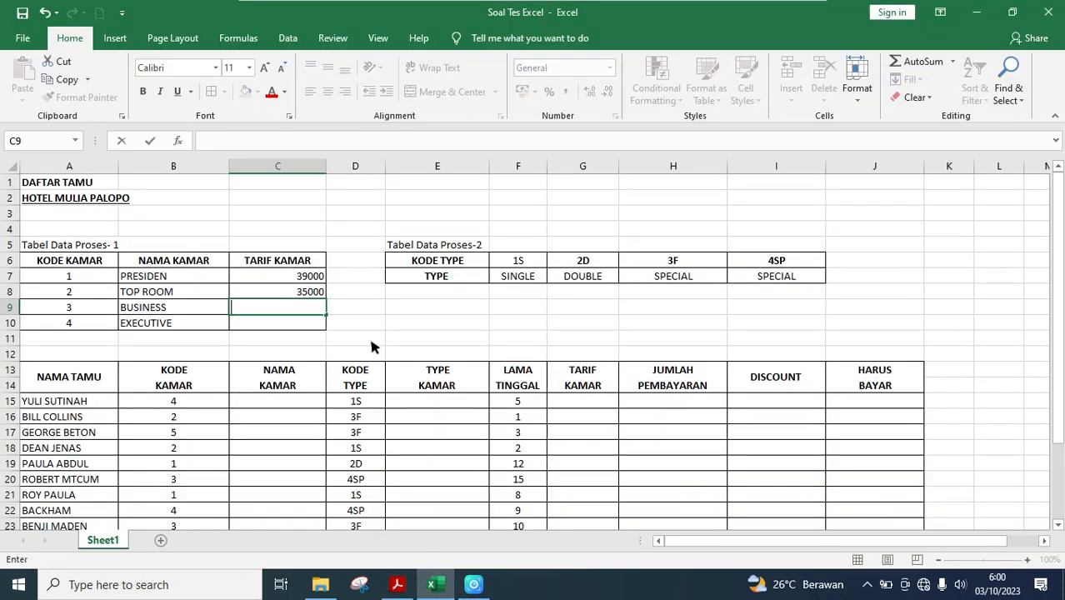
{"action": "type", "text": "350000"}
{"action": "key", "text": "Return"}
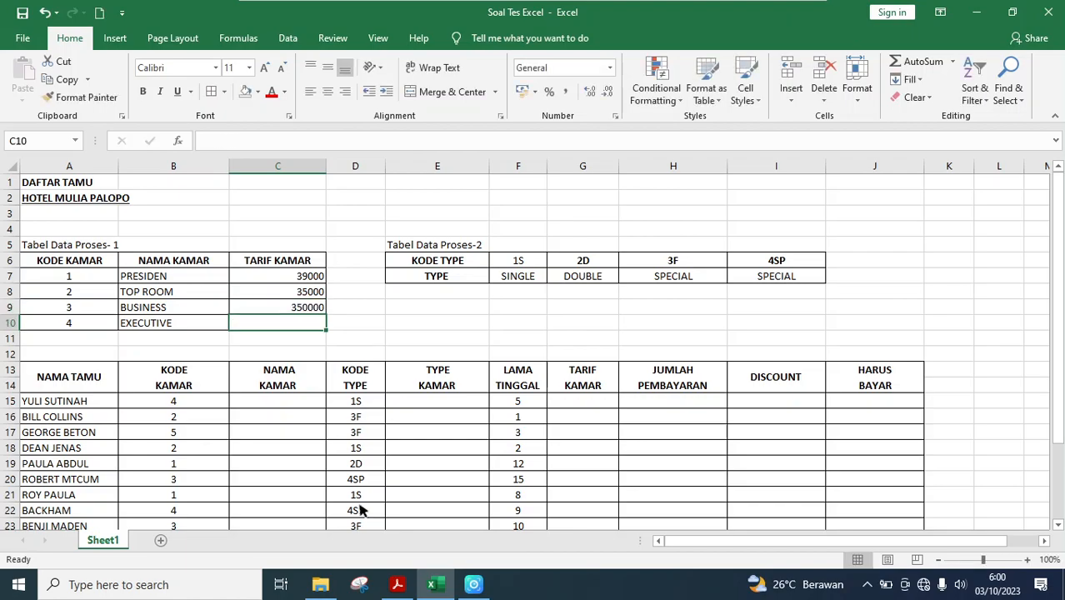
Consult the exam PDF for the fourth room rate and enter 200000 in cell C10 of the workbook
{"action": "left_click", "coordinate": [396, 585]}
{"action": "left_click", "coordinate": [396, 585]}
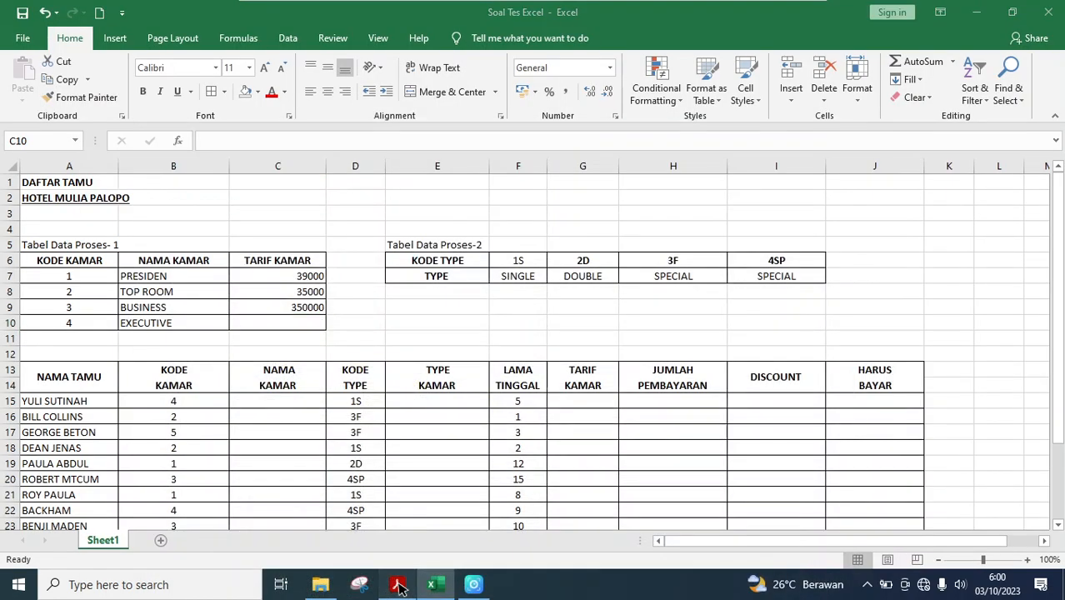
{"action": "left_click", "coordinate": [397, 585]}
{"action": "left_click", "coordinate": [398, 585]}
{"action": "type", "text": "2"}
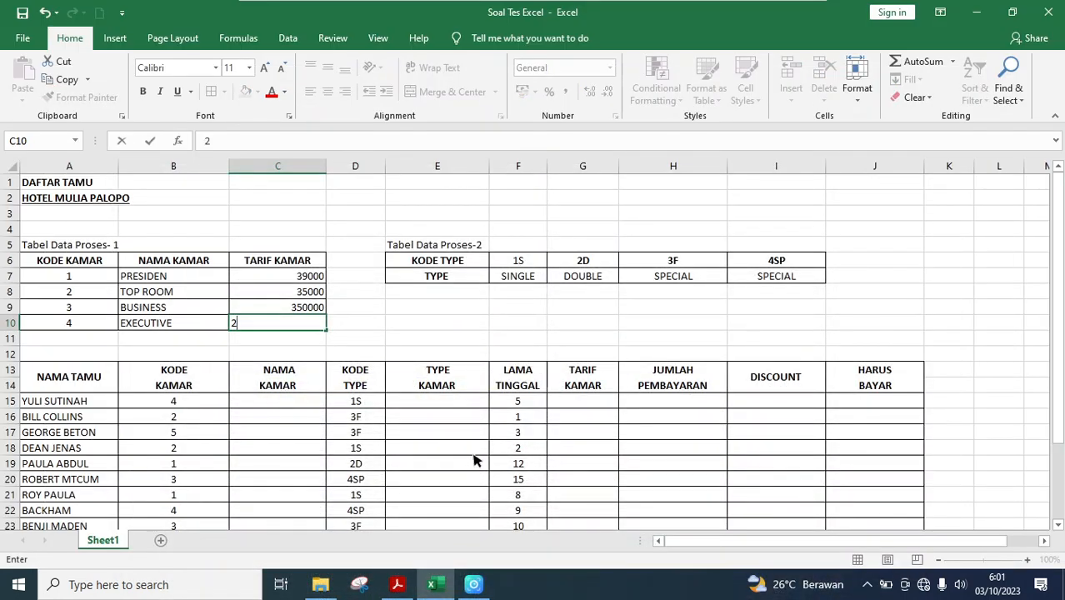
{"action": "type", "text": "00000"}
{"action": "key", "text": "Return"}
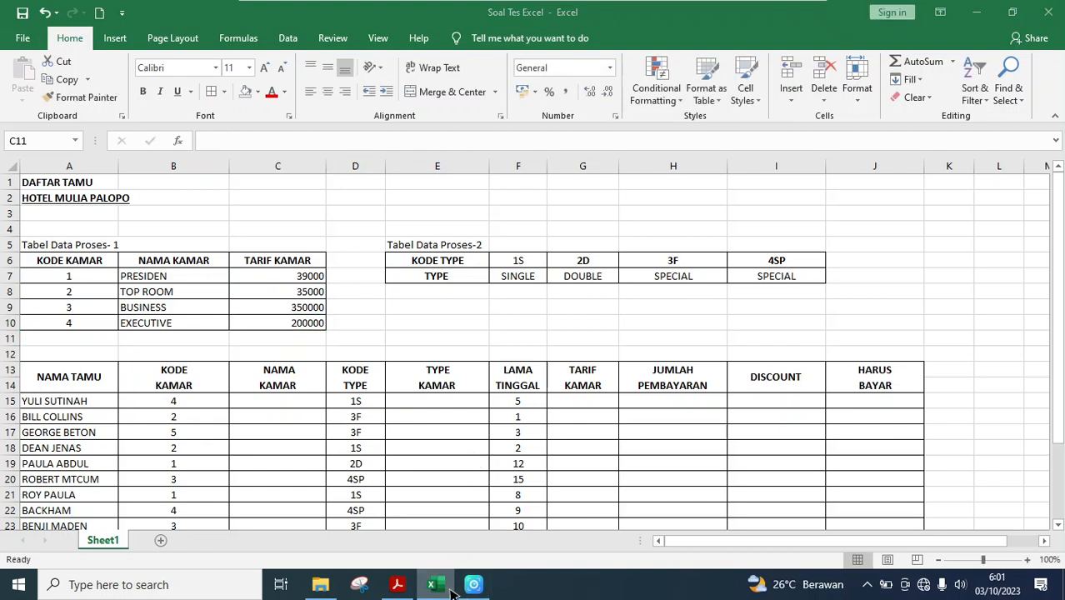
Check the fifth room rate in the exam PDF and enter 225000 in cell C11, below the room table
{"action": "left_click", "coordinate": [449, 586]}
{"action": "left_click", "coordinate": [449, 587]}
{"action": "left_click", "coordinate": [400, 587]}
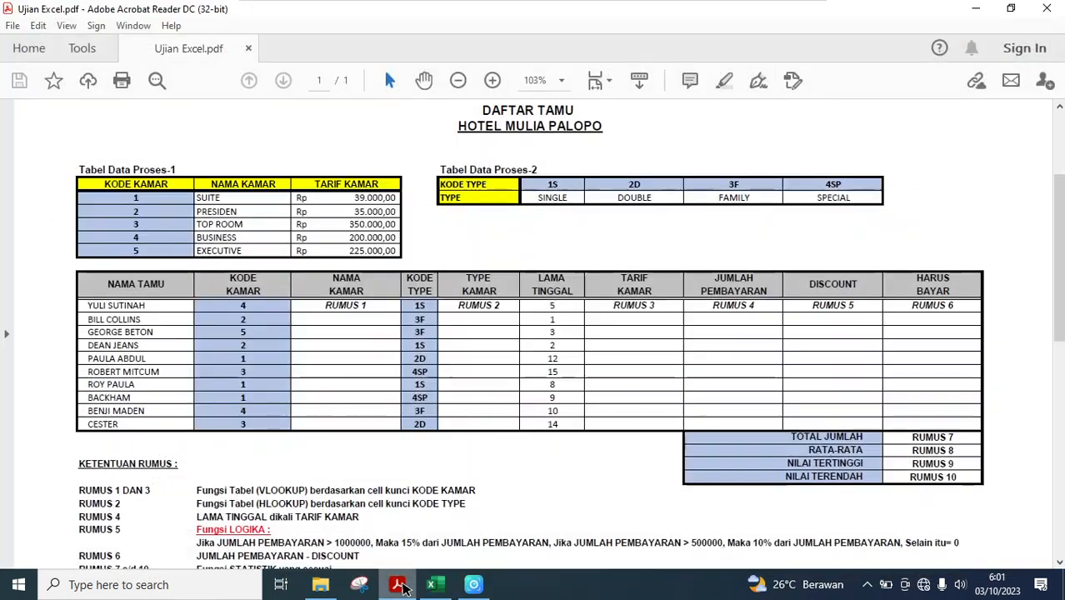
{"action": "left_click", "coordinate": [432, 585]}
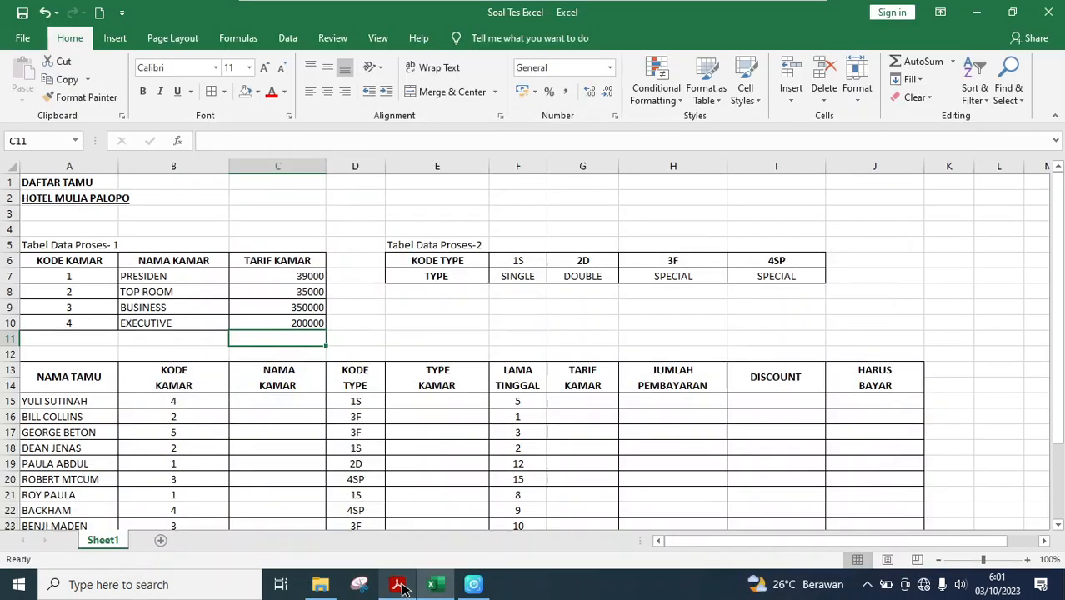
{"action": "left_click", "coordinate": [55, 337]}
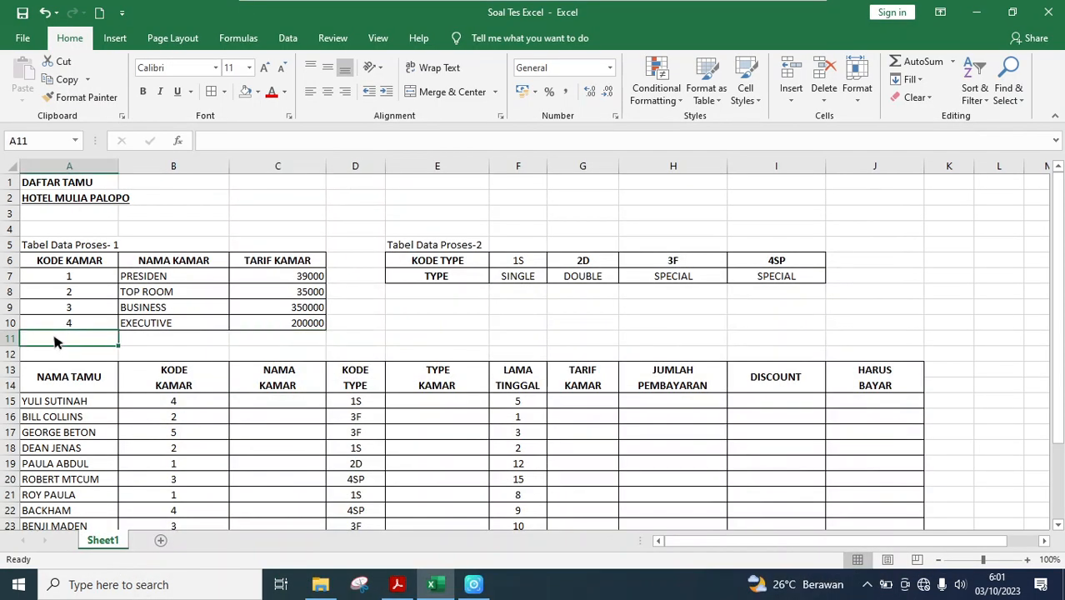
{"action": "left_click", "coordinate": [310, 341]}
{"action": "type", "text": "225"}
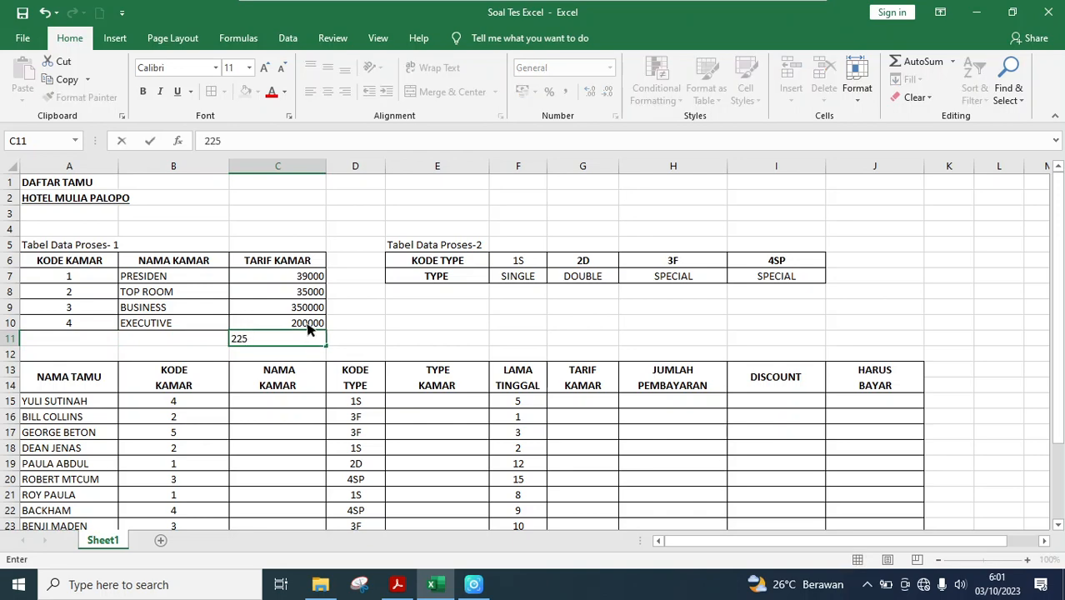
{"action": "type", "text": "000"}
{"action": "key", "text": "Return"}
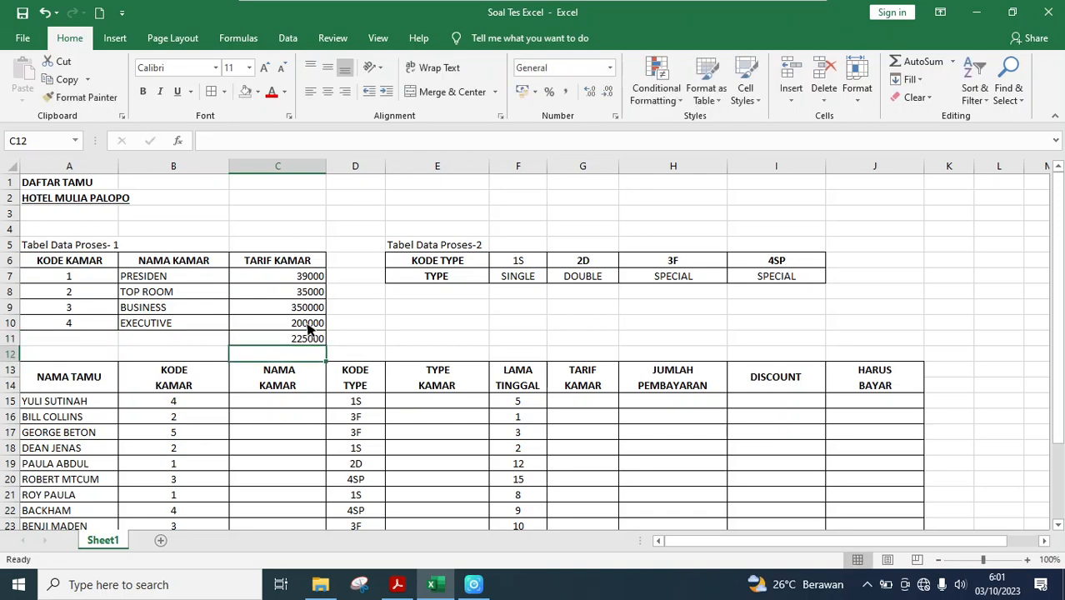
Compare the workbook's room table with the one in the exam PDF and clear the rate in cell C11
{"action": "left_click", "coordinate": [404, 586]}
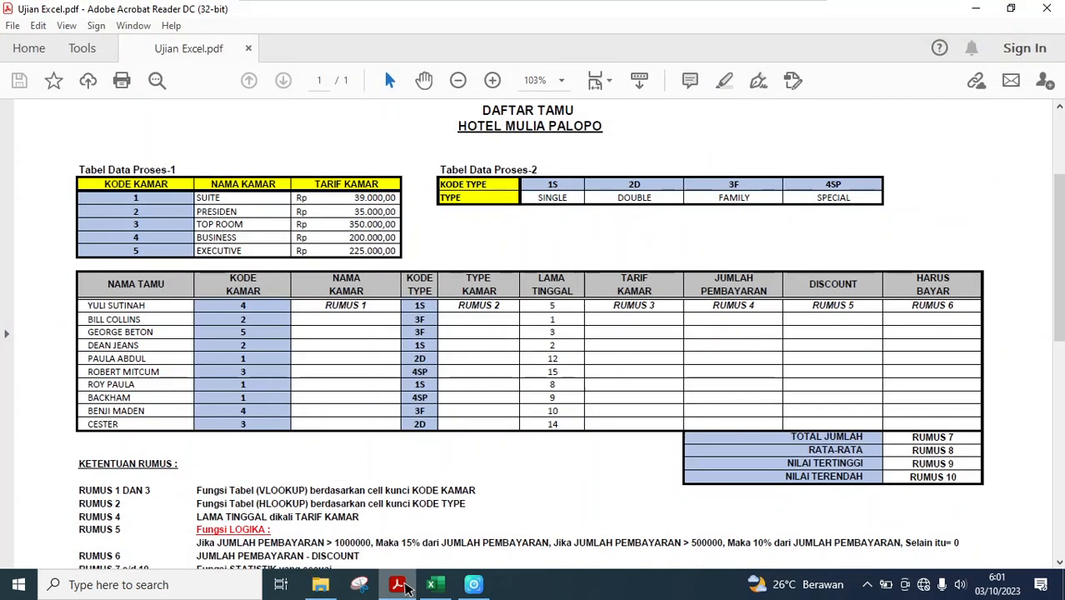
{"action": "left_click", "coordinate": [404, 586]}
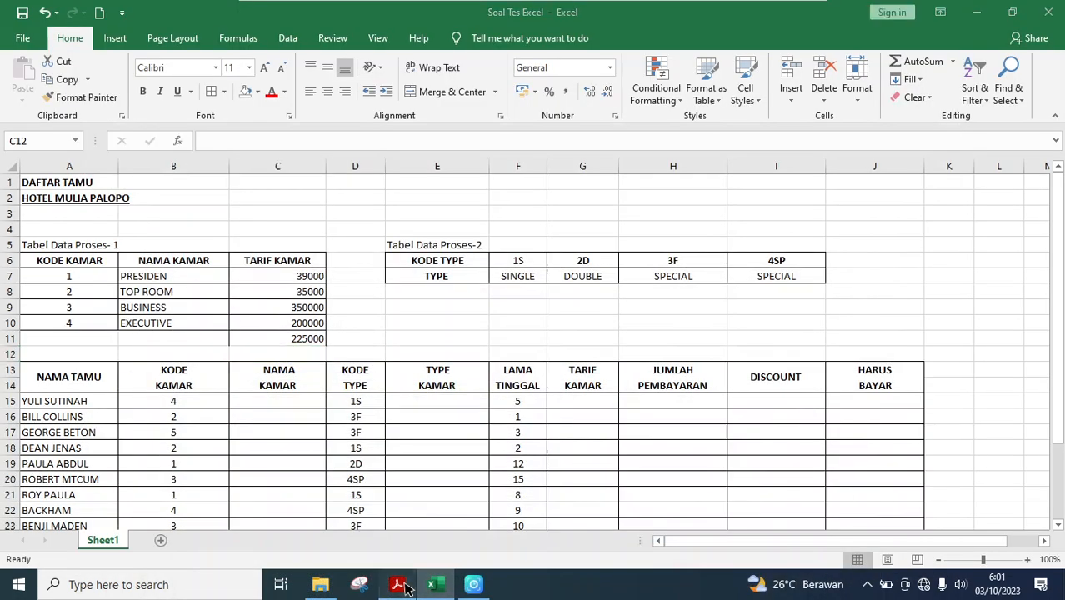
{"action": "left_click", "coordinate": [405, 586]}
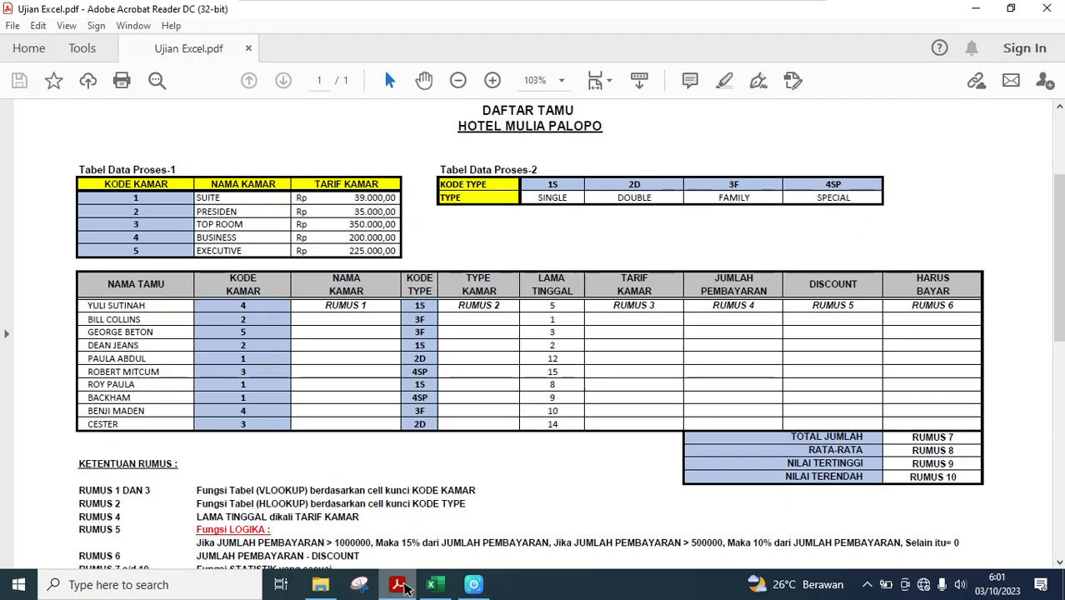
{"action": "left_click", "coordinate": [404, 586]}
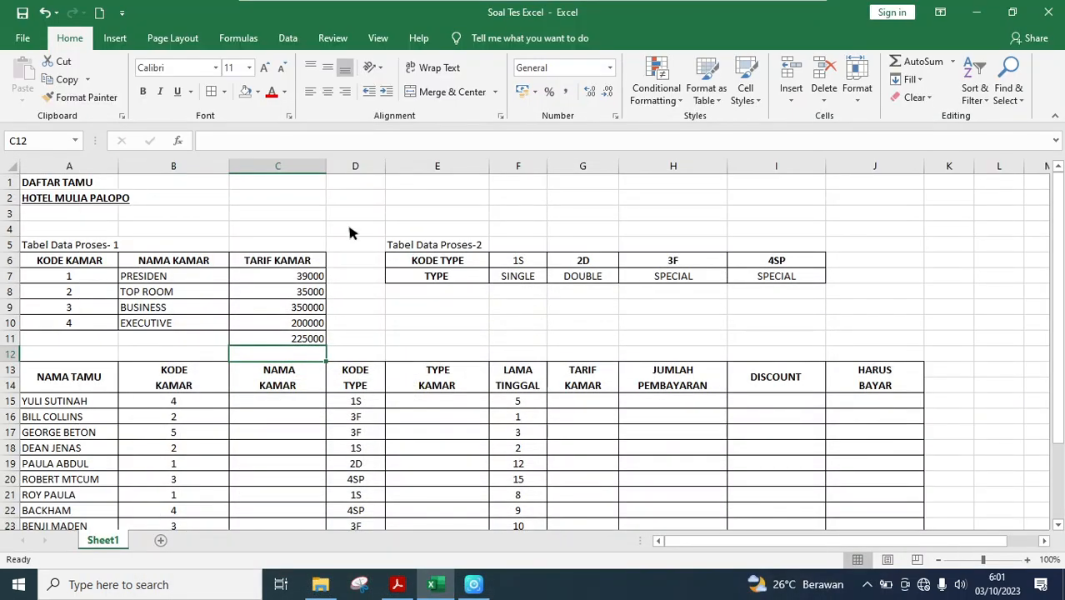
{"action": "left_click", "coordinate": [313, 340]}
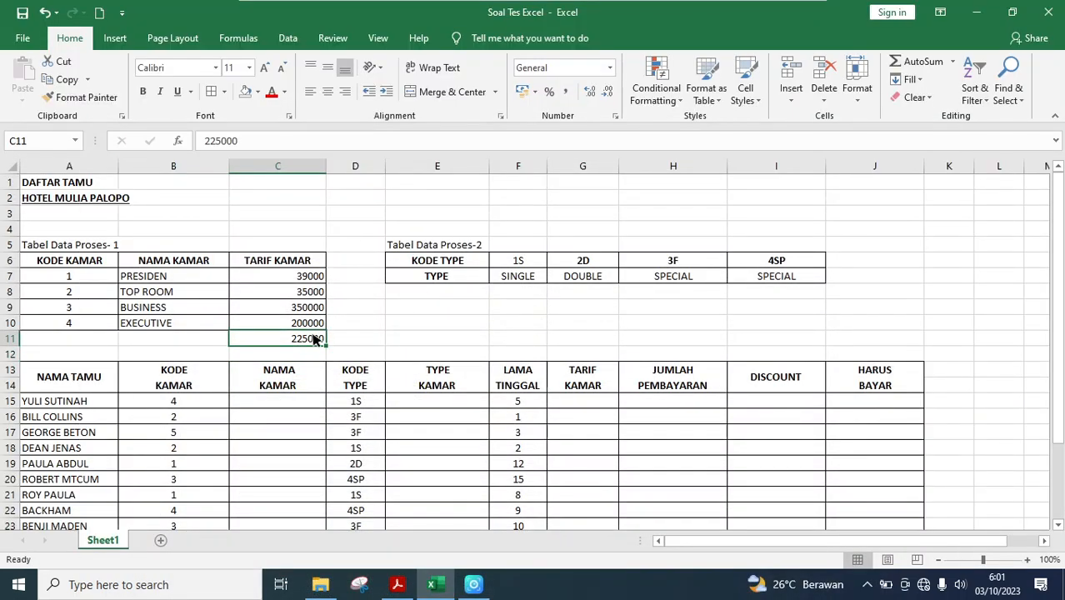
{"action": "key", "text": "Delete"}
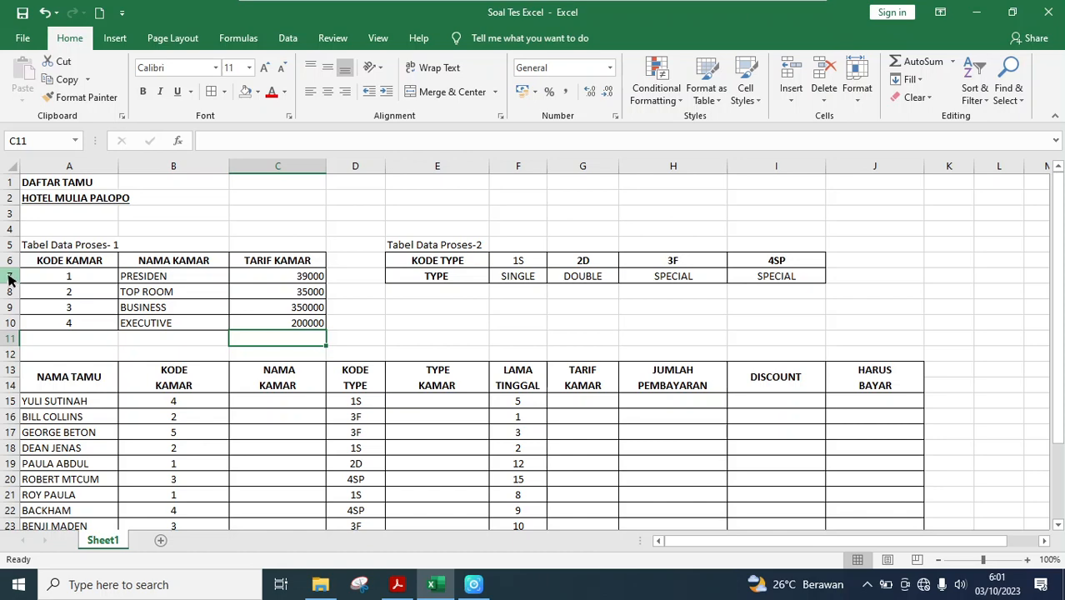
Move the room names and rates down one row to B8:C11, keeping room codes 1 to 4 in A7:A10
{"action": "left_click_drag", "start_coordinate": [46, 280], "coordinate": [278, 324]}
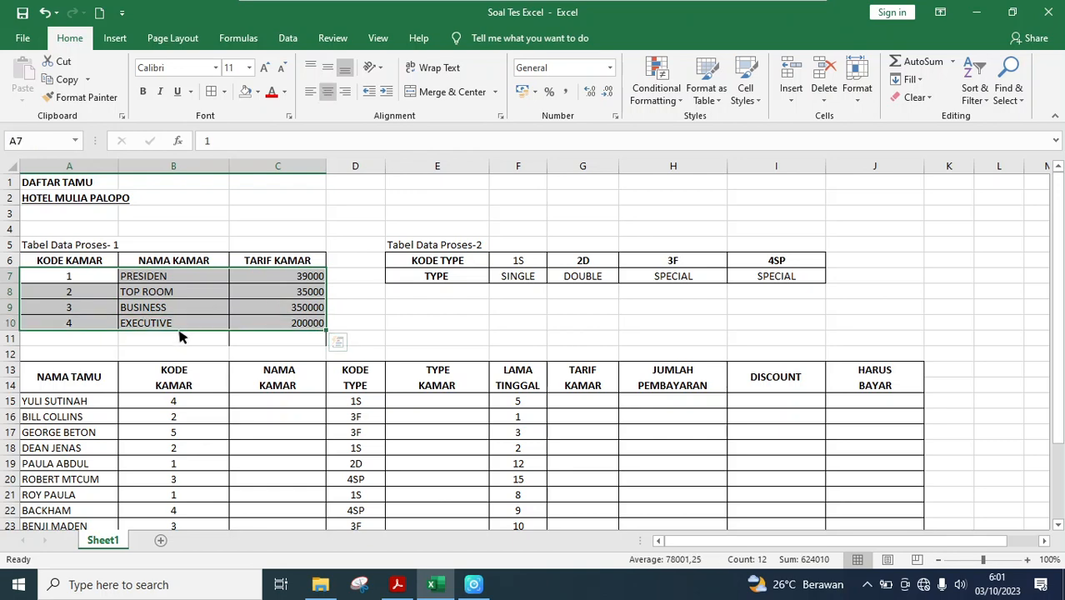
{"action": "left_click_drag", "start_coordinate": [190, 331], "coordinate": [192, 344]}
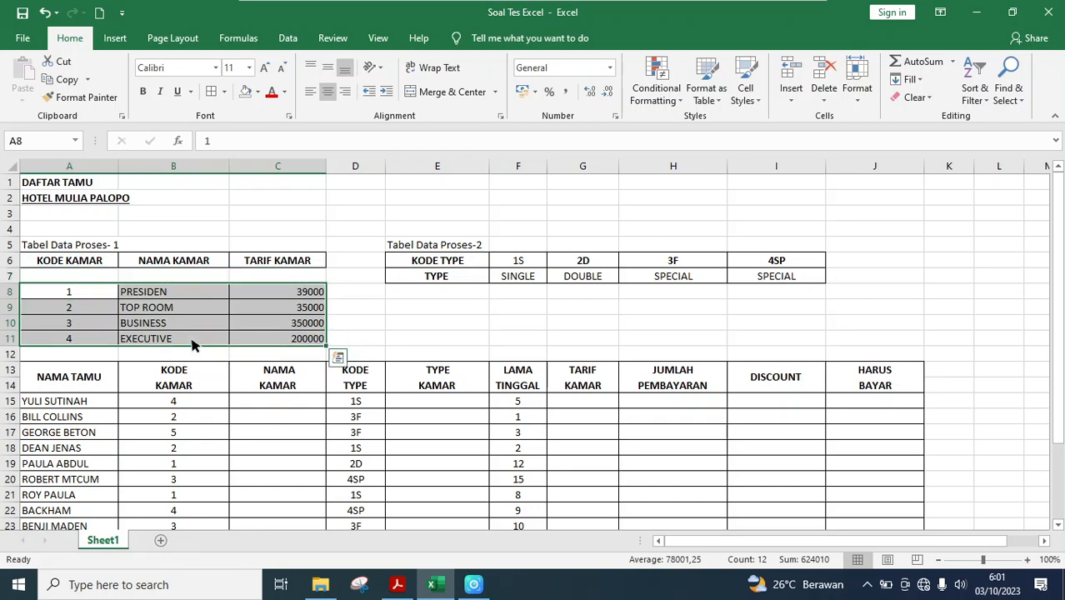
{"action": "left_click", "coordinate": [266, 312]}
{"action": "left_click_drag", "start_coordinate": [78, 295], "coordinate": [87, 340]}
{"action": "left_click_drag", "start_coordinate": [88, 288], "coordinate": [91, 274]}
Enter SUIT as the NAMA KAMAR for room code 1 in cell B7
{"action": "left_click", "coordinate": [188, 296]}
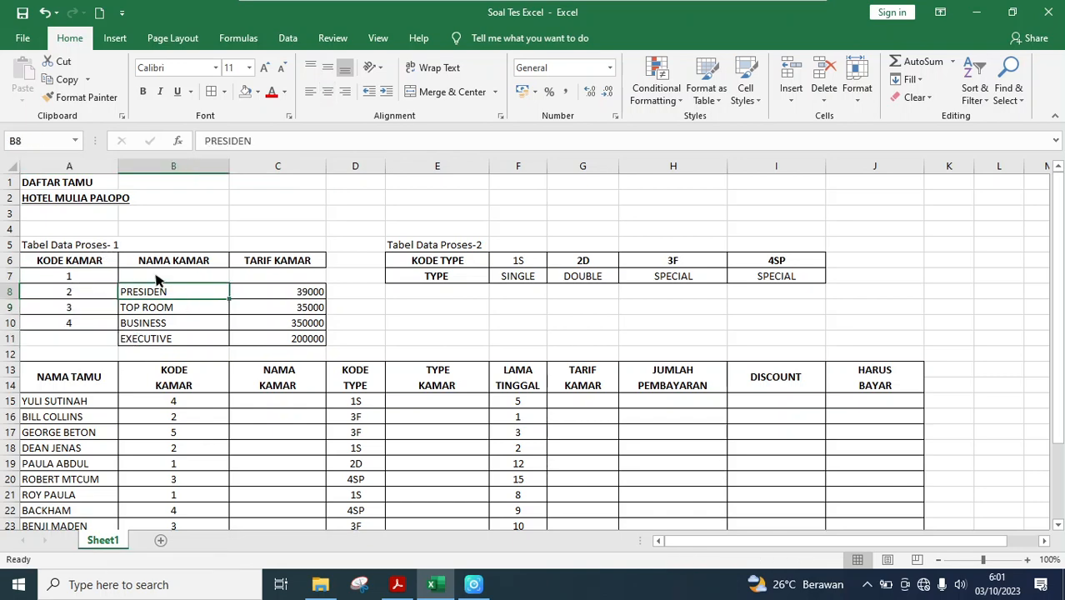
{"action": "left_click", "coordinate": [162, 280]}
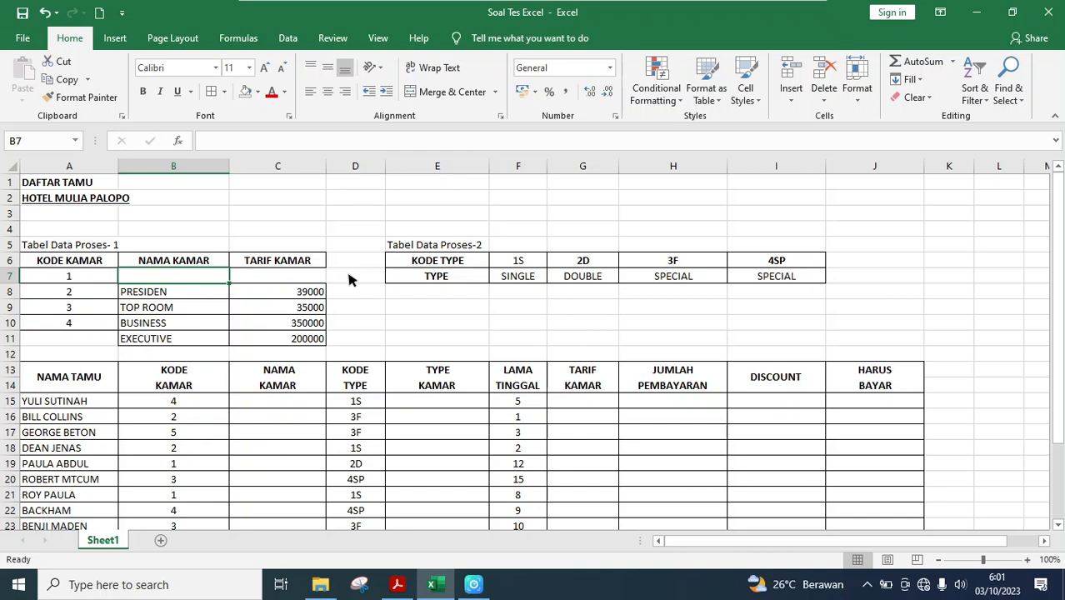
{"action": "type", "text": "su"}
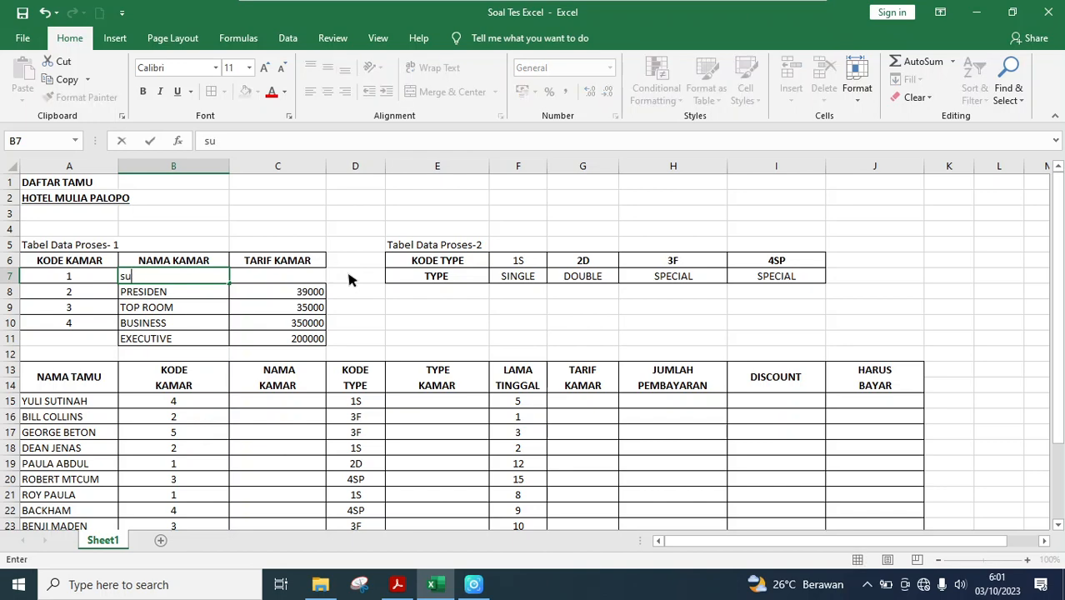
{"action": "key", "text": "BackSpace"}
{"action": "key", "text": "BackSpace"}
{"action": "type", "text": "SUIT"}
{"action": "key", "text": "Return"}
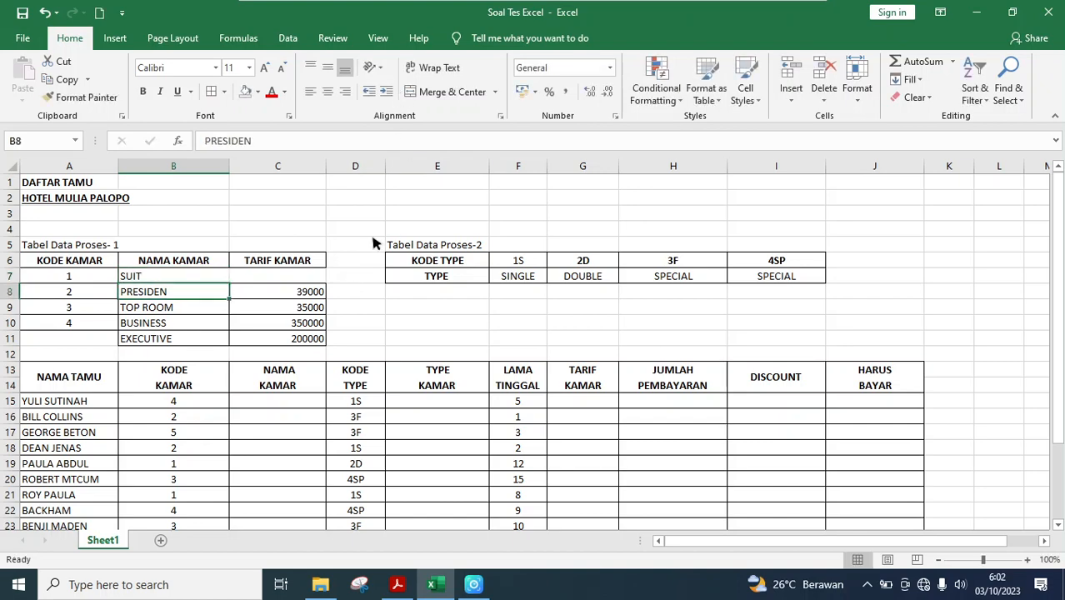
Move the four room rates back up one row to C7:C10, starting beside SUIT
{"action": "left_click_drag", "start_coordinate": [307, 298], "coordinate": [309, 340]}
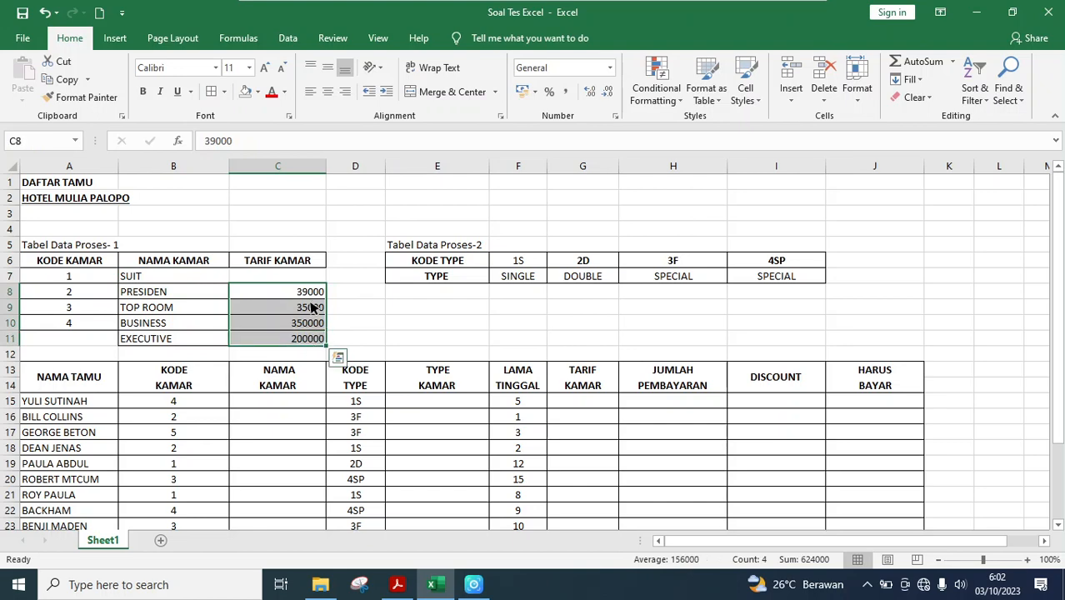
{"action": "left_click_drag", "start_coordinate": [307, 288], "coordinate": [310, 277]}
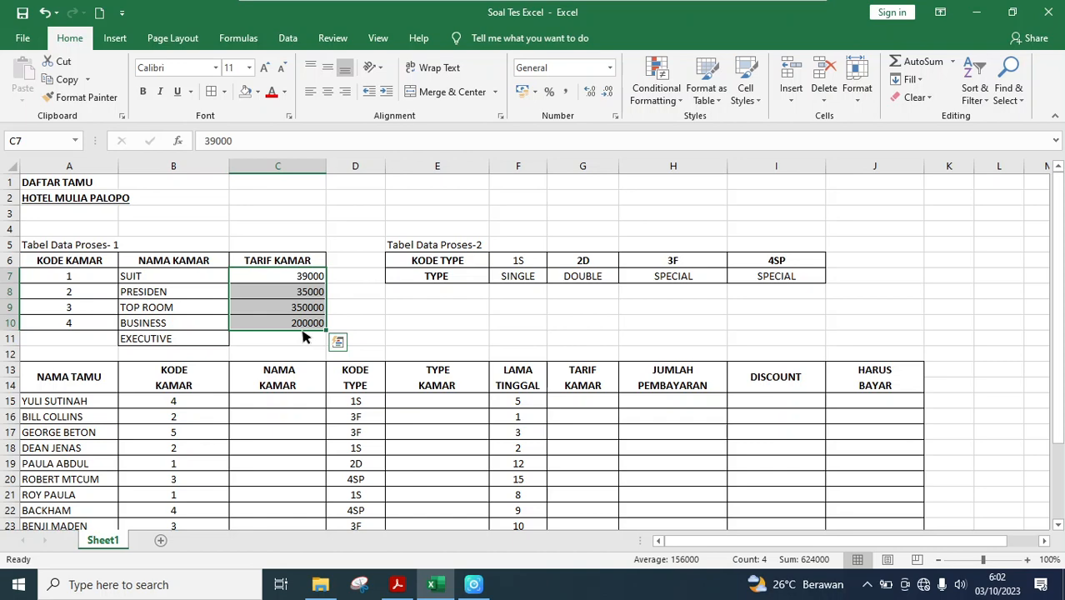
{"action": "left_click_drag", "start_coordinate": [294, 330], "coordinate": [298, 345]}
{"action": "left_click_drag", "start_coordinate": [306, 285], "coordinate": [307, 275]}
Enter 225000 as the TARIF KAMAR for EXECUTIVE in cell C11
{"action": "left_click", "coordinate": [305, 340]}
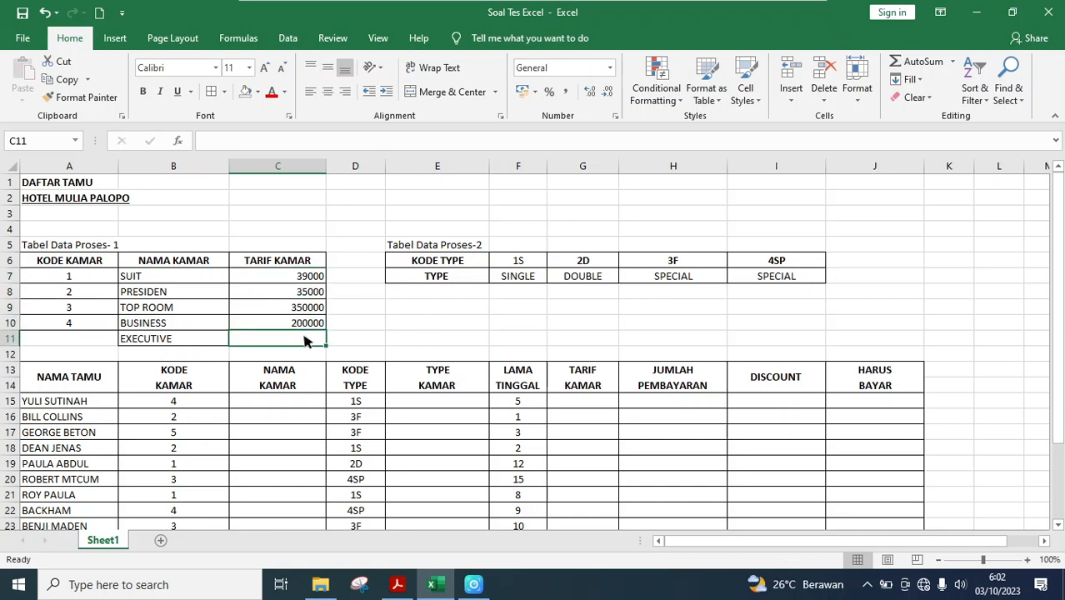
{"action": "type", "text": "2"}
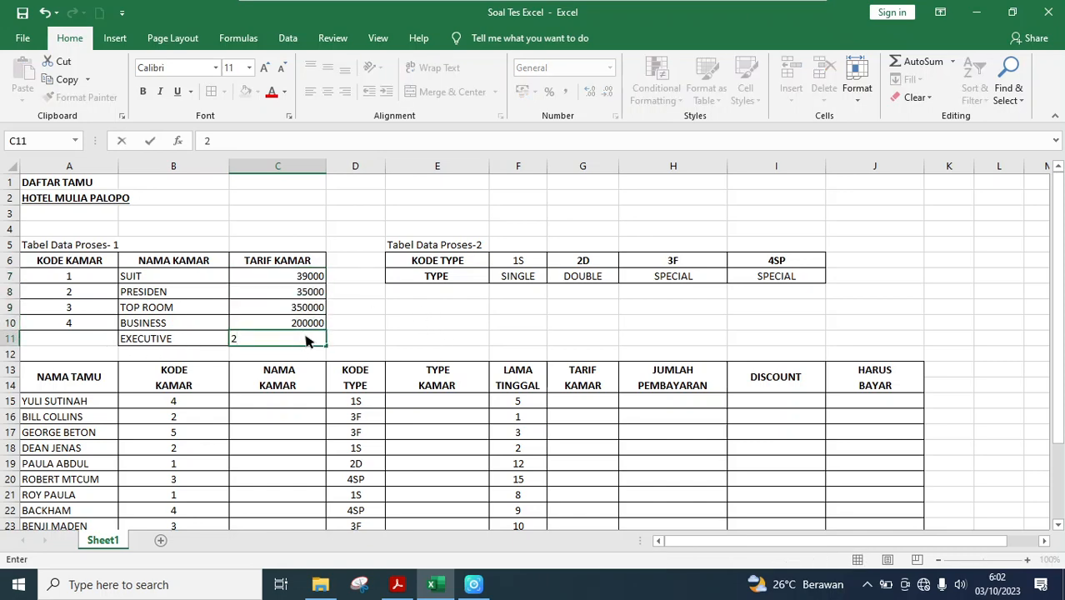
{"action": "type", "text": "25000"}
{"action": "key", "text": "Return"}
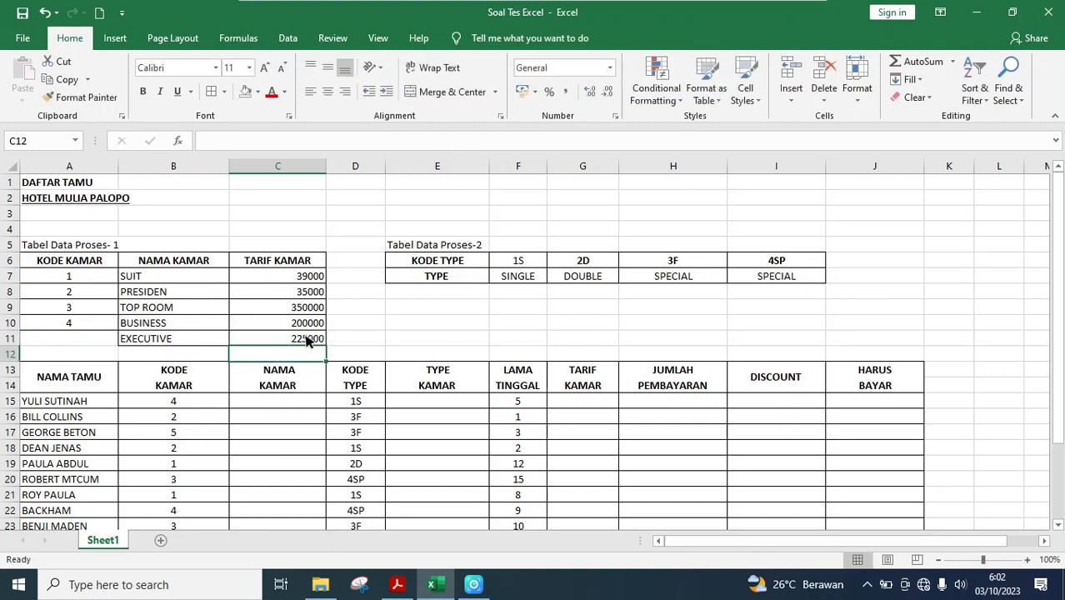
Enter 5 as the KODE KAMAR for EXECUTIVE in cell A11
{"action": "left_click", "coordinate": [62, 341]}
{"action": "type", "text": "5"}
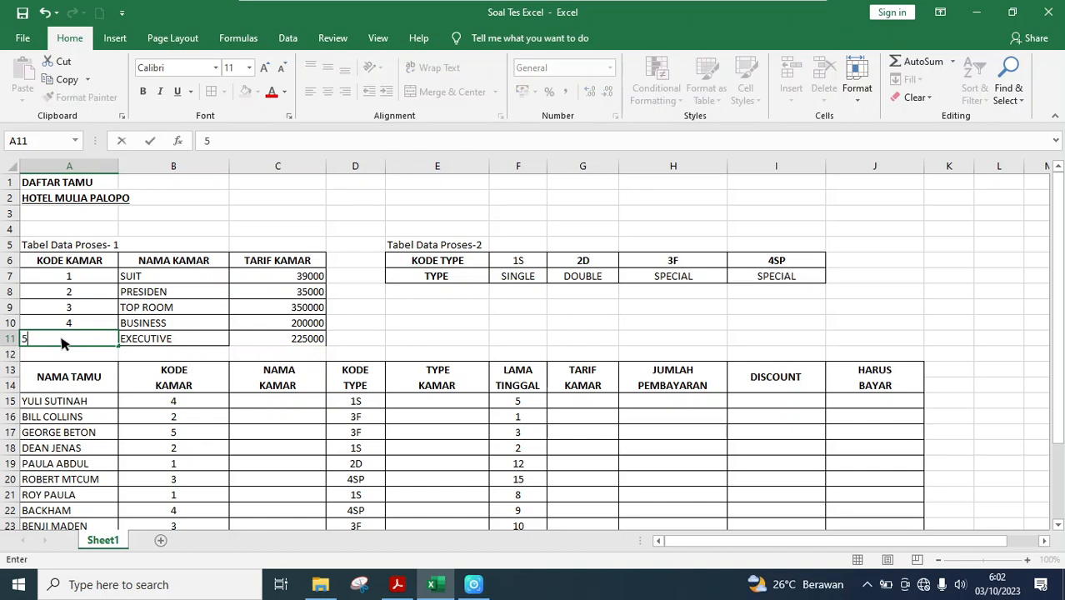
{"action": "key", "text": "Return"}
Apply cell borders to the EXECUTIVE row, A11:C11, to match the rest of the room table
{"action": "left_click", "coordinate": [75, 338]}
{"action": "left_click_drag", "start_coordinate": [123, 341], "coordinate": [321, 343]}
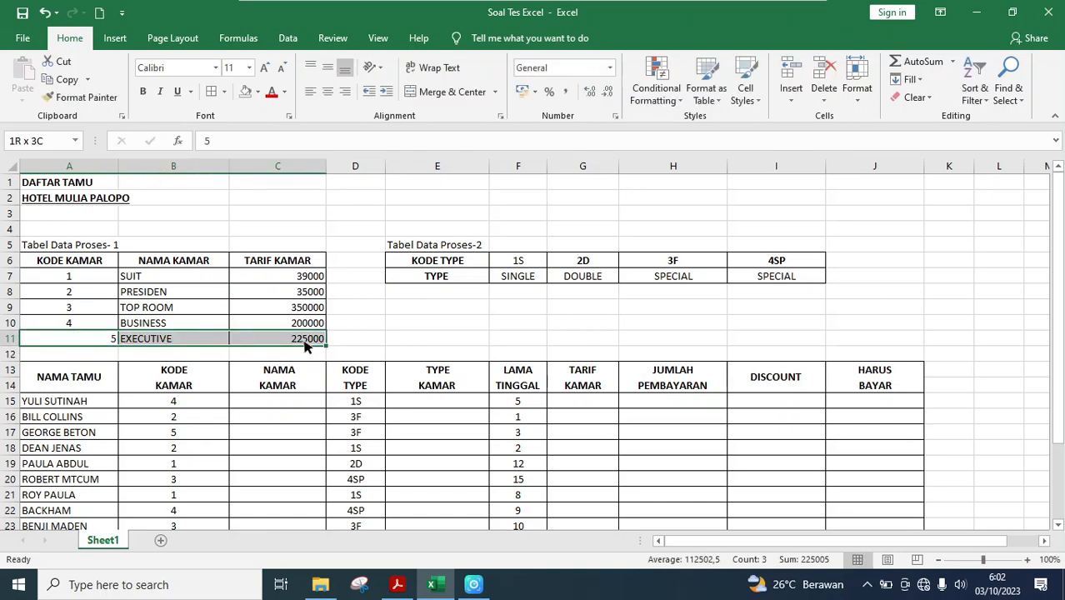
{"action": "left_click", "coordinate": [214, 92]}
{"action": "left_click", "coordinate": [402, 296]}
Center the KODE KAMAR value for EXECUTIVE in cell A11
{"action": "left_click", "coordinate": [90, 343]}
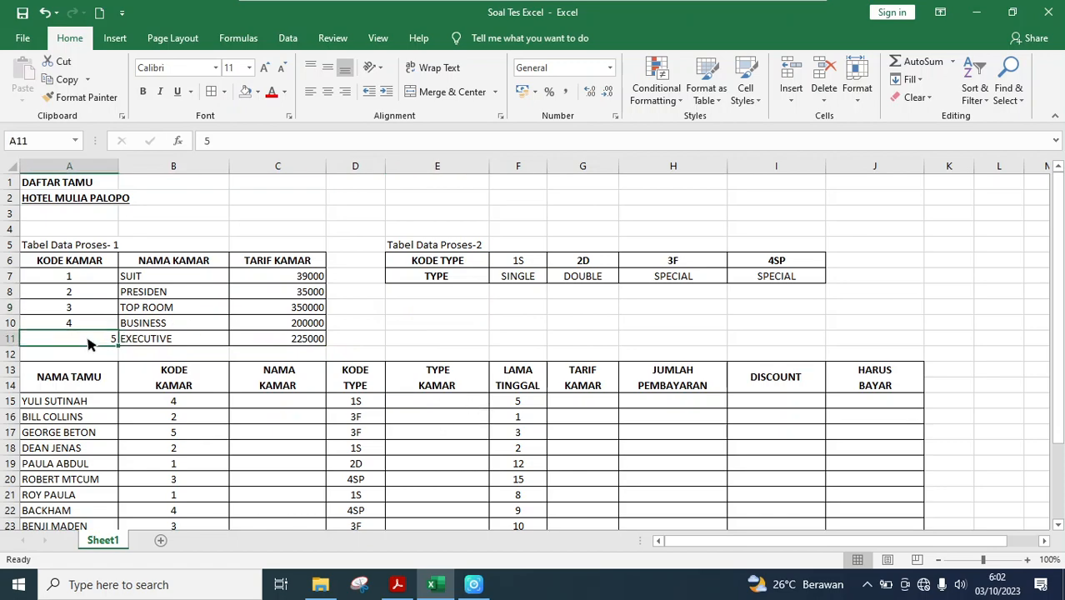
{"action": "left_click", "coordinate": [328, 91]}
{"action": "left_click", "coordinate": [437, 338]}
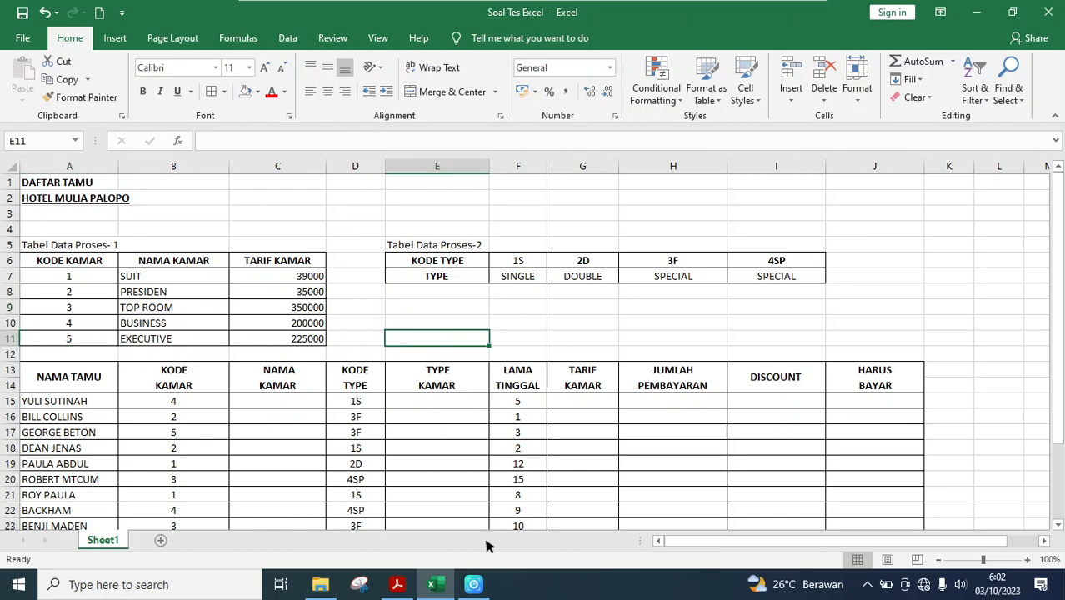
Compare the worksheet's tables with the layout in Ujian Excel.pdf, switching between Adobe Acrobat Reader and Excel
{"action": "left_click", "coordinate": [399, 585]}
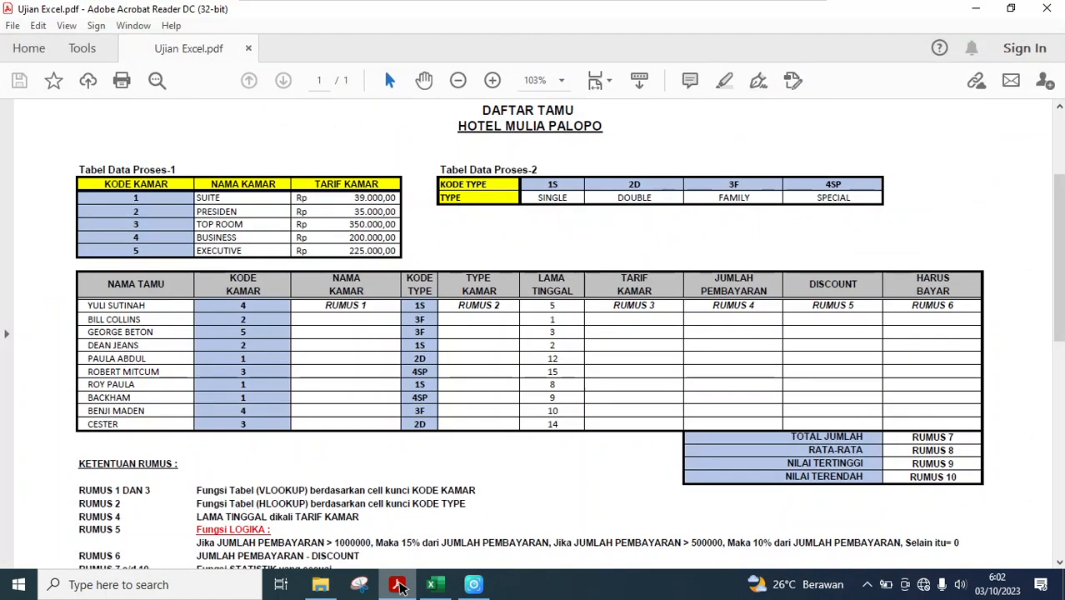
{"action": "left_click", "coordinate": [399, 585]}
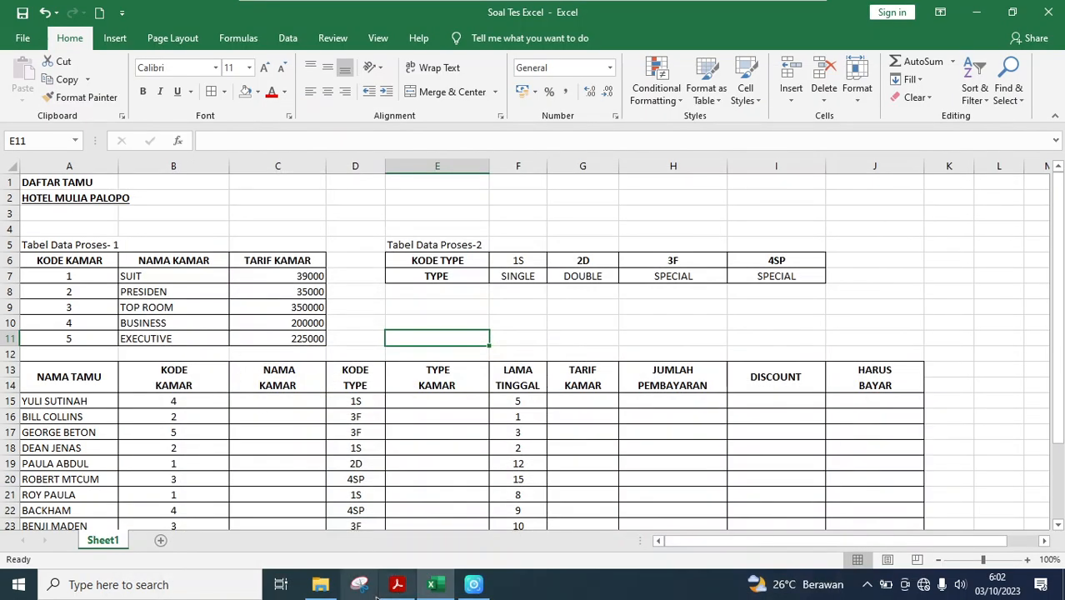
{"action": "left_click", "coordinate": [405, 587]}
{"action": "left_click", "coordinate": [405, 588]}
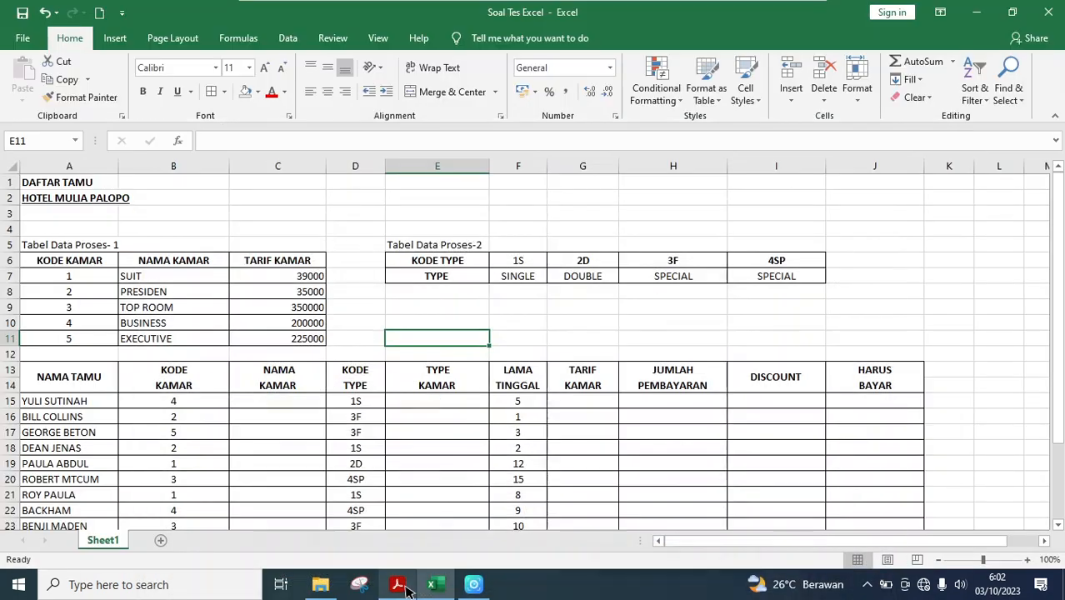
{"action": "left_click", "coordinate": [406, 588]}
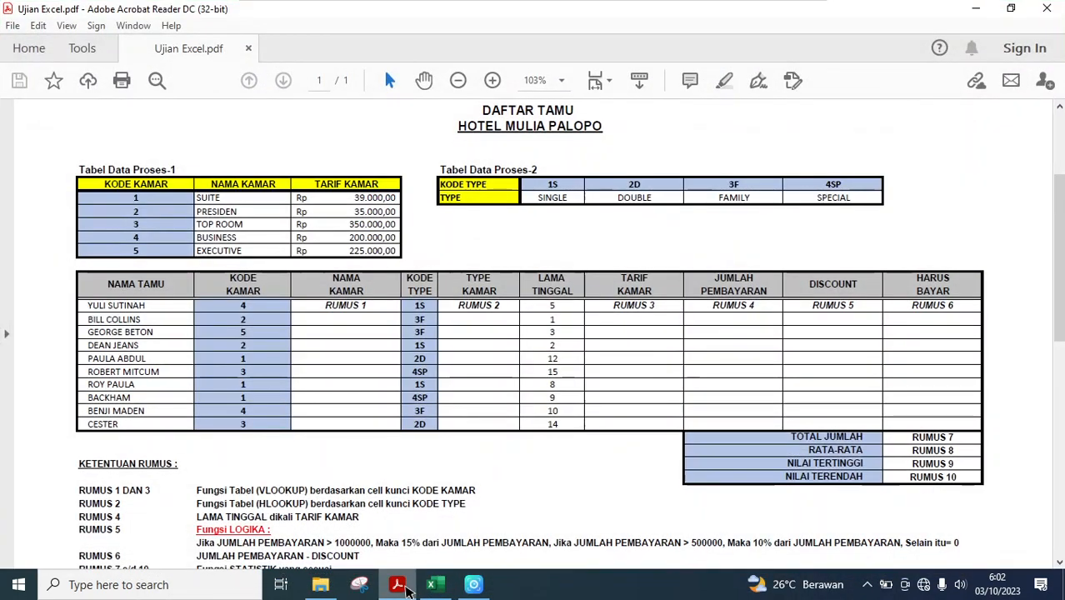
{"action": "left_click", "coordinate": [406, 588]}
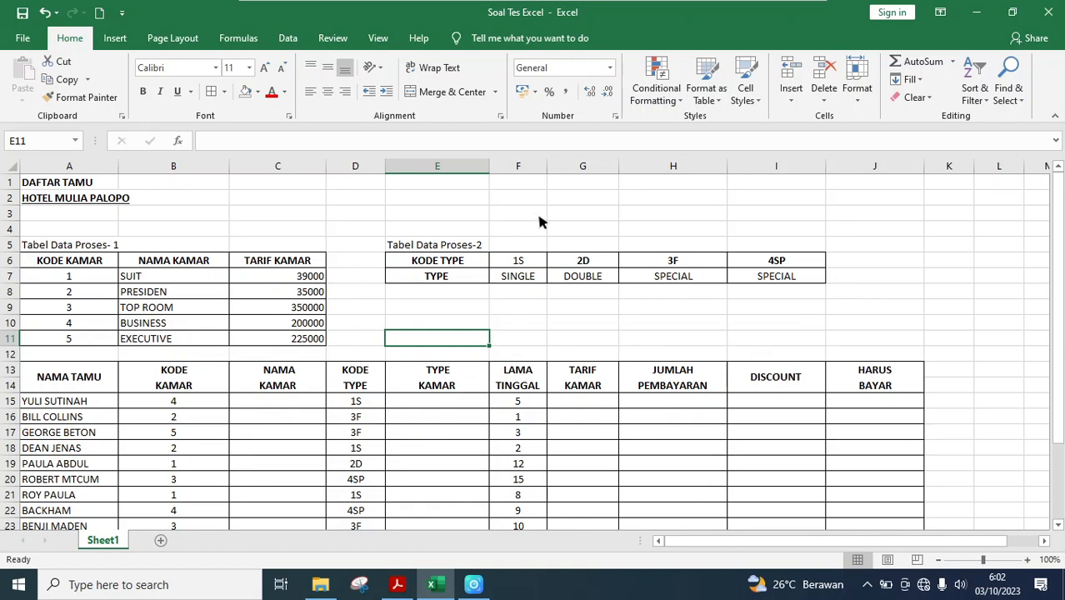
{"action": "left_click", "coordinate": [397, 585]}
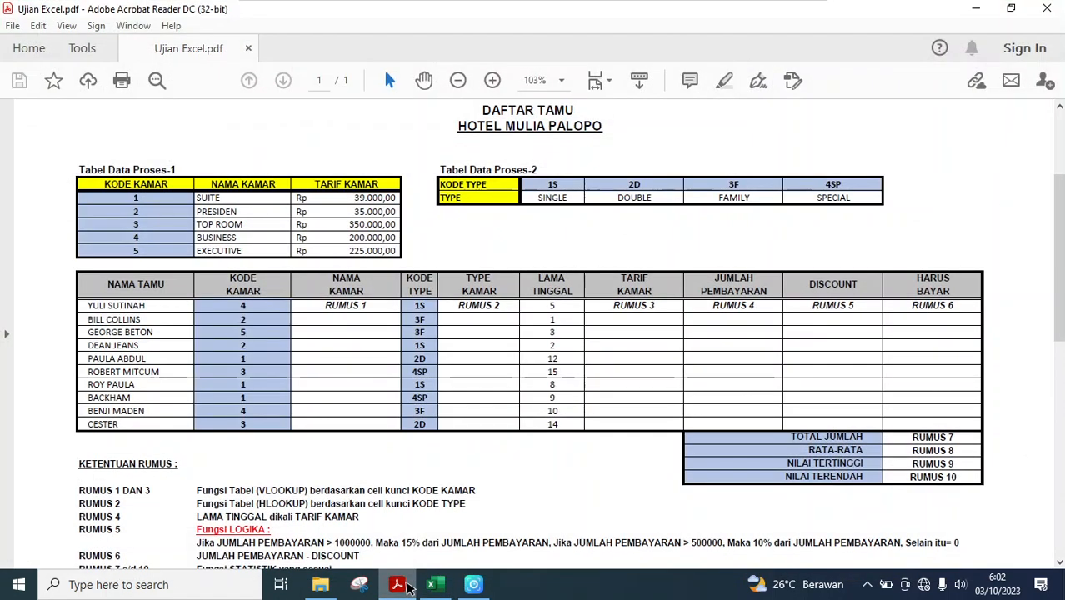
{"action": "left_click", "coordinate": [406, 588]}
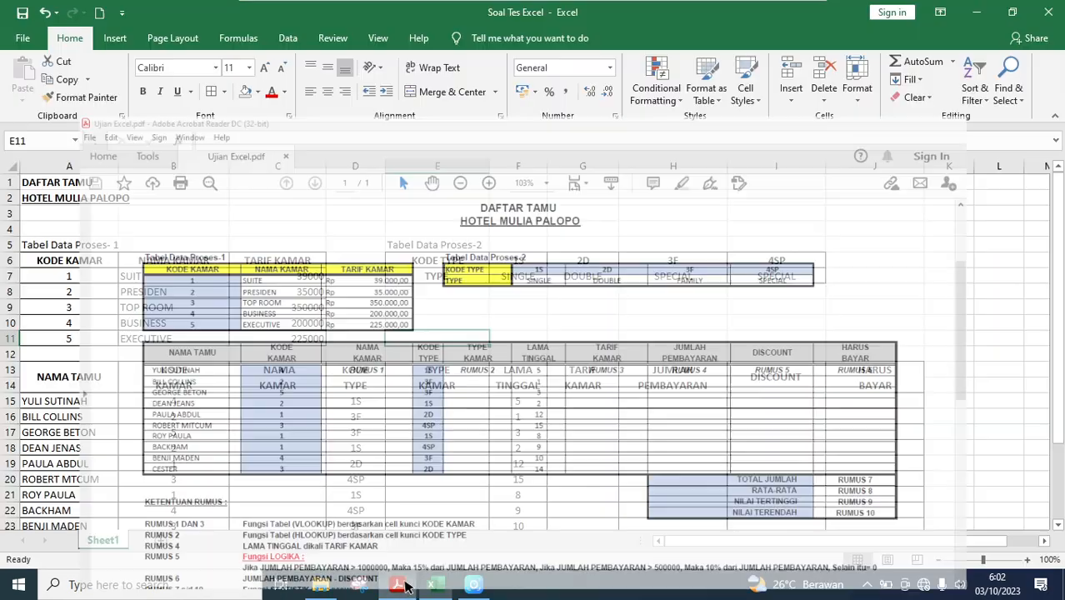
{"action": "left_click", "coordinate": [406, 588]}
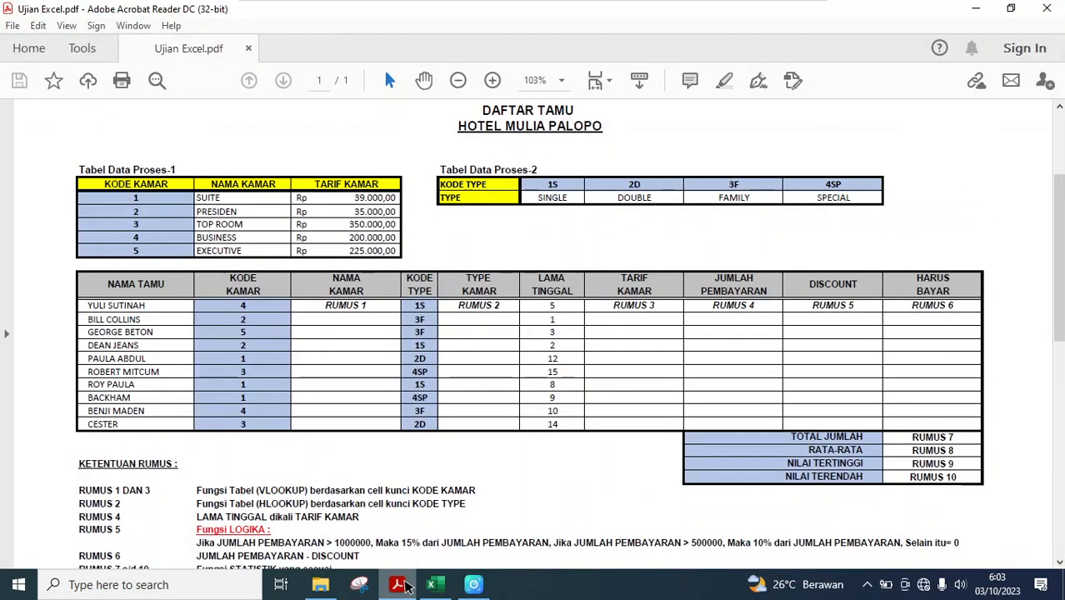
{"action": "left_click", "coordinate": [406, 588]}
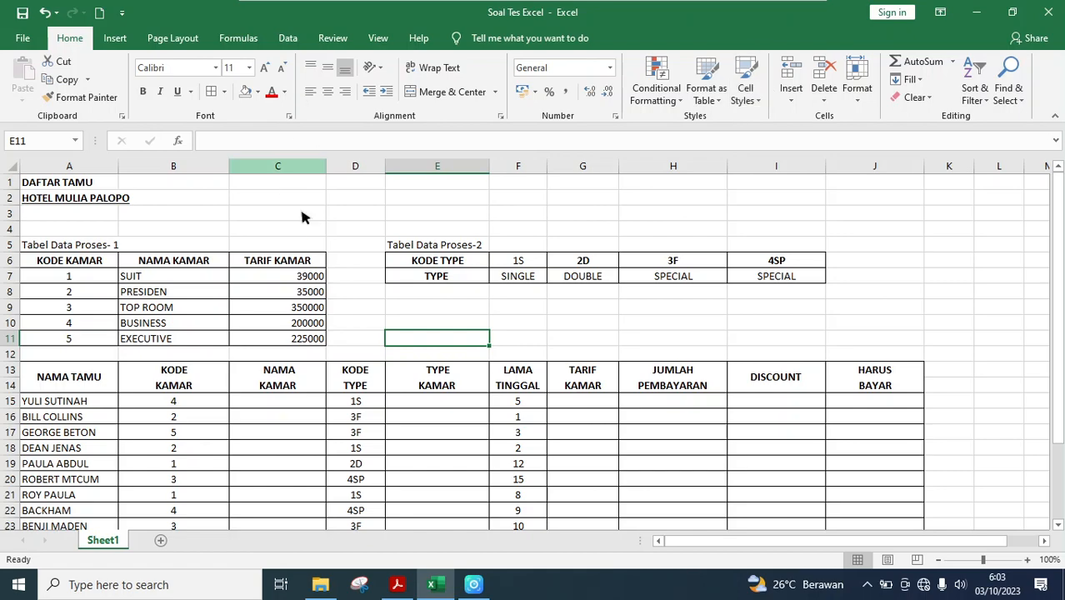
Widen column A slightly to give the NAMA TAMU entries more room
{"action": "scroll", "coordinate": [292, 234], "scroll_direction": "down", "scroll_amount": 4}
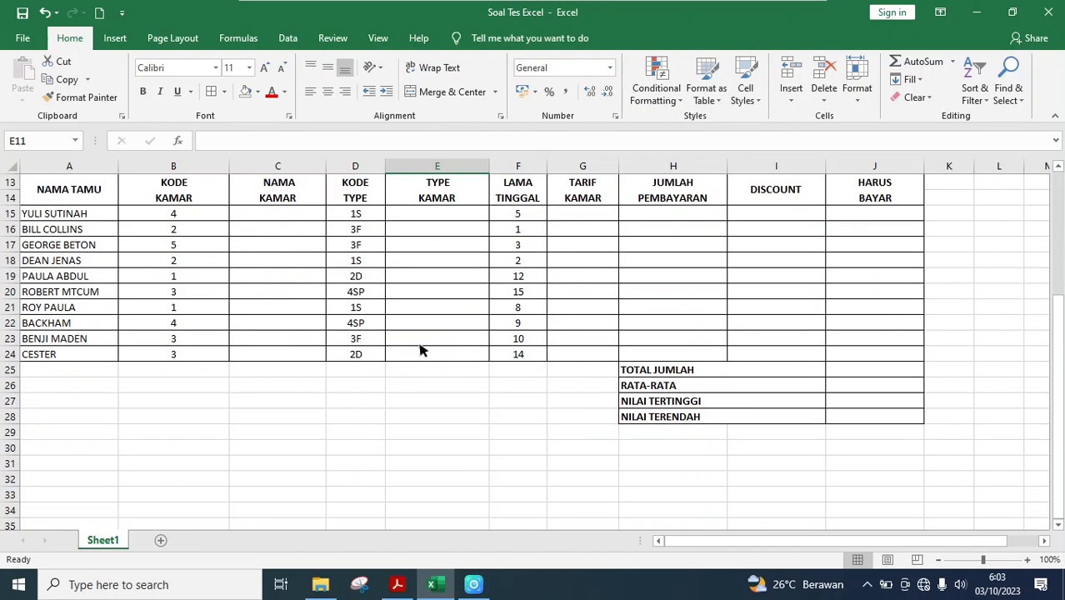
{"action": "scroll", "coordinate": [250, 334], "scroll_direction": "down", "scroll_amount": 1}
{"action": "scroll", "coordinate": [143, 317], "scroll_direction": "up", "scroll_amount": 3}
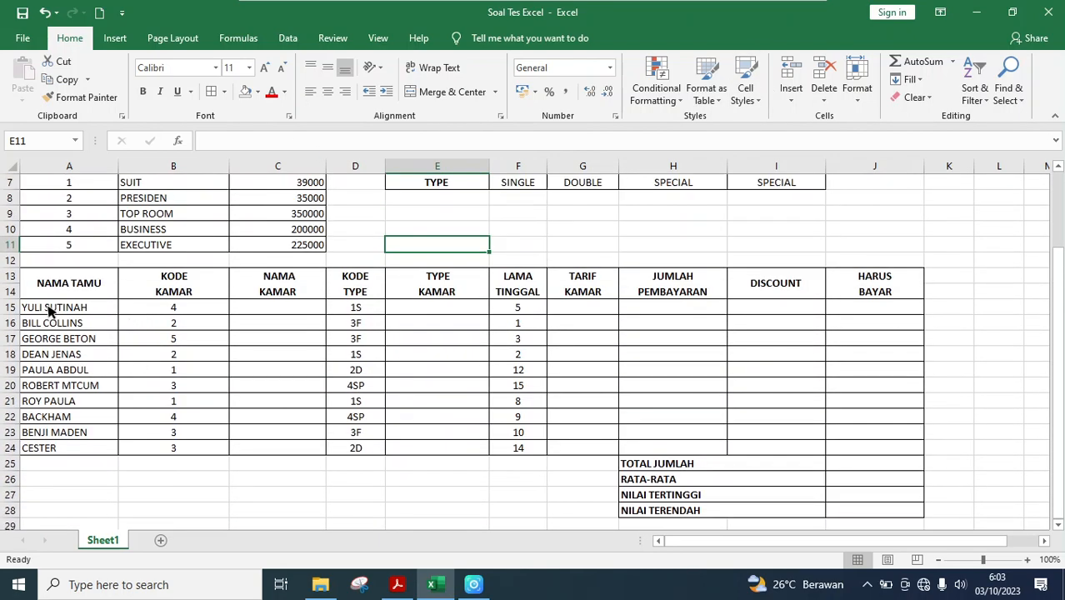
{"action": "left_click_drag", "start_coordinate": [53, 307], "coordinate": [65, 449]}
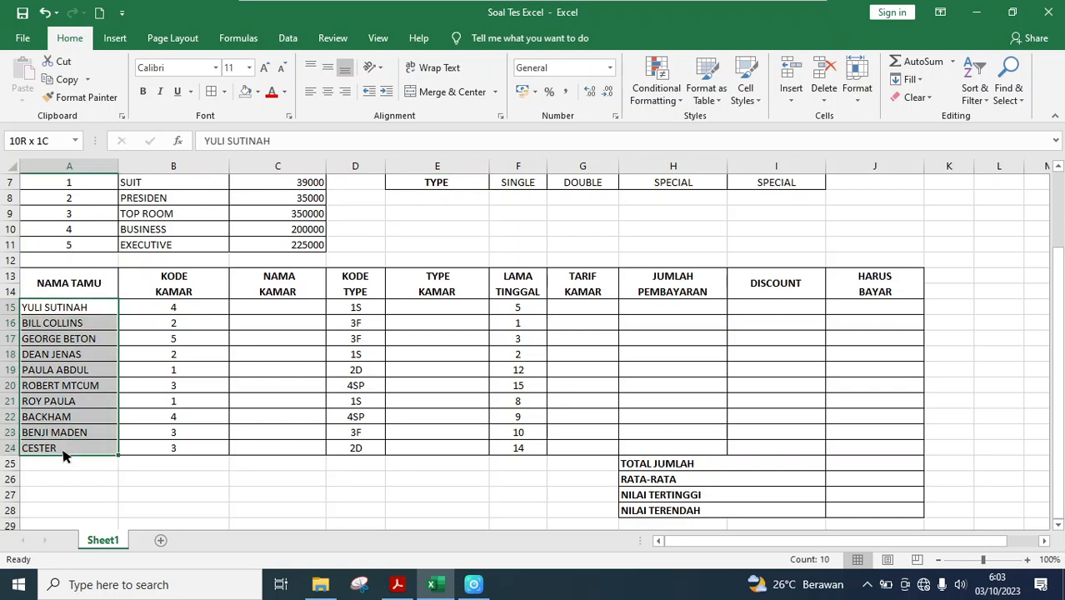
{"action": "left_click", "coordinate": [253, 494]}
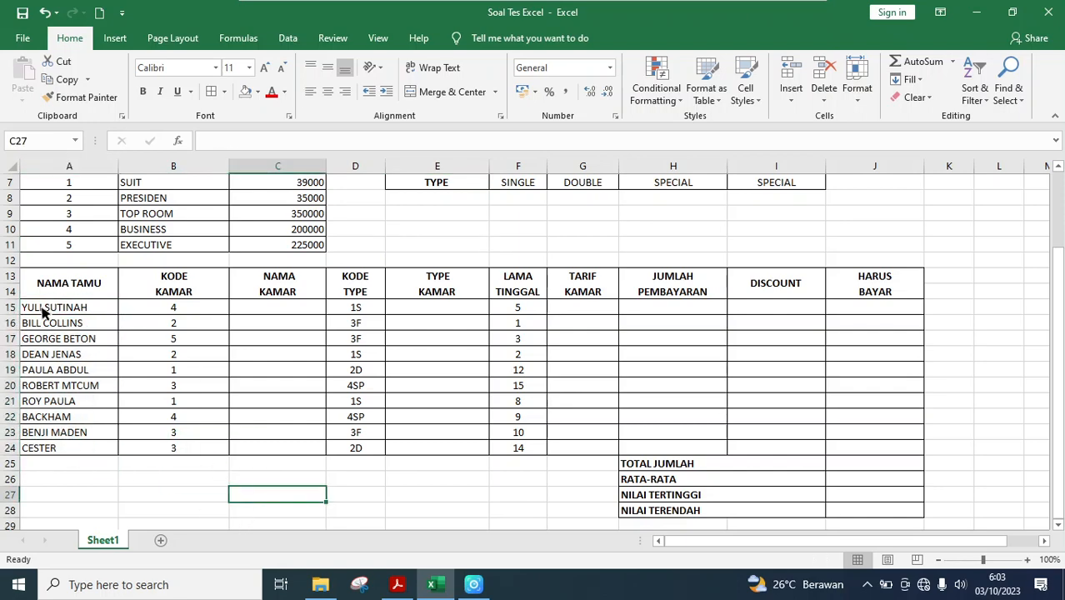
{"action": "left_click_drag", "start_coordinate": [47, 307], "coordinate": [52, 448]}
{"action": "left_click", "coordinate": [275, 463]}
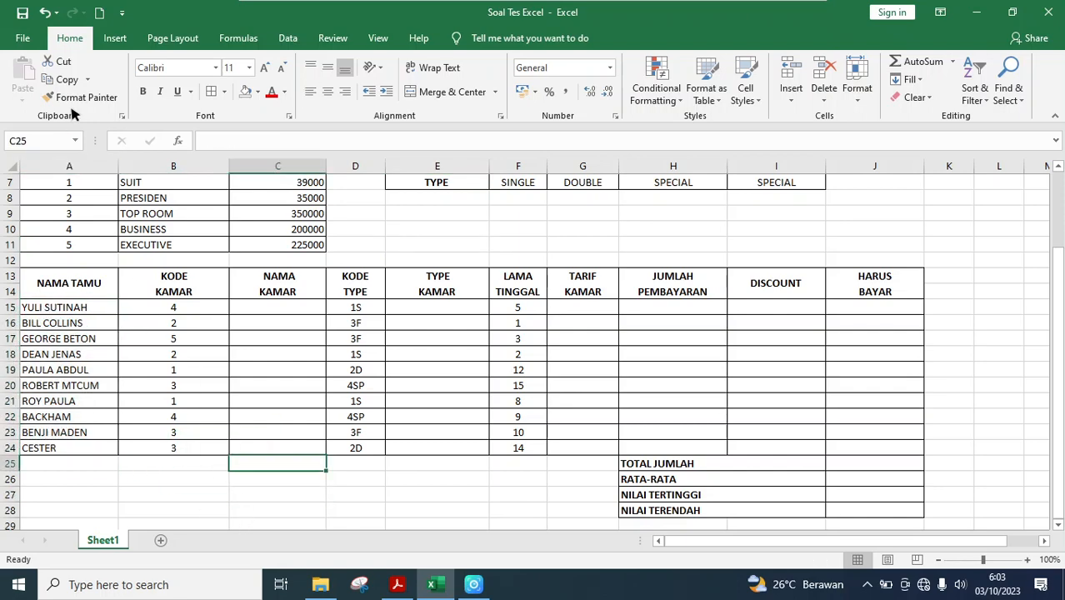
{"action": "left_click_drag", "start_coordinate": [119, 167], "coordinate": [134, 169]}
{"action": "left_click", "coordinate": [190, 386]}
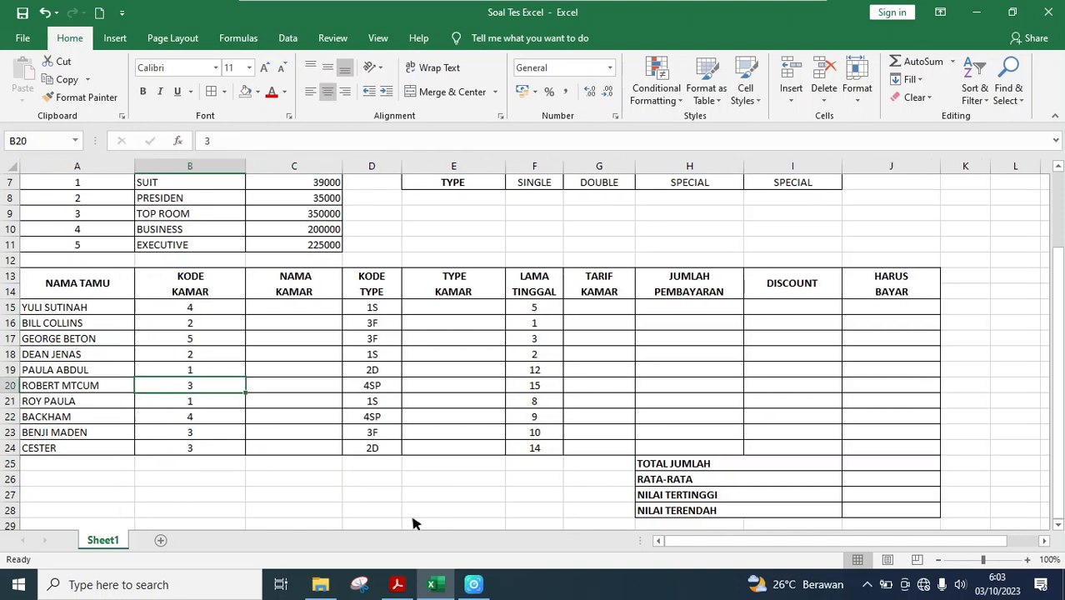
Check the guest names' placement in the exam PDF in Acrobat Reader and select the names in A15:A24 back in Excel
{"action": "left_click", "coordinate": [397, 586]}
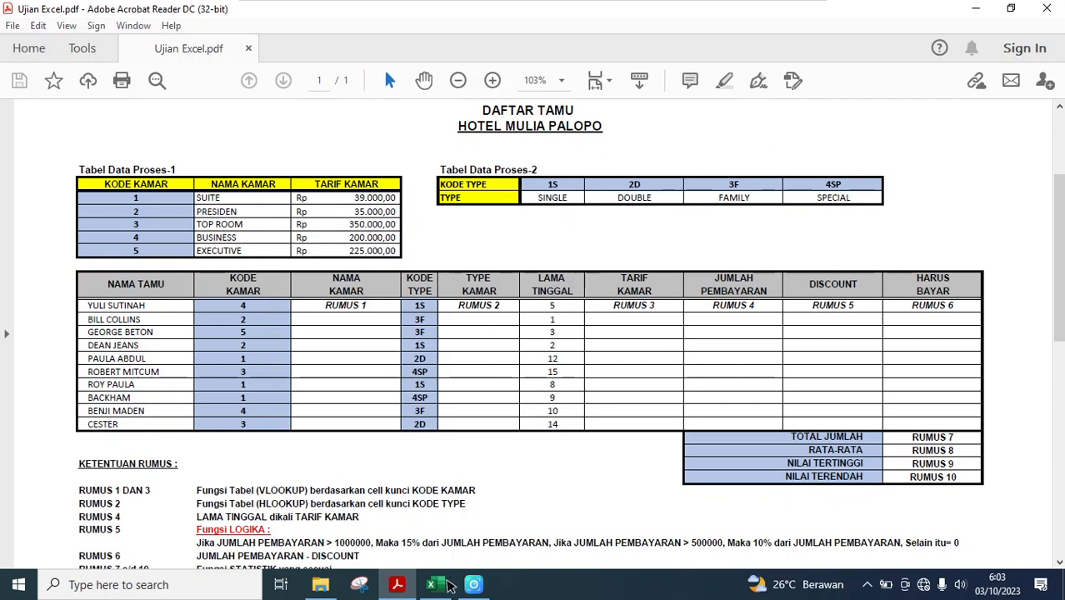
{"action": "left_click", "coordinate": [432, 585]}
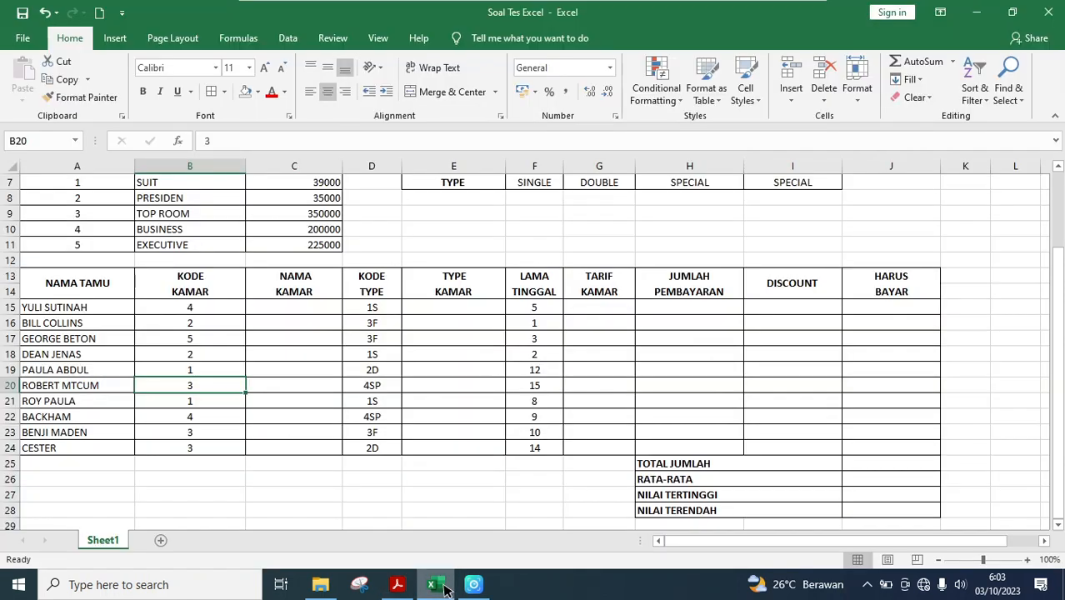
{"action": "left_click", "coordinate": [80, 310]}
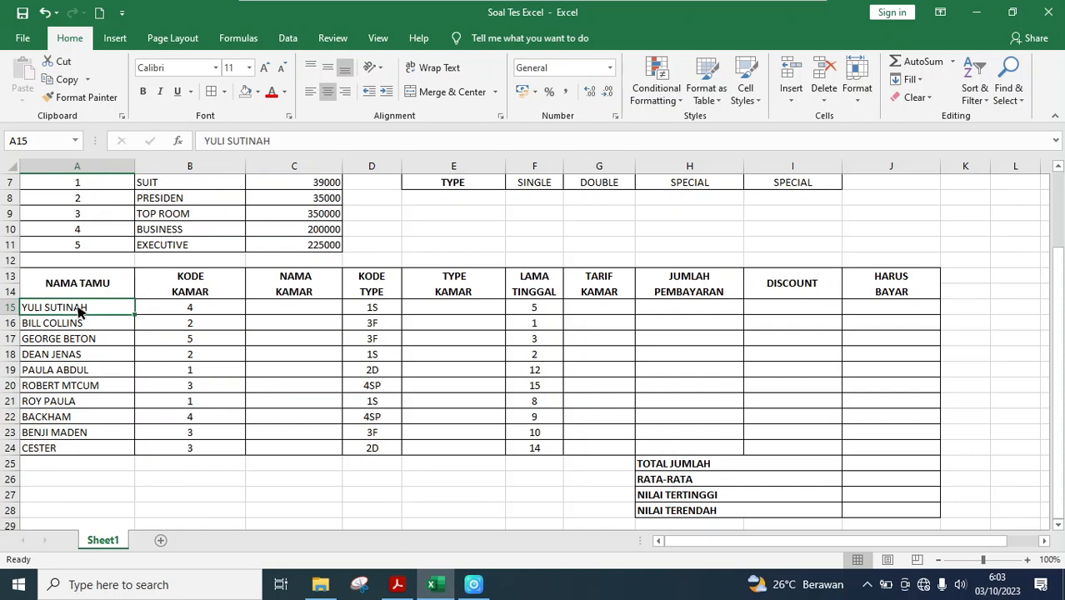
{"action": "left_click_drag", "start_coordinate": [79, 311], "coordinate": [74, 455]}
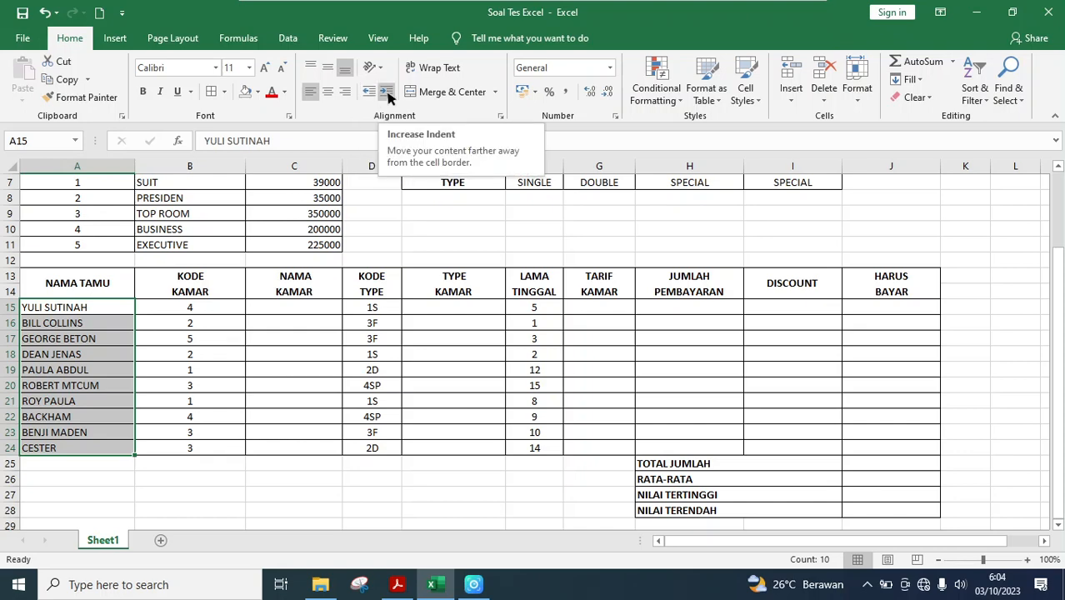
Try indenting the guest names in A15:A24 by four levels and remove the indents again
{"action": "left_click", "coordinate": [387, 94]}
{"action": "left_click", "coordinate": [388, 94]}
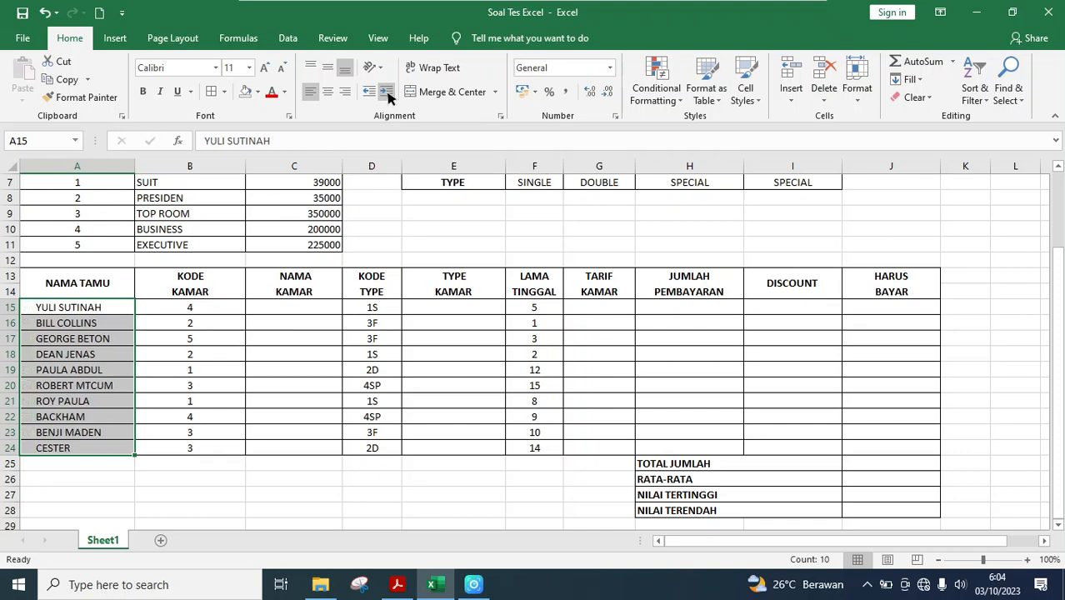
{"action": "left_click", "coordinate": [388, 94]}
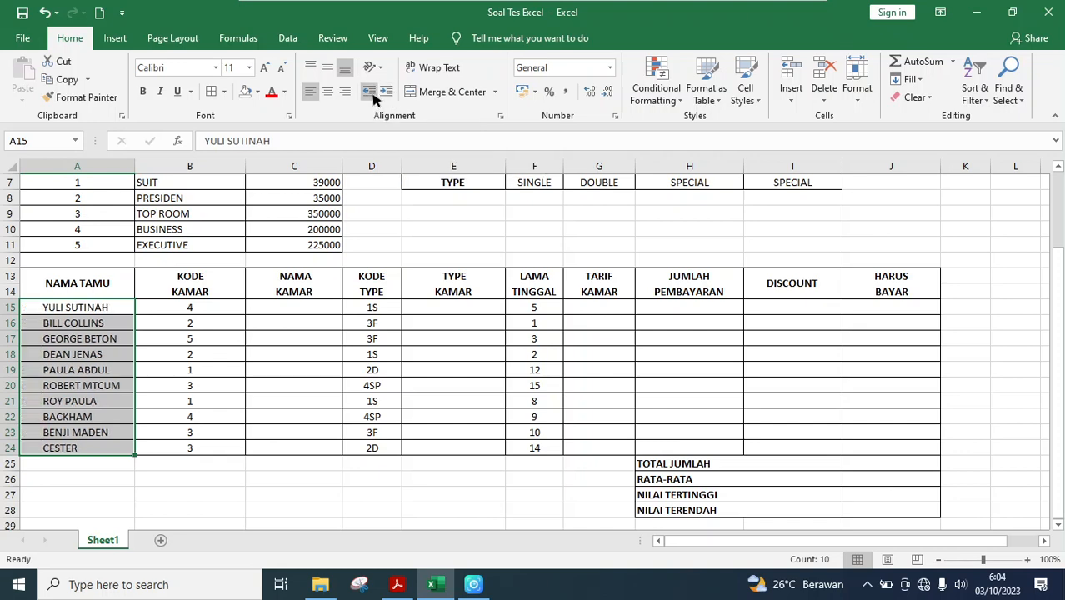
{"action": "left_click", "coordinate": [379, 93]}
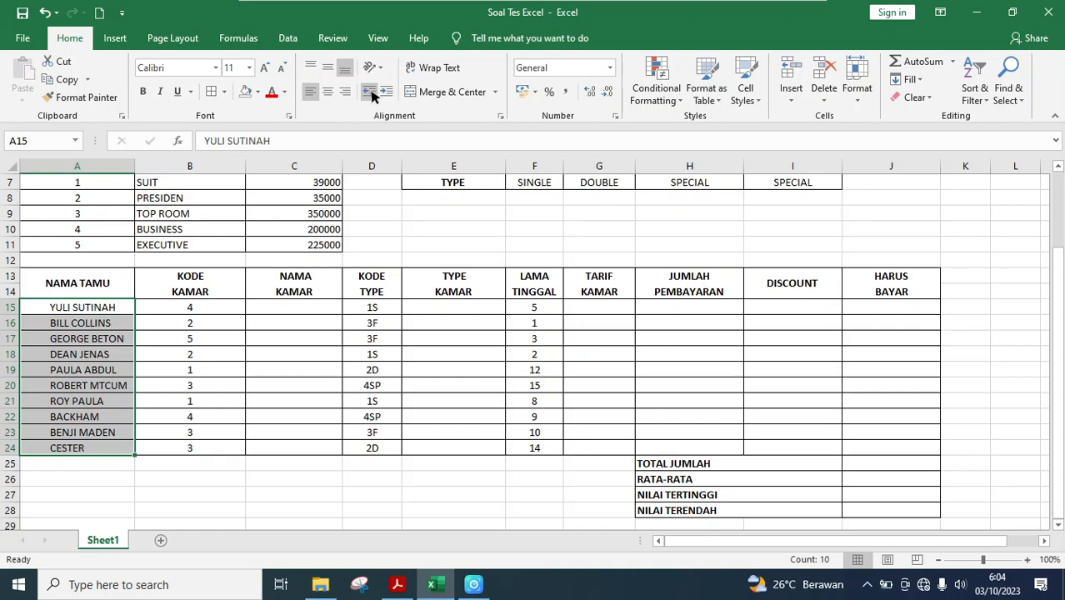
{"action": "left_click", "coordinate": [372, 95]}
{"action": "left_click", "coordinate": [372, 94]}
{"action": "left_click", "coordinate": [372, 94]}
{"action": "left_click", "coordinate": [371, 95]}
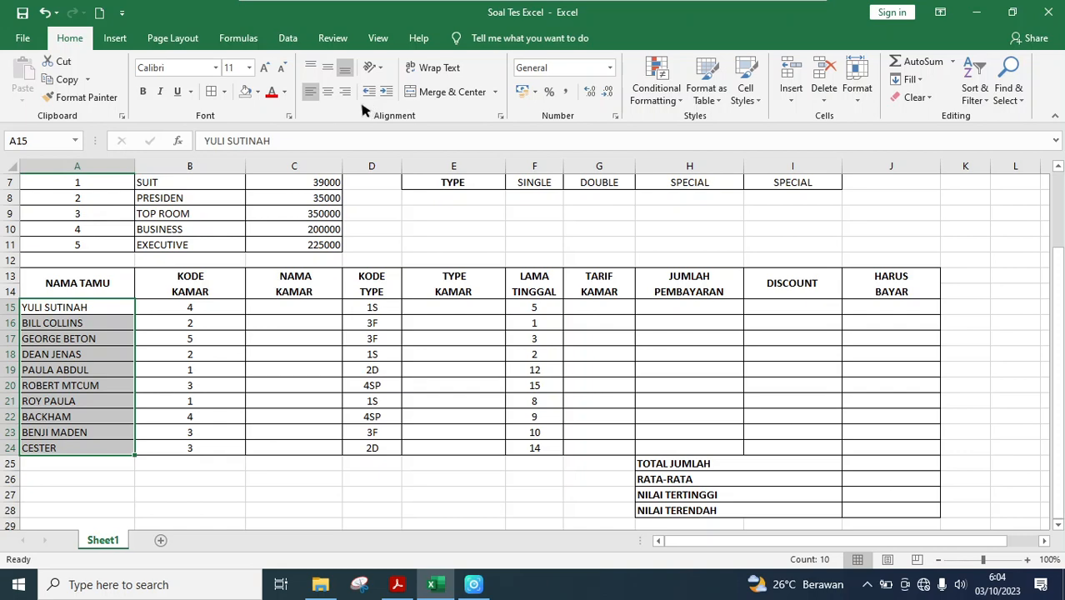
Indent the guest names in A15:A24 by one level
{"action": "left_click", "coordinate": [387, 91]}
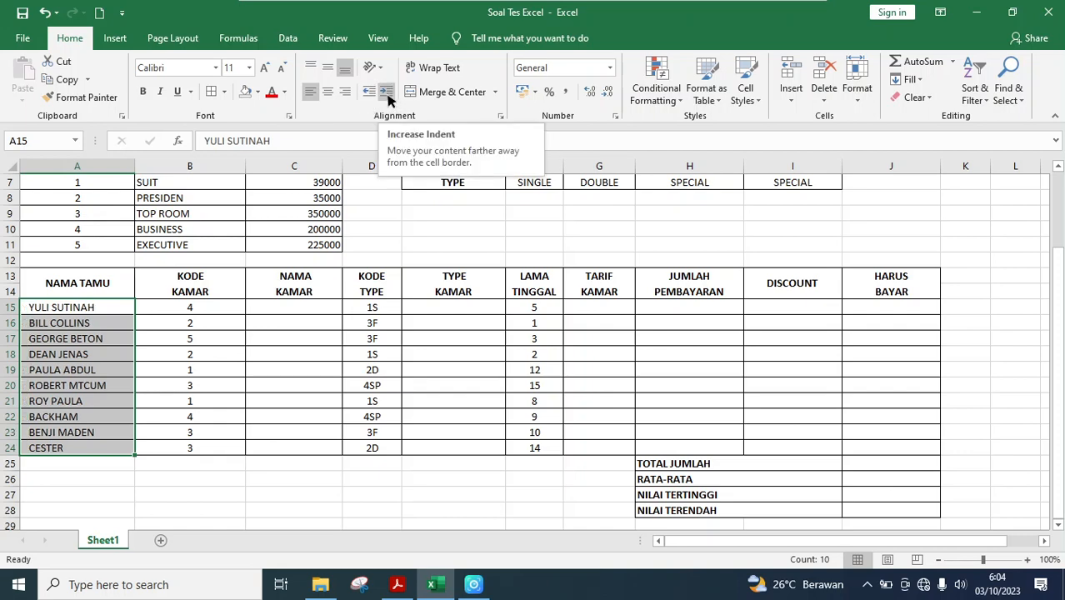
{"action": "left_click", "coordinate": [300, 463]}
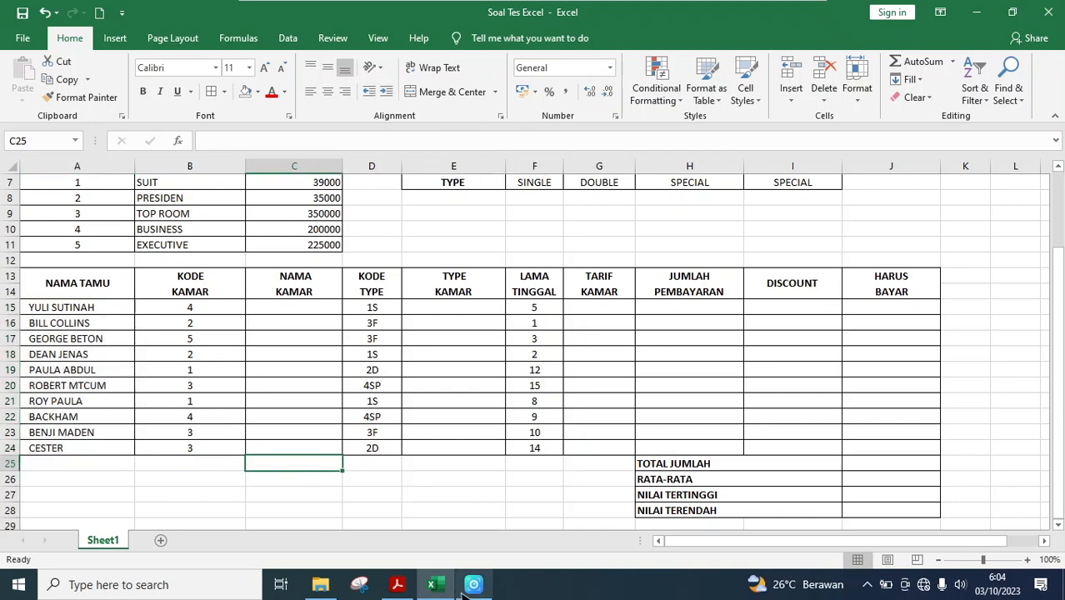
Check the summary labels in the exam PDF and right-align TOTAL JUMLAH through NILAI TERENDAH in H25:I28 to match
{"action": "left_click", "coordinate": [397, 585]}
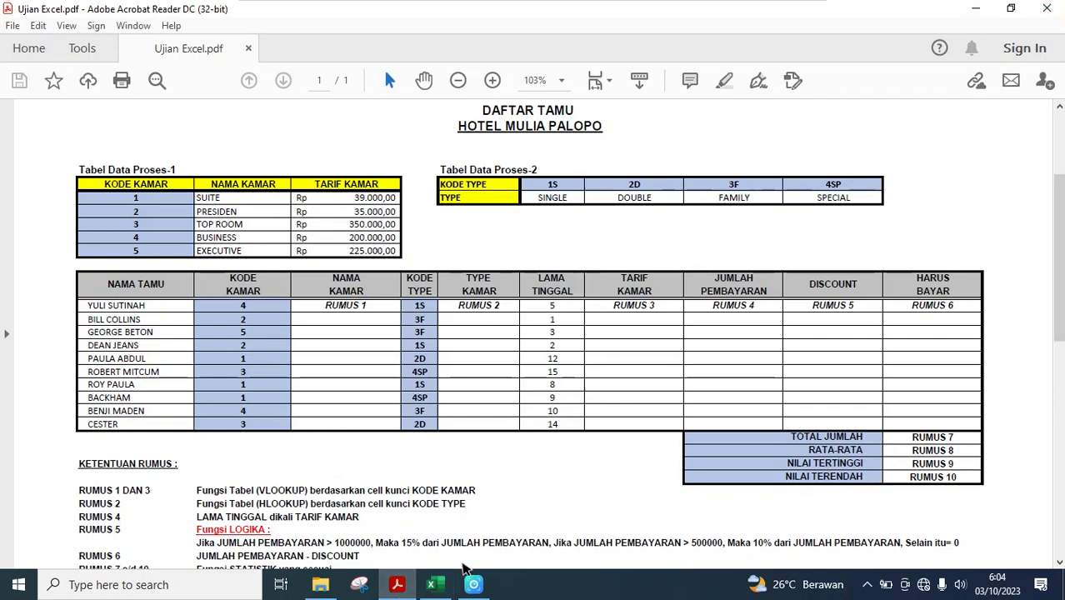
{"action": "left_click", "coordinate": [446, 588]}
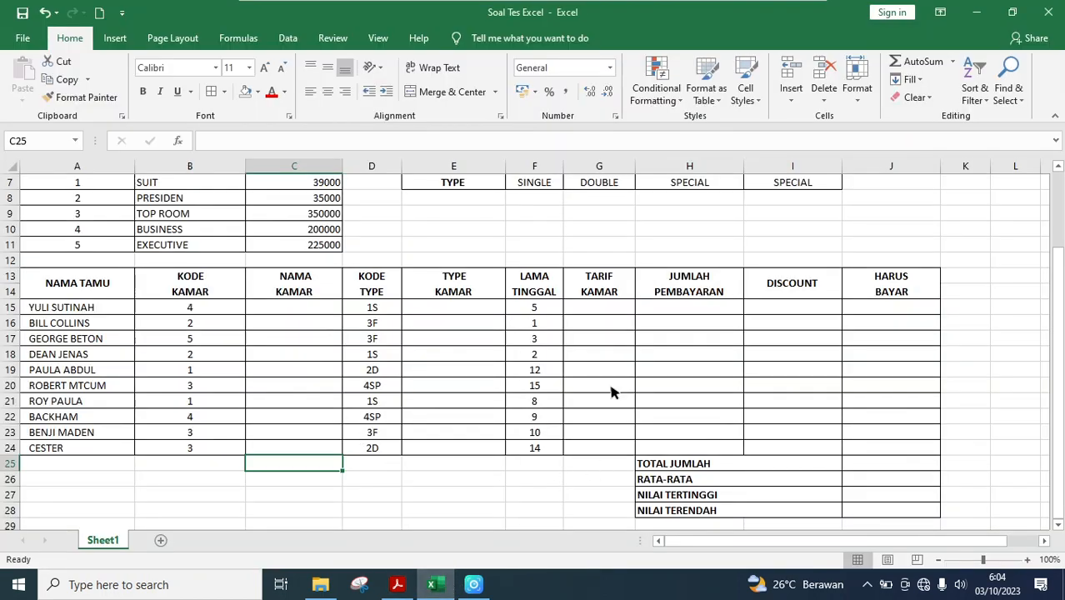
{"action": "left_click", "coordinate": [713, 467]}
{"action": "left_click_drag", "start_coordinate": [713, 467], "coordinate": [716, 510]}
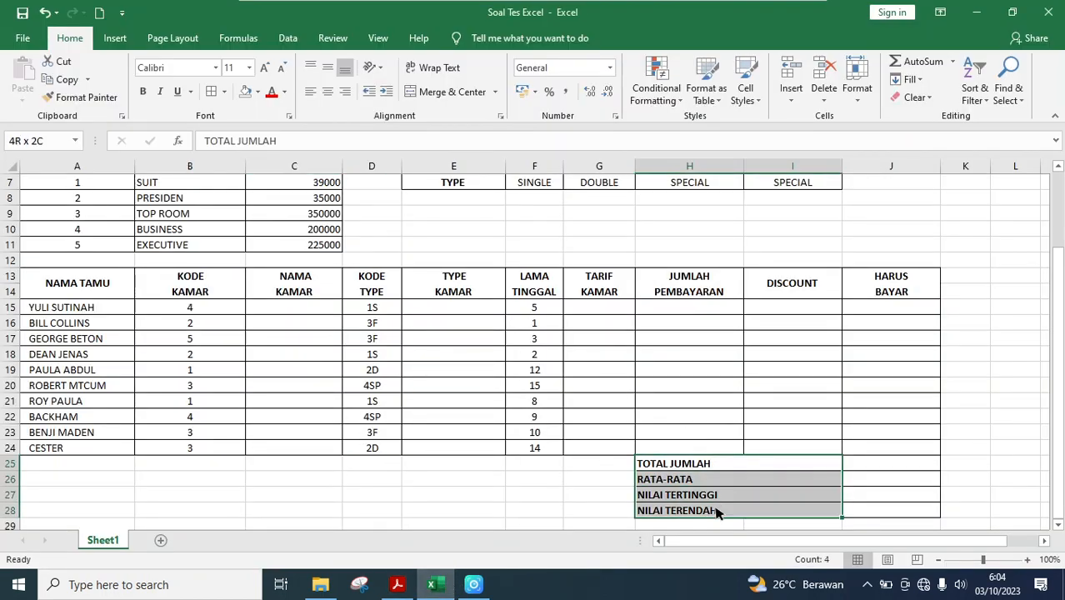
{"action": "left_click", "coordinate": [347, 95]}
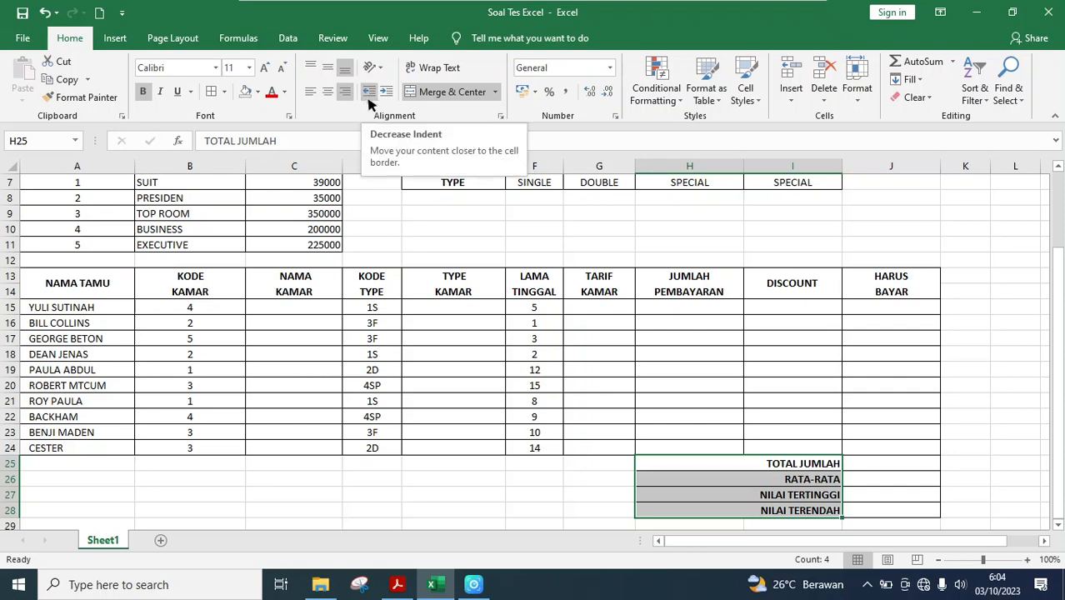
Indent the right-aligned summary labels in H25:I28 by two levels from the cell border
{"action": "left_click", "coordinate": [369, 93]}
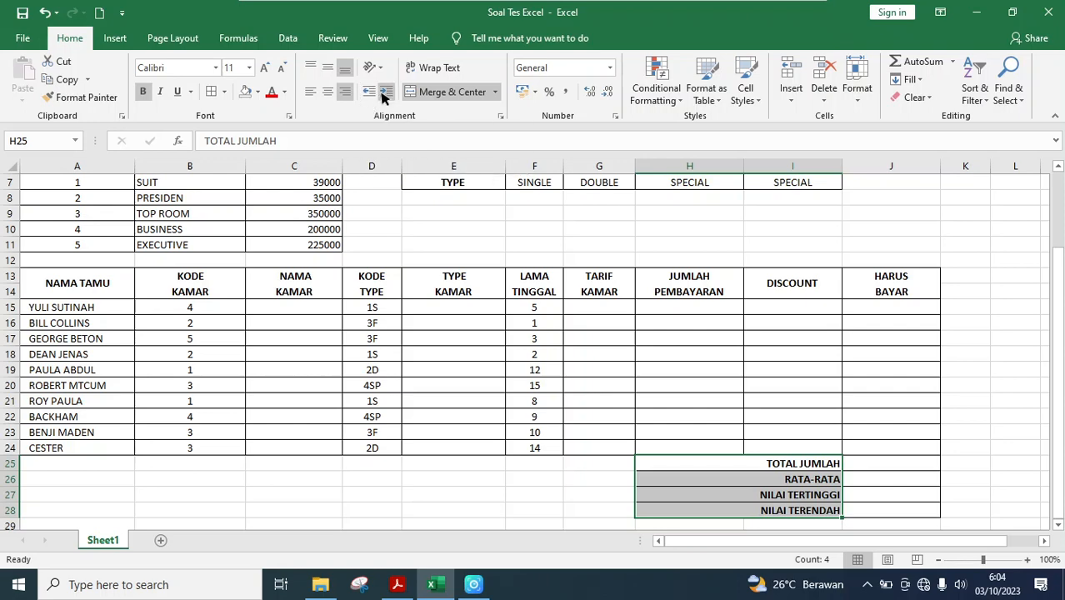
{"action": "left_click", "coordinate": [386, 93]}
{"action": "left_click", "coordinate": [372, 92]}
{"action": "left_click", "coordinate": [385, 93]}
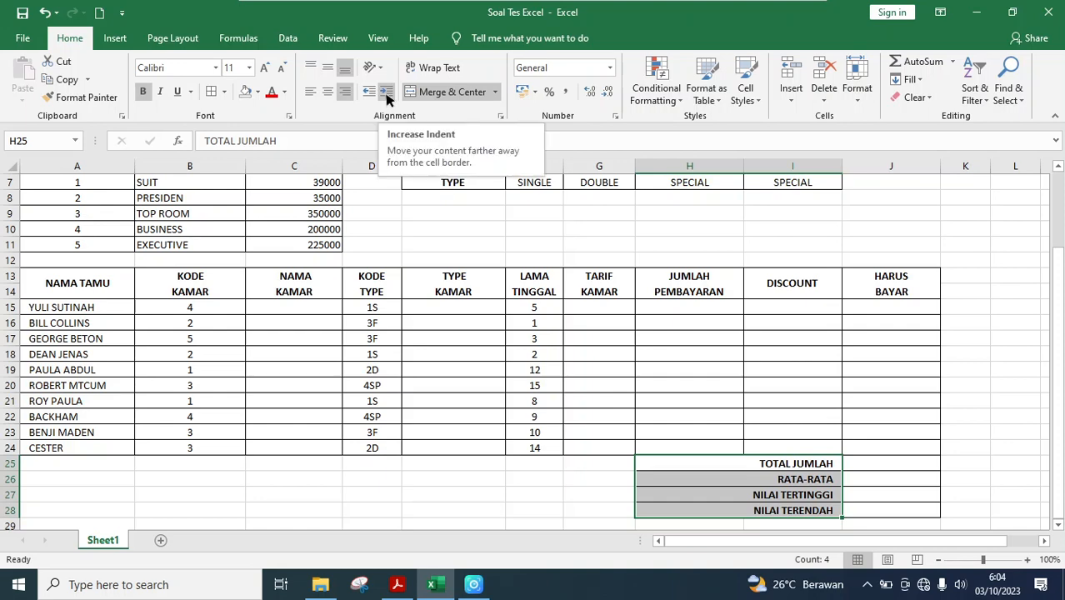
{"action": "left_click", "coordinate": [386, 95]}
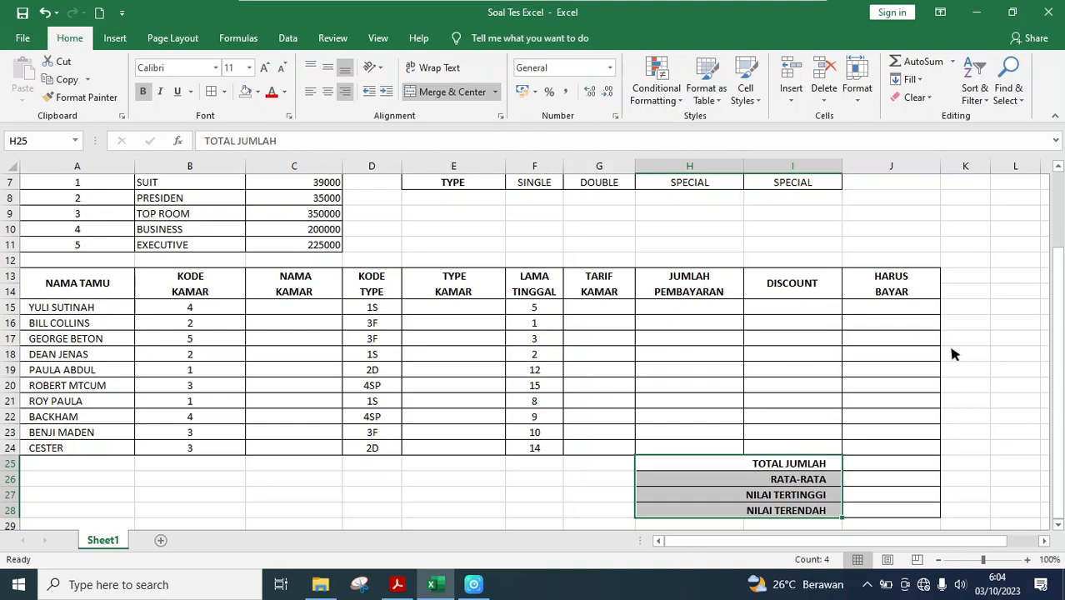
{"action": "left_click", "coordinate": [894, 444]}
Select the summary labels in H25:I28 and compare their formatting with the exam PDF
{"action": "left_click_drag", "start_coordinate": [788, 469], "coordinate": [777, 512]}
{"action": "left_click", "coordinate": [398, 585]}
{"action": "left_click", "coordinate": [402, 586]}
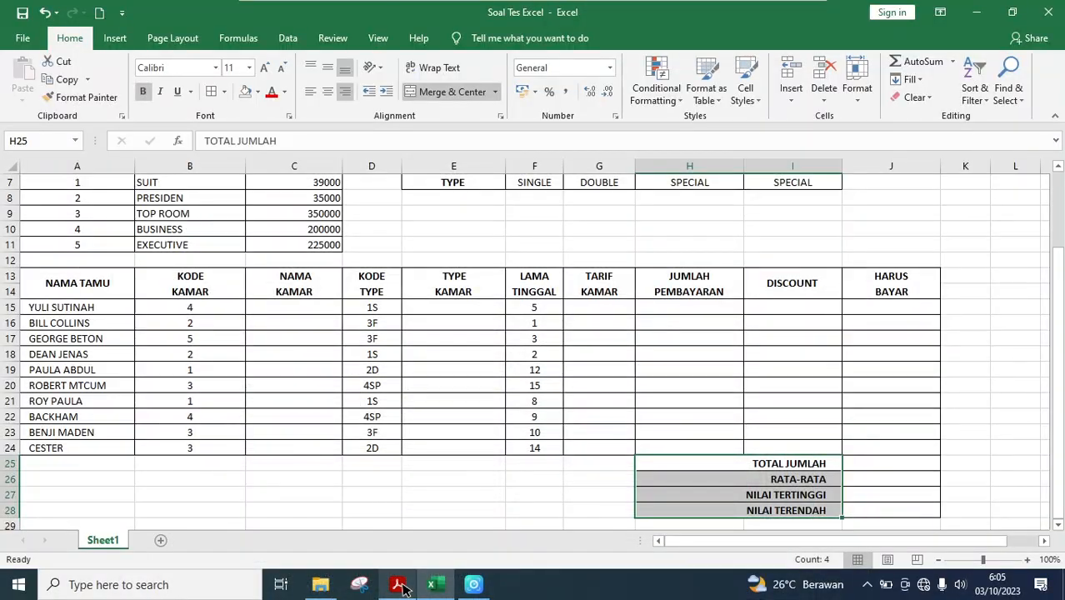
Review the exam PDF's tables and the KETENTUAN RUMUS rules for formulas 1 to 10
{"action": "left_click", "coordinate": [402, 586]}
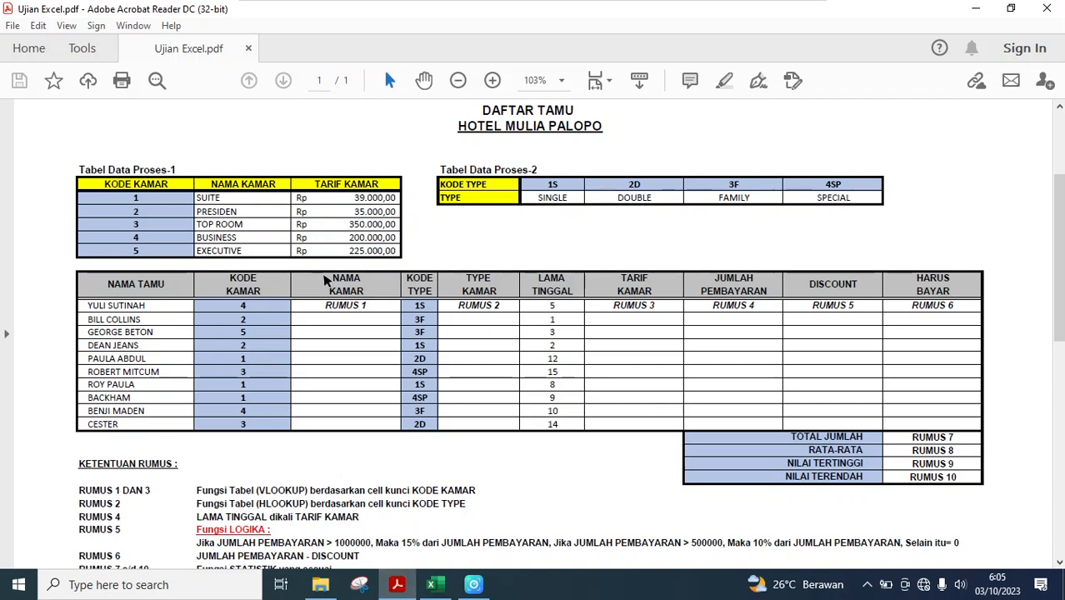
{"action": "scroll", "coordinate": [887, 225], "scroll_direction": "down", "scroll_amount": 1}
{"action": "scroll", "coordinate": [887, 225], "scroll_direction": "down", "scroll_amount": 3}
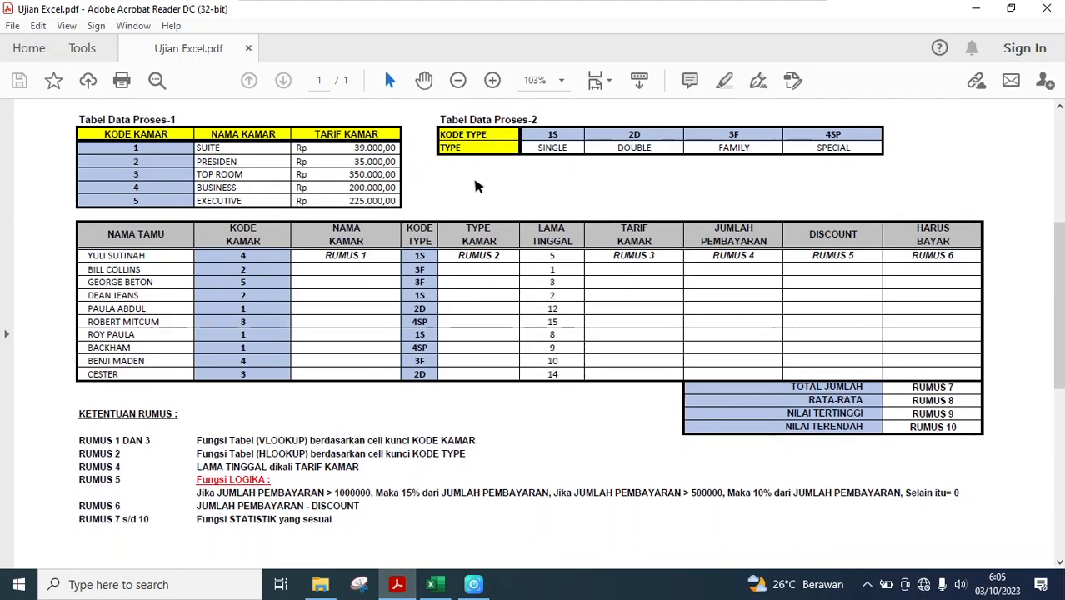
{"action": "scroll", "coordinate": [1061, 237], "scroll_direction": "up", "scroll_amount": 3}
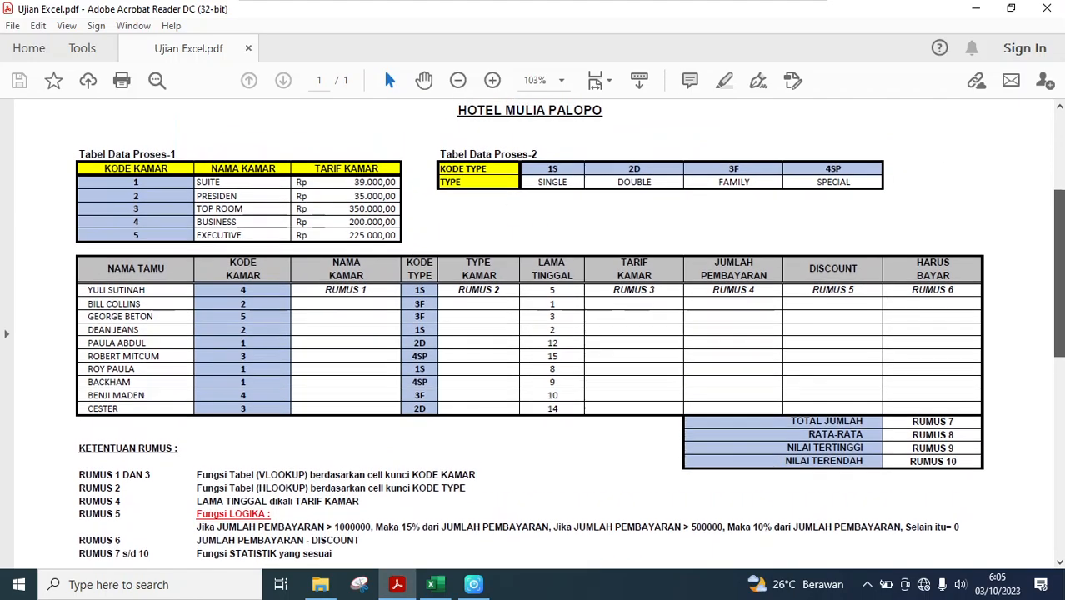
{"action": "scroll", "coordinate": [1062, 237], "scroll_direction": "down", "scroll_amount": 3}
{"action": "scroll", "coordinate": [1054, 213], "scroll_direction": "up", "scroll_amount": 4}
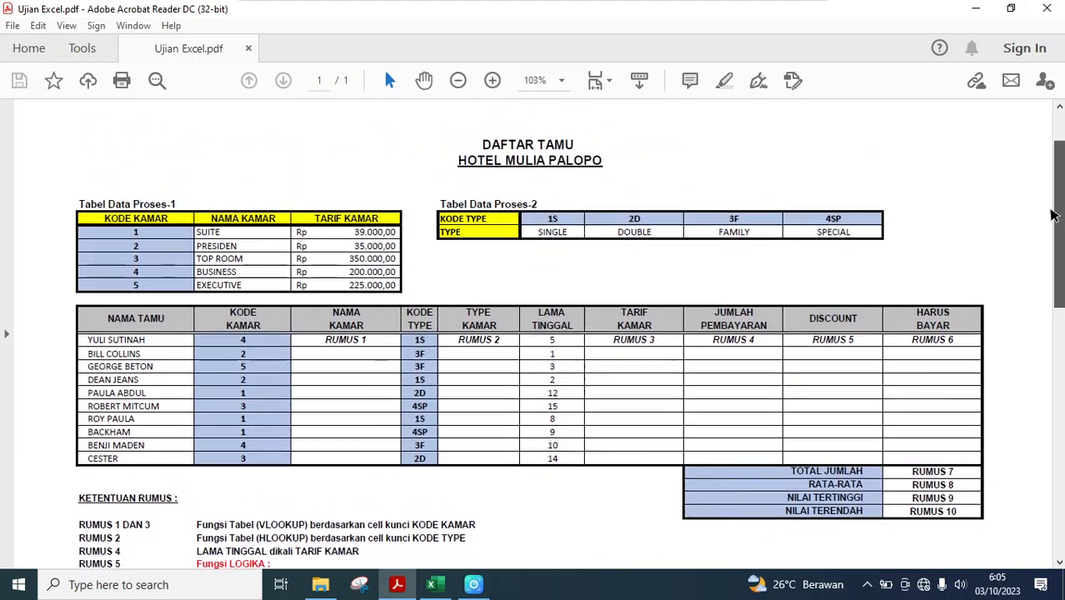
{"action": "left_click_drag", "start_coordinate": [1054, 216], "coordinate": [1056, 267]}
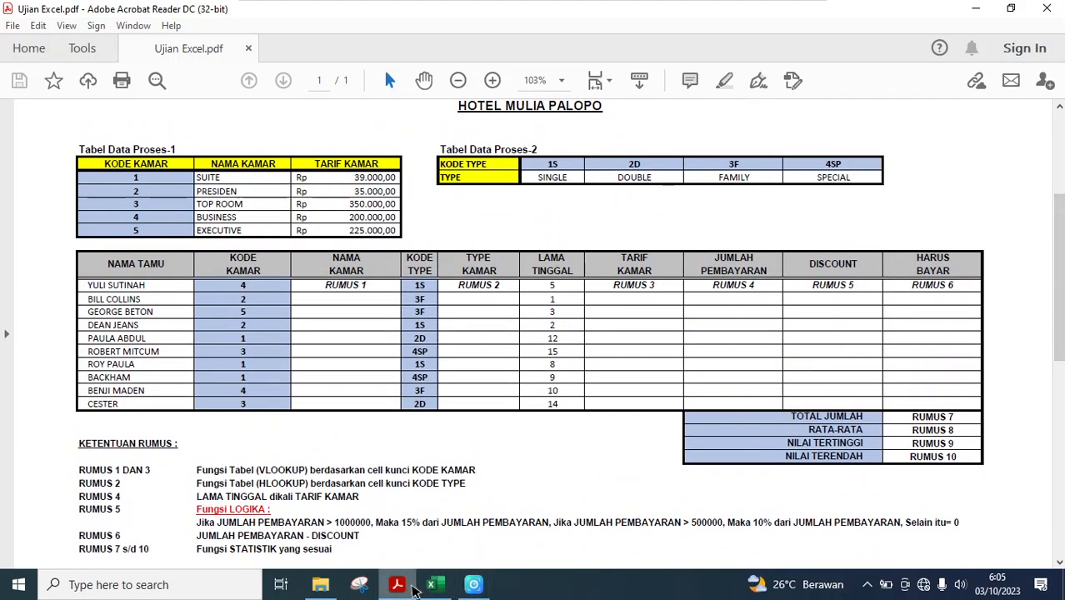
Return to the Excel workbook and examine the KODE KAMAR and NAMA KAMAR cells of the guest table
{"action": "left_click", "coordinate": [432, 587]}
{"action": "scroll", "coordinate": [542, 331], "scroll_direction": "up", "scroll_amount": 2}
{"action": "scroll", "coordinate": [542, 326], "scroll_direction": "down", "scroll_amount": 1}
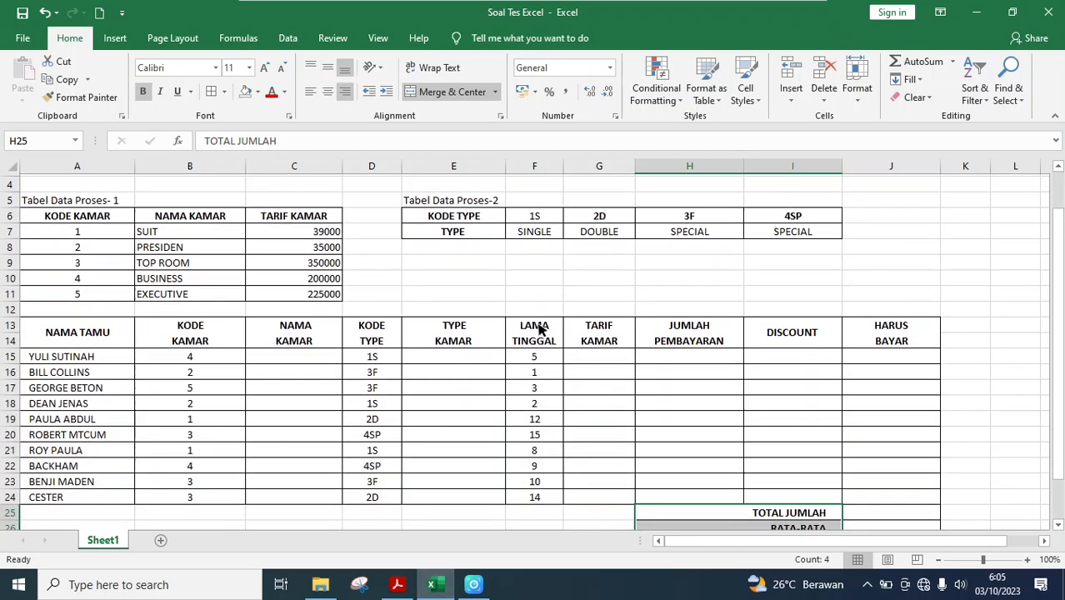
{"action": "scroll", "coordinate": [541, 326], "scroll_direction": "up", "scroll_amount": 1}
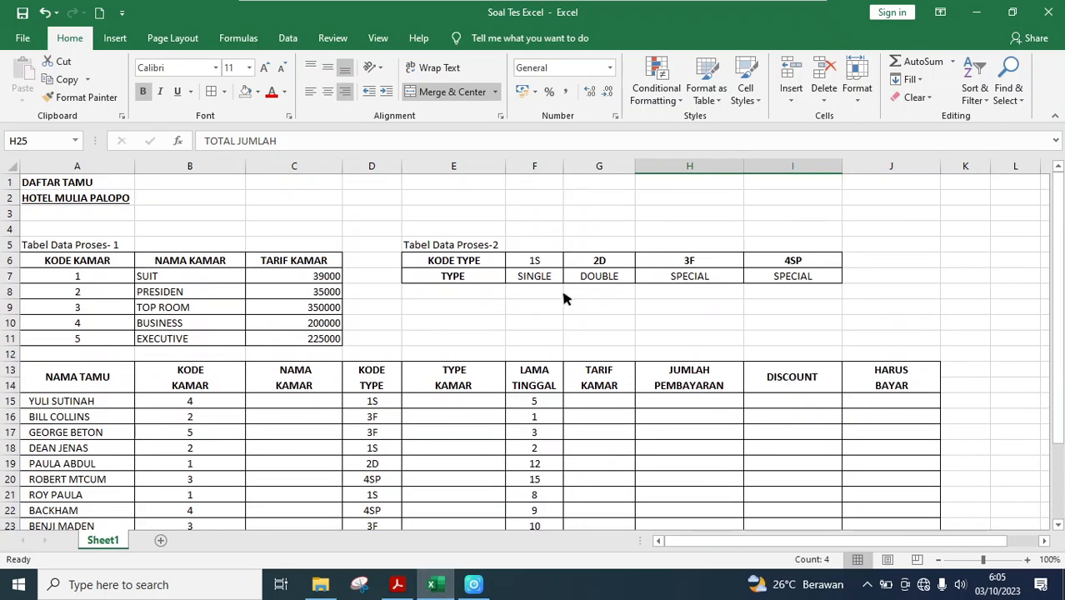
{"action": "left_click", "coordinate": [288, 403]}
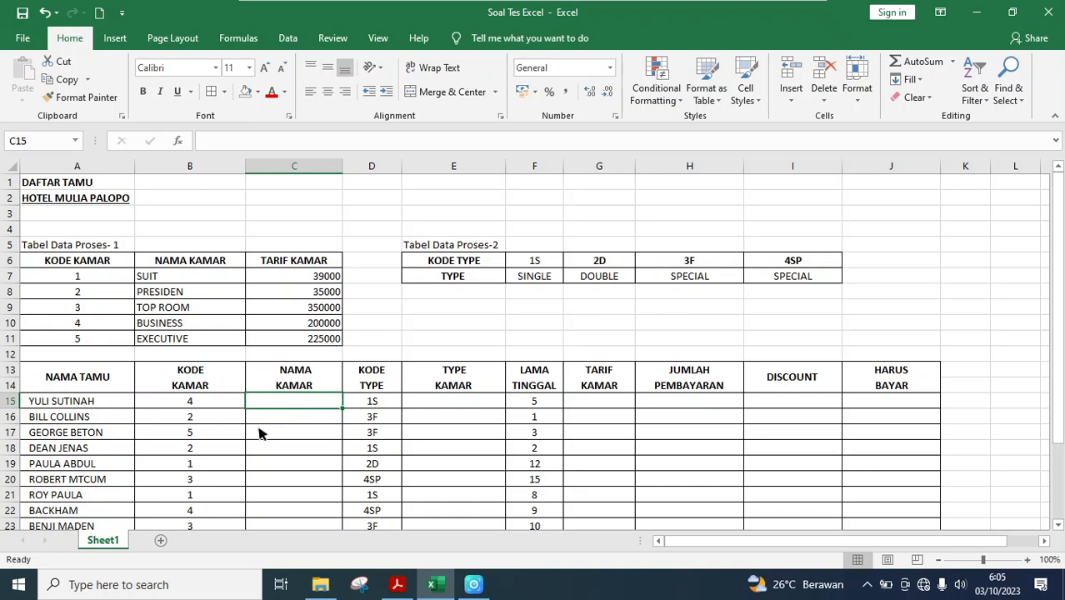
{"action": "left_click", "coordinate": [173, 400]}
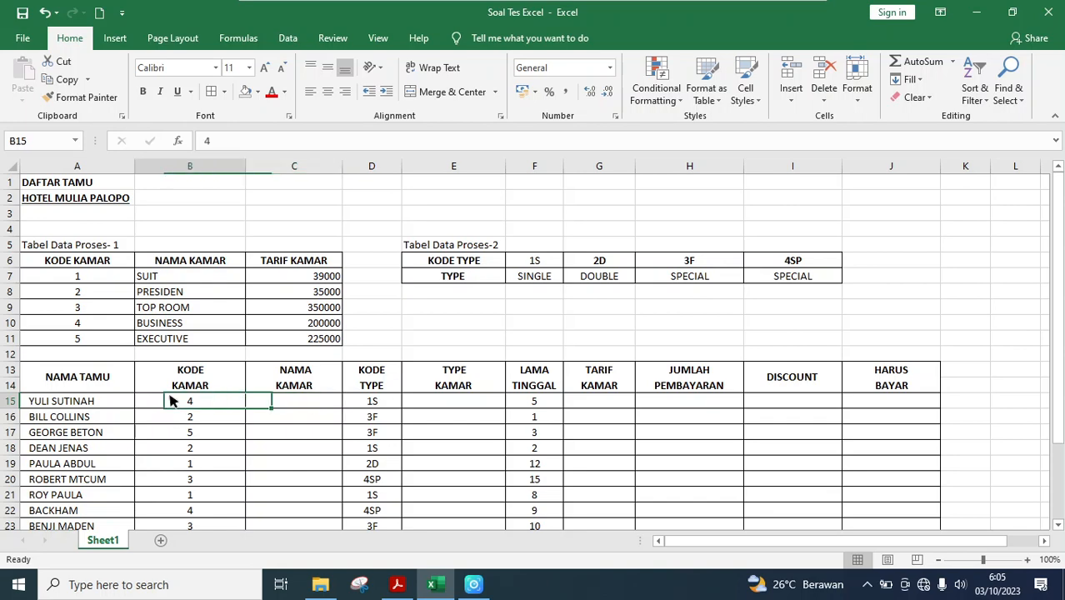
{"action": "left_click", "coordinate": [306, 406]}
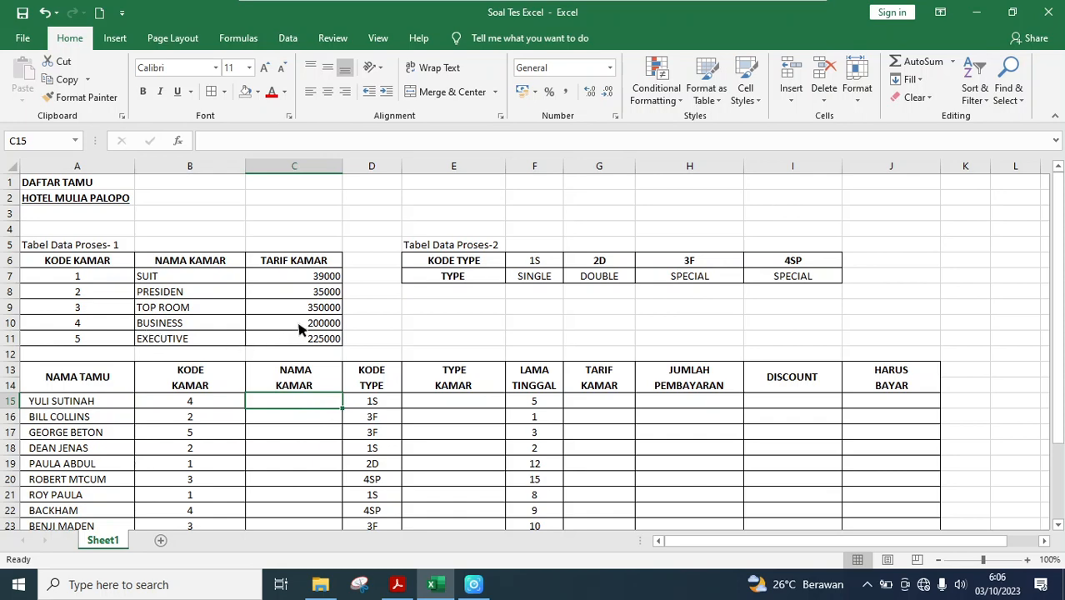
{"action": "left_click", "coordinate": [332, 437]}
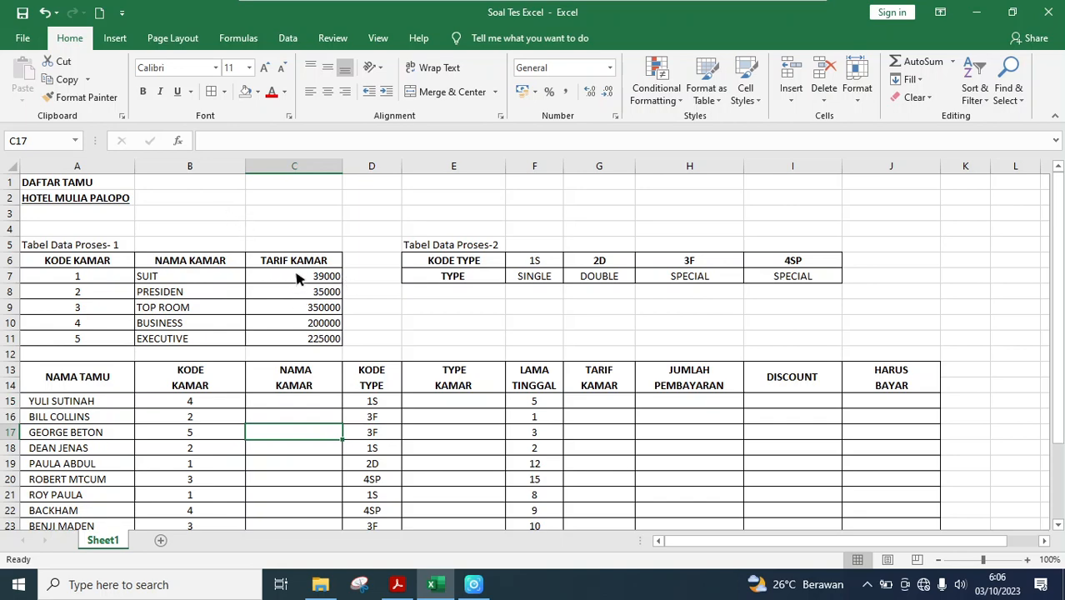
Try the Rp English (Indonesia) accounting format on the TARIF KAMAR values in C7:C11, check the exam PDF, and undo the format
{"action": "left_click_drag", "start_coordinate": [298, 279], "coordinate": [300, 342]}
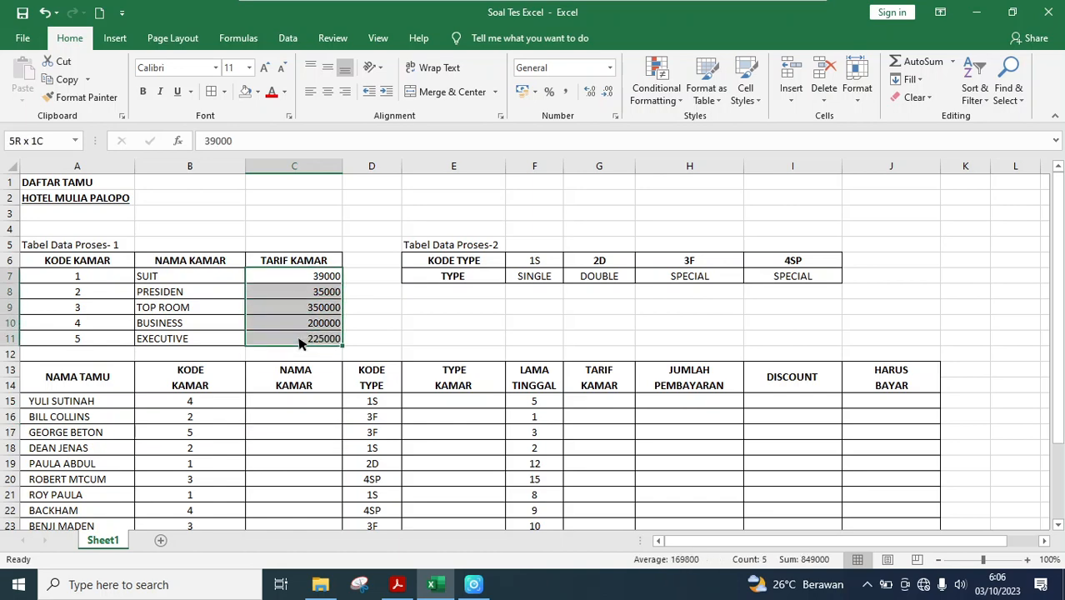
{"action": "left_click", "coordinate": [419, 339]}
{"action": "left_click_drag", "start_coordinate": [316, 276], "coordinate": [312, 340]}
{"action": "left_click", "coordinate": [397, 310]}
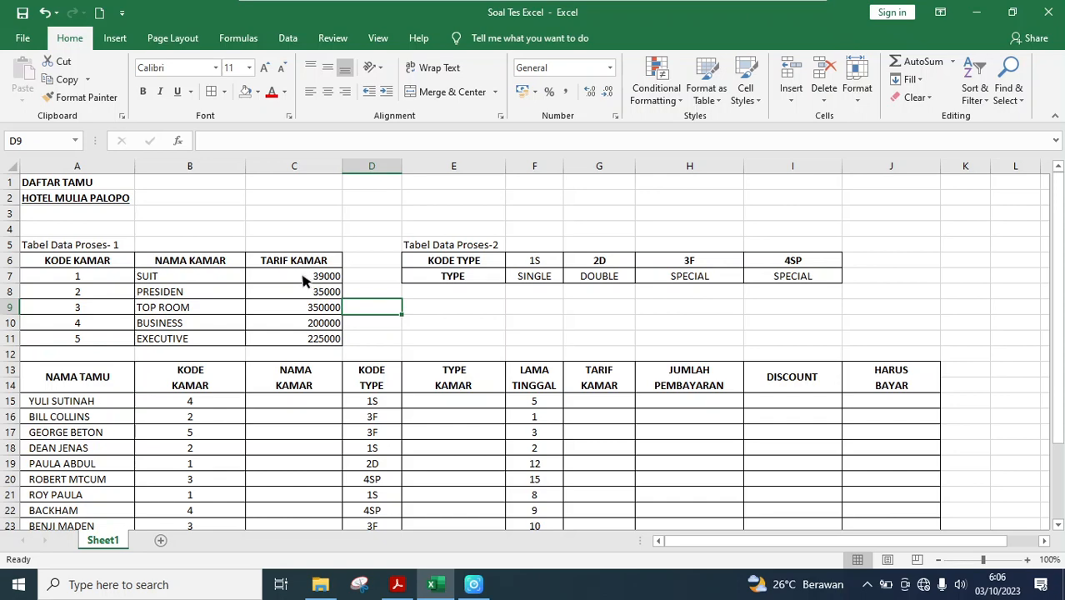
{"action": "left_click_drag", "start_coordinate": [304, 281], "coordinate": [309, 348]}
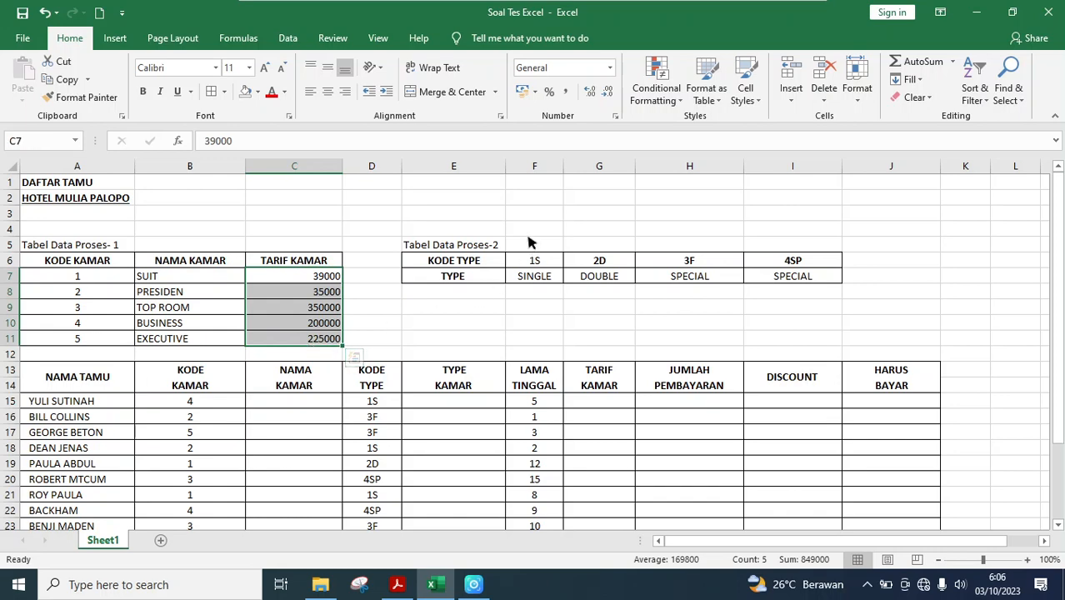
{"action": "left_click", "coordinate": [535, 92]}
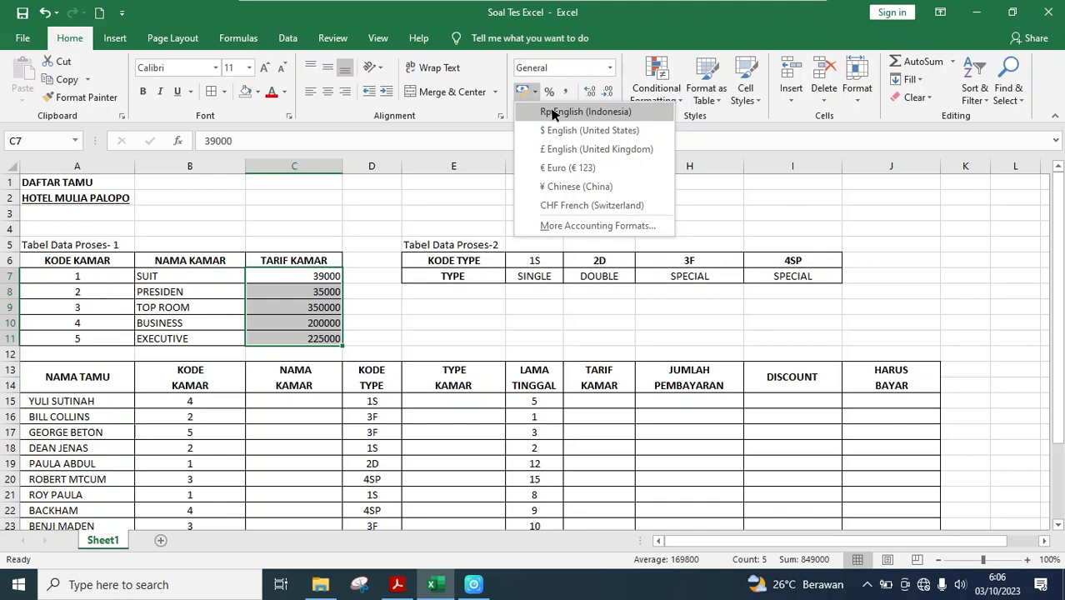
{"action": "left_click", "coordinate": [553, 114]}
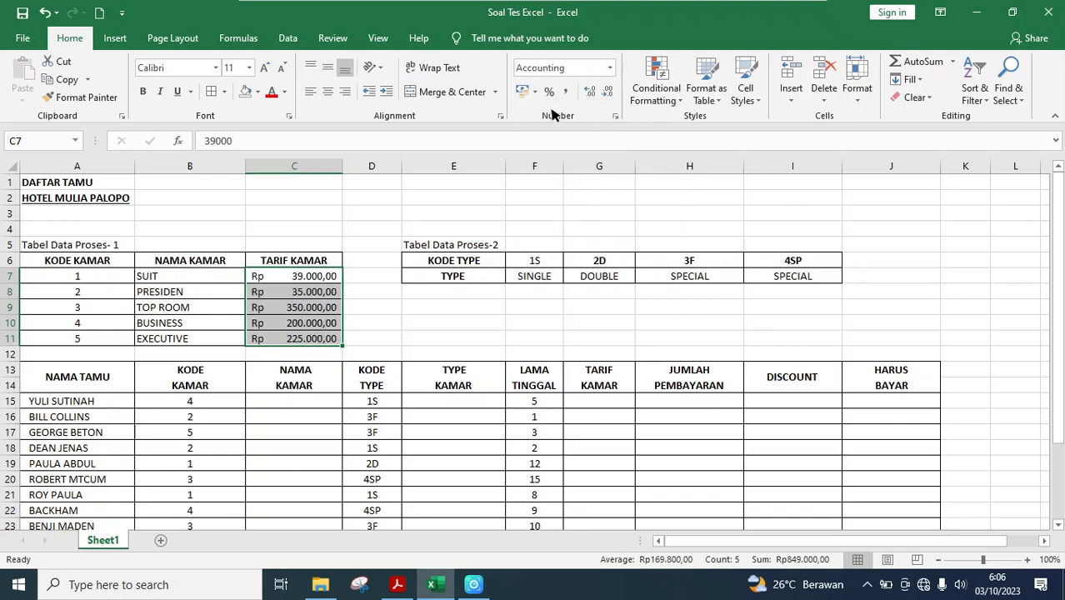
{"action": "left_click", "coordinate": [398, 585]}
{"action": "left_click", "coordinate": [398, 587]}
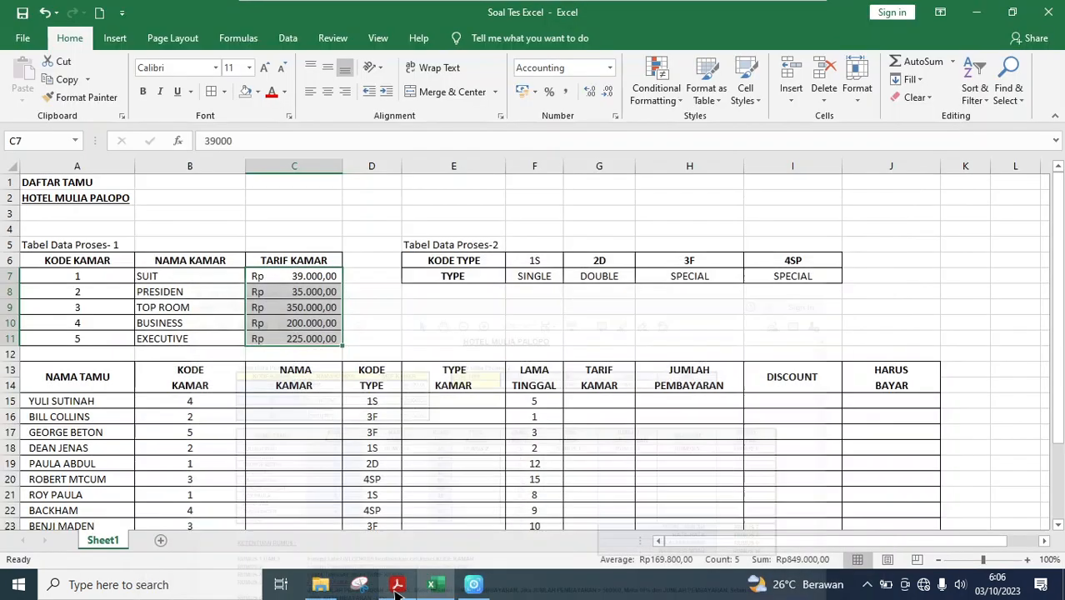
{"action": "left_click", "coordinate": [44, 12]}
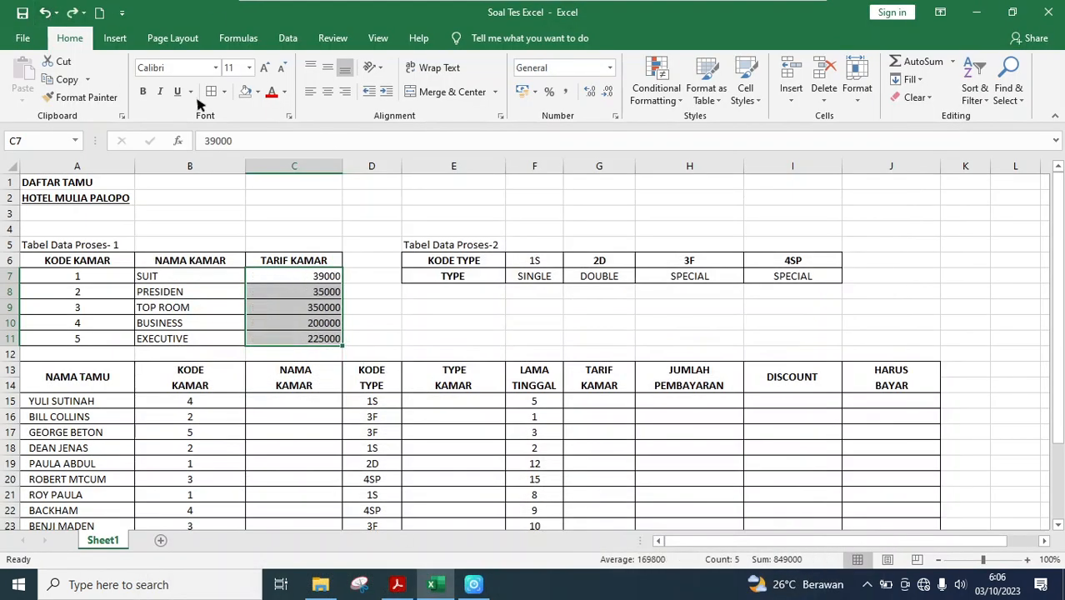
Apply the Accounting number format with two decimal places to the TARIF KAMAR values in C7:C11
{"action": "left_click", "coordinate": [612, 68]}
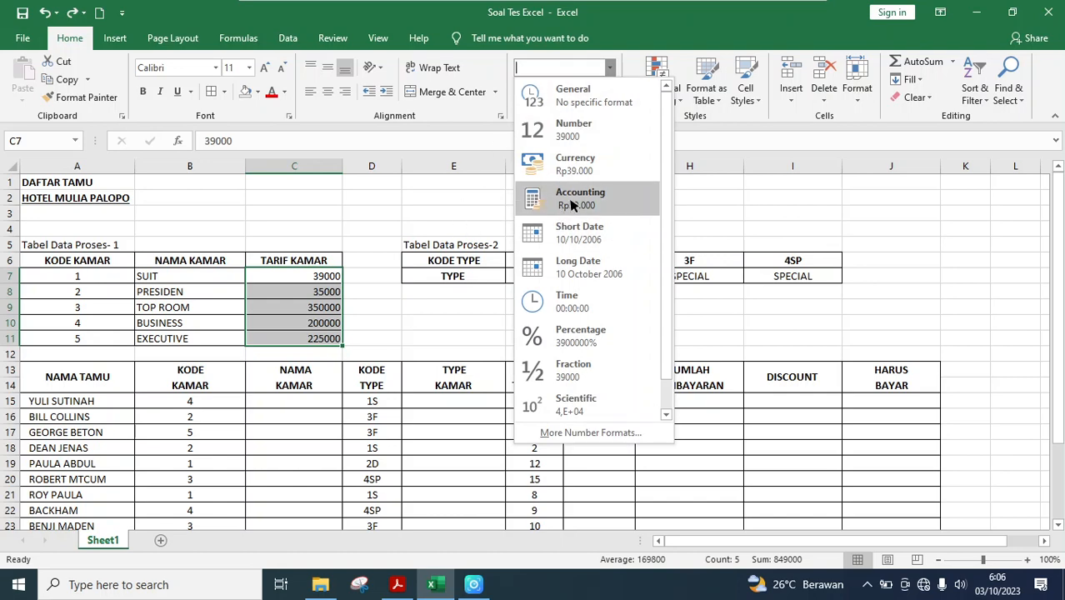
{"action": "left_click", "coordinate": [572, 205]}
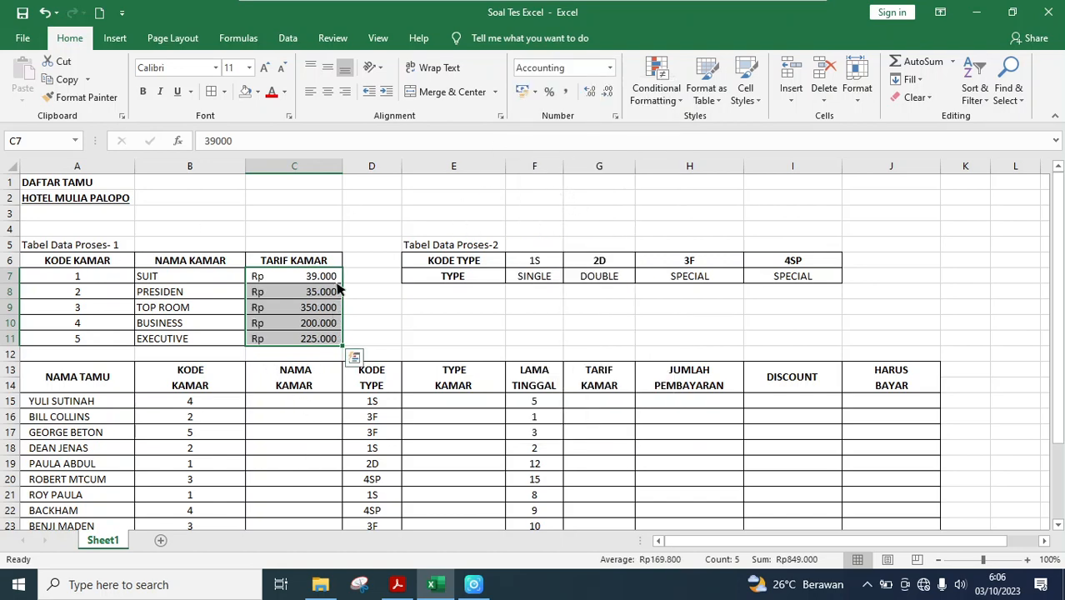
{"action": "left_click", "coordinate": [590, 92]}
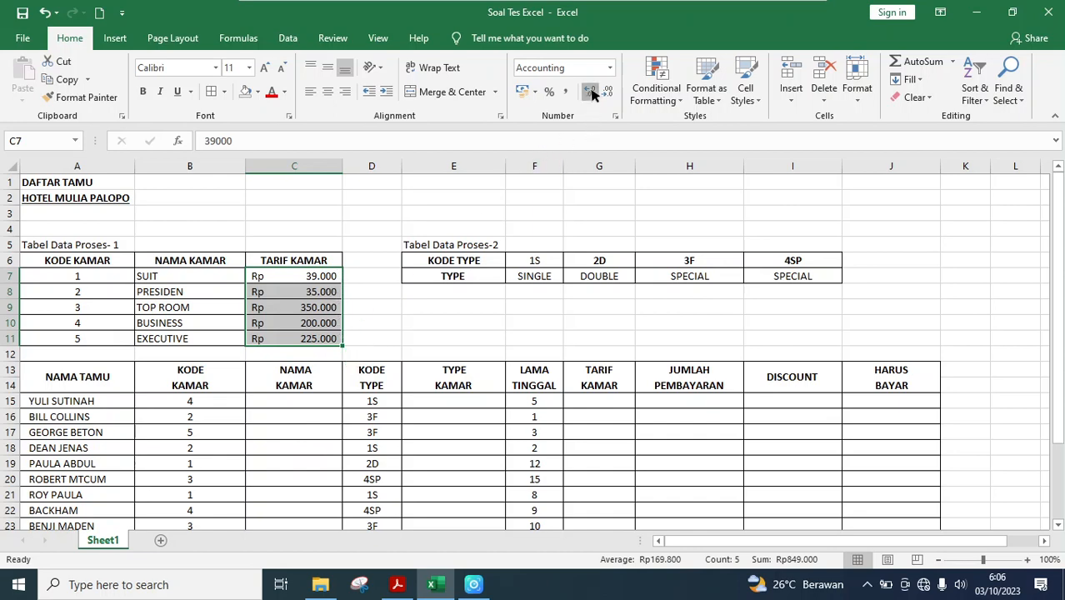
{"action": "left_click", "coordinate": [590, 92]}
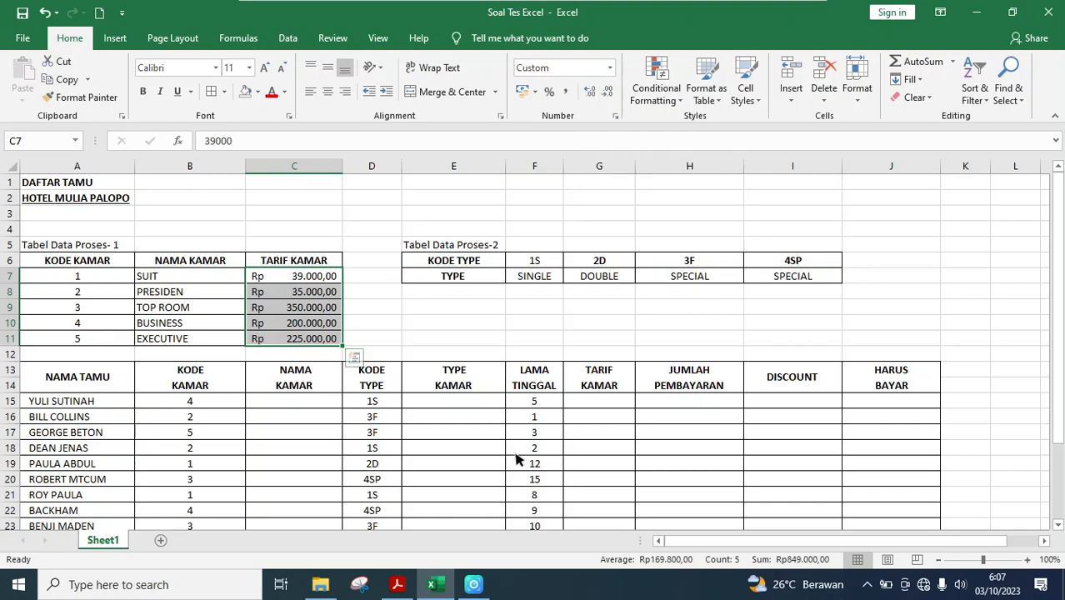
Compare the formatted tariffs and the rest of the worksheet tables with the exam PDF
{"action": "left_click", "coordinate": [397, 585]}
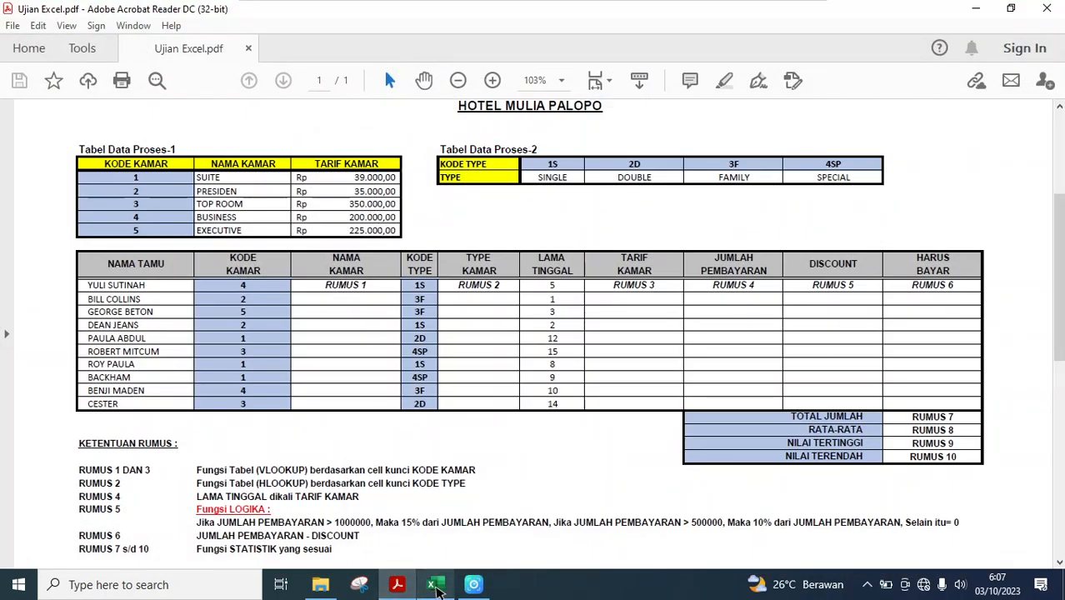
{"action": "mouse_move", "coordinate": [441, 591]}
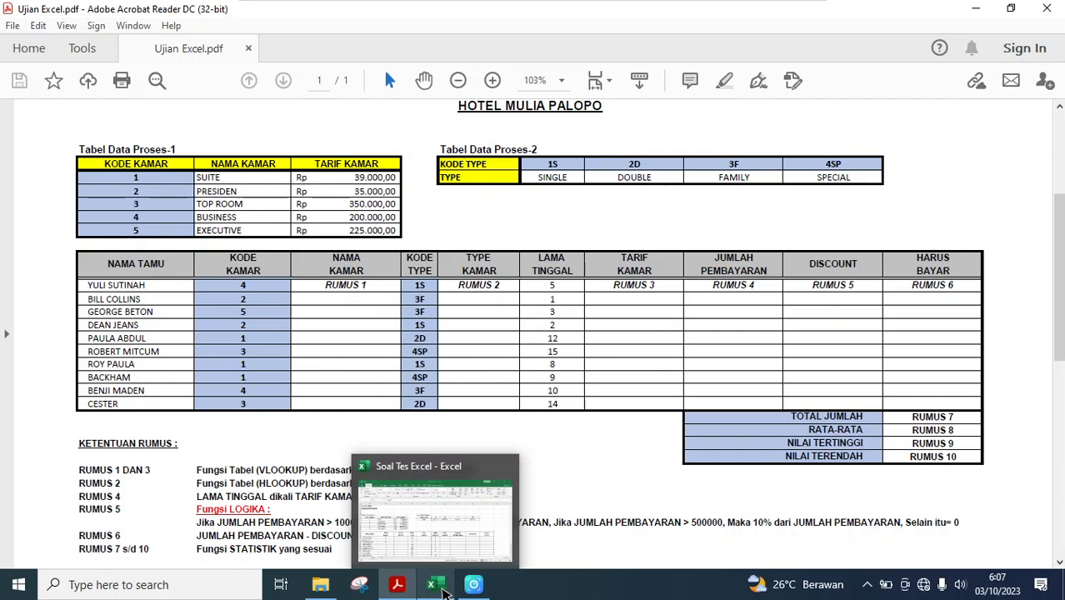
{"action": "left_click", "coordinate": [444, 588]}
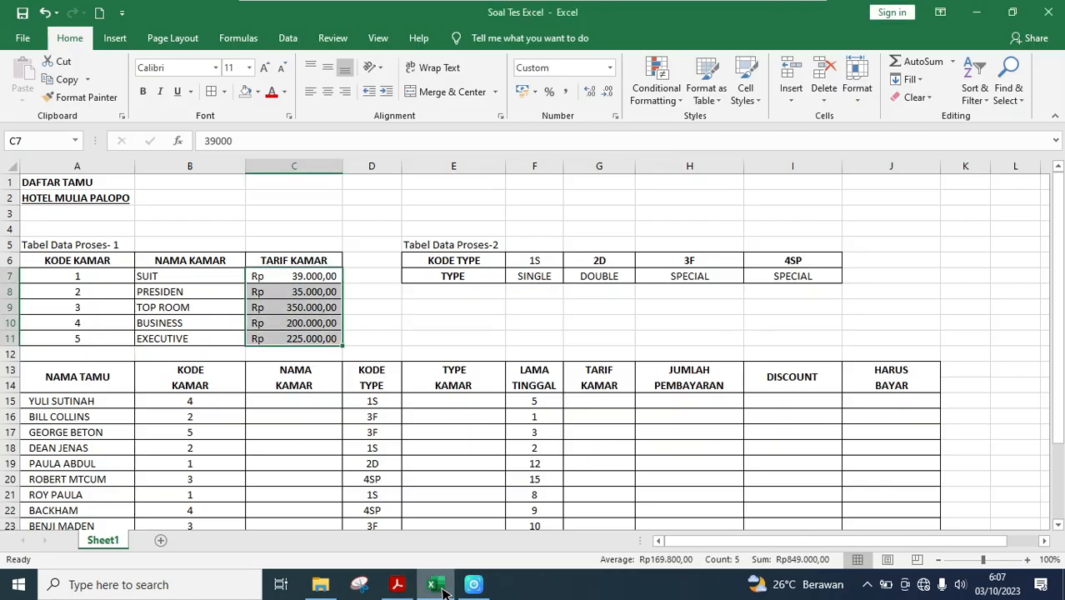
{"action": "left_click", "coordinate": [737, 375]}
{"action": "scroll", "coordinate": [535, 335], "scroll_direction": "down", "scroll_amount": 2}
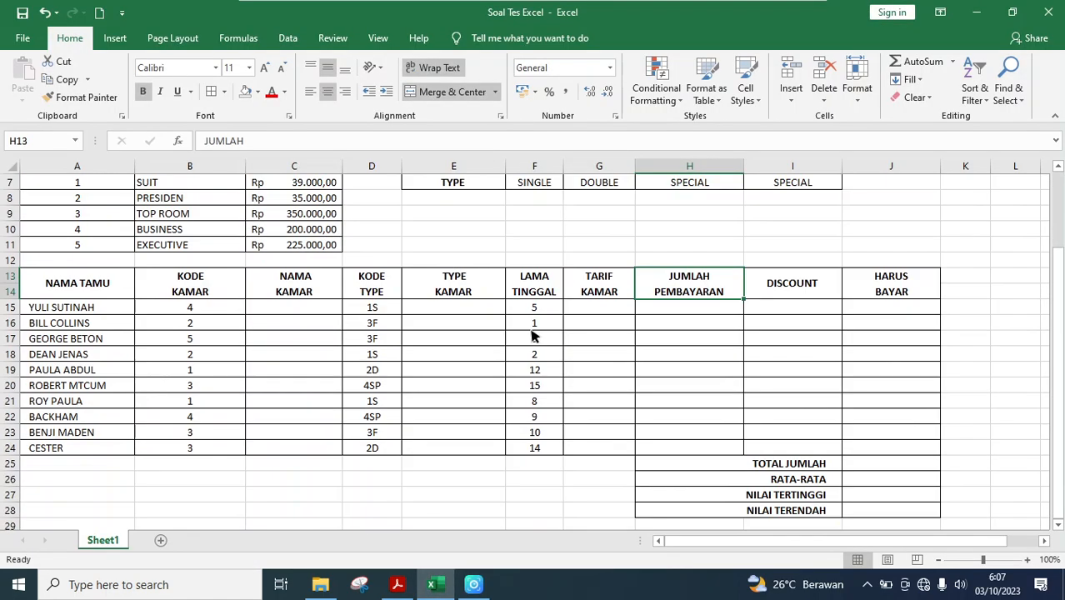
{"action": "scroll", "coordinate": [529, 336], "scroll_direction": "up", "scroll_amount": 1}
{"action": "scroll", "coordinate": [531, 333], "scroll_direction": "down", "scroll_amount": 1}
{"action": "scroll", "coordinate": [517, 325], "scroll_direction": "up", "scroll_amount": 1}
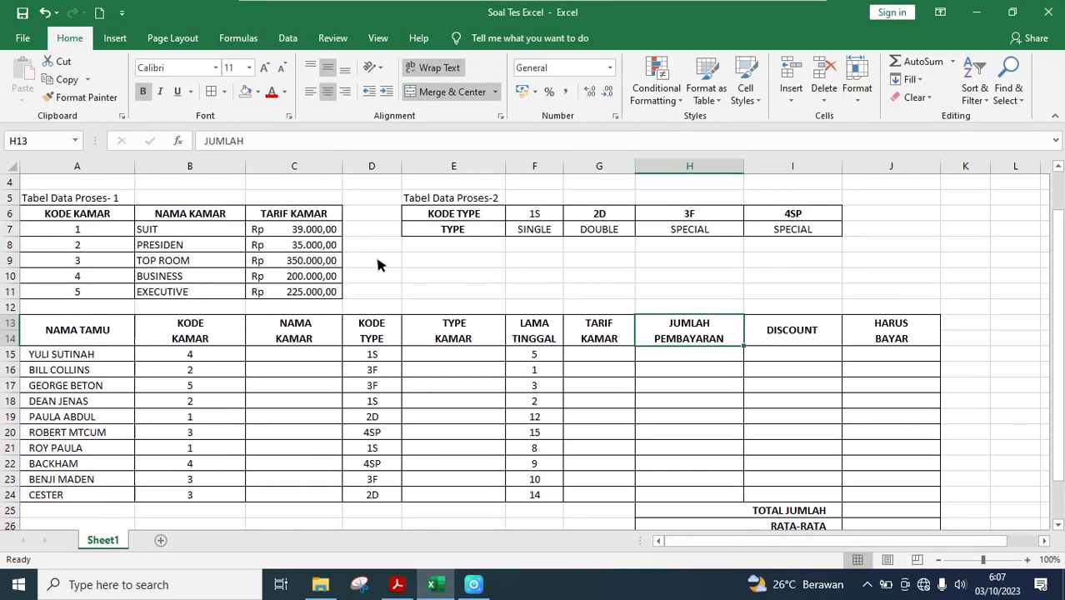
Widen column G, the guest table's TARIF KAMAR column, slightly
{"action": "left_click", "coordinate": [323, 355]}
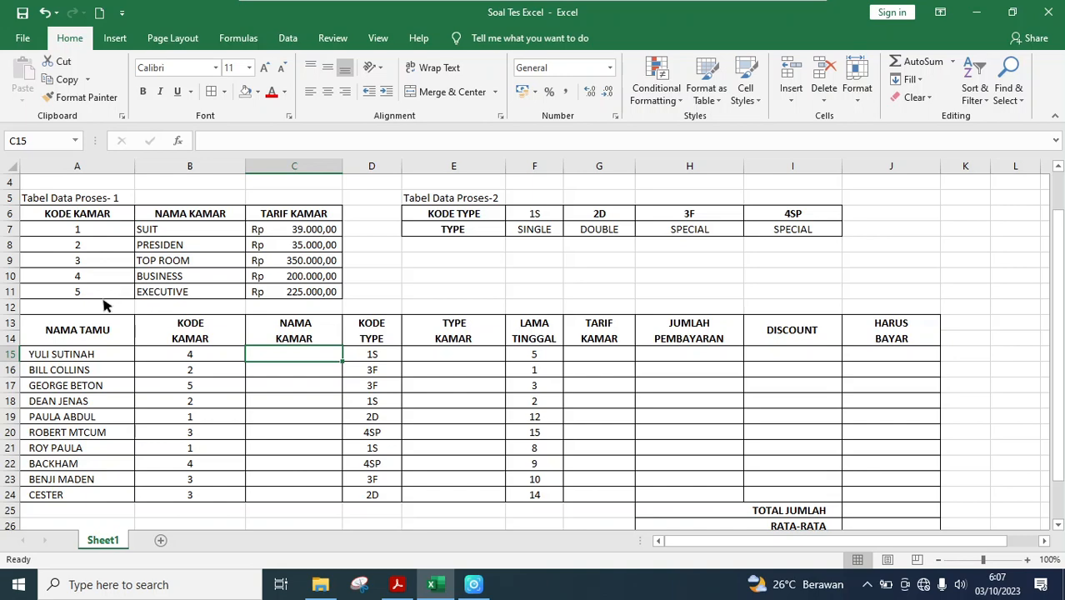
{"action": "left_click", "coordinate": [187, 359]}
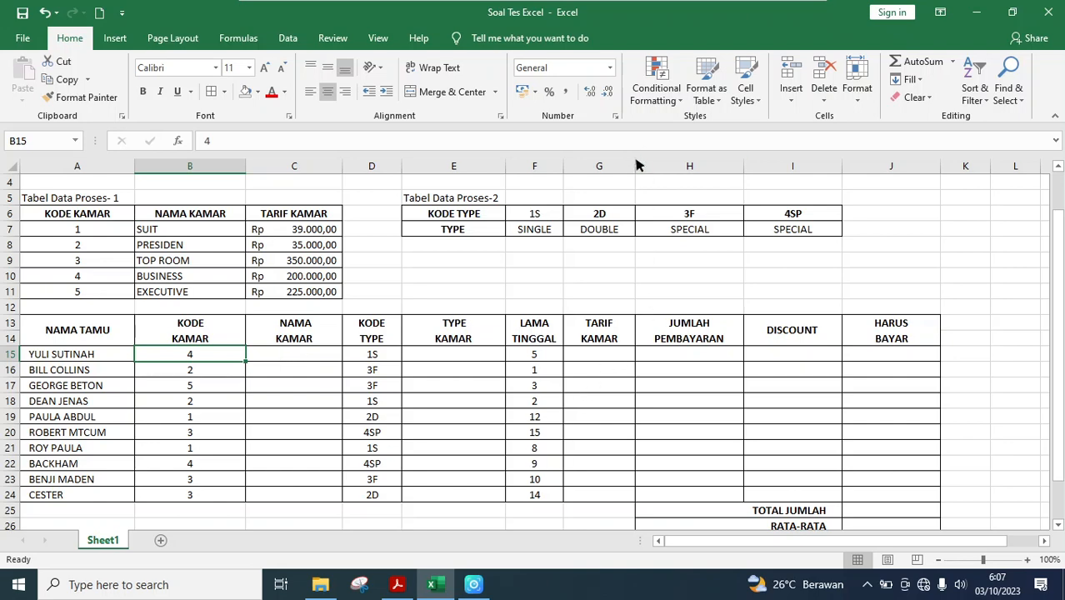
{"action": "left_click_drag", "start_coordinate": [636, 165], "coordinate": [652, 165]}
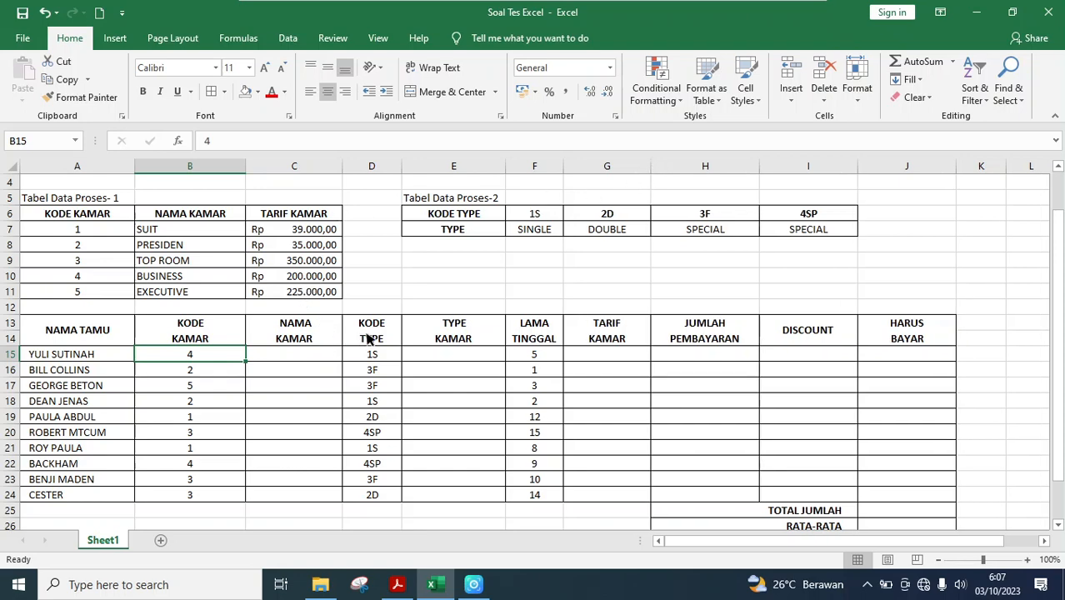
Examine the KODE KAMAR, NAMA KAMAR and TARIF KAMAR headers in A6:C6 and check the VLOOKUP rule in the exam PDF
{"action": "left_click", "coordinate": [282, 358]}
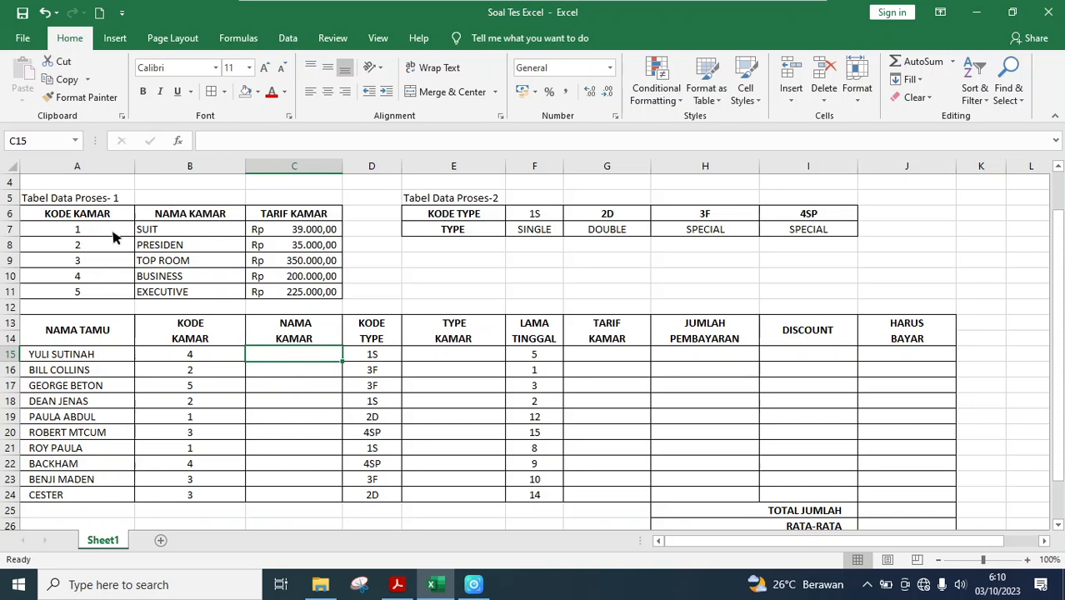
{"action": "left_click", "coordinate": [84, 215]}
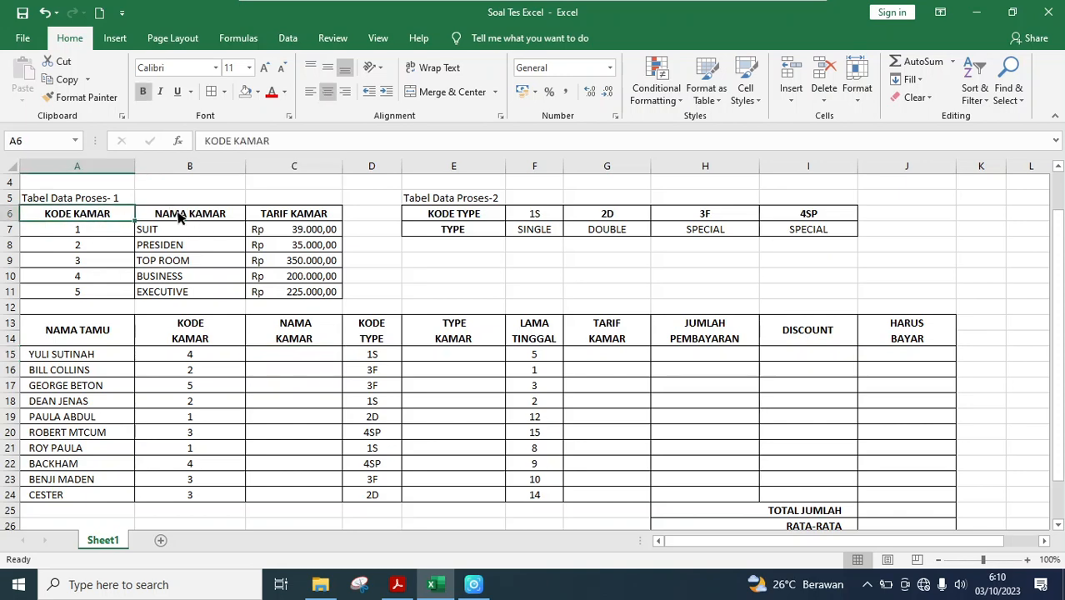
{"action": "left_click", "coordinate": [180, 214]}
{"action": "left_click", "coordinate": [284, 219]}
{"action": "left_click", "coordinate": [97, 218]}
{"action": "left_click", "coordinate": [210, 219]}
{"action": "left_click", "coordinate": [309, 218]}
{"action": "left_click", "coordinate": [96, 218]}
{"action": "left_click", "coordinate": [197, 218]}
{"action": "left_click", "coordinate": [284, 218]}
{"action": "left_click", "coordinate": [85, 222]}
{"action": "left_click", "coordinate": [198, 222]}
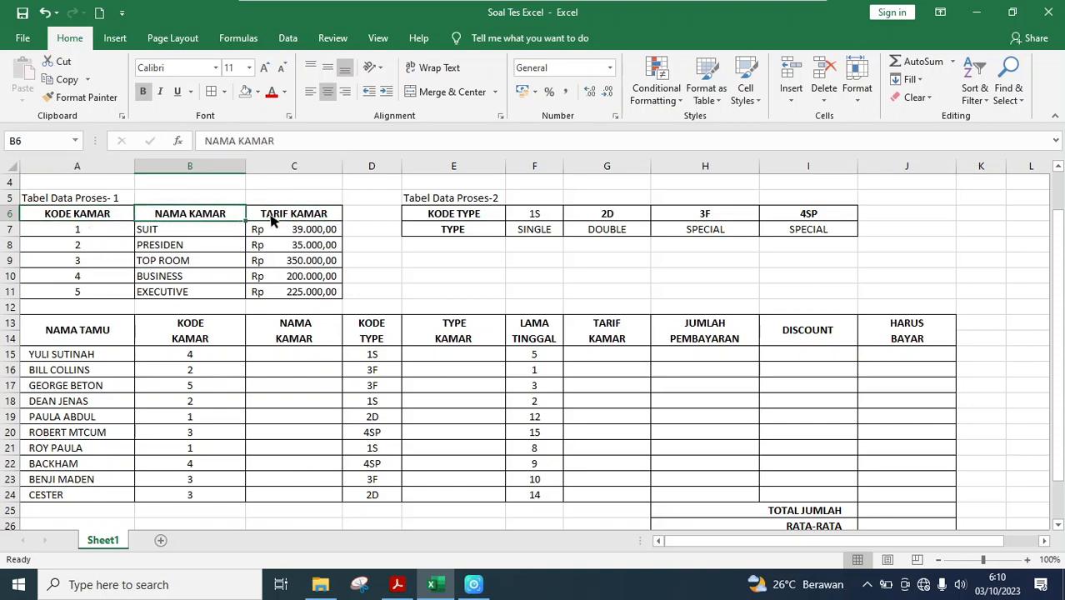
{"action": "left_click", "coordinate": [306, 219]}
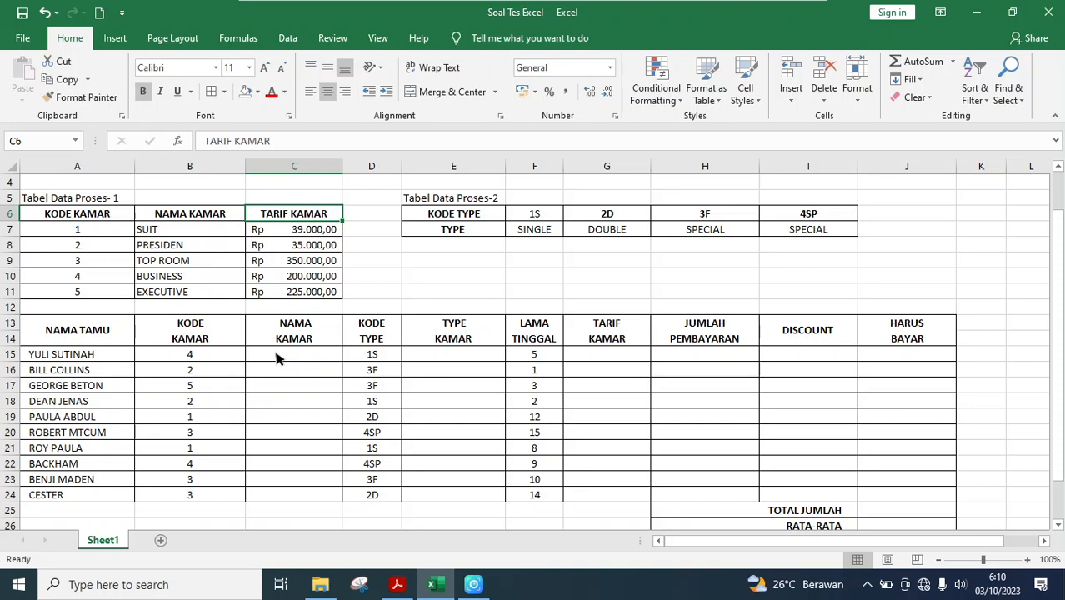
{"action": "left_click", "coordinate": [398, 586]}
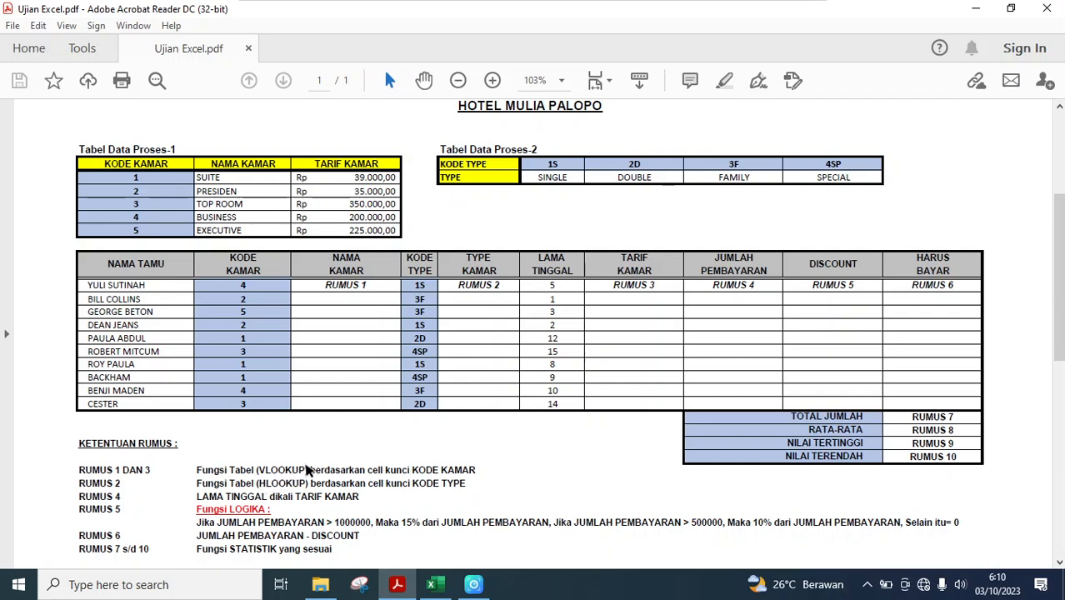
Check the VLOOKUP rule in the exam PDF, then start a VLOOKUP formula in Excel cell C15 with B15 as the lookup value
{"action": "left_click_drag", "start_coordinate": [308, 471], "coordinate": [258, 471]}
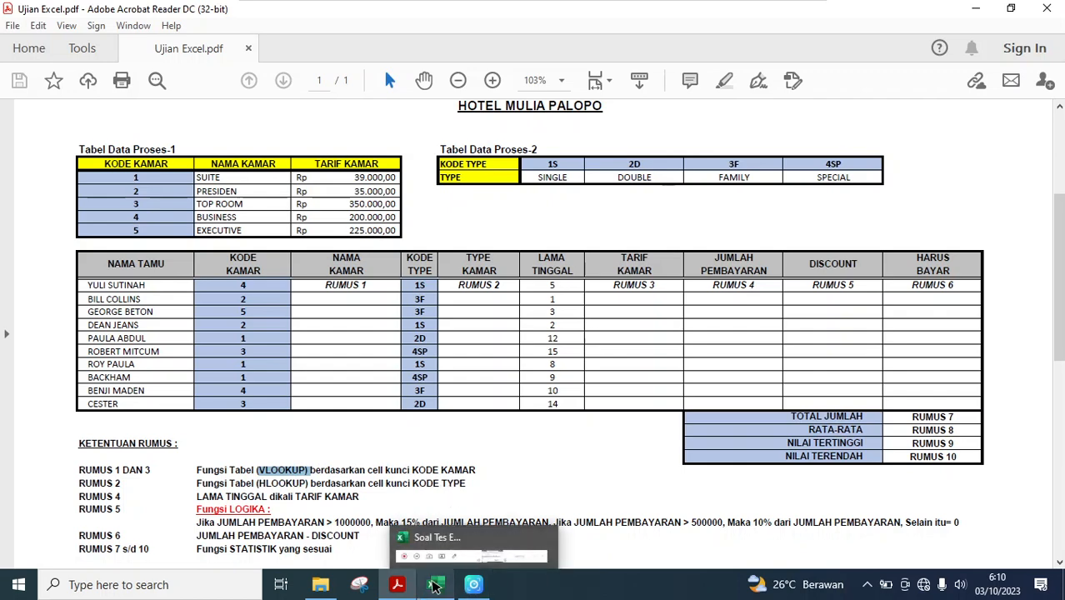
{"action": "left_click", "coordinate": [434, 587]}
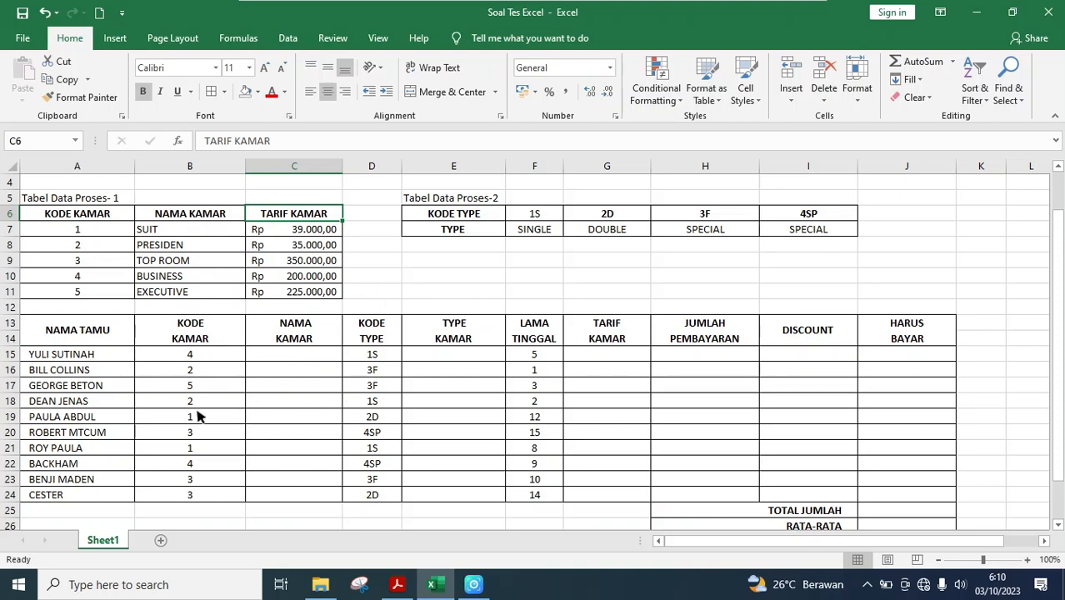
{"action": "left_click", "coordinate": [201, 357]}
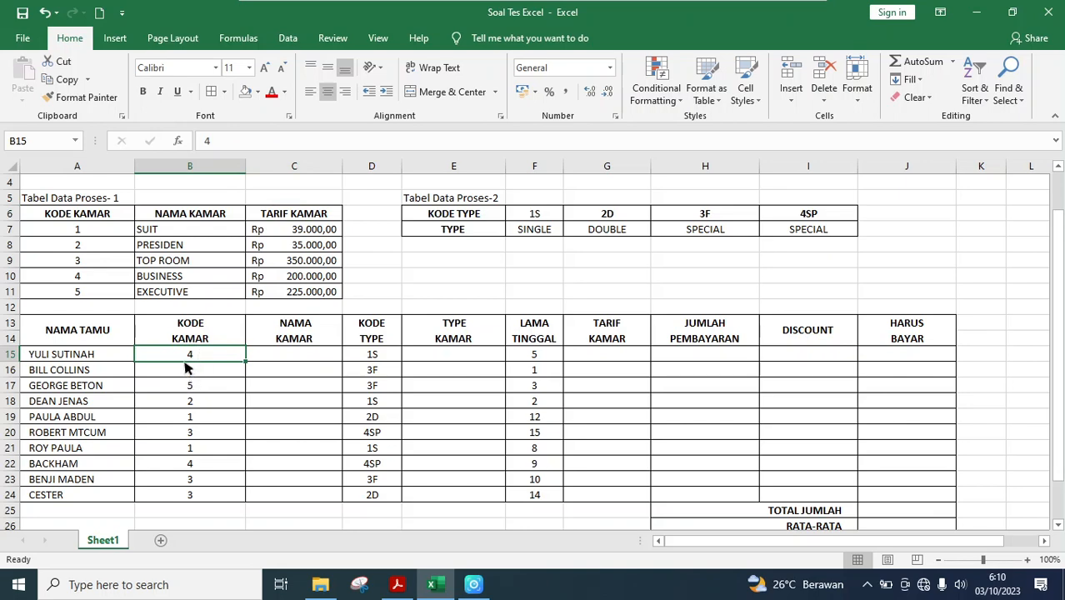
{"action": "left_click", "coordinate": [175, 280]}
{"action": "left_click", "coordinate": [313, 360]}
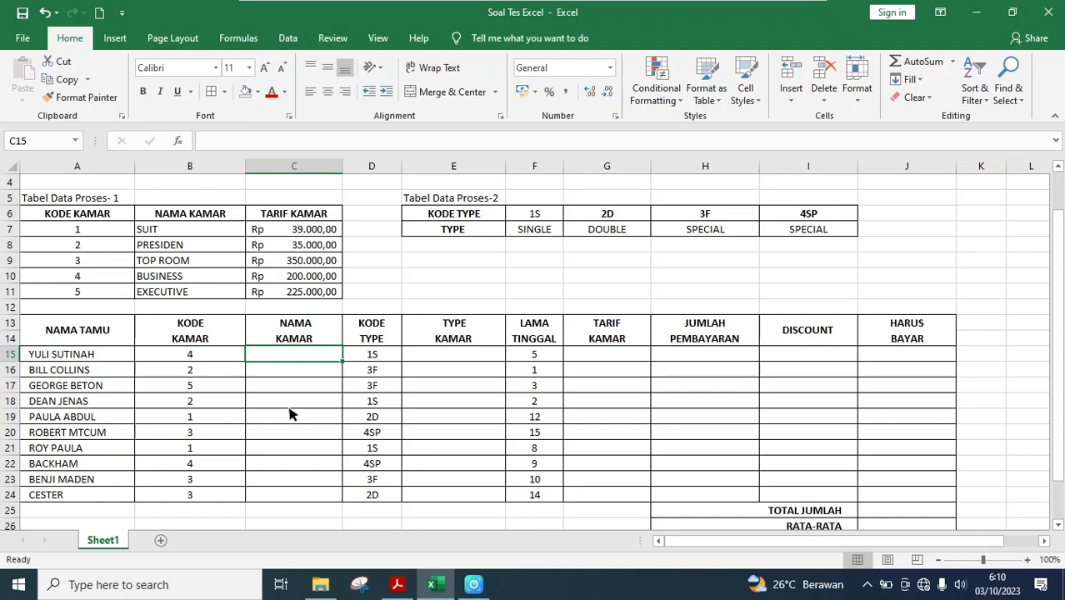
{"action": "type", "text": "="}
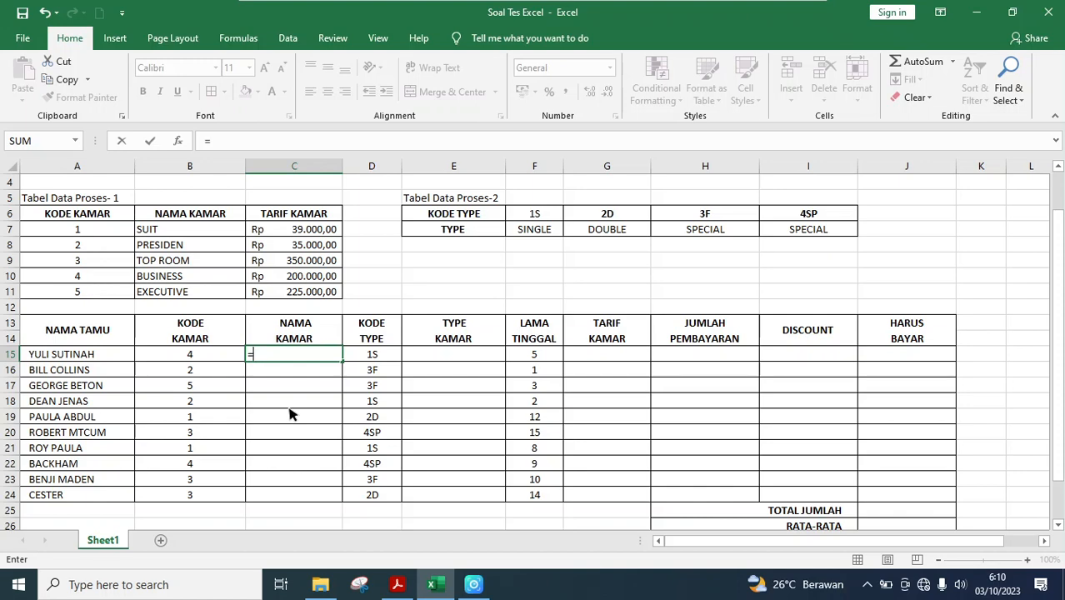
{"action": "type", "text": "VLOO"}
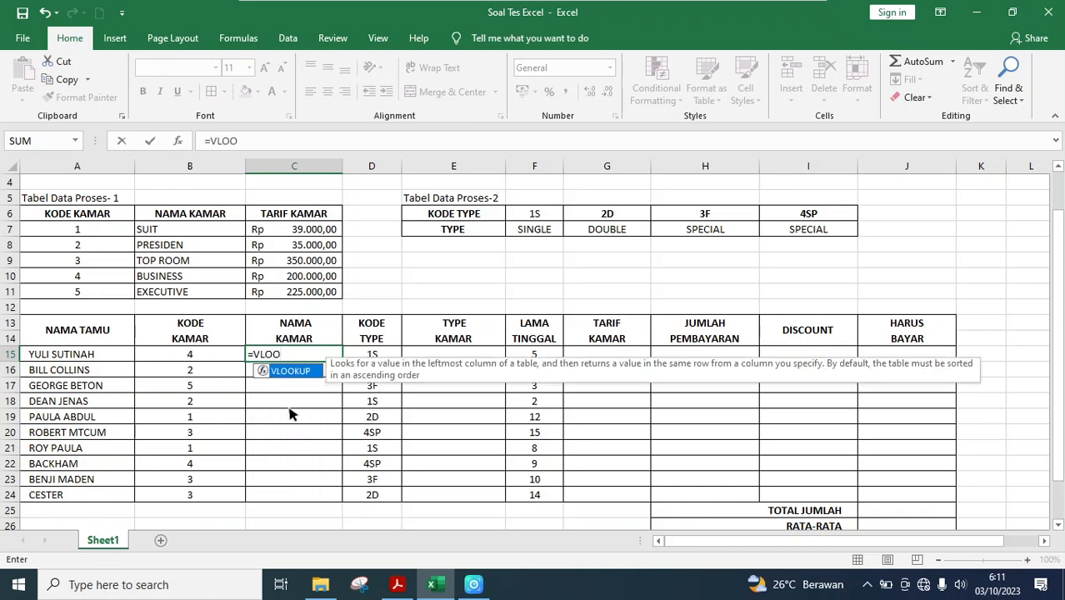
{"action": "double_click", "coordinate": [292, 372]}
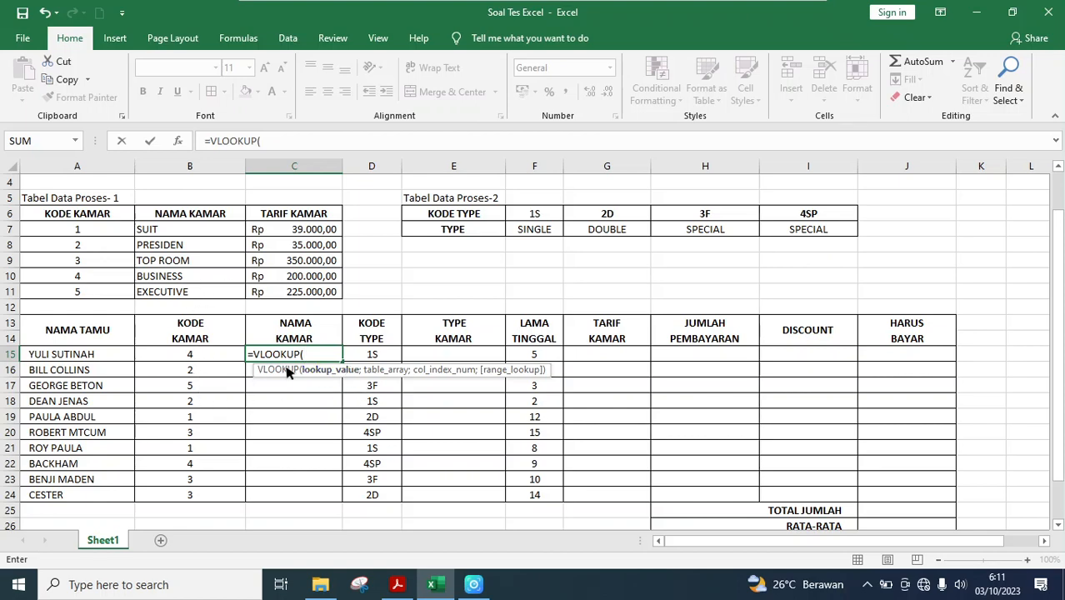
{"action": "left_click", "coordinate": [191, 357]}
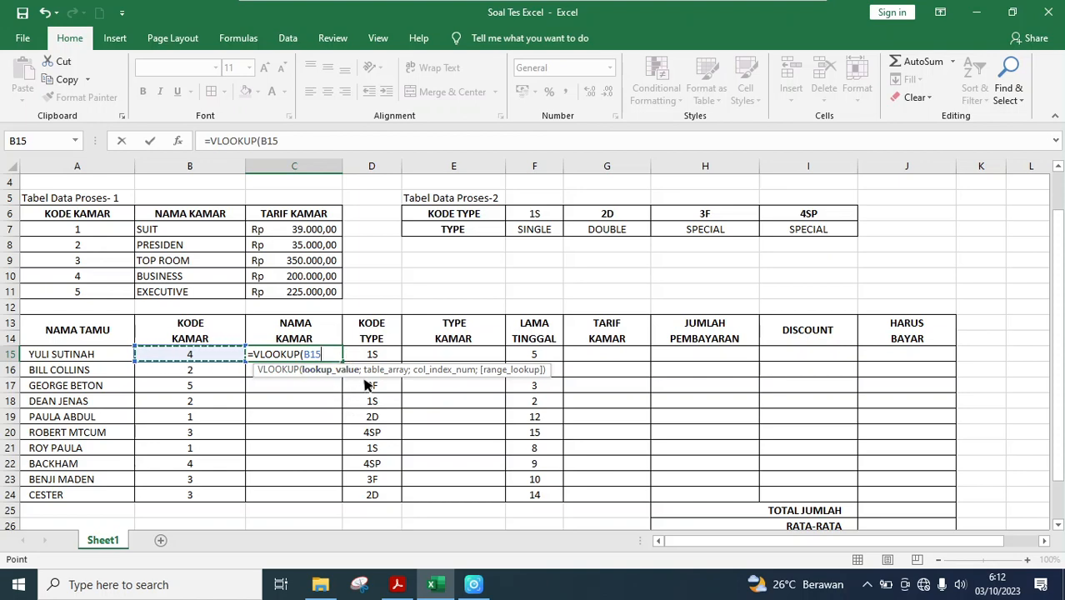
Set the room table A7:C11 as the VLOOKUP's table array, locked as the absolute range $A$7:$C$11
{"action": "type", "text": ";"}
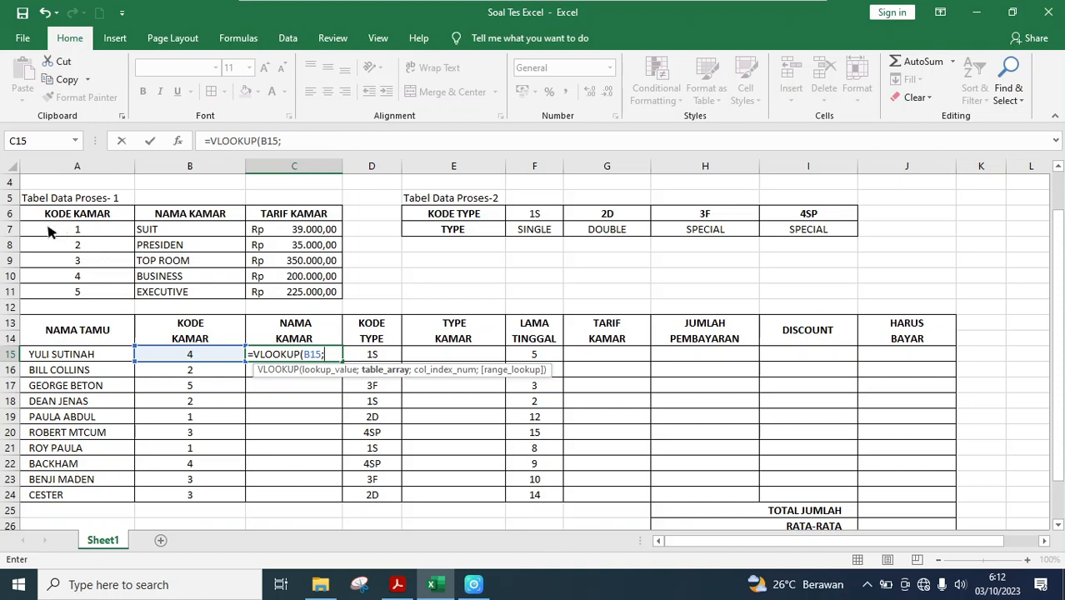
{"action": "left_click_drag", "start_coordinate": [31, 234], "coordinate": [308, 302]}
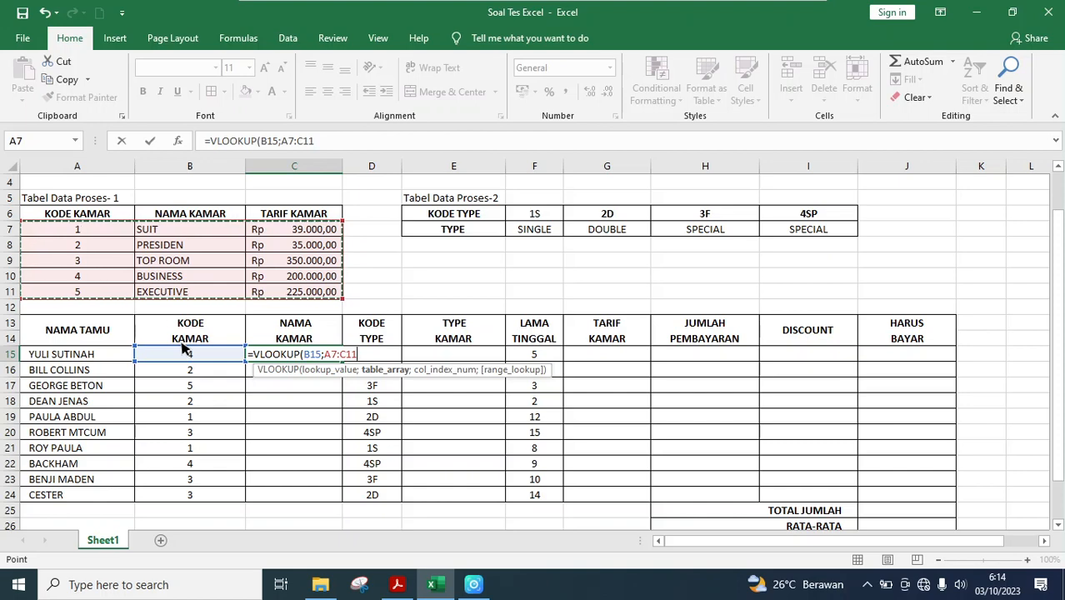
{"action": "key", "text": "F4"}
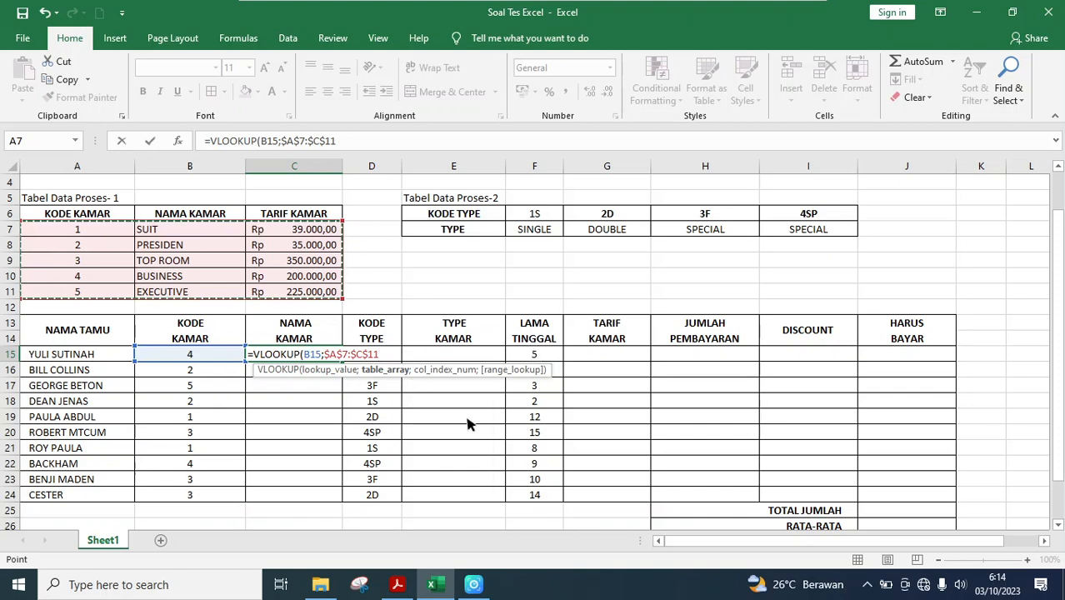
{"action": "type", "text": ";"}
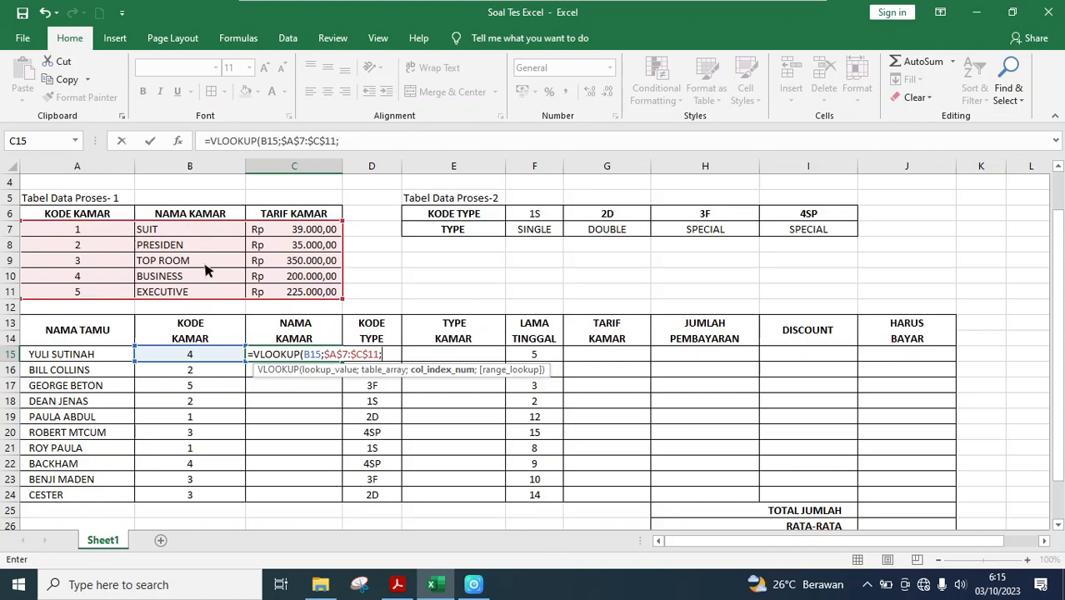
Finish the C15 VLOOKUP with column index 2 and exact match FALSE, and fill it down the NAMA KAMAR column to C24
{"action": "type", "text": "2;"}
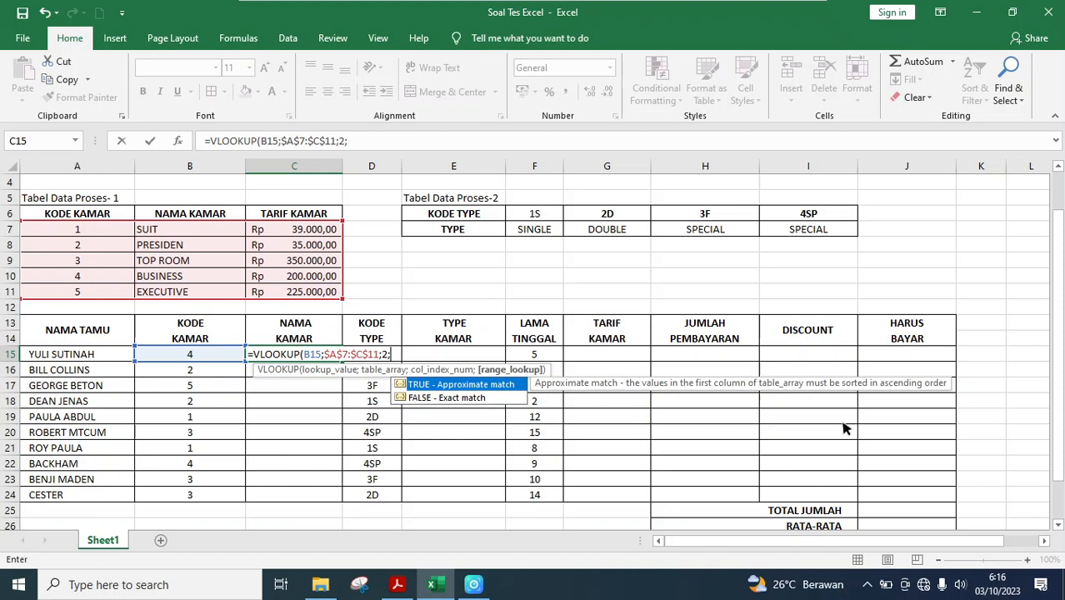
{"action": "left_click", "coordinate": [423, 400]}
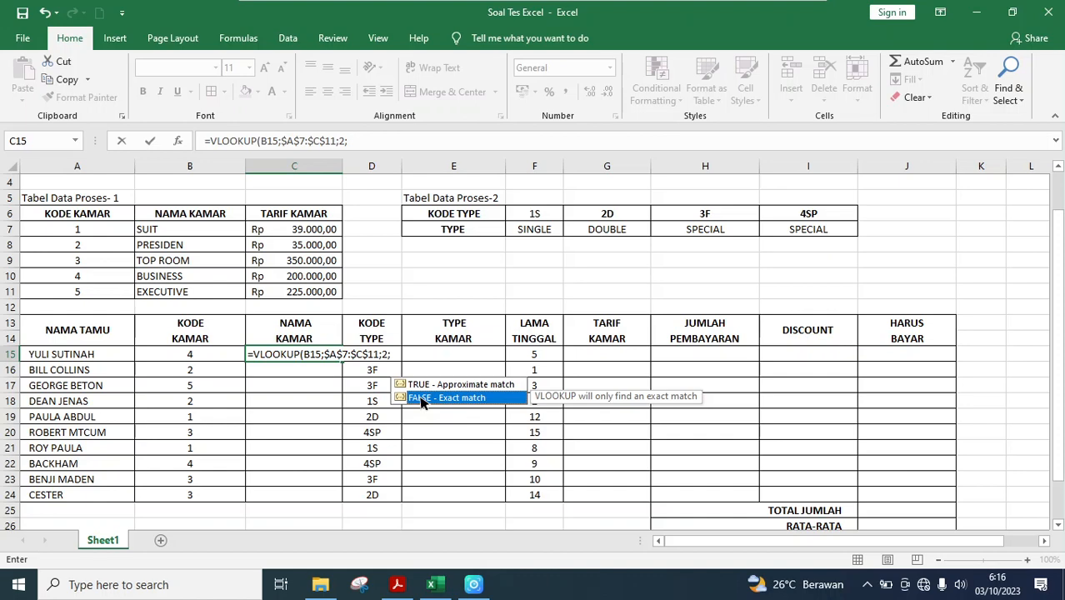
{"action": "double_click", "coordinate": [423, 400]}
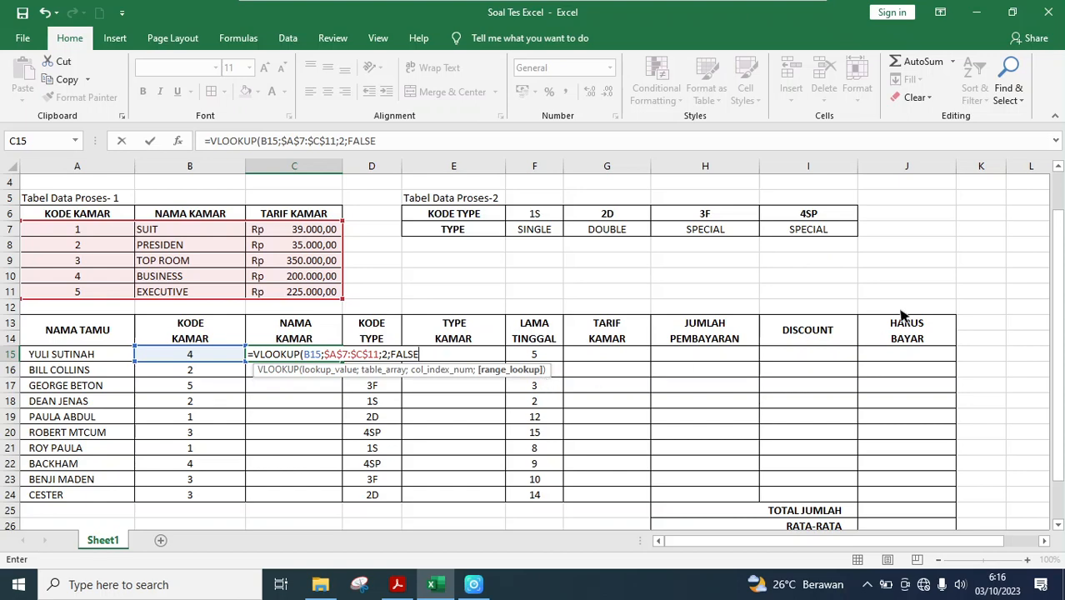
{"action": "type", "text": ")"}
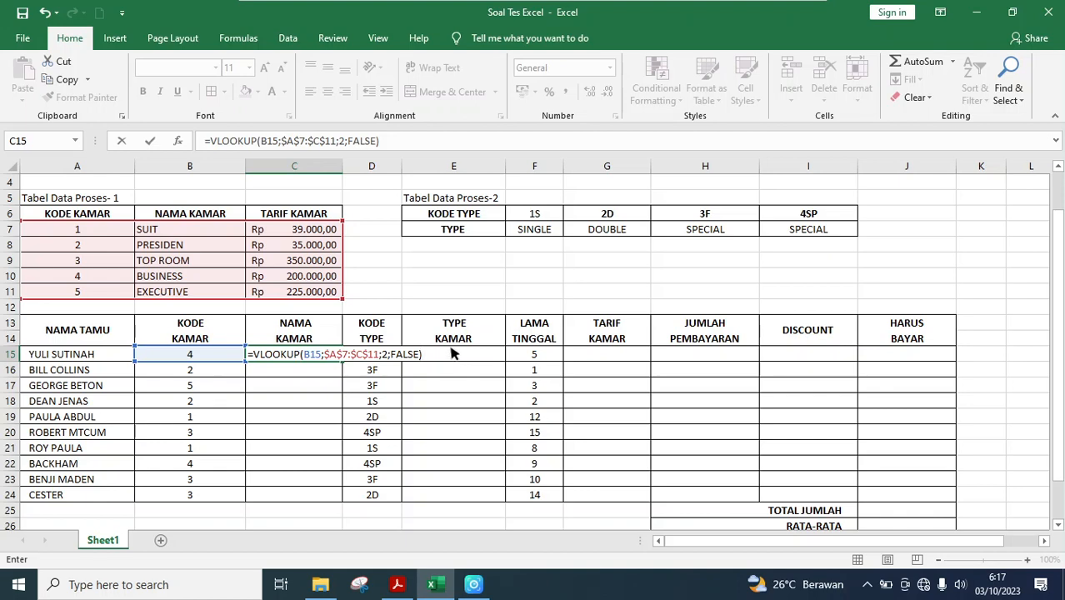
{"action": "key", "text": "Return"}
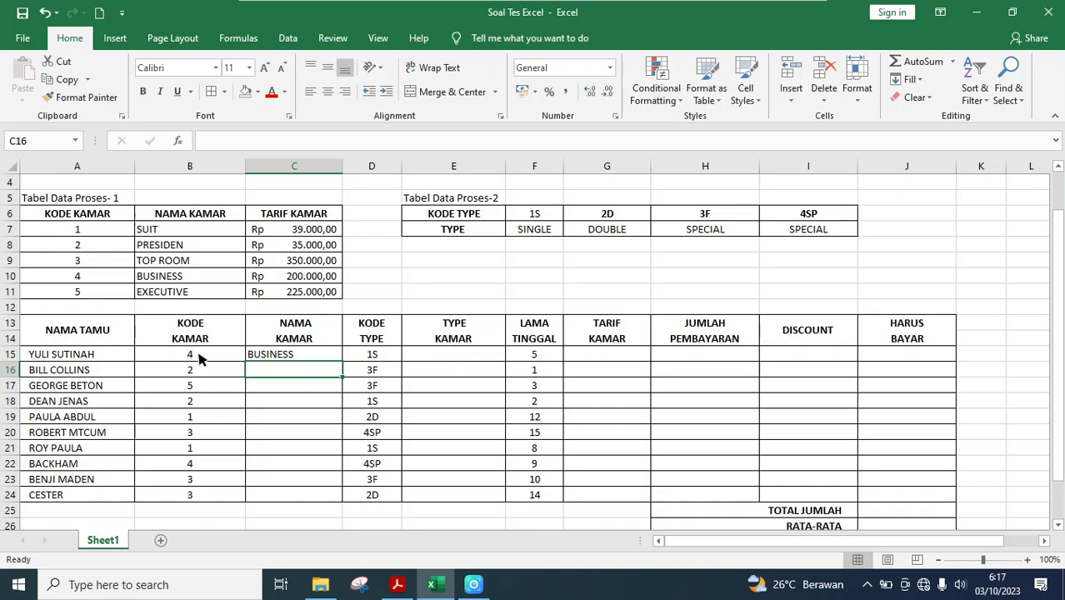
{"action": "left_click", "coordinate": [315, 355]}
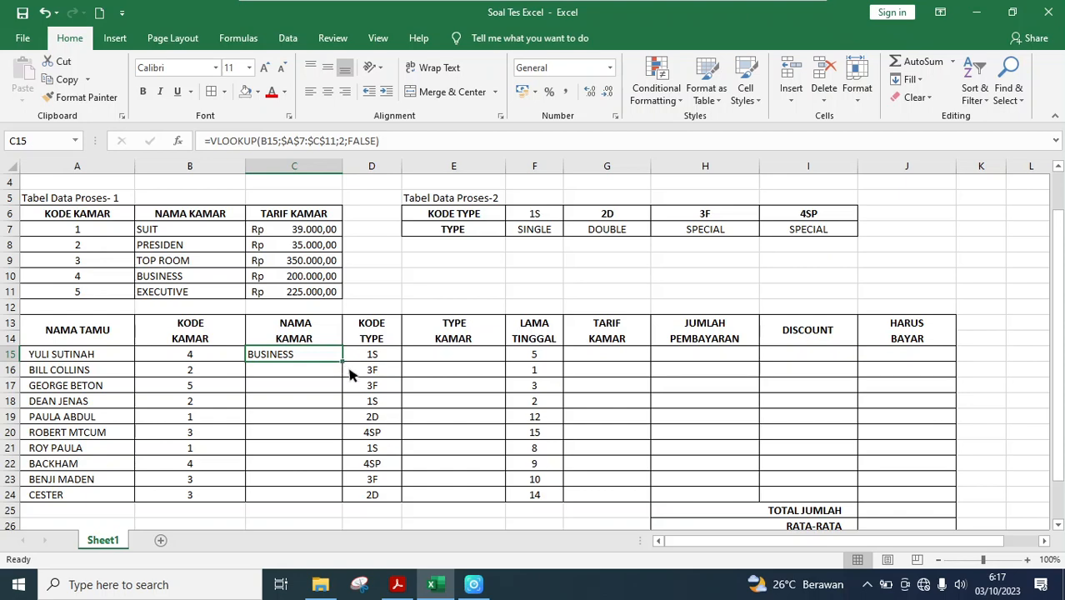
{"action": "left_click_drag", "start_coordinate": [342, 365], "coordinate": [345, 500]}
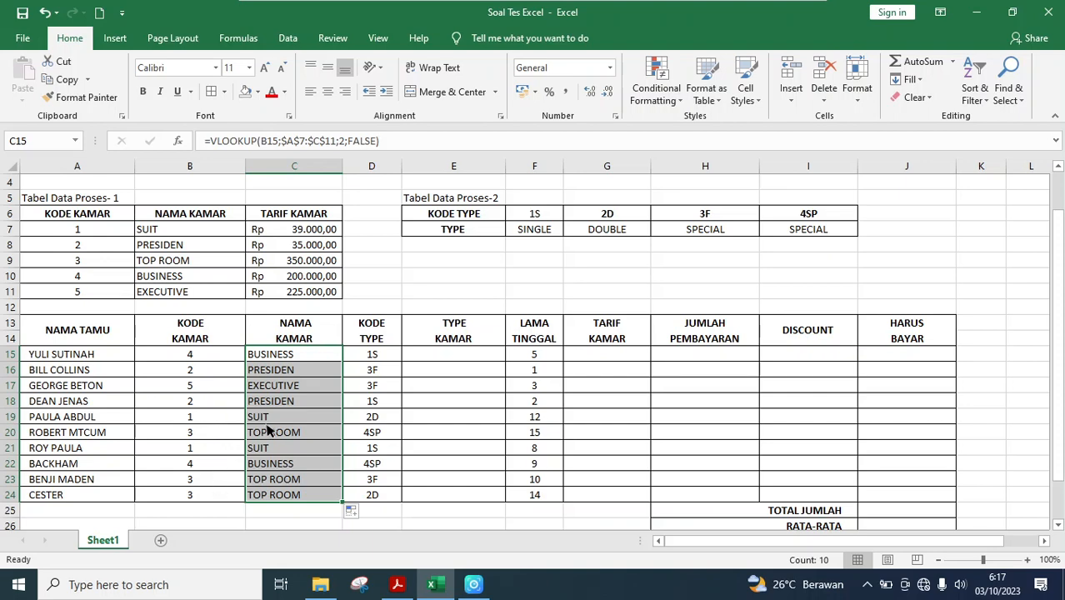
Check the room names against the exam PDF and correct the NAMA KAMAR entry in B7 to SUITE
{"action": "left_click", "coordinate": [400, 586]}
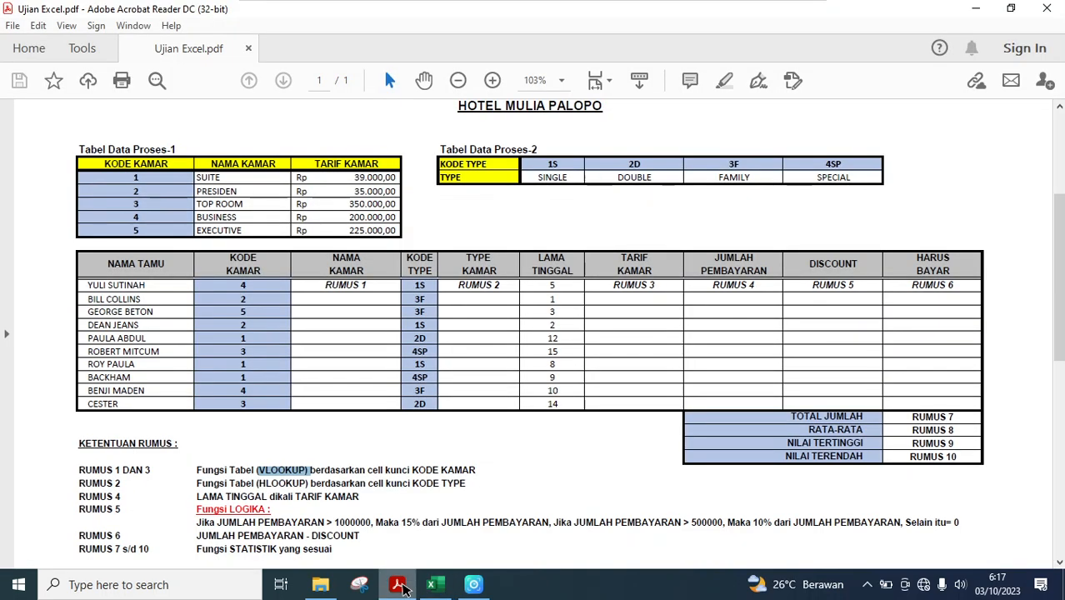
{"action": "left_click", "coordinate": [400, 586]}
{"action": "left_click", "coordinate": [169, 235]}
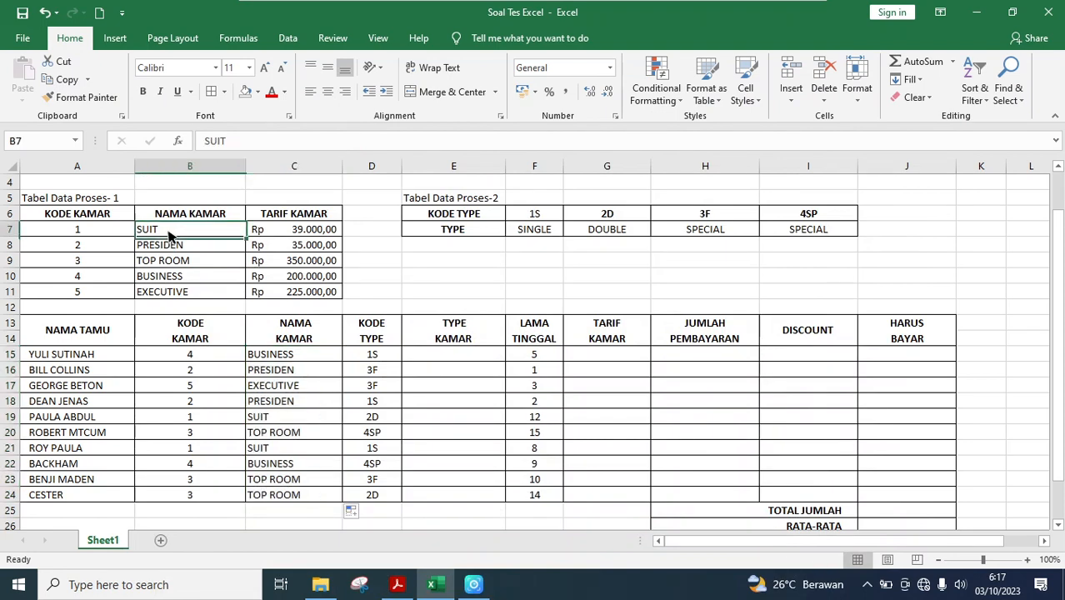
{"action": "double_click", "coordinate": [171, 231]}
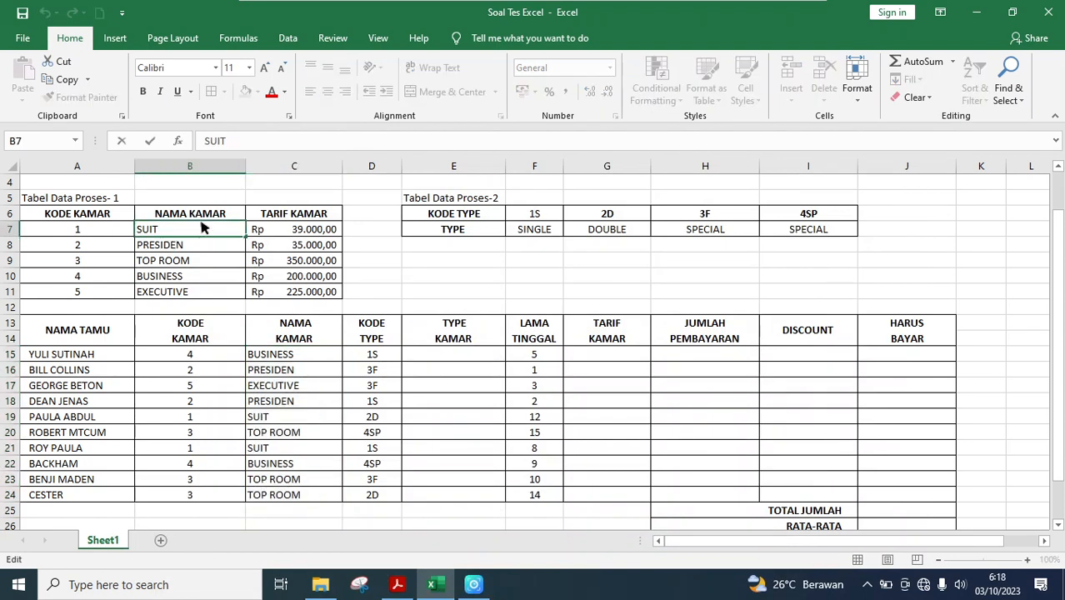
{"action": "type", "text": "E"}
{"action": "key", "text": "Return"}
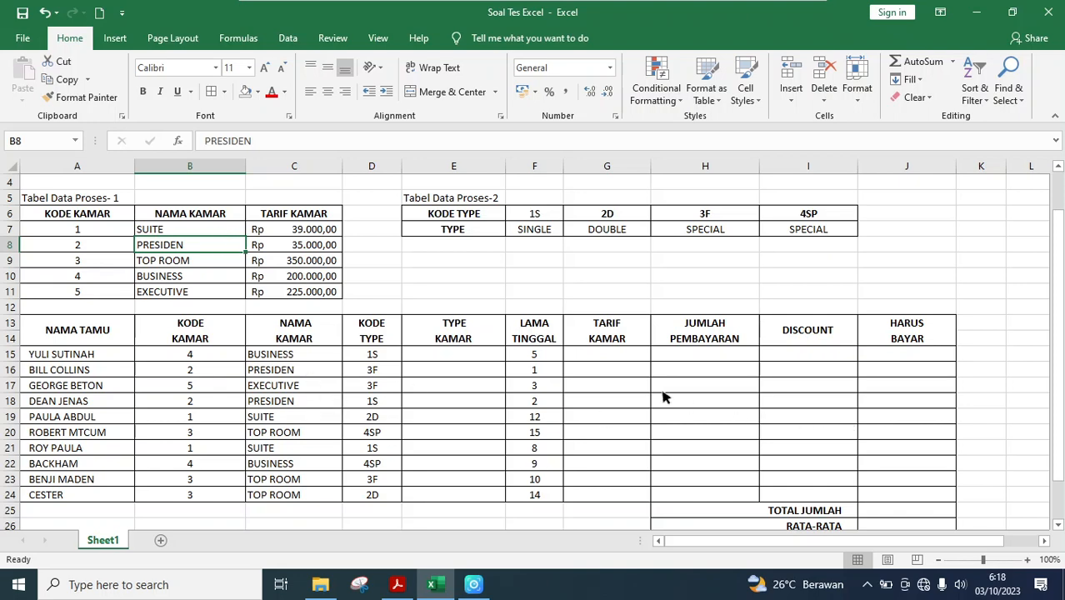
Check the HLOOKUP rule in the exam PDF and start an HLOOKUP formula in Excel cell E15 with D15 as the lookup value
{"action": "left_click", "coordinate": [325, 357]}
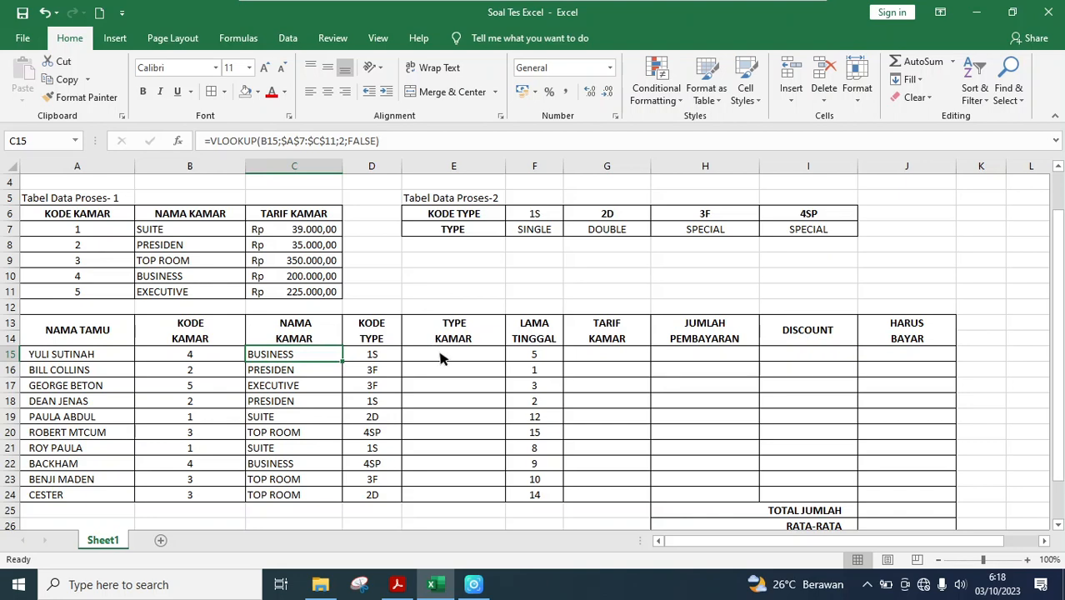
{"action": "left_click", "coordinate": [460, 359]}
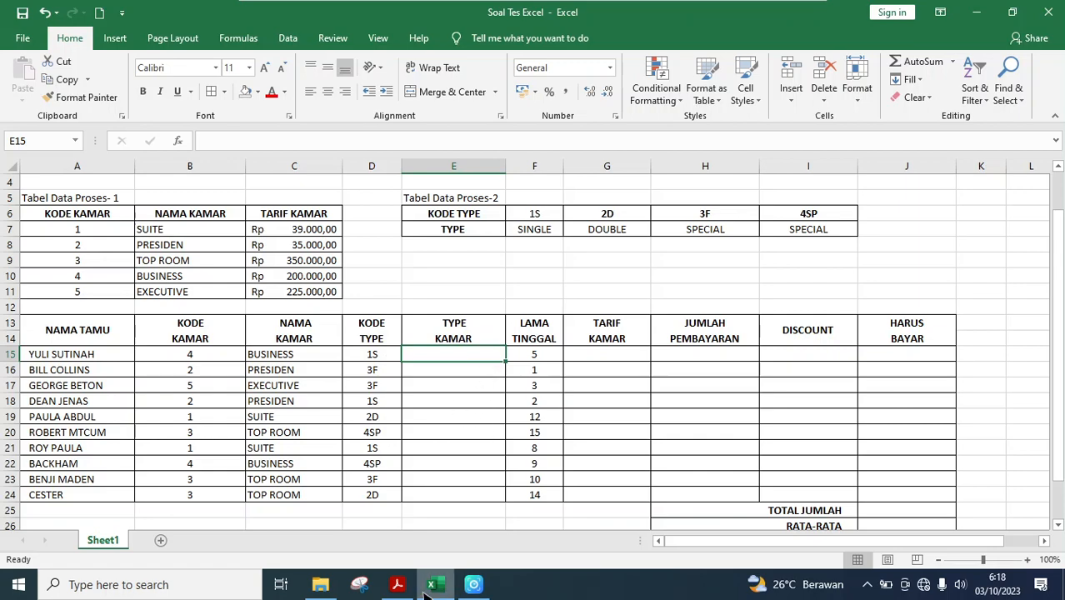
{"action": "left_click", "coordinate": [398, 586]}
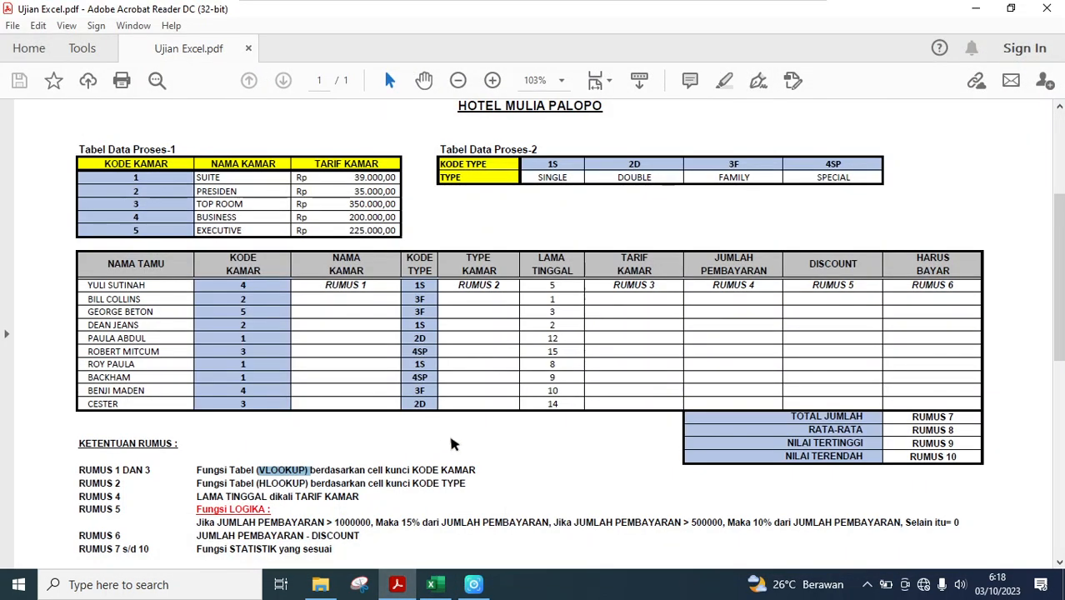
{"action": "left_click", "coordinate": [346, 502]}
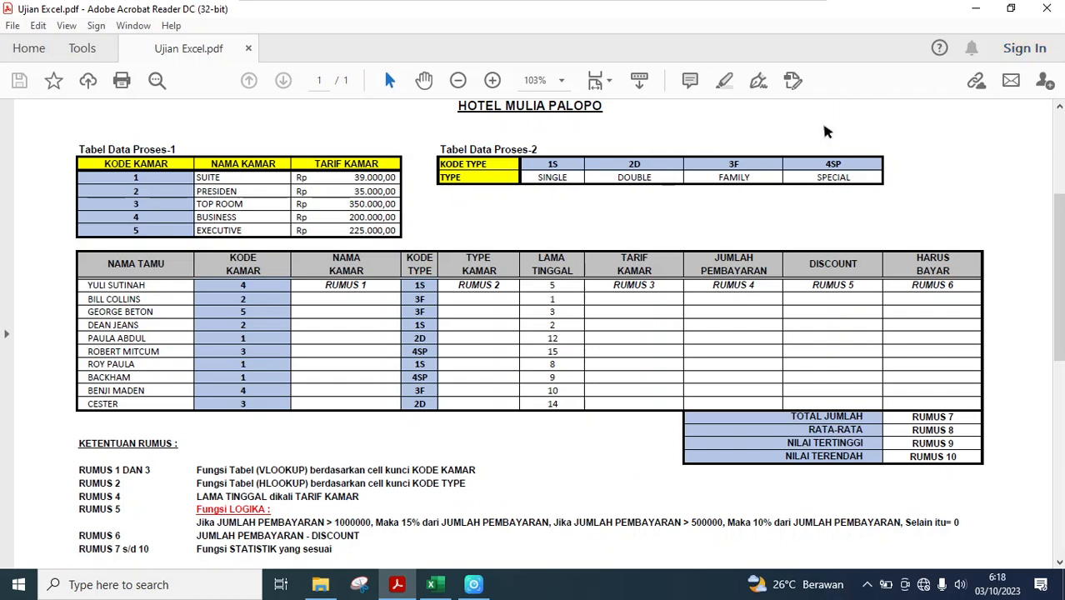
{"action": "left_click", "coordinate": [432, 584]}
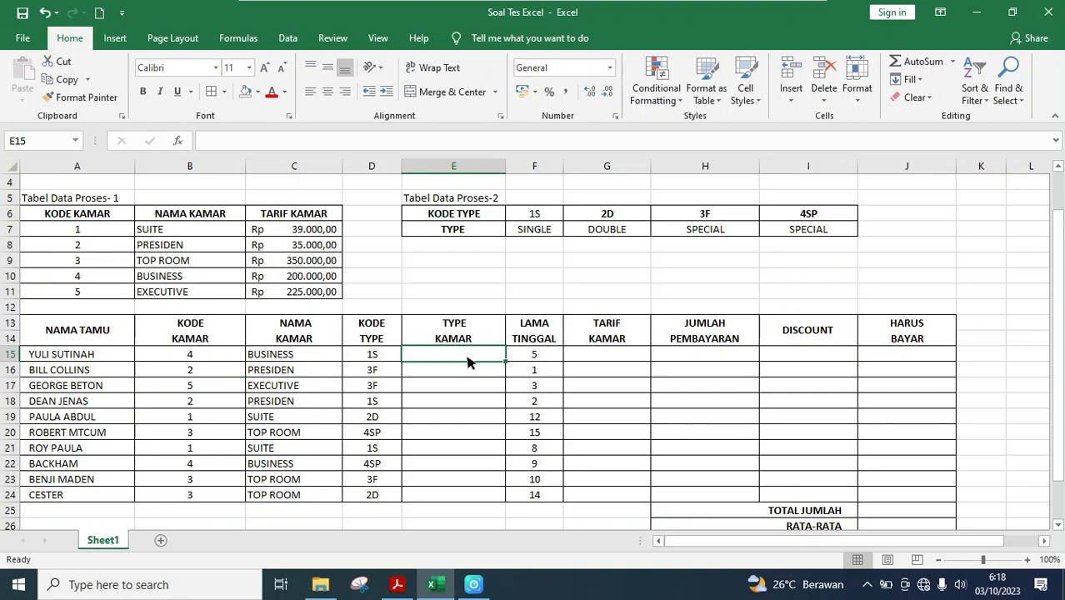
{"action": "type", "text": "="}
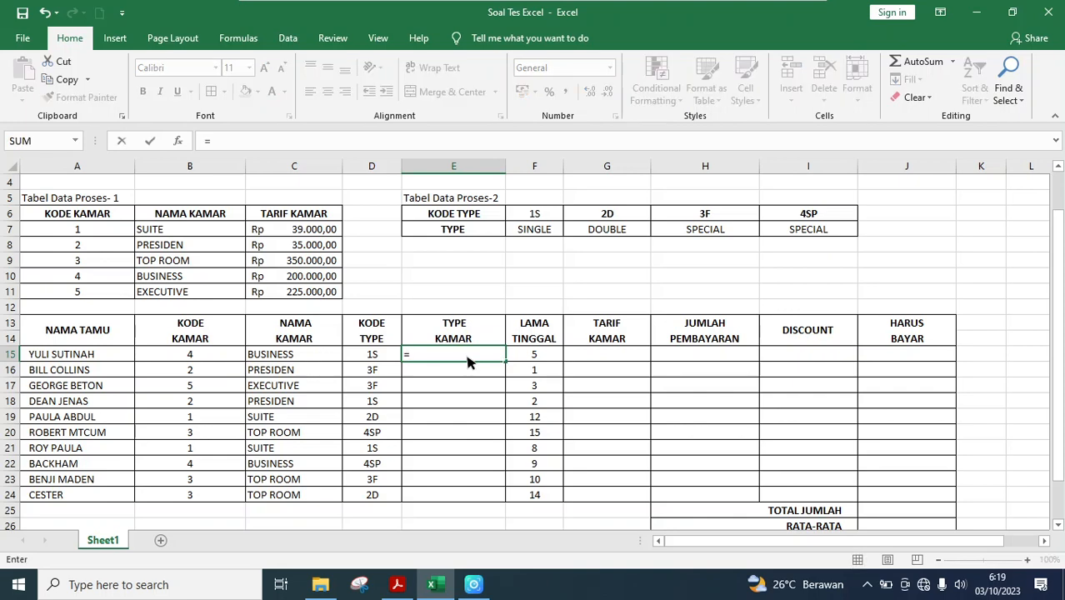
{"action": "type", "text": "HLOOK"}
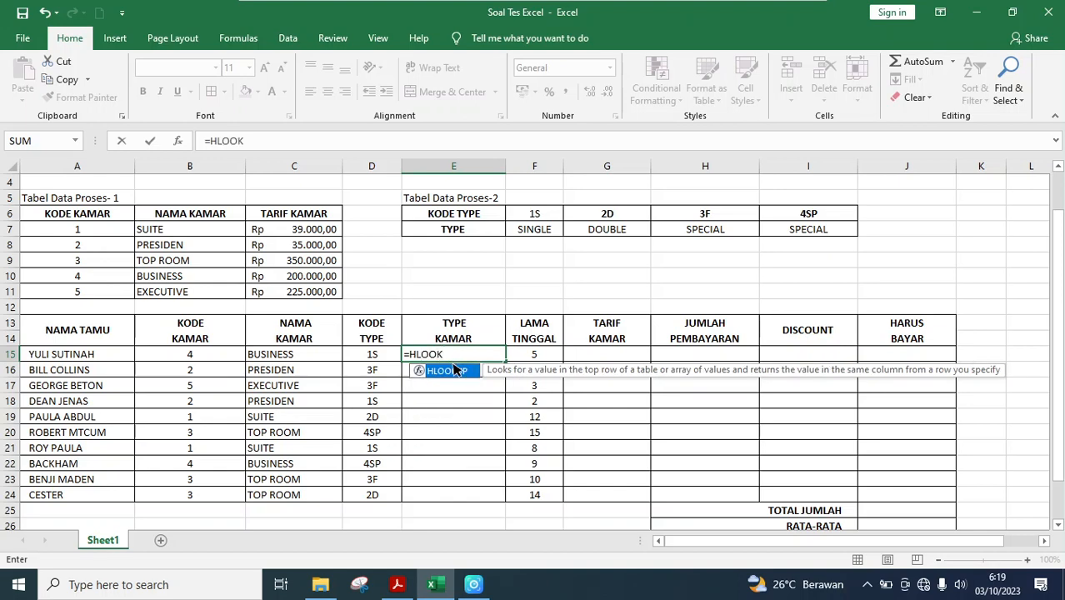
{"action": "double_click", "coordinate": [450, 370]}
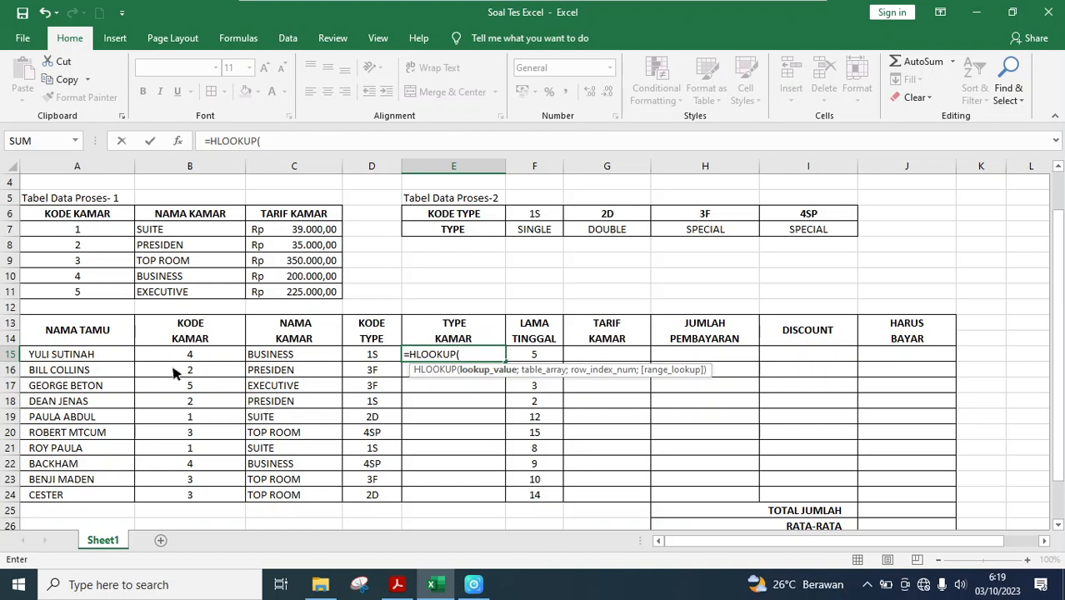
{"action": "left_click", "coordinate": [373, 358]}
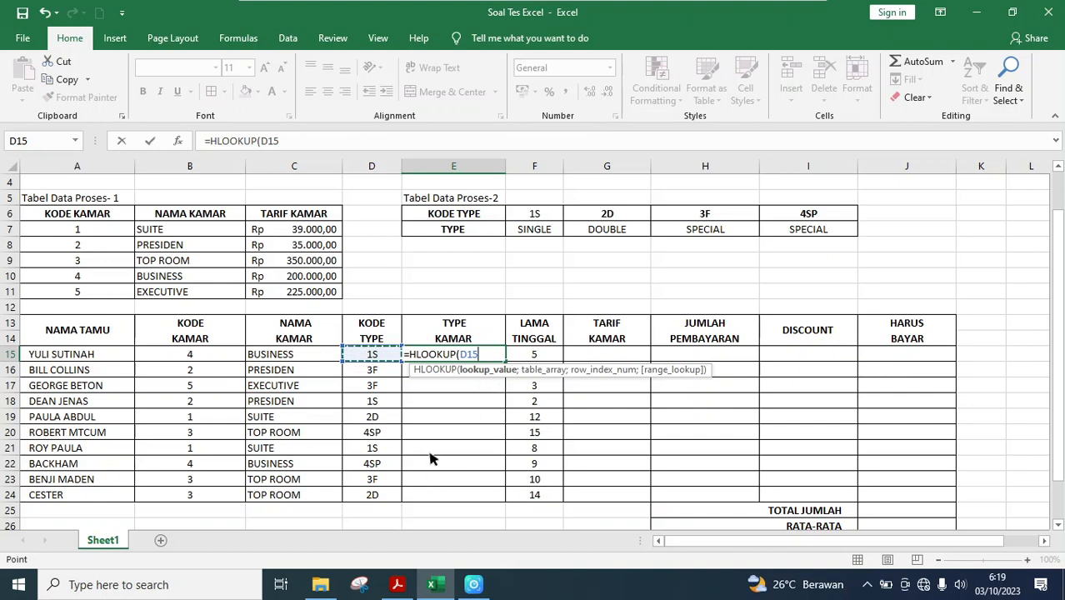
Set the type table F6:I7 as the HLOOKUP's table array, locked as the absolute range $F$6:$I$7
{"action": "type", "text": ";"}
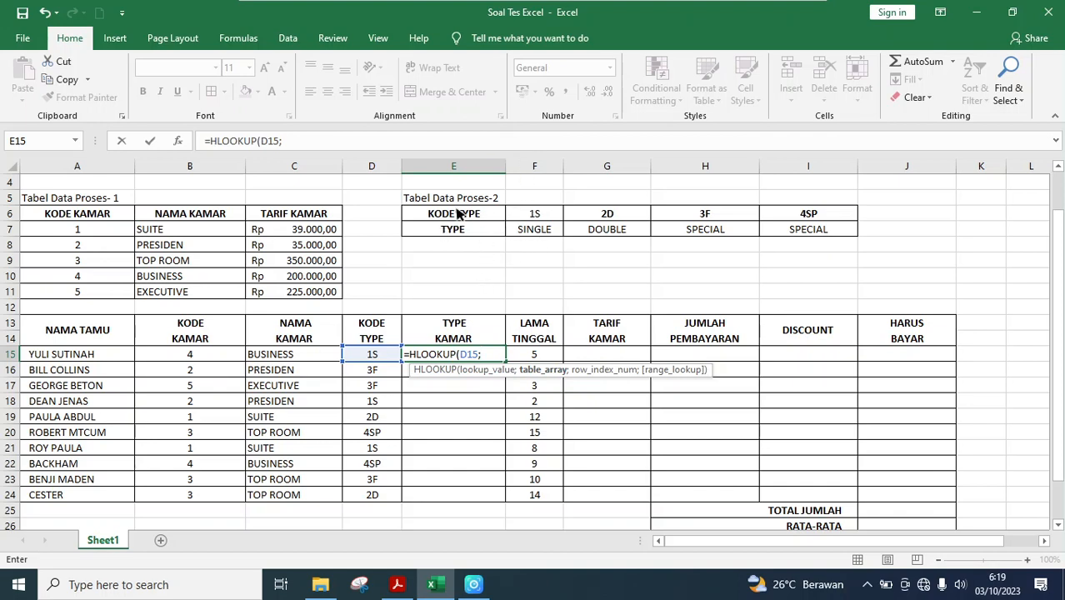
{"action": "left_click_drag", "start_coordinate": [512, 215], "coordinate": [818, 231]}
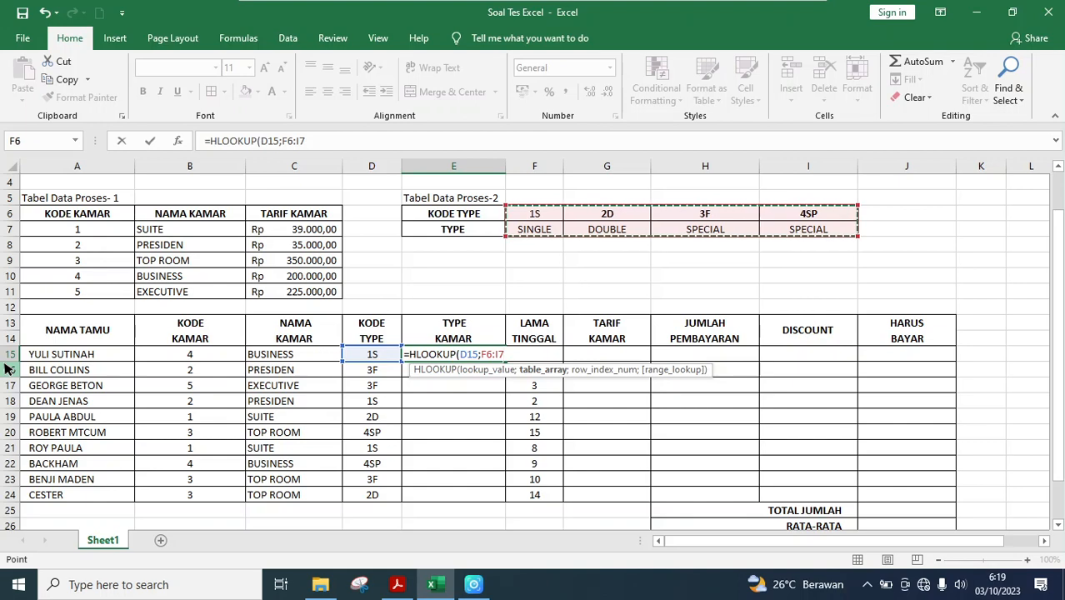
{"action": "key", "text": "F4"}
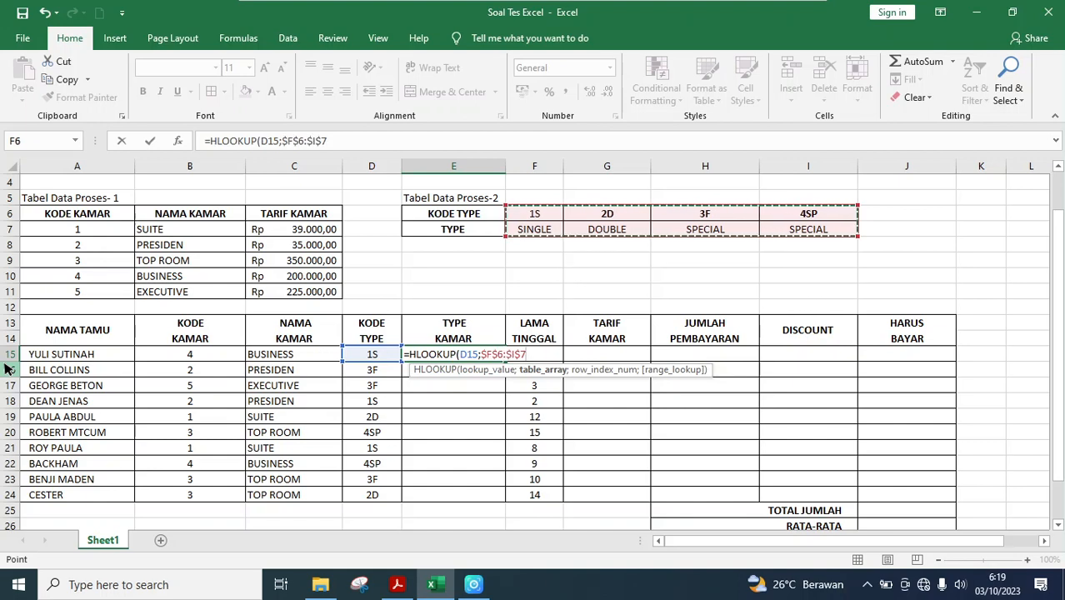
{"action": "type", "text": ";"}
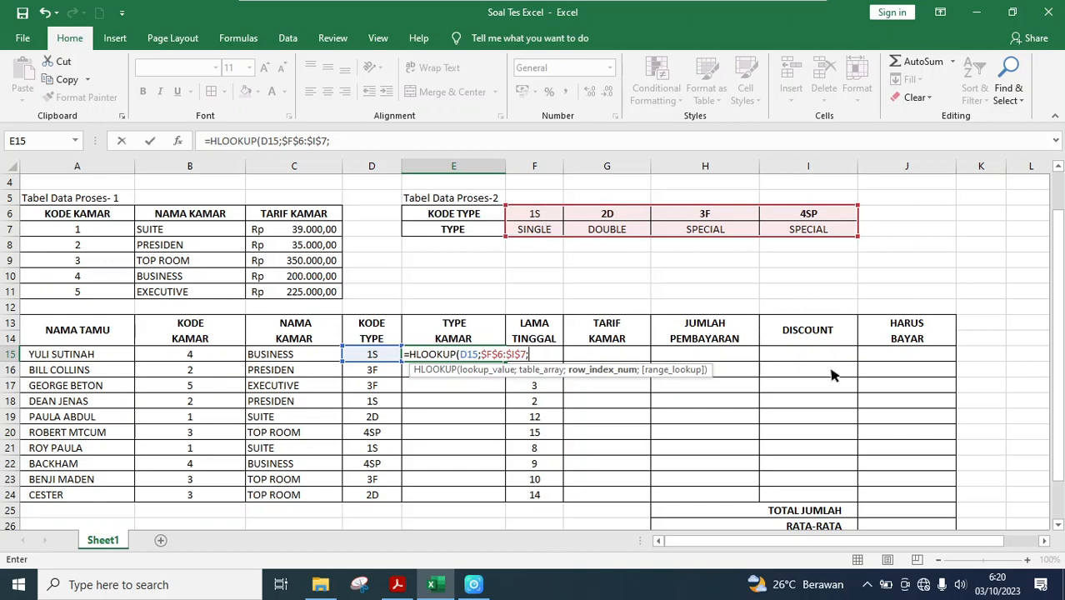
Finish the E15 HLOOKUP with row index 2 and exact match FALSE, and fill it down the TYPE KAMAR column to E24
{"action": "type", "text": "2;"}
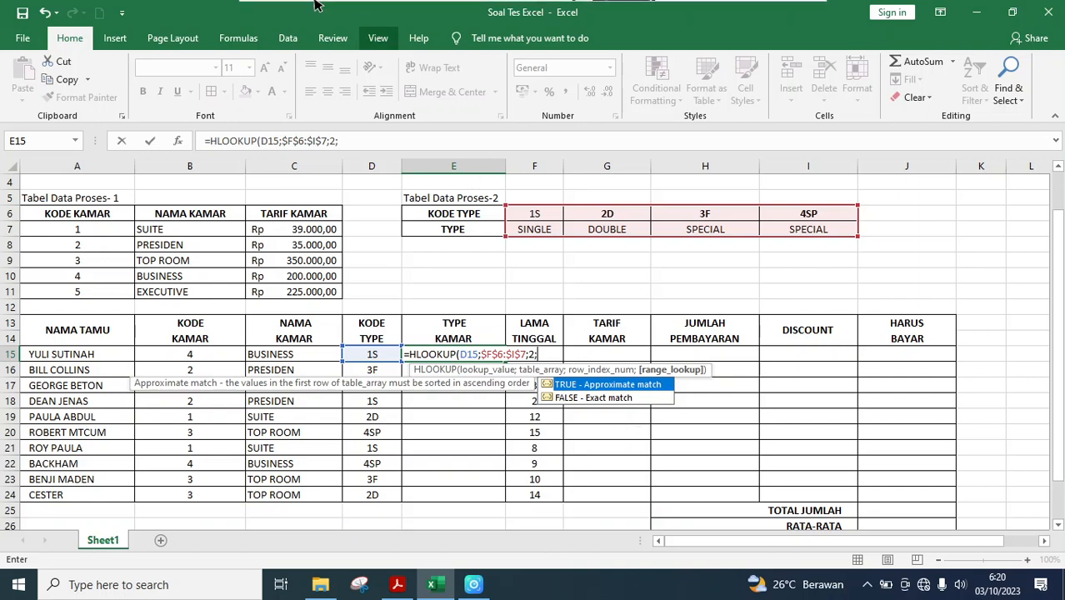
{"action": "double_click", "coordinate": [566, 398]}
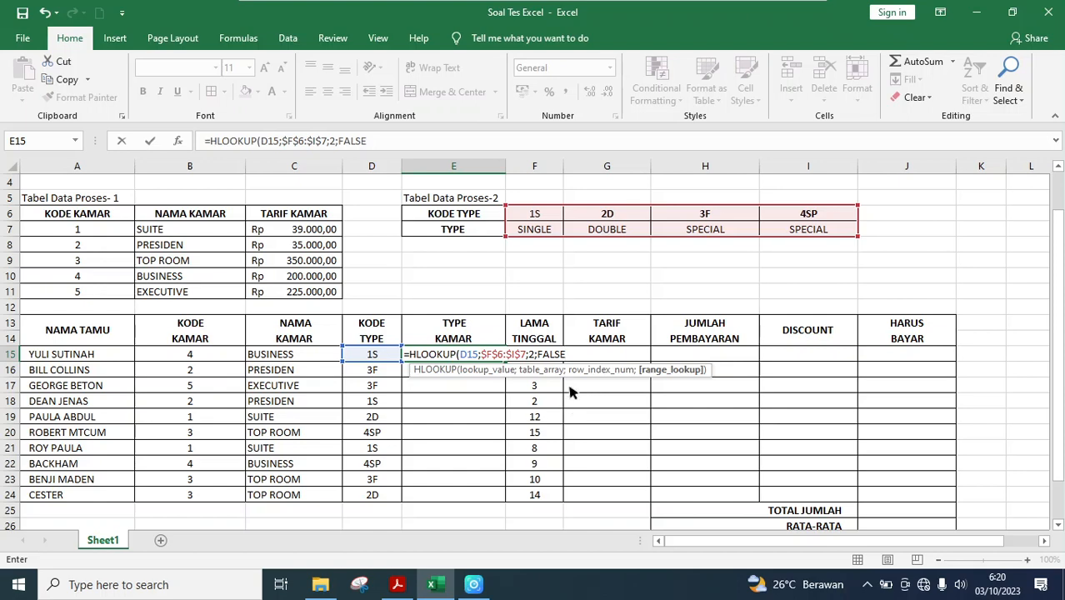
{"action": "type", "text": ")"}
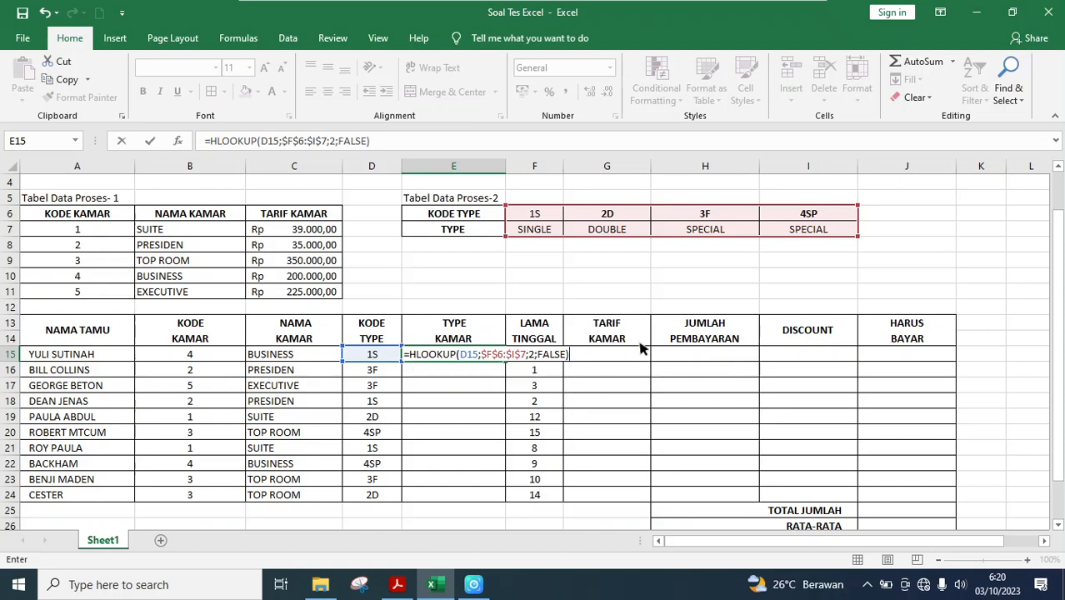
{"action": "key", "text": "Return"}
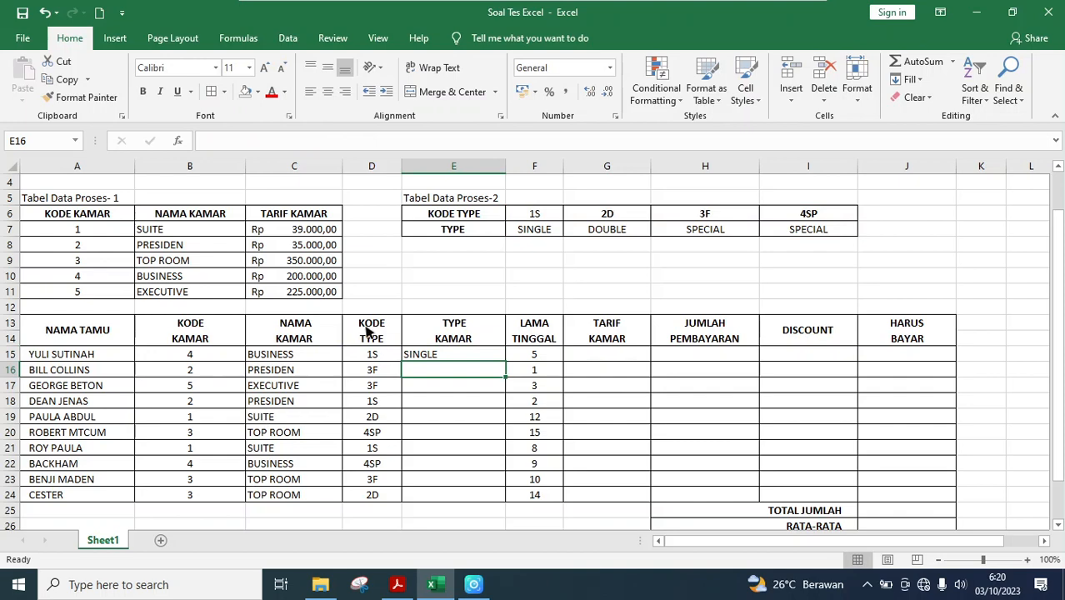
{"action": "left_click", "coordinate": [467, 357]}
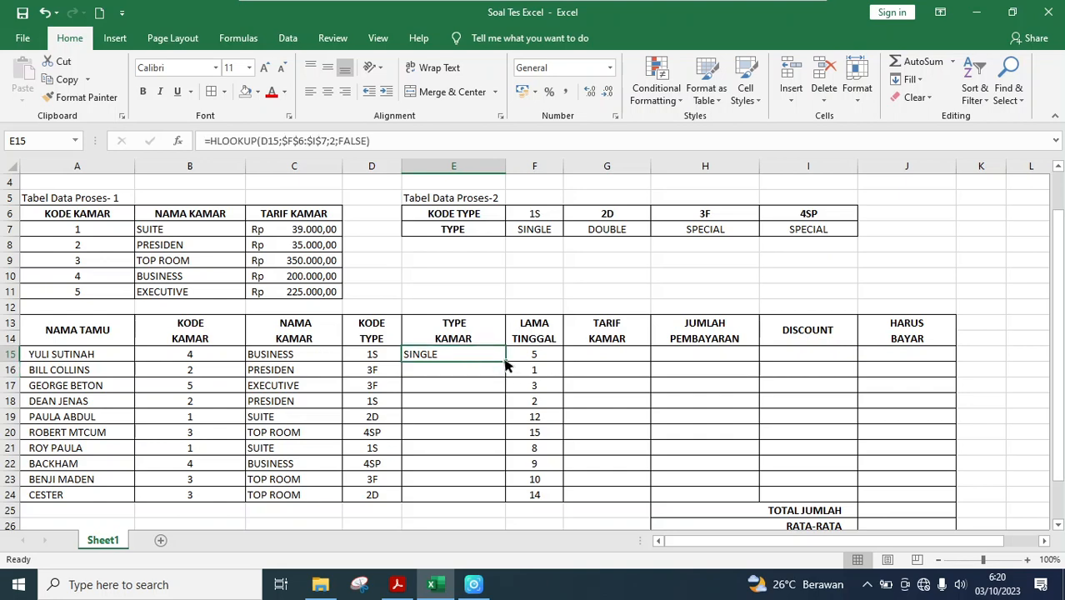
{"action": "left_click_drag", "start_coordinate": [506, 363], "coordinate": [517, 501]}
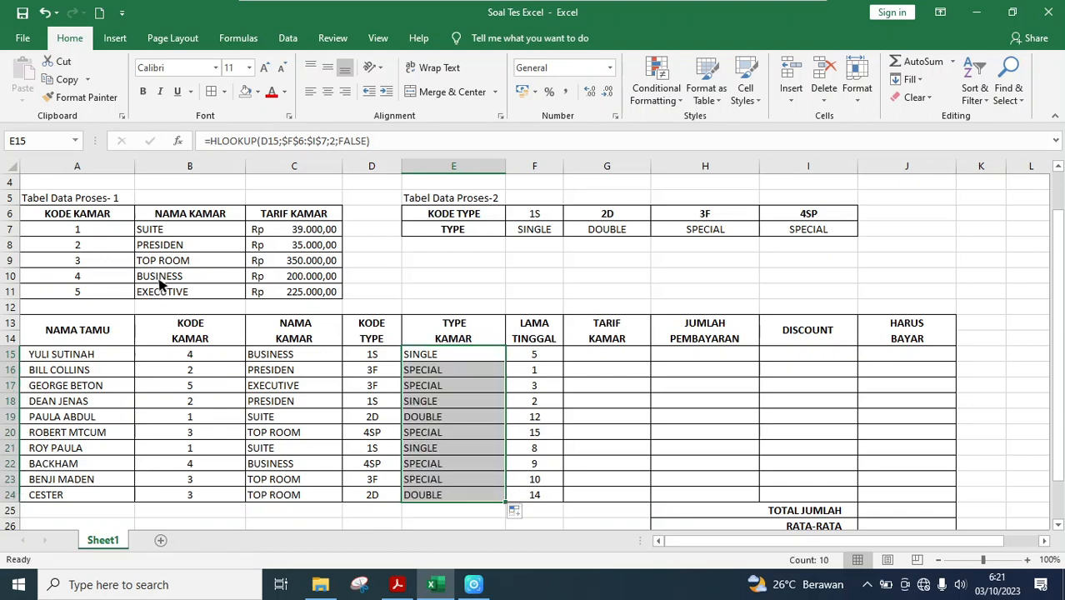
Test the HLOOKUP by changing the KODE TYPE in D15 to IS, and set it back to 1S
{"action": "double_click", "coordinate": [385, 357]}
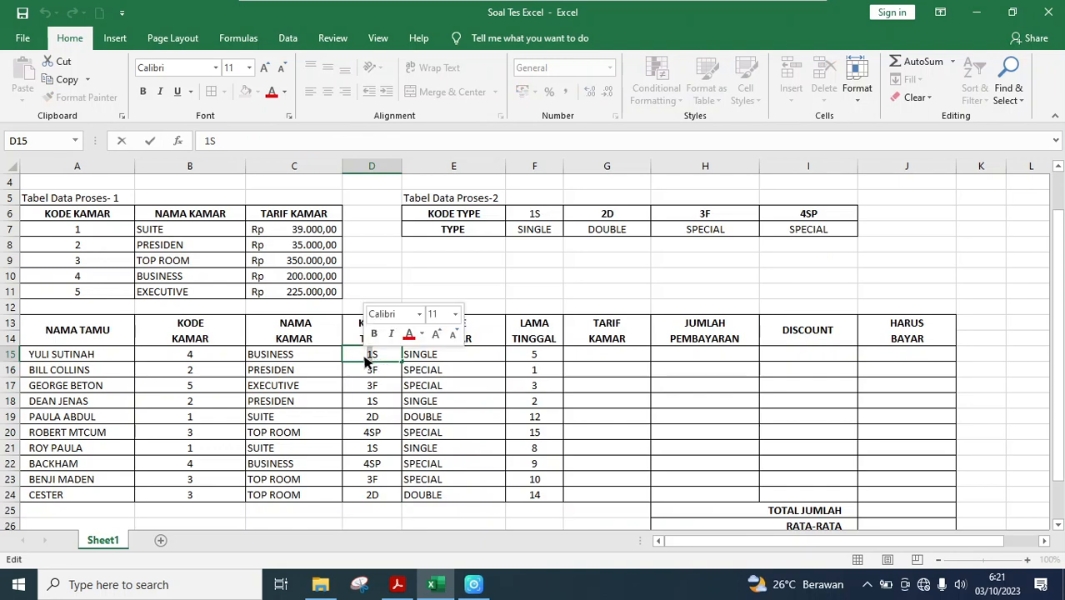
{"action": "type", "text": "I"}
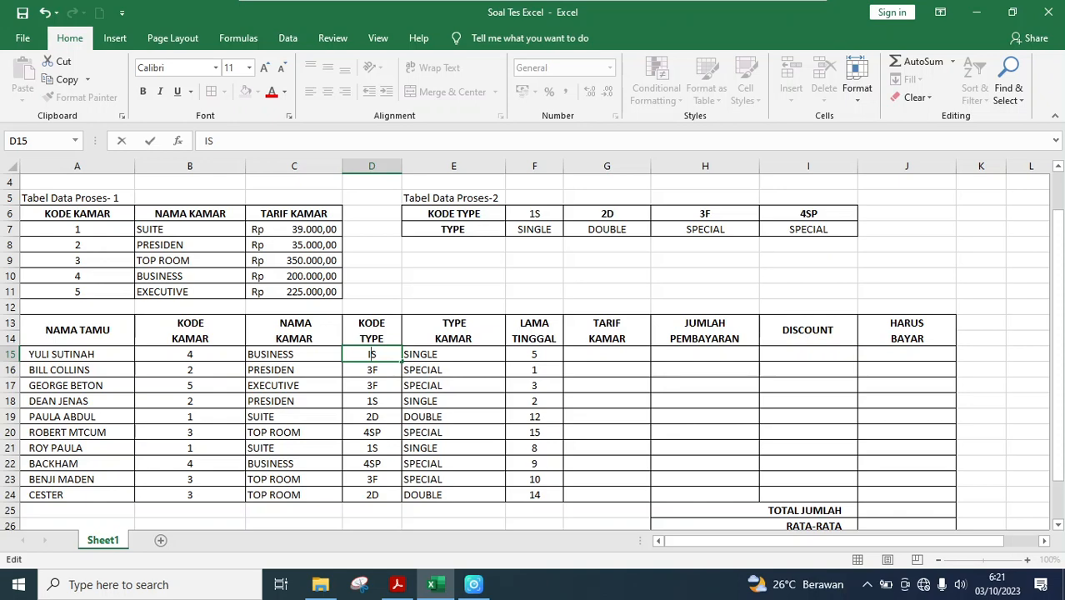
{"action": "key", "text": "Return"}
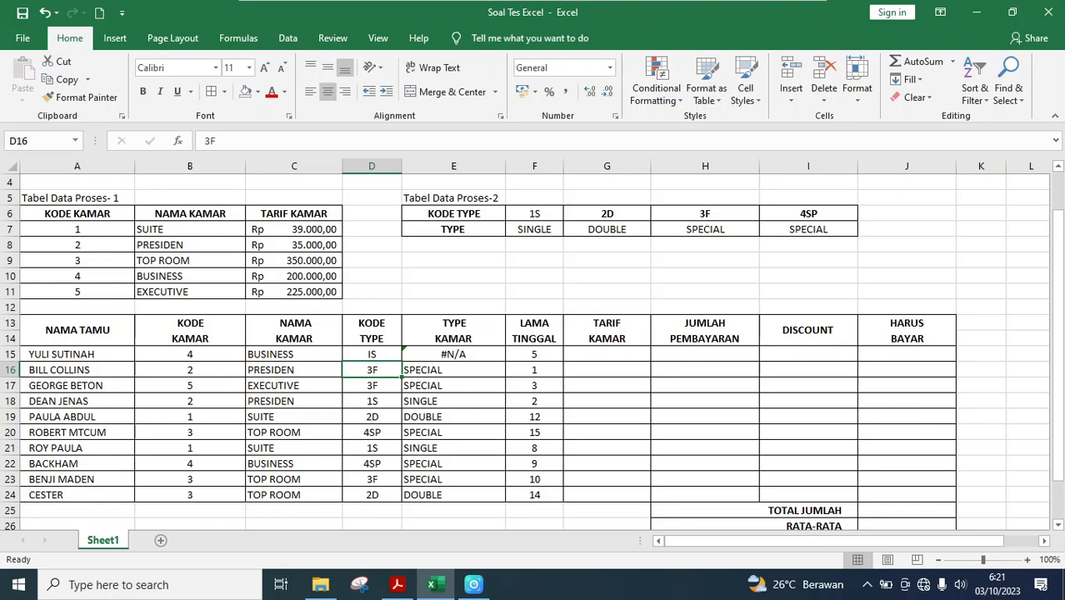
{"action": "left_click", "coordinate": [372, 354]}
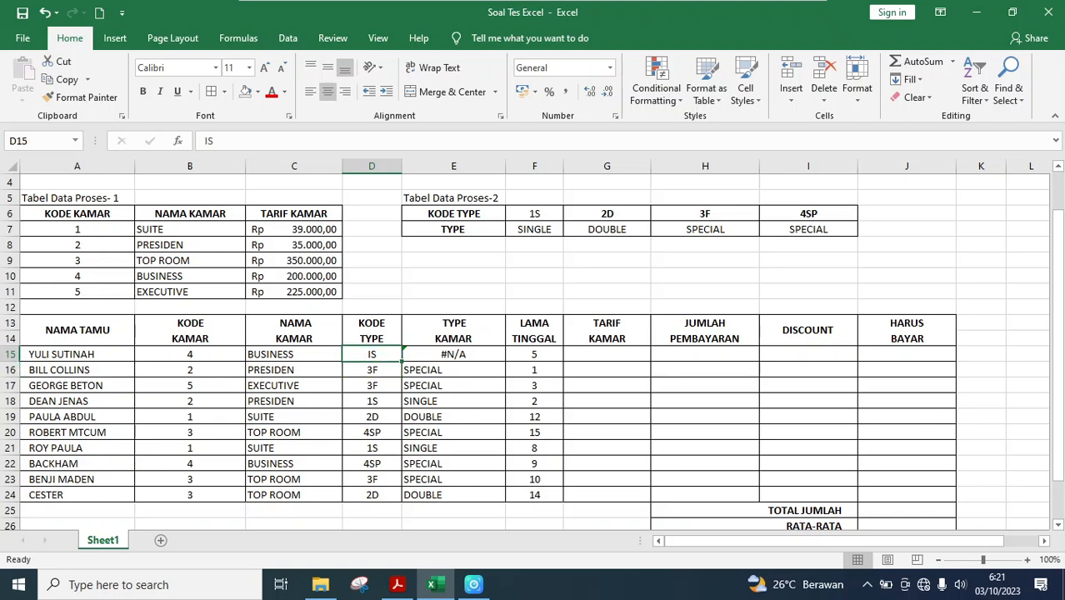
{"action": "double_click", "coordinate": [372, 354]}
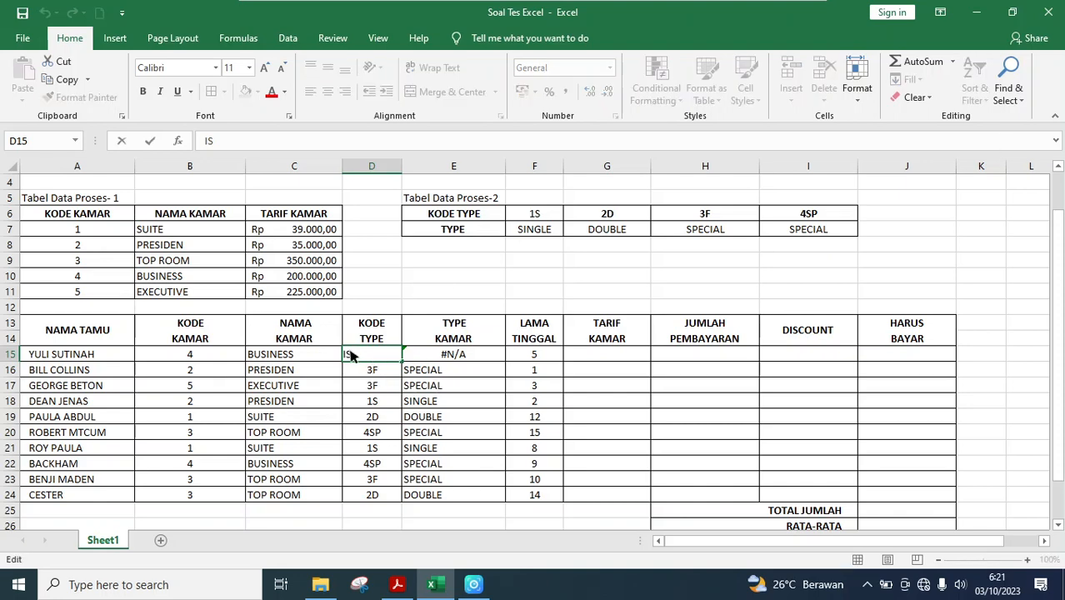
{"action": "left_click_drag", "start_coordinate": [343, 355], "coordinate": [349, 355]}
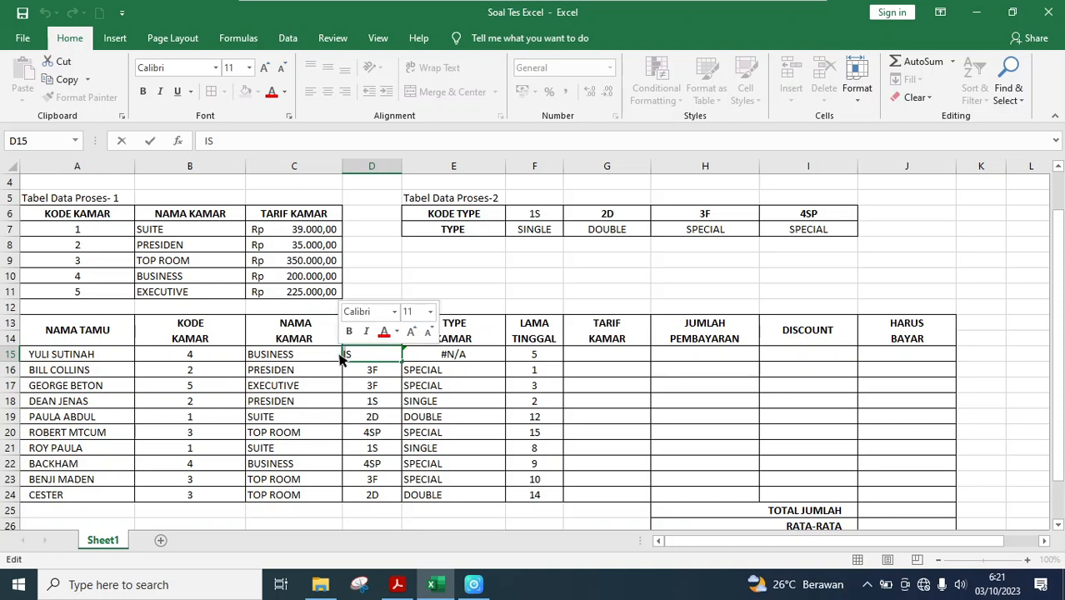
{"action": "type", "text": "1"}
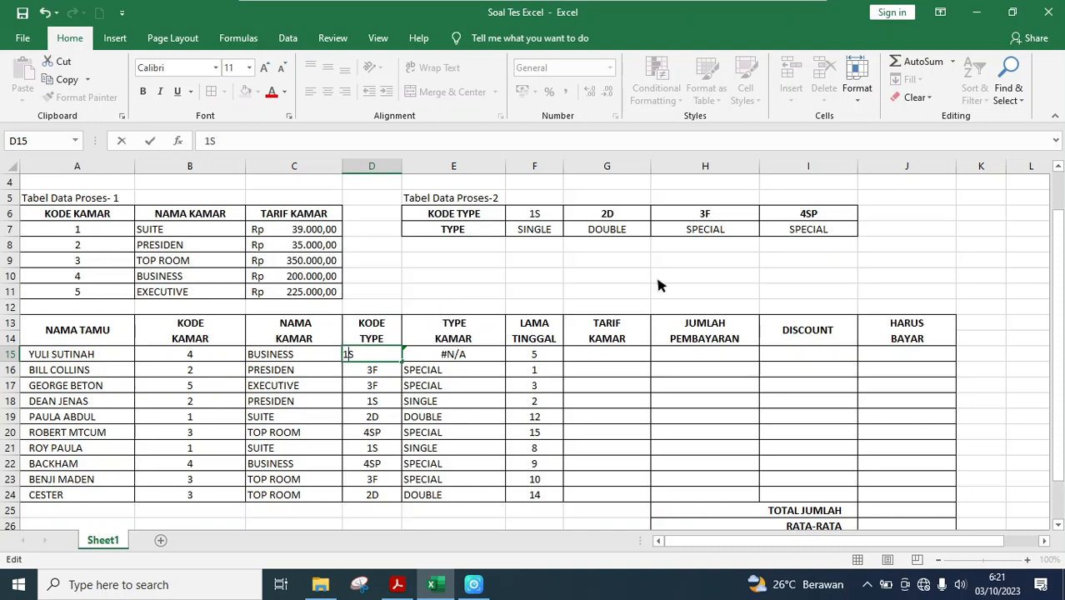
{"action": "key", "text": "Return"}
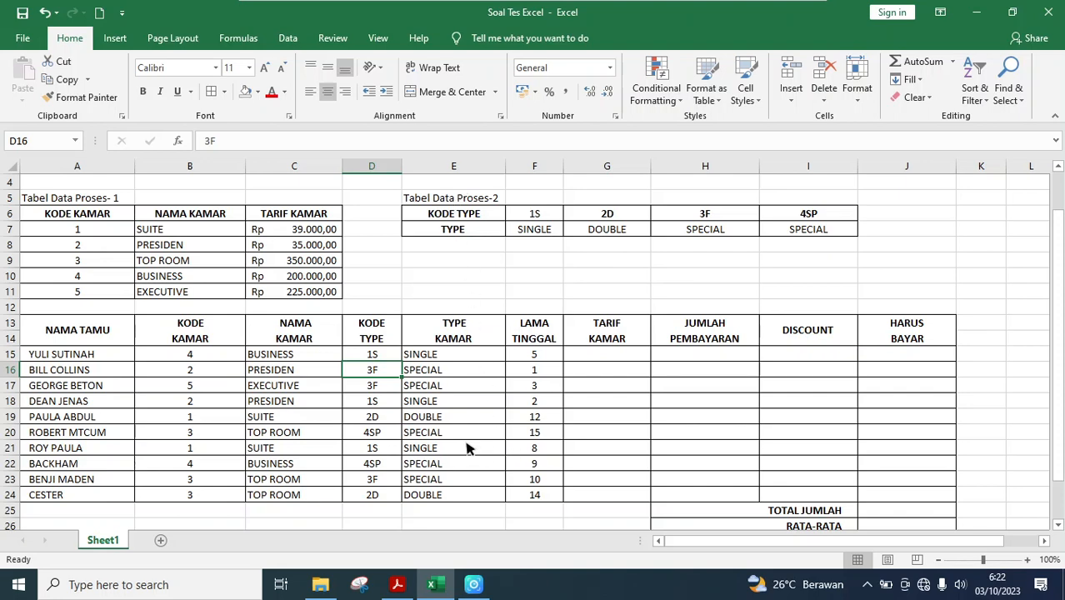
{"action": "left_click", "coordinate": [440, 358]}
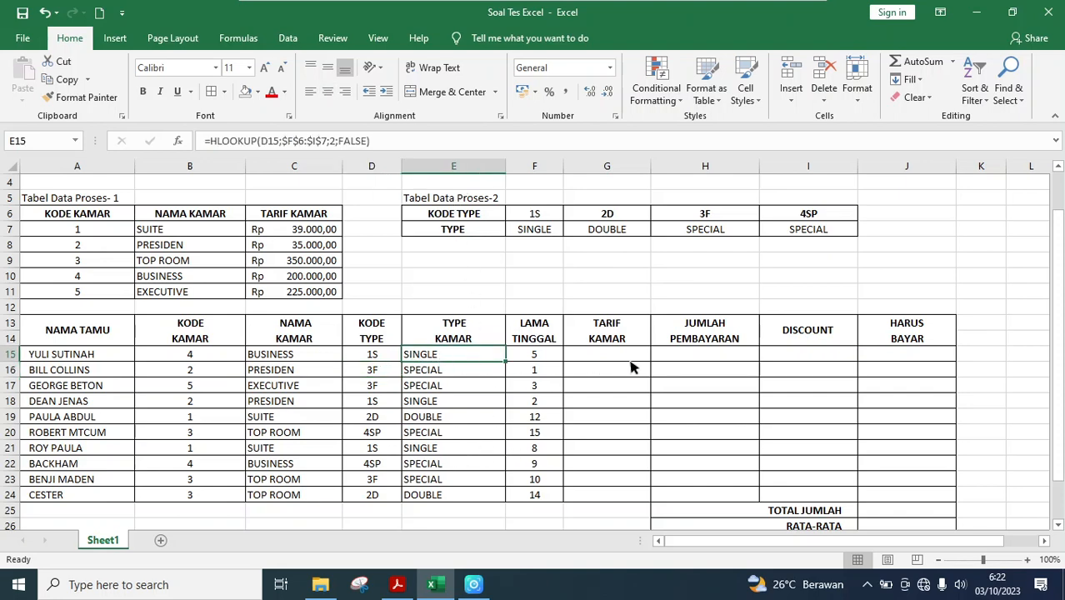
{"action": "left_click_drag", "start_coordinate": [446, 359], "coordinate": [448, 504]}
Widen column G slightly and start a VLOOKUP formula in G15 with the room code B15 as the lookup value
{"action": "left_click", "coordinate": [613, 357]}
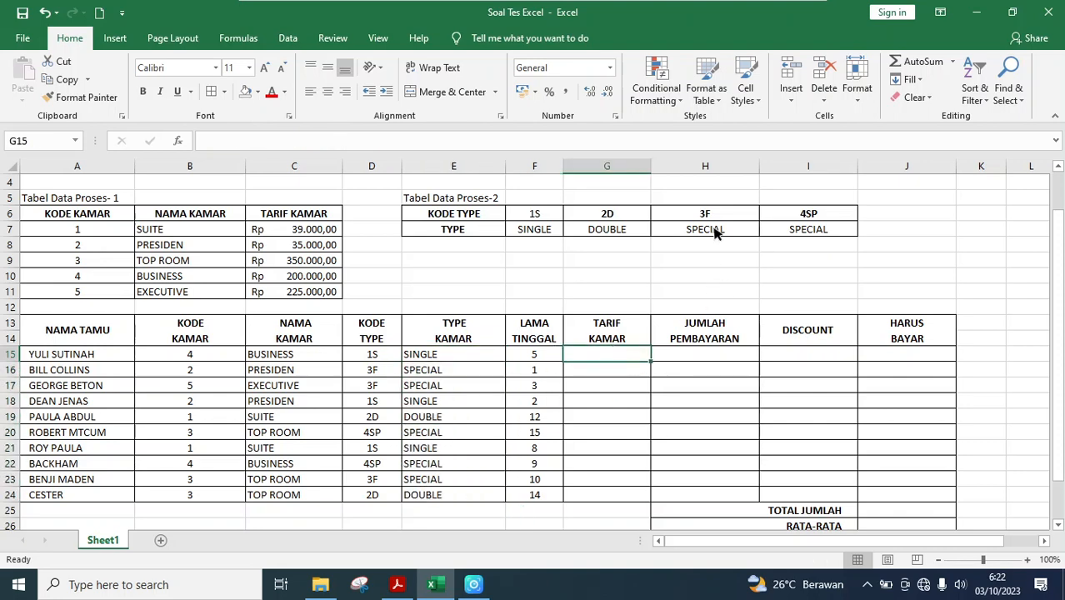
{"action": "left_click_drag", "start_coordinate": [651, 171], "coordinate": [657, 173]}
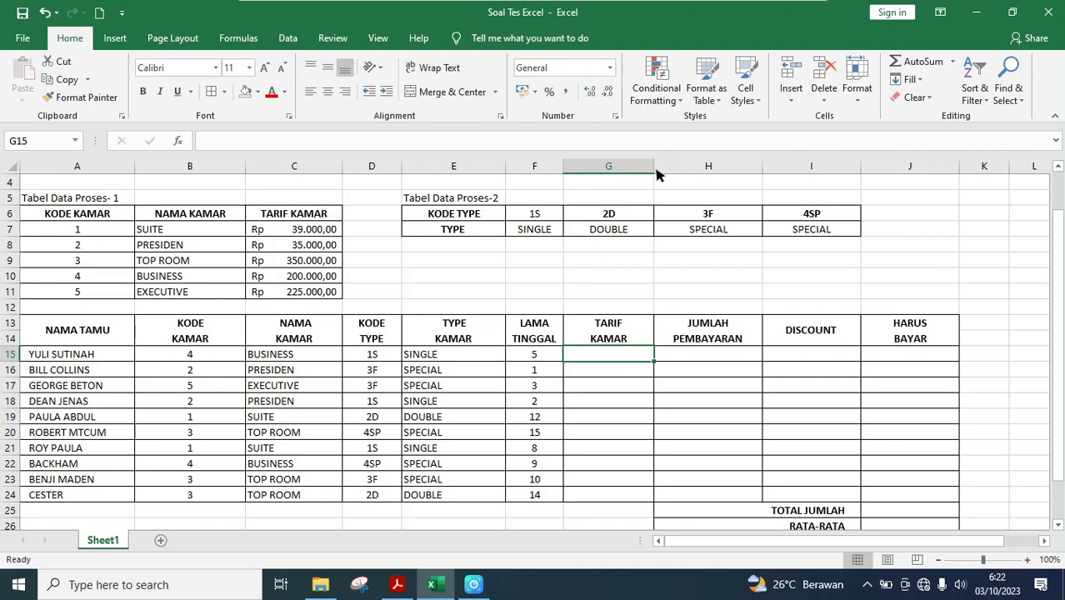
{"action": "type", "text": "=VLO"}
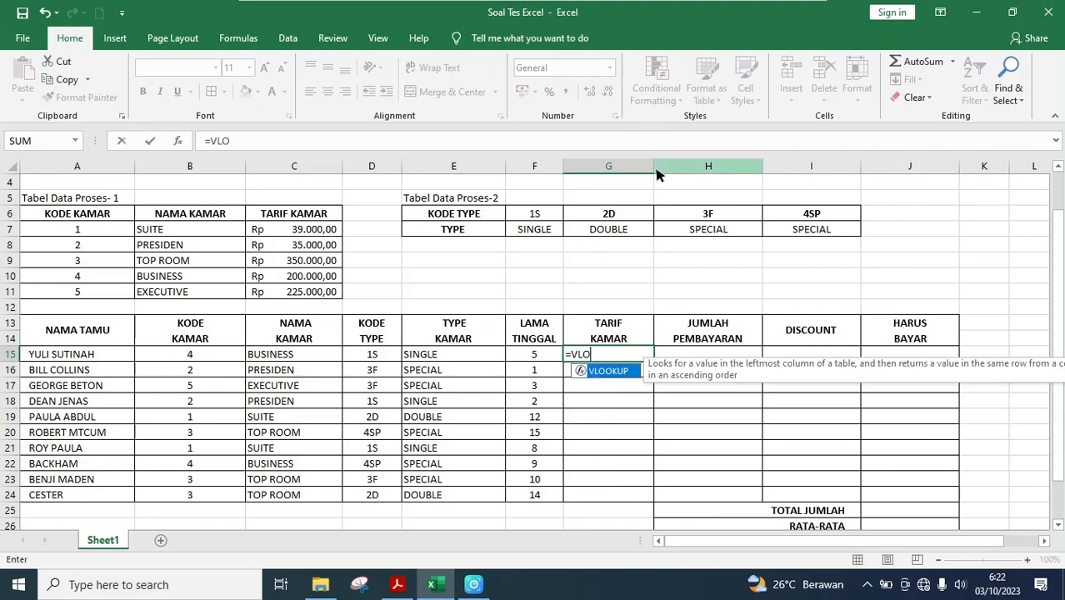
{"action": "type", "text": "OKUP("}
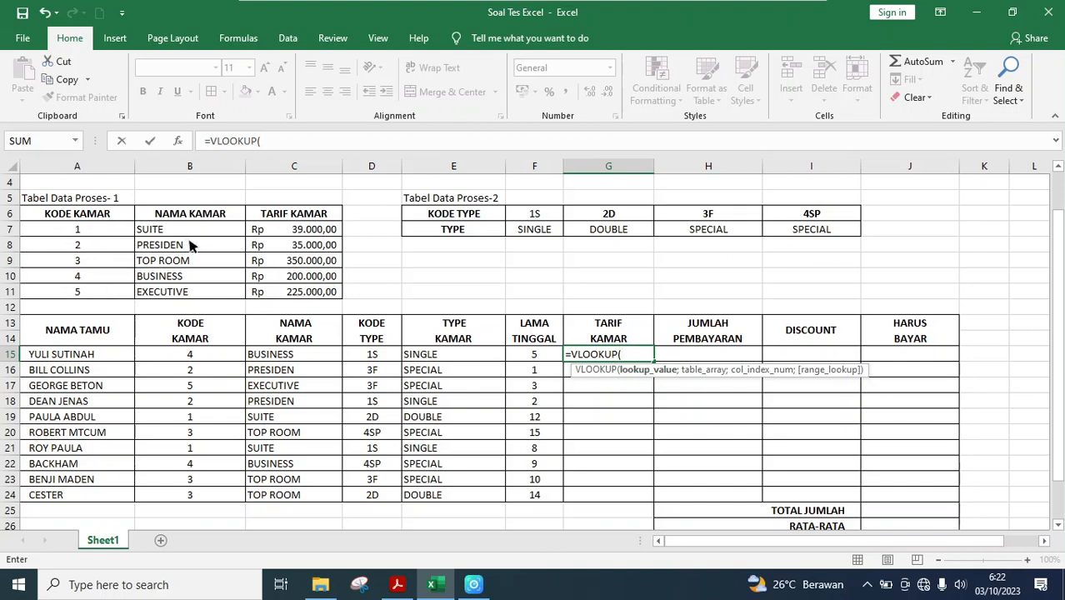
{"action": "left_click", "coordinate": [206, 357]}
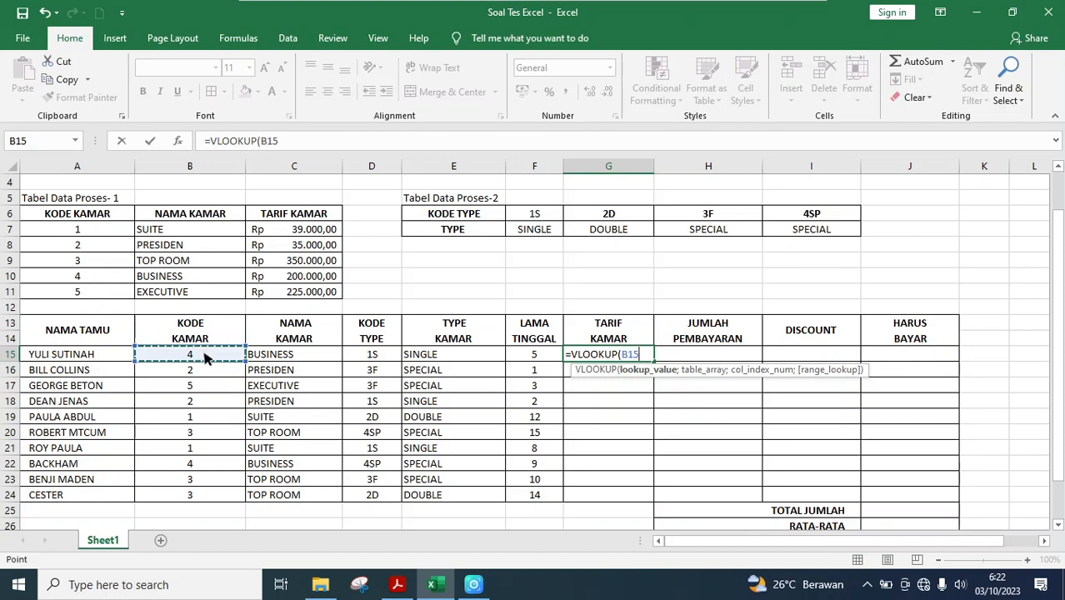
{"action": "type", "text": ";"}
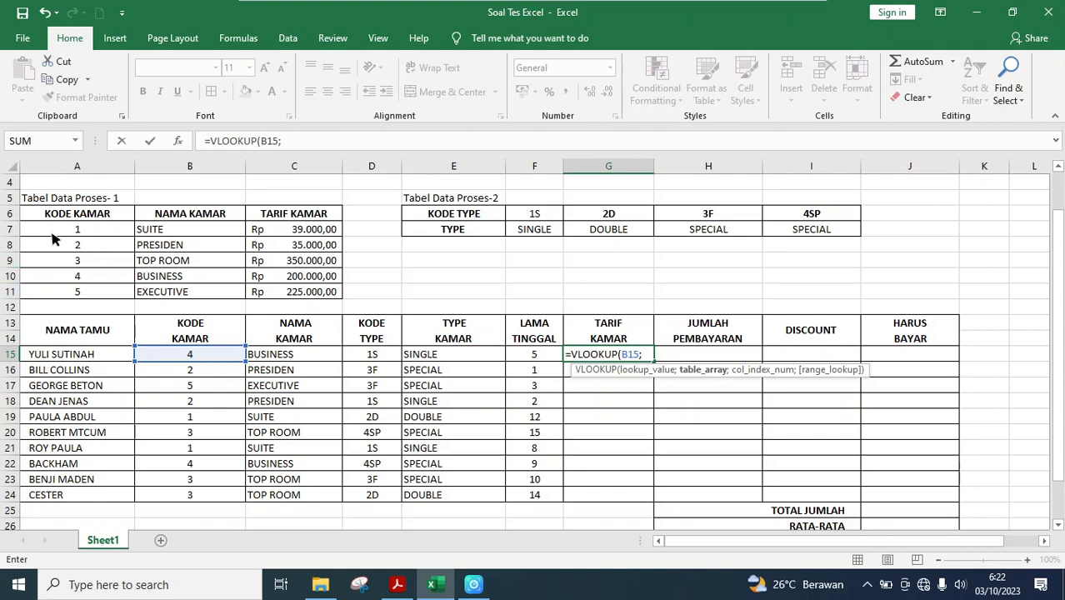
Finish the G15 VLOOKUP with the absolute table array $A$7:$C$11, column index 3 and exact match FALSE
{"action": "left_click_drag", "start_coordinate": [57, 236], "coordinate": [307, 290]}
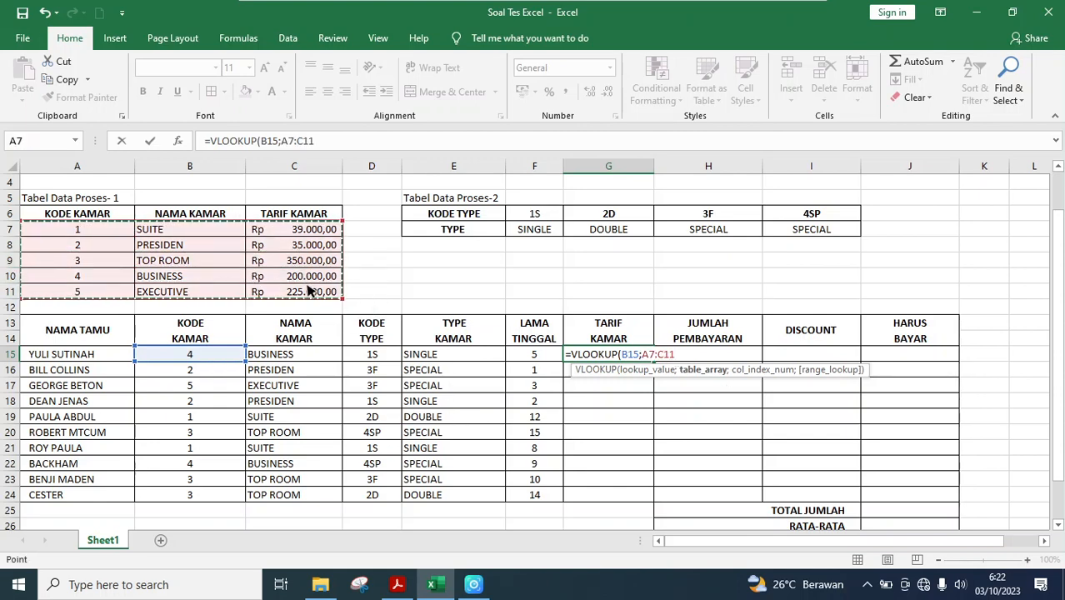
{"action": "key", "text": "F4"}
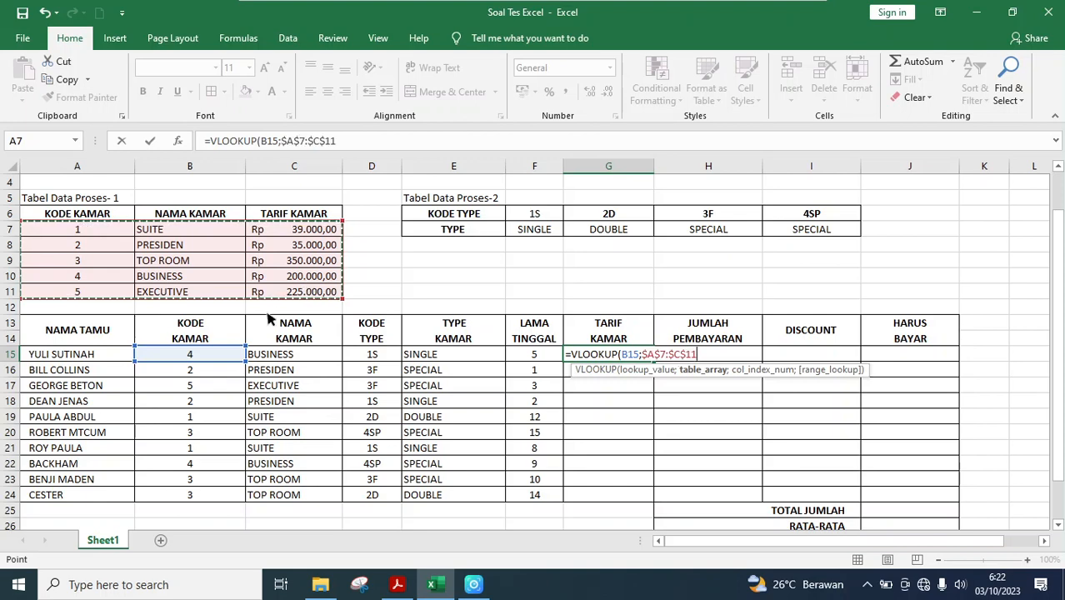
{"action": "type", "text": ";"}
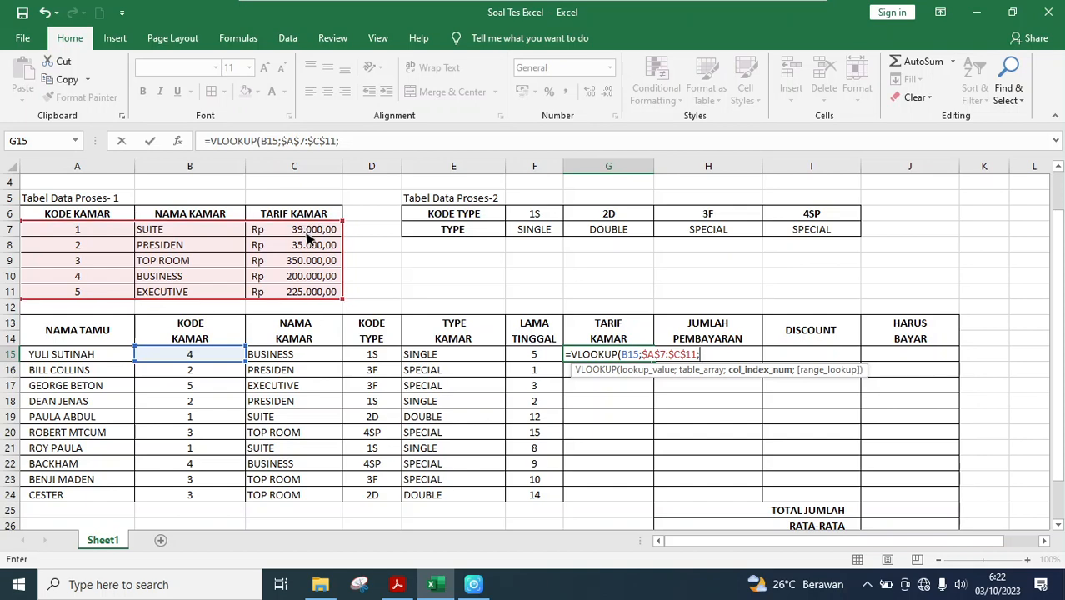
{"action": "type", "text": "3;"}
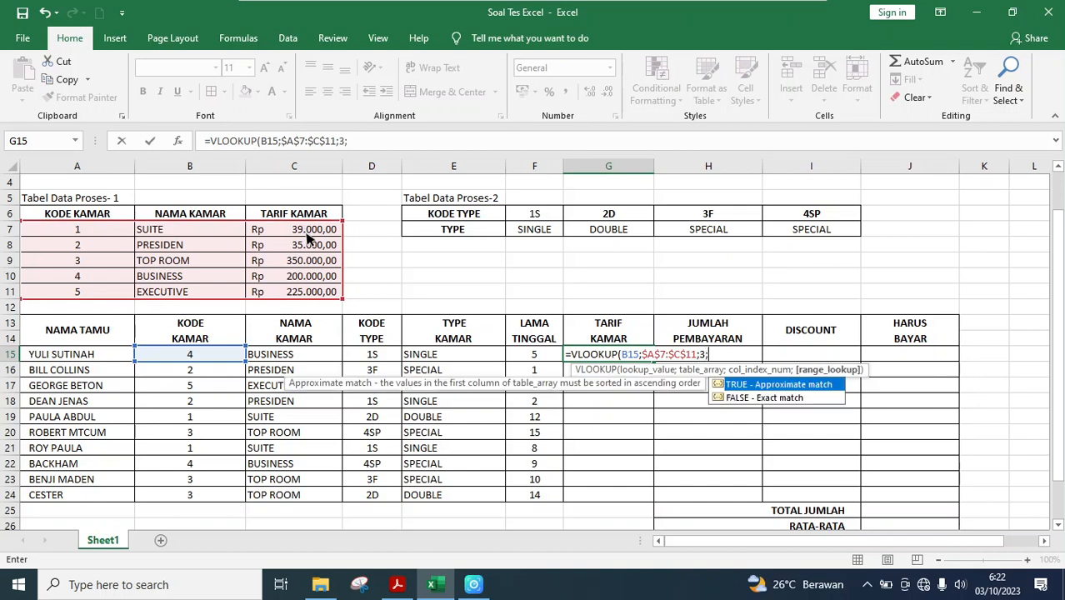
{"action": "double_click", "coordinate": [739, 399]}
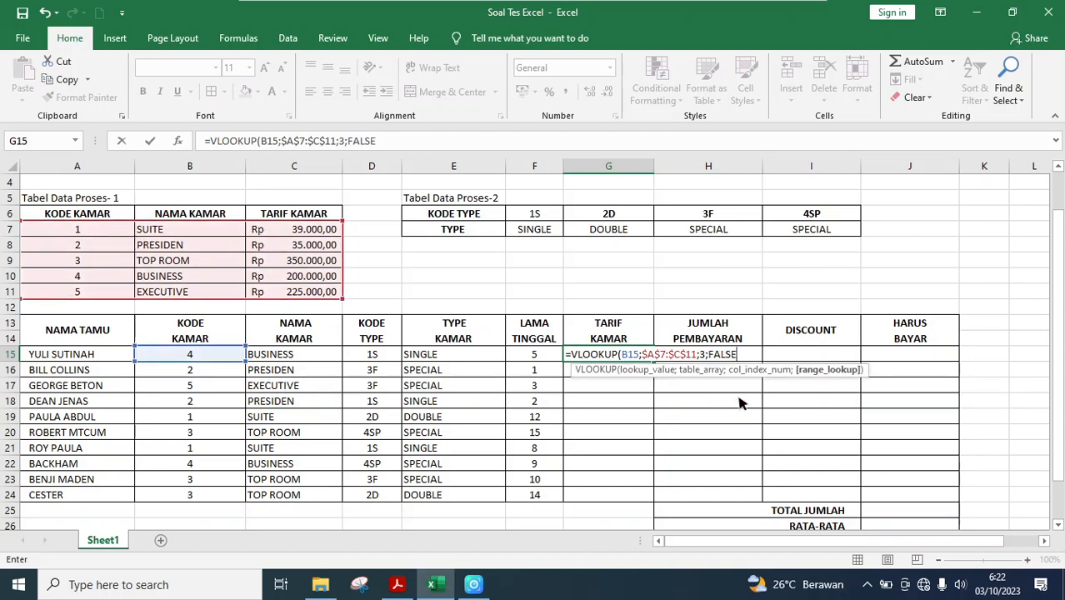
{"action": "type", "text": ")"}
{"action": "key", "text": "Return"}
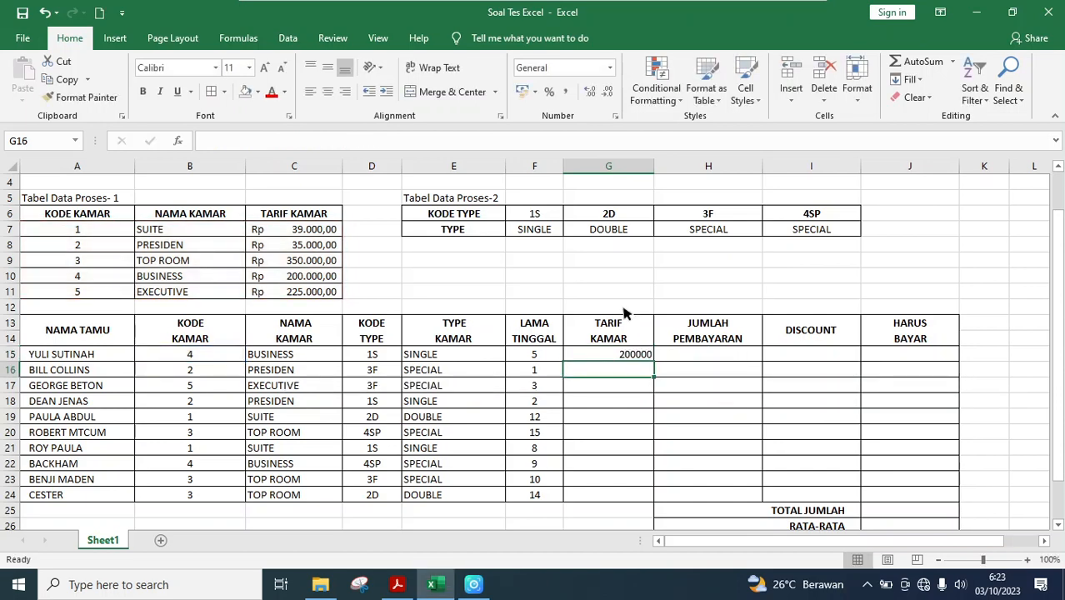
Fill the G15 formula down to G24 and apply the Accounting number format to the TARIF KAMAR values
{"action": "left_click", "coordinate": [640, 357]}
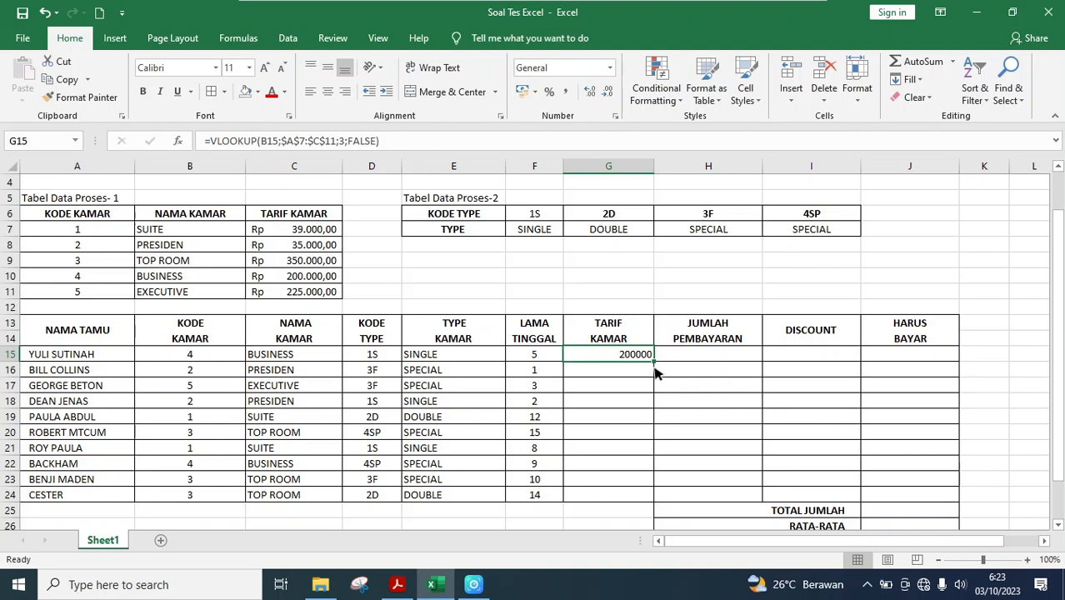
{"action": "left_click_drag", "start_coordinate": [654, 361], "coordinate": [655, 501]}
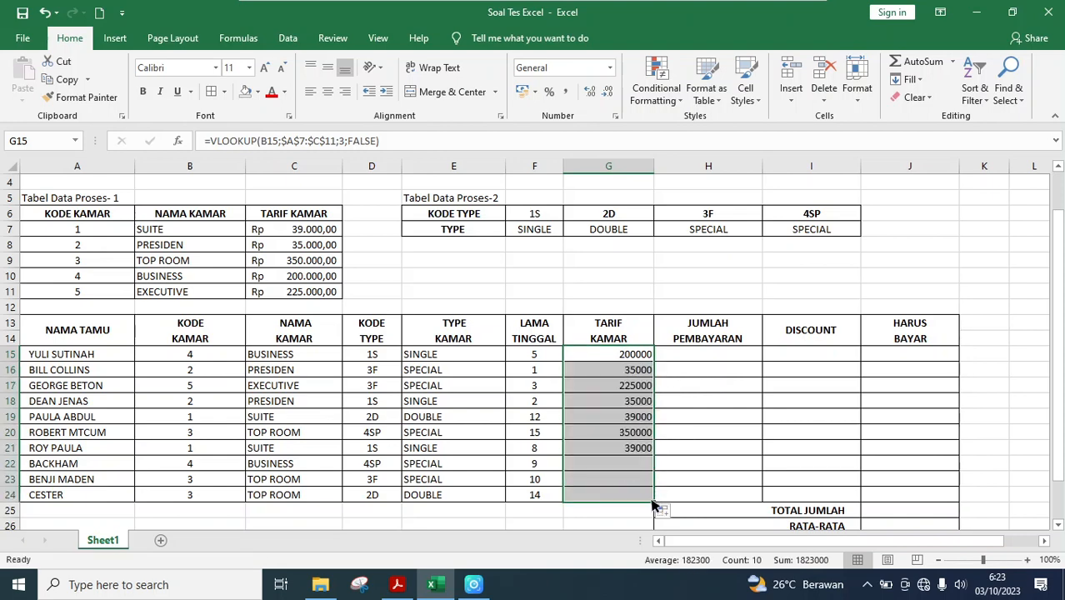
{"action": "left_click", "coordinate": [609, 68]}
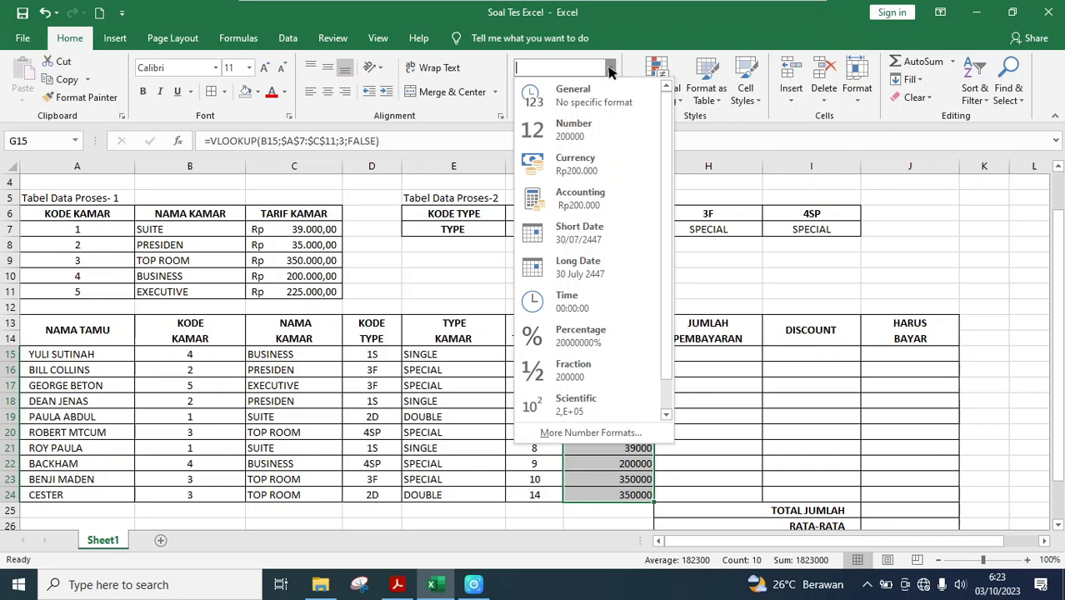
{"action": "left_click", "coordinate": [579, 198]}
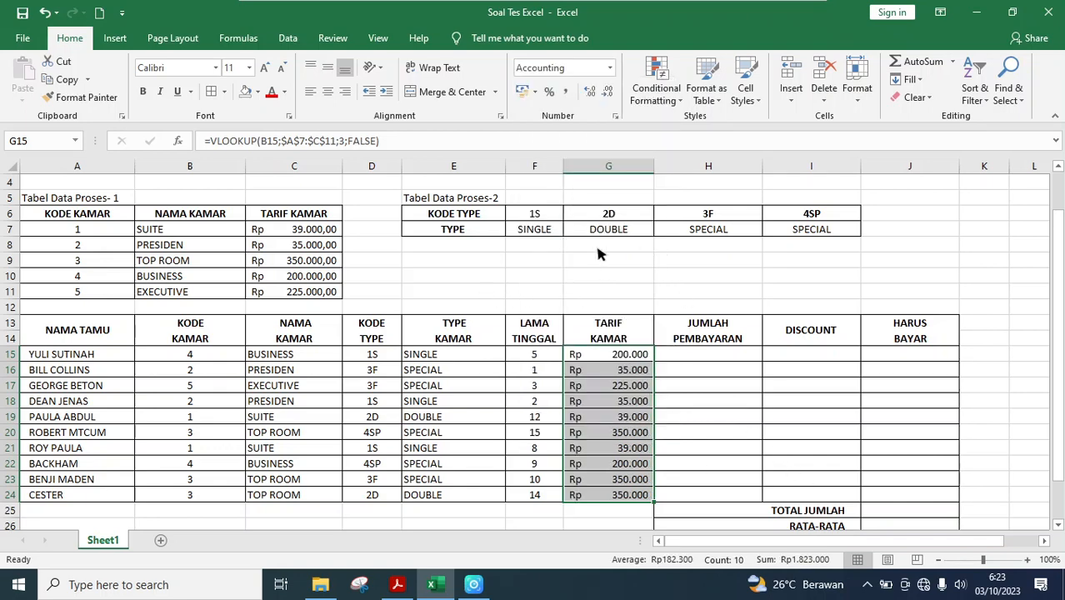
Show the TARIF KAMAR amounts in G15:G24 with two decimal places
{"action": "left_click", "coordinate": [593, 95]}
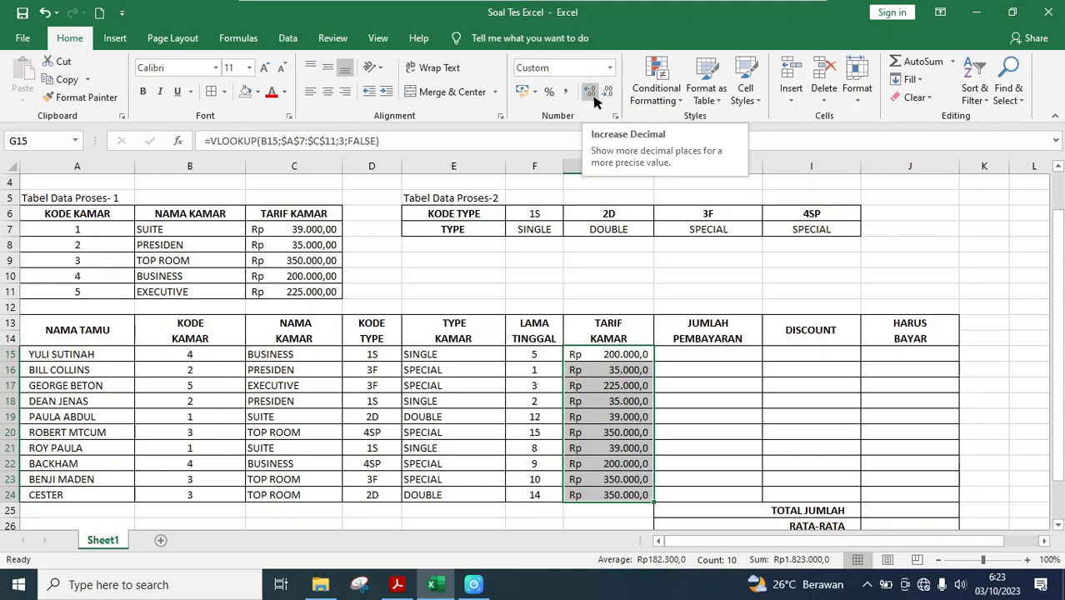
{"action": "left_click", "coordinate": [593, 97]}
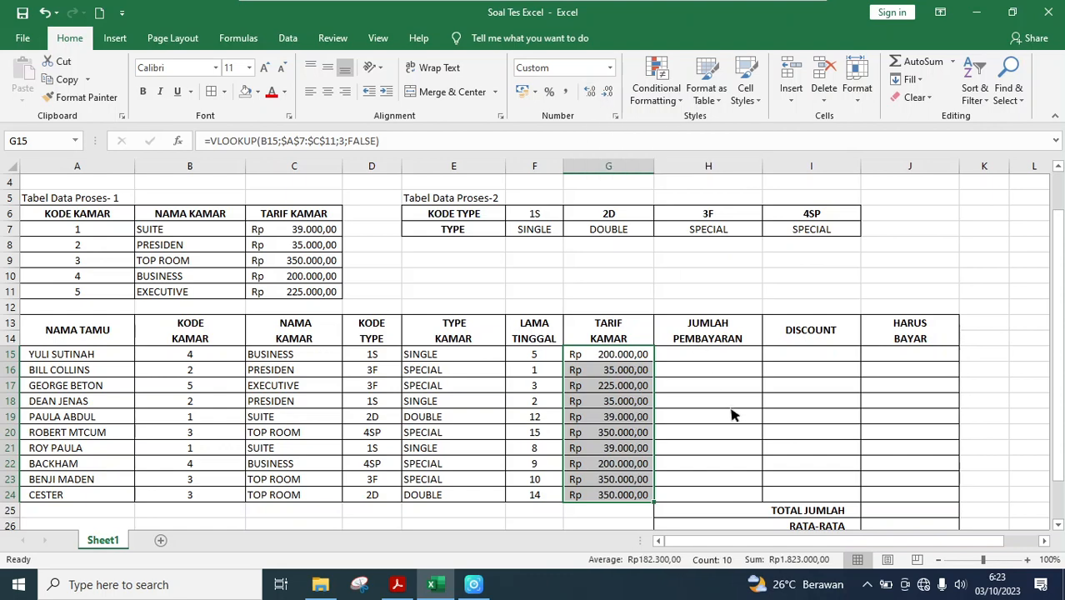
Select the first JUMLAH PEMBAYARAN cell, H15, and check the RUMUS 4 rule in the Ujian Excel PDF before returning to the workbook
{"action": "left_click", "coordinate": [735, 358]}
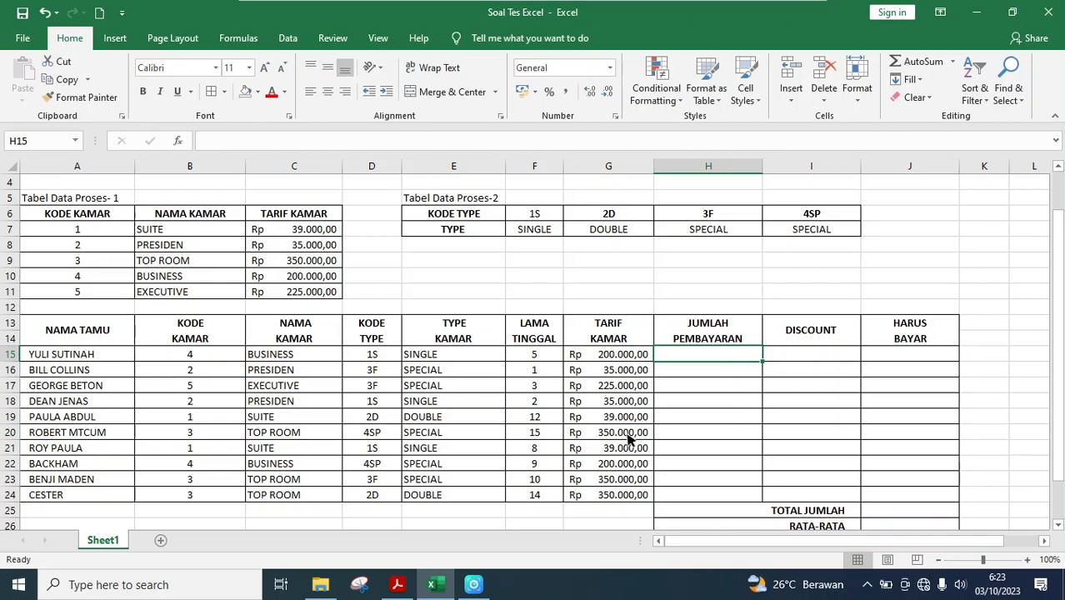
{"action": "scroll", "coordinate": [617, 399], "scroll_direction": "down", "scroll_amount": 2}
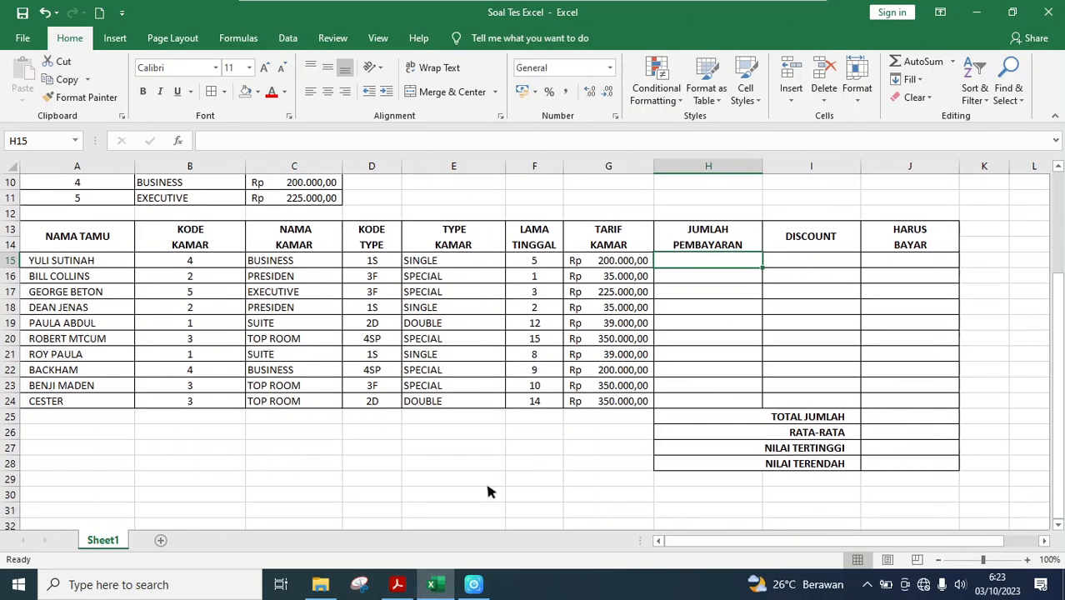
{"action": "left_click", "coordinate": [397, 584]}
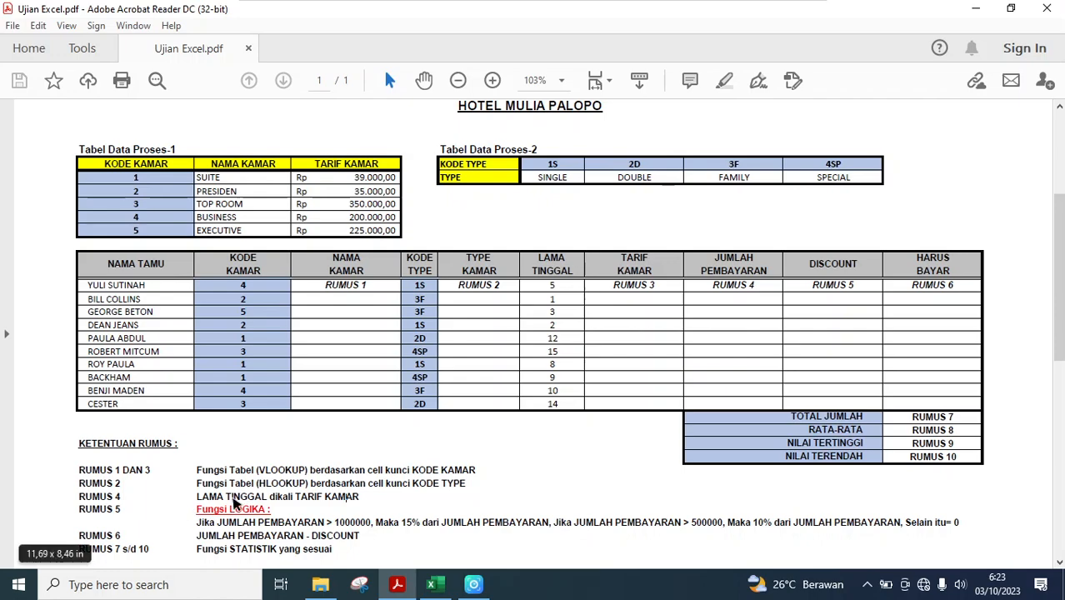
{"action": "left_click", "coordinate": [976, 8]}
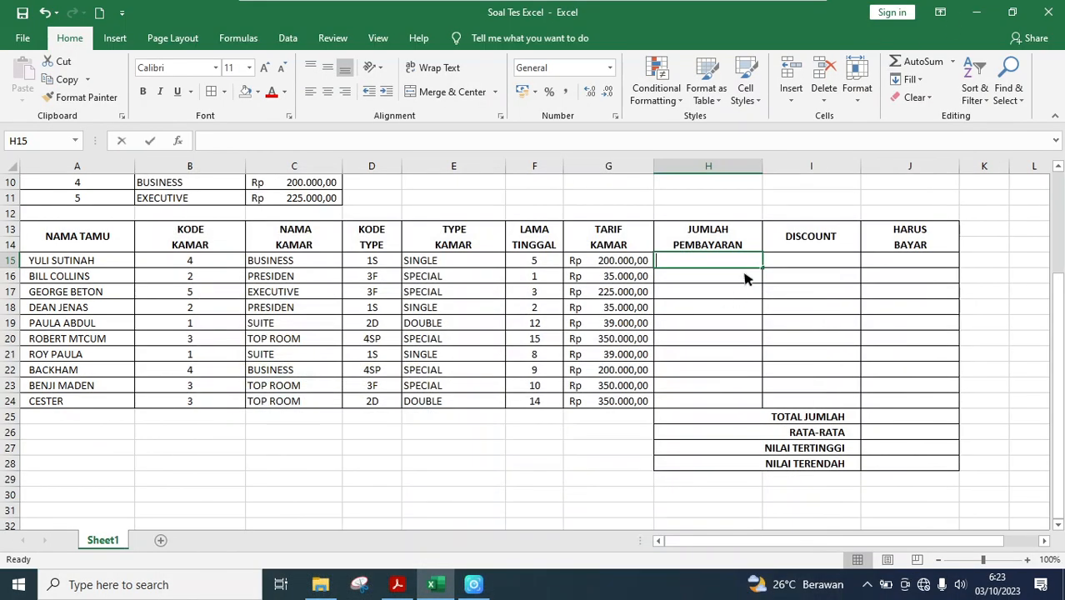
Calculate JUMLAH PEMBAYARAN in H15 with =F15*G15 and fill the formula down to H24
{"action": "type", "text": "="}
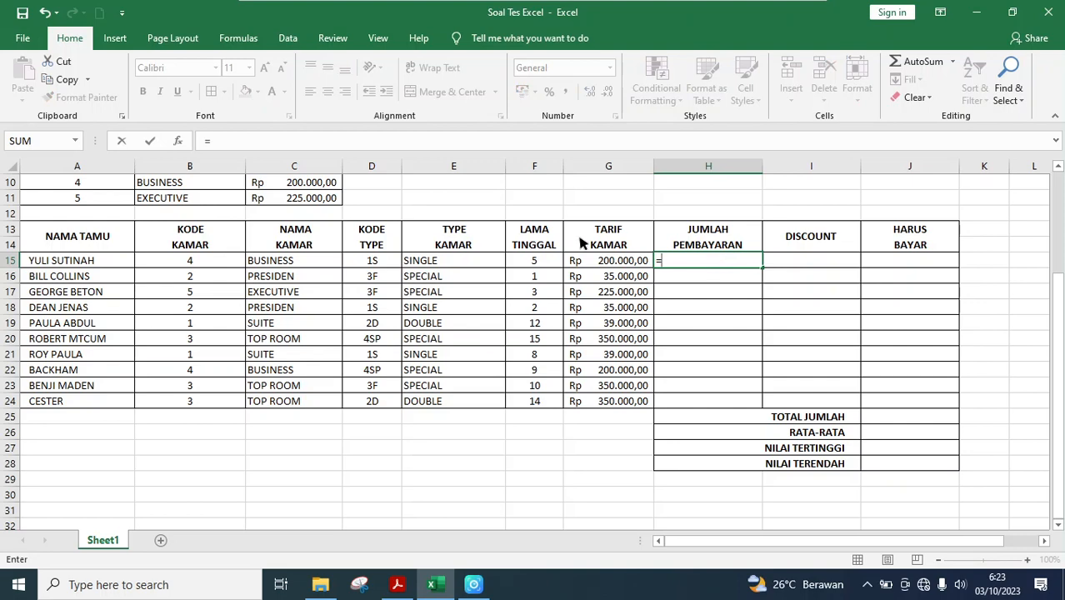
{"action": "left_click", "coordinate": [528, 264]}
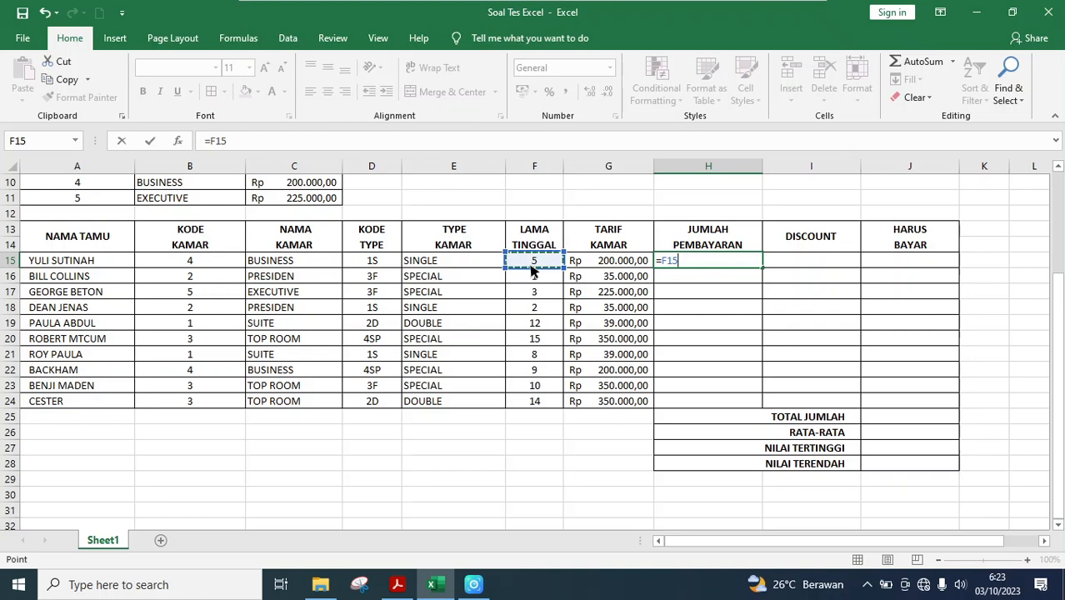
{"action": "type", "text": "*"}
{"action": "left_click", "coordinate": [617, 264]}
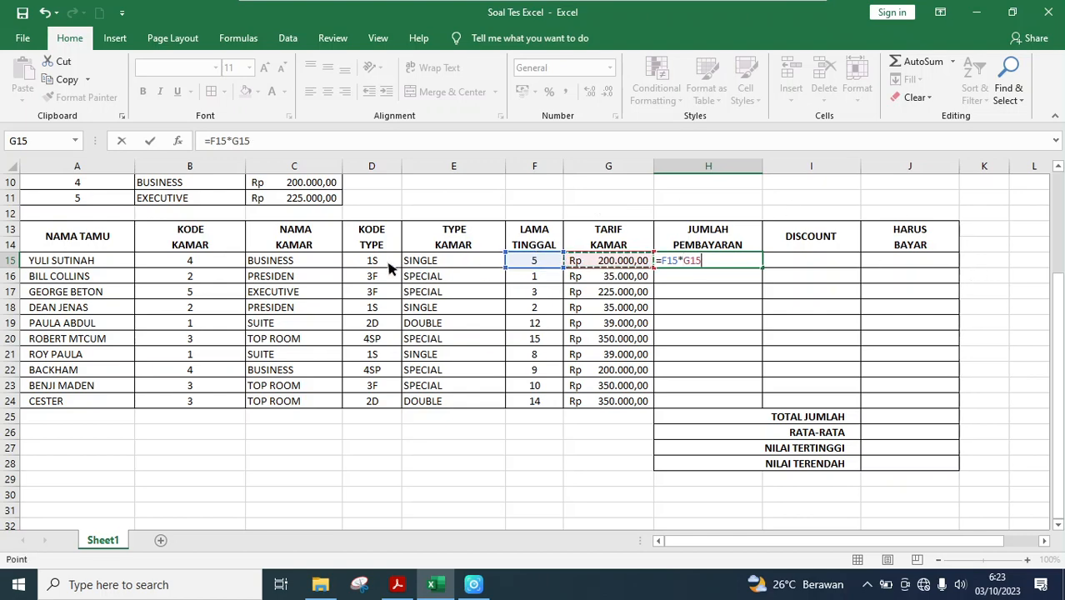
{"action": "key", "text": "Return"}
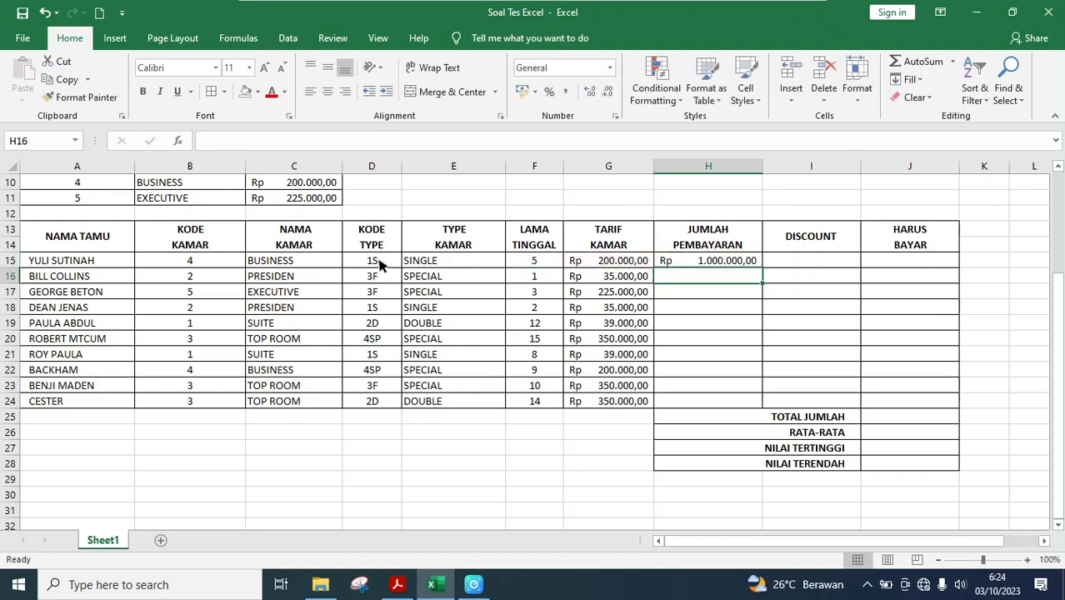
{"action": "left_click", "coordinate": [749, 262]}
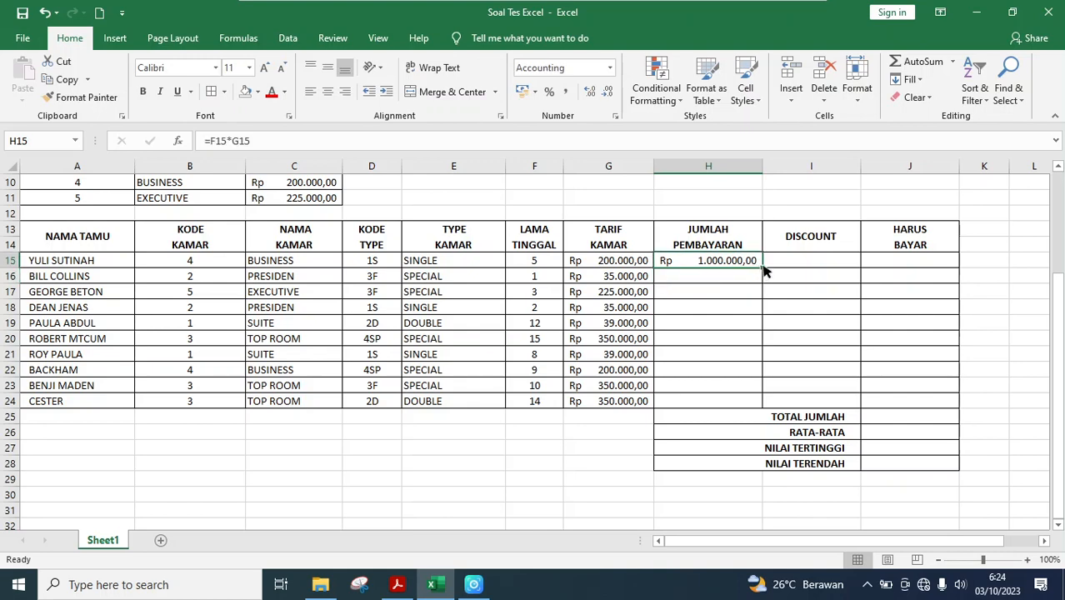
{"action": "left_click_drag", "start_coordinate": [766, 271], "coordinate": [763, 408]}
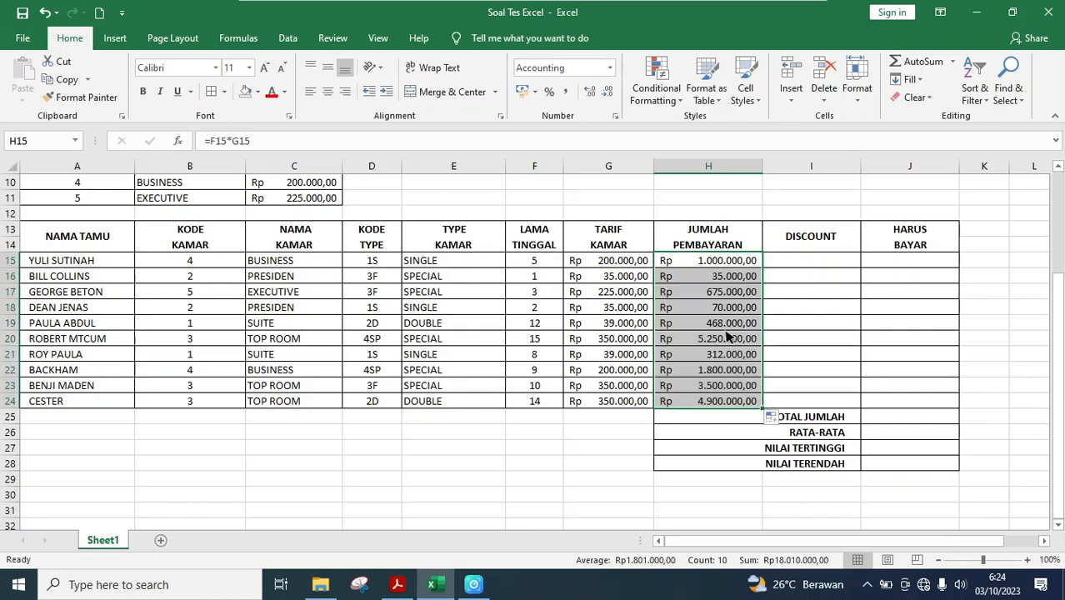
Select the first DISCOUNT cell, I15, and read the RUMUS 5 logic rule in the Ujian Excel PDF
{"action": "left_click", "coordinate": [838, 266]}
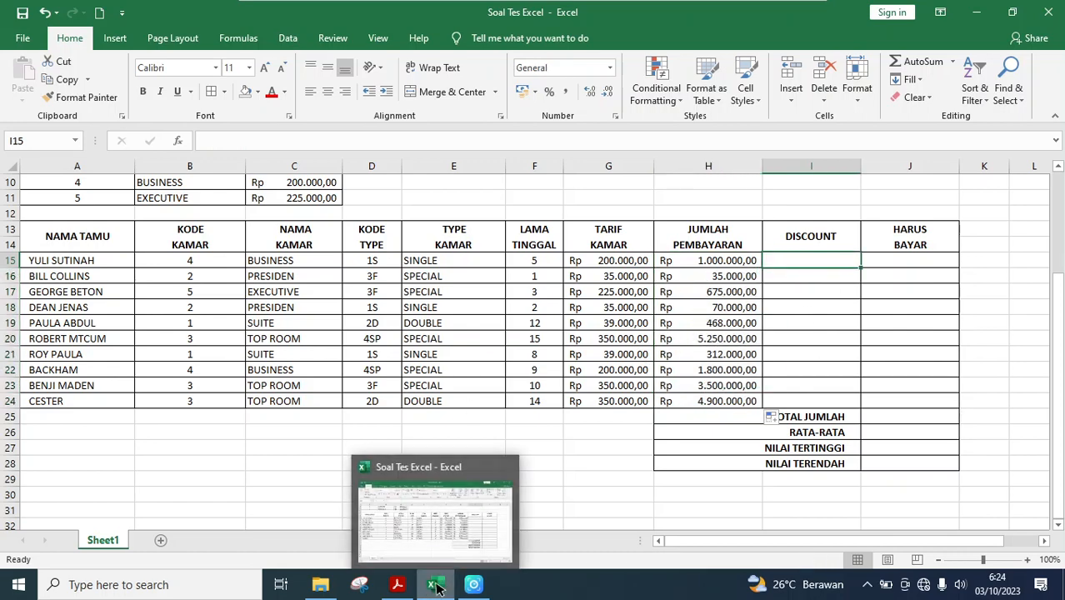
{"action": "mouse_move", "coordinate": [414, 590]}
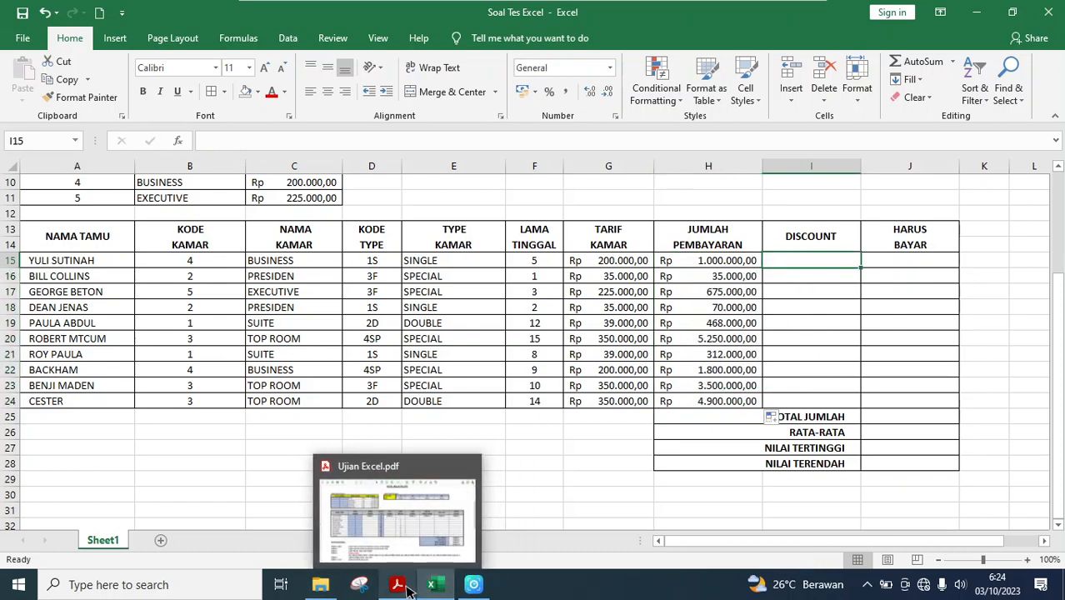
{"action": "left_click", "coordinate": [414, 587]}
{"action": "scroll", "coordinate": [333, 501], "scroll_direction": "down", "scroll_amount": 2}
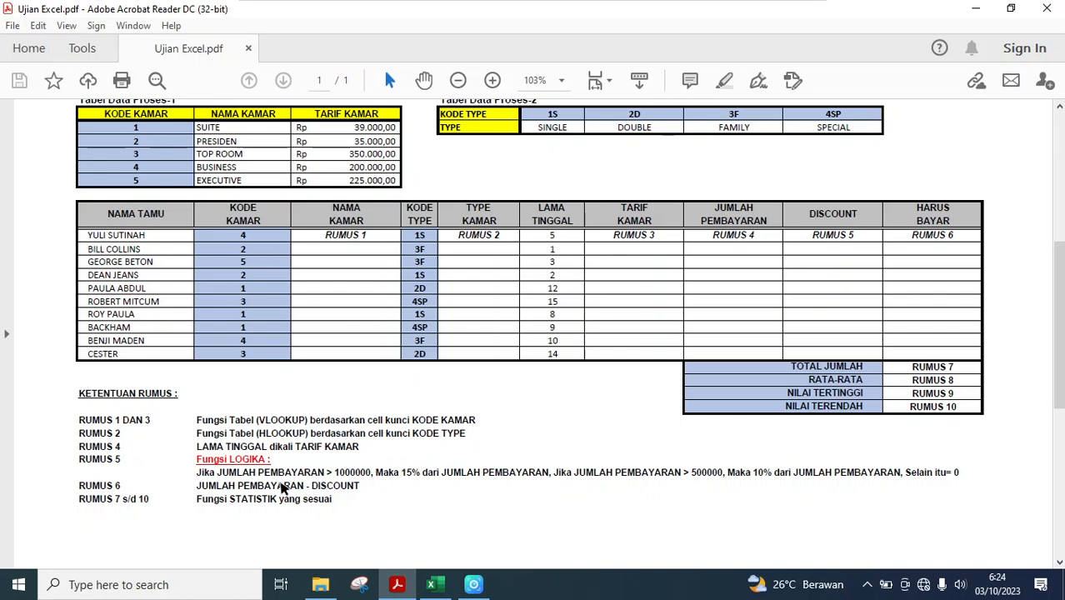
{"action": "scroll", "coordinate": [305, 463], "scroll_direction": "down", "scroll_amount": 1}
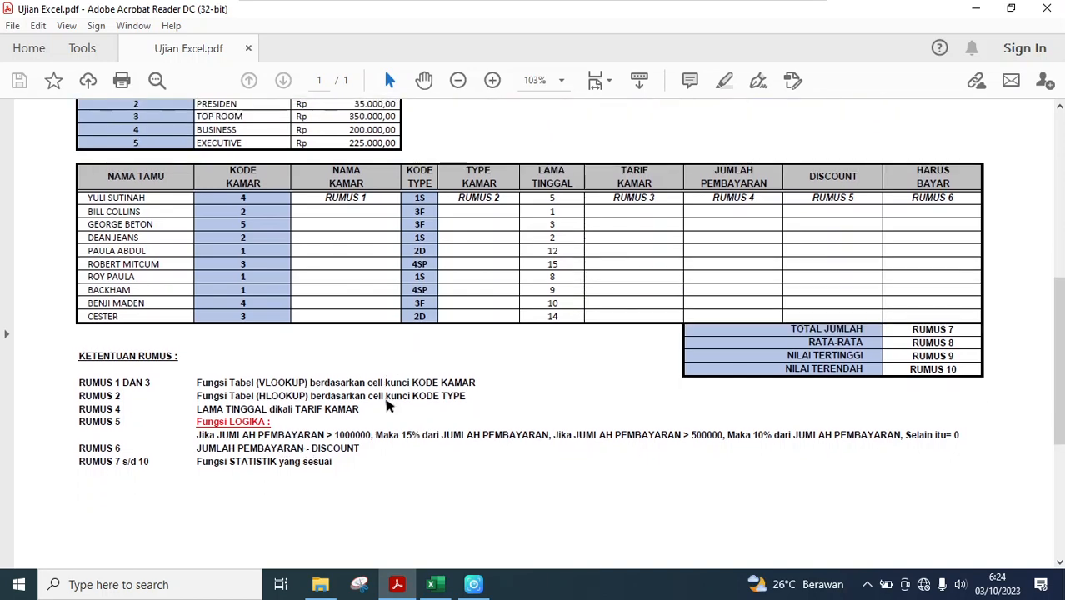
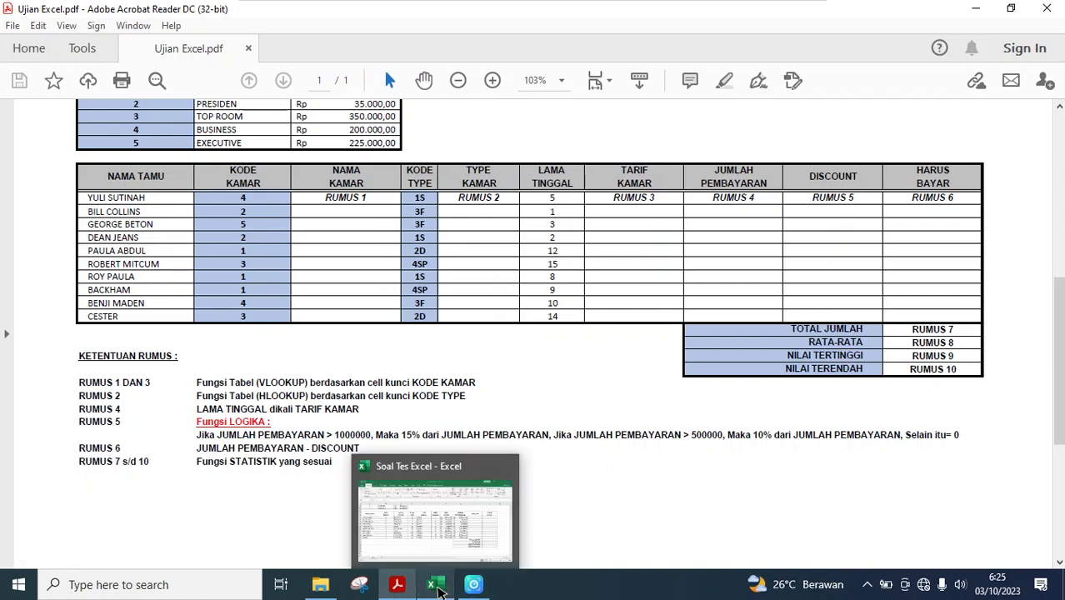
Return to Excel and start an IF formula in I15 with the logical test H15>1000000, following the RUMUS 5 rule in the PDF
{"action": "left_click", "coordinate": [437, 587]}
{"action": "type", "text": "="}
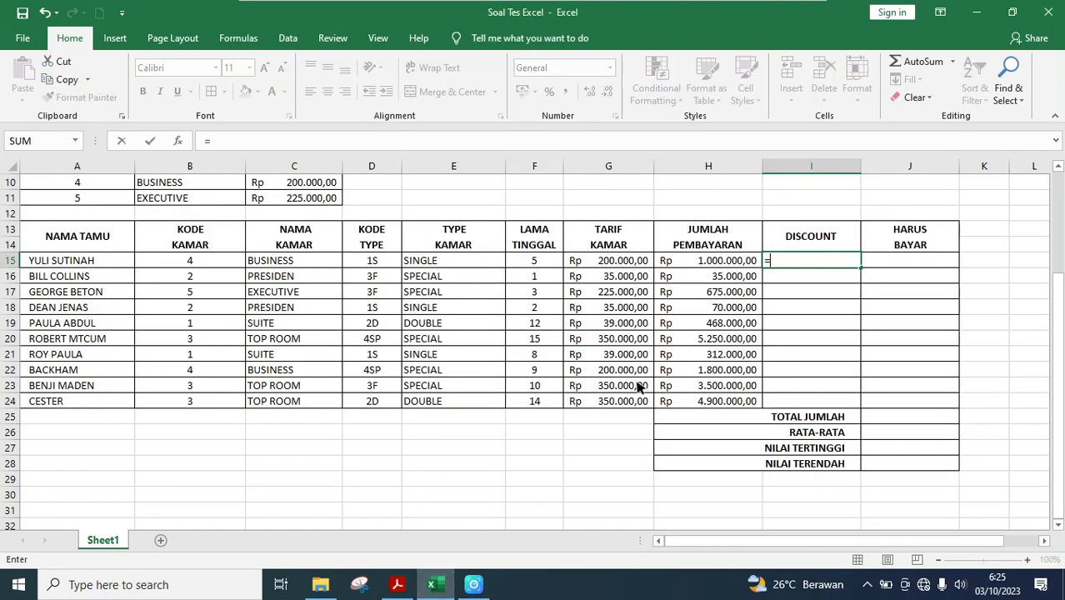
{"action": "type", "text": "IF"}
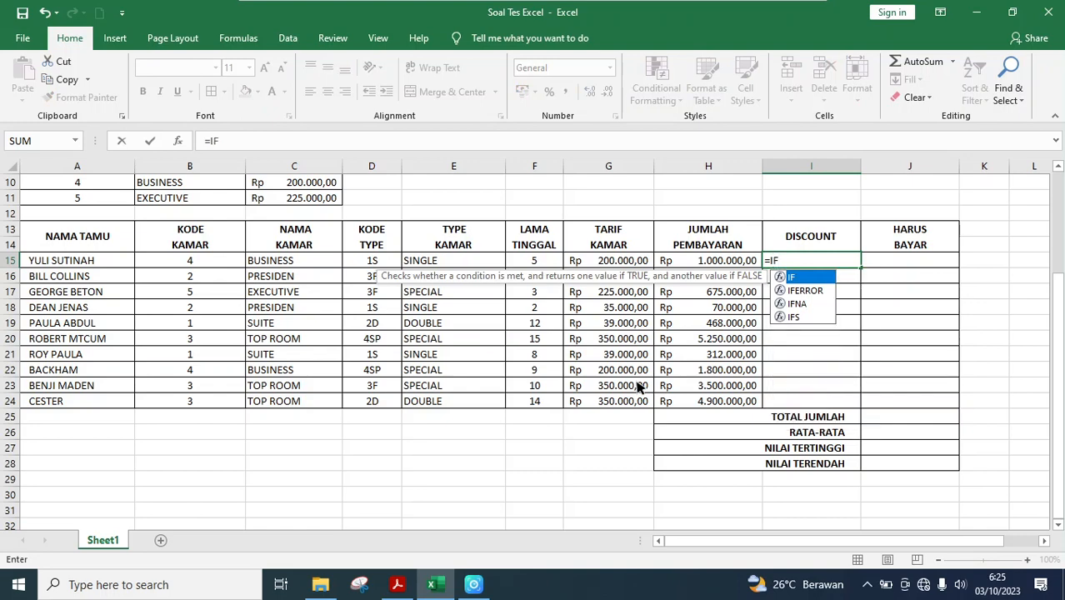
{"action": "type", "text": "("}
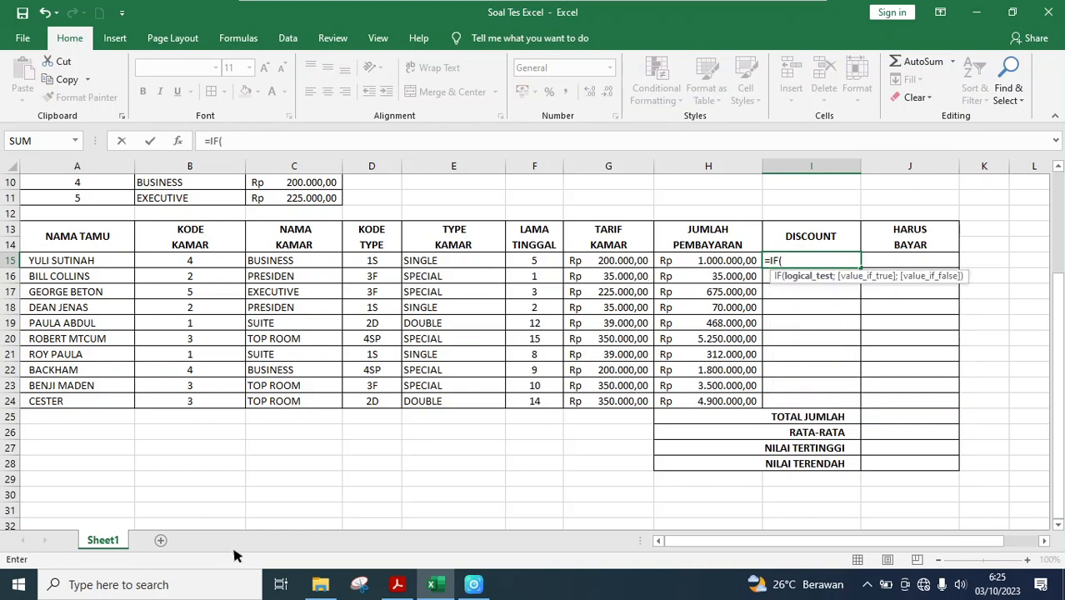
{"action": "left_click", "coordinate": [397, 586]}
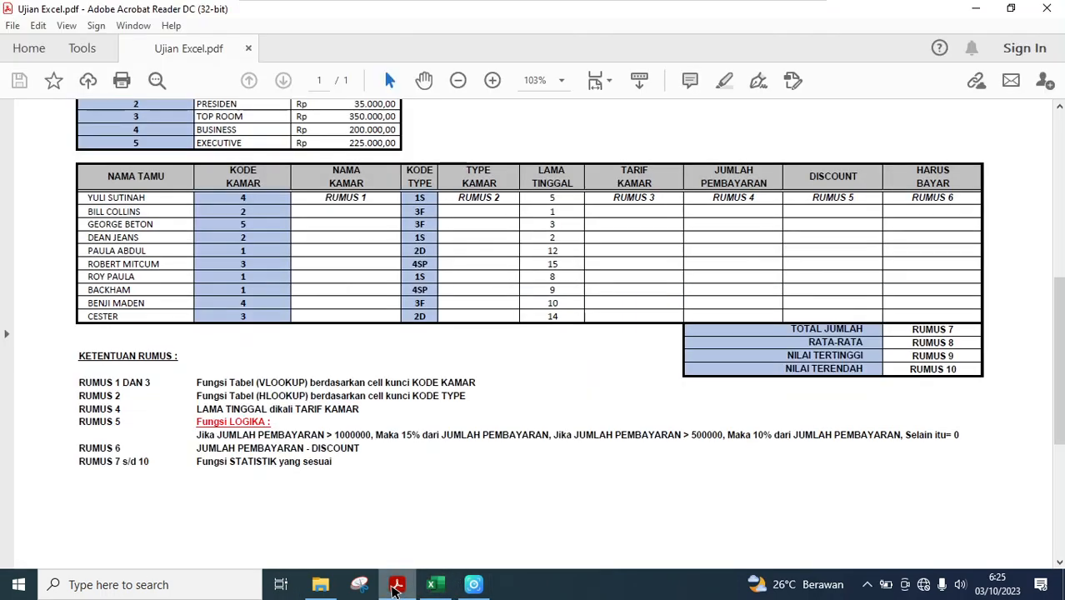
{"action": "left_click", "coordinate": [431, 585]}
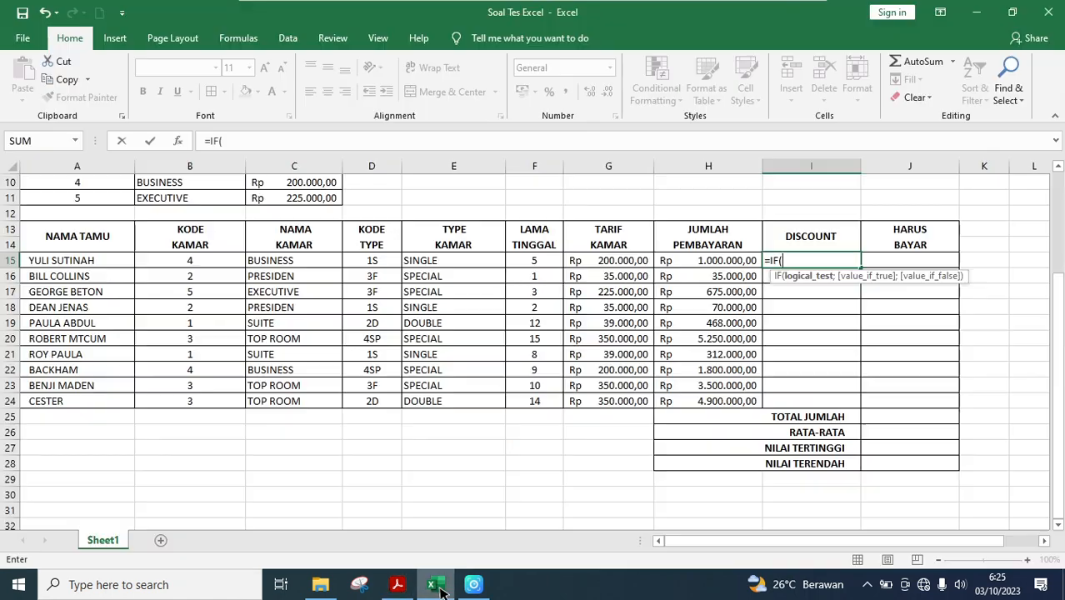
{"action": "left_click", "coordinate": [708, 262]}
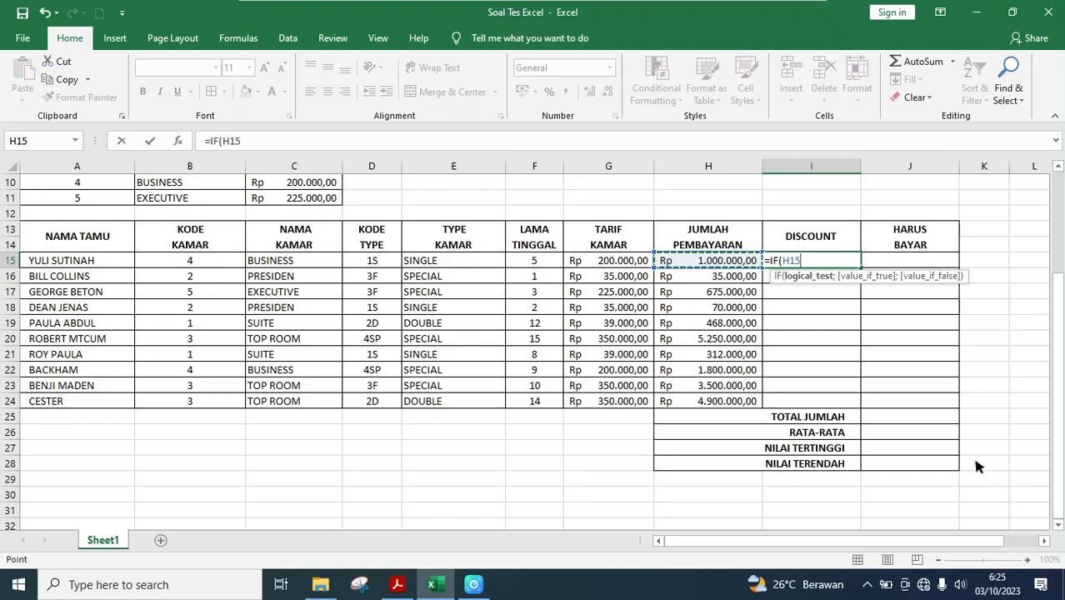
{"action": "type", "text": ">"}
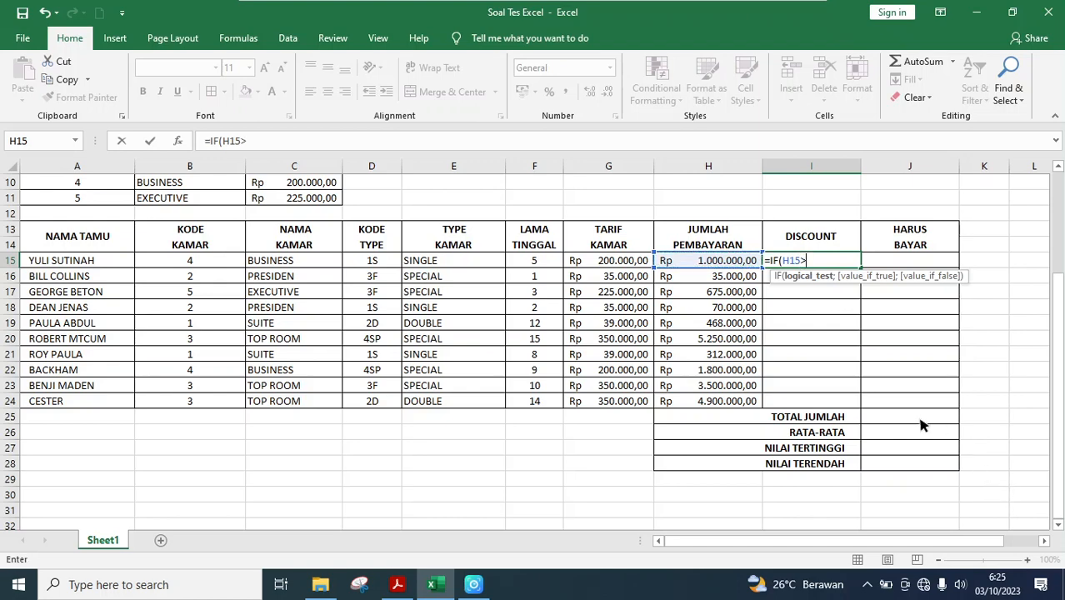
{"action": "type", "text": "1000000"}
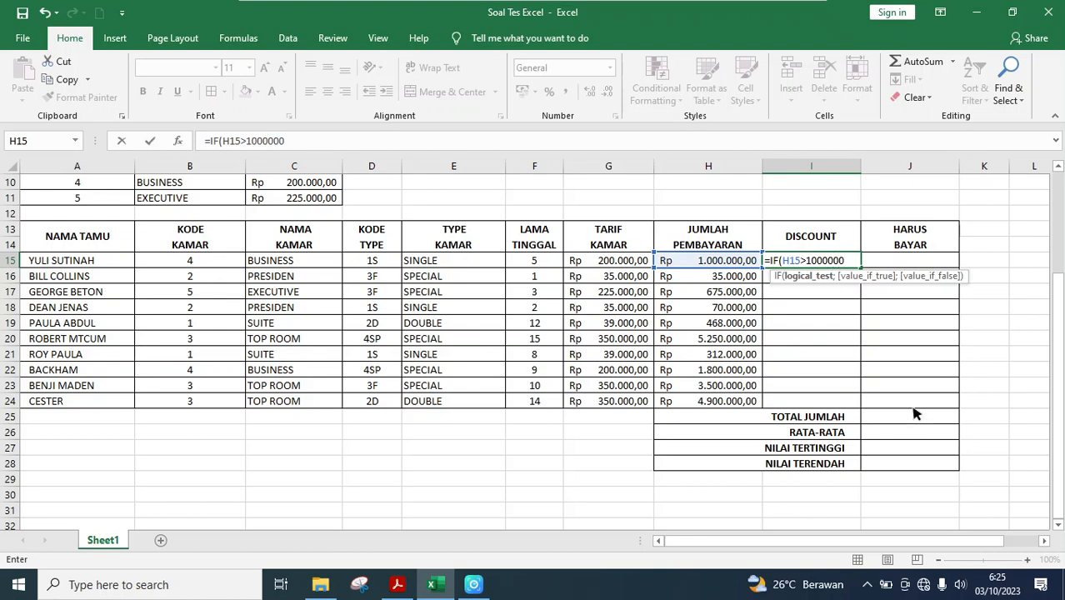
Add 15%*H15 as the value-if-true argument of the I15 IF formula, checking it against the discount rule in the PDF
{"action": "left_click", "coordinate": [396, 586]}
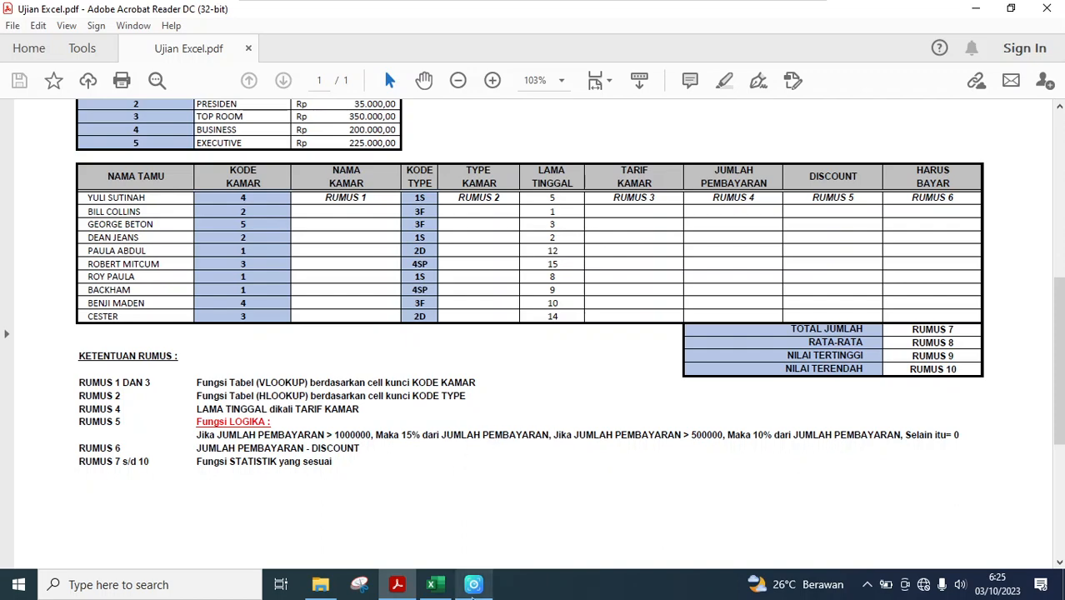
{"action": "left_click", "coordinate": [437, 586]}
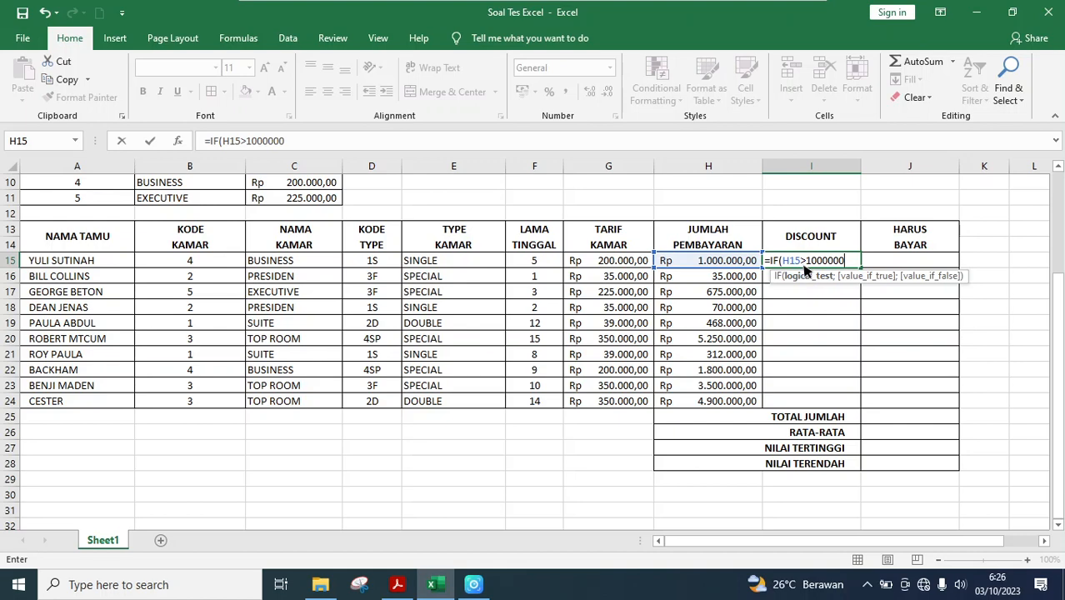
{"action": "type", "text": ";"}
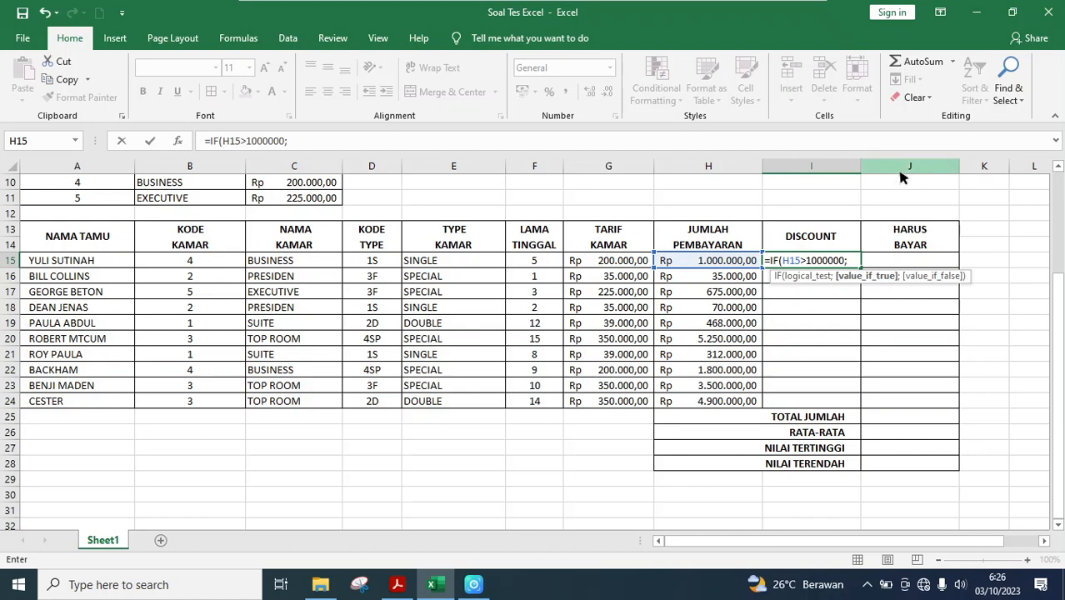
{"action": "type", "text": "15%"}
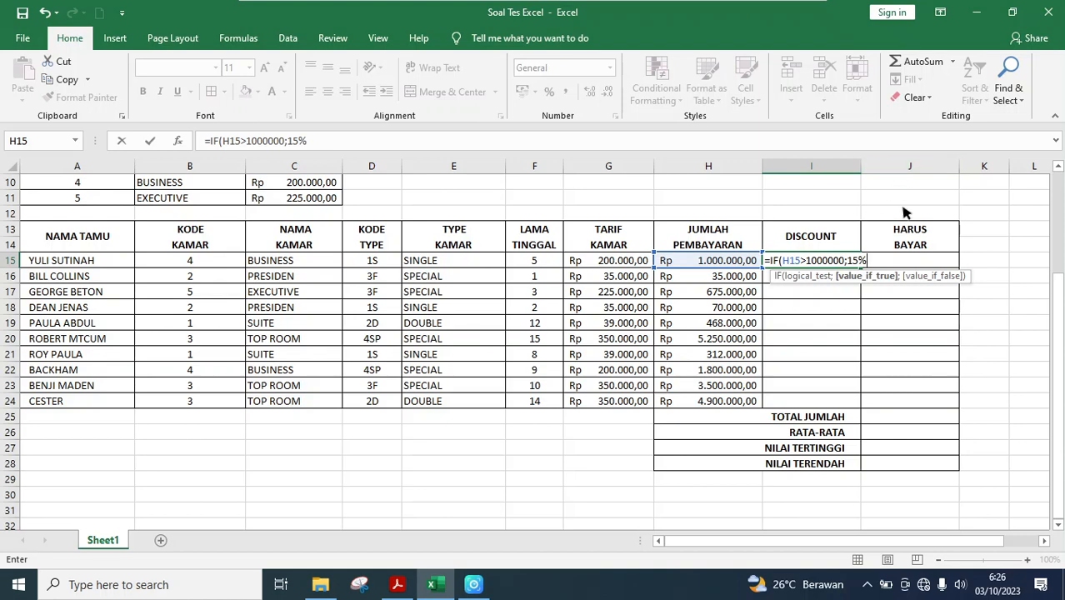
{"action": "left_click", "coordinate": [404, 587]}
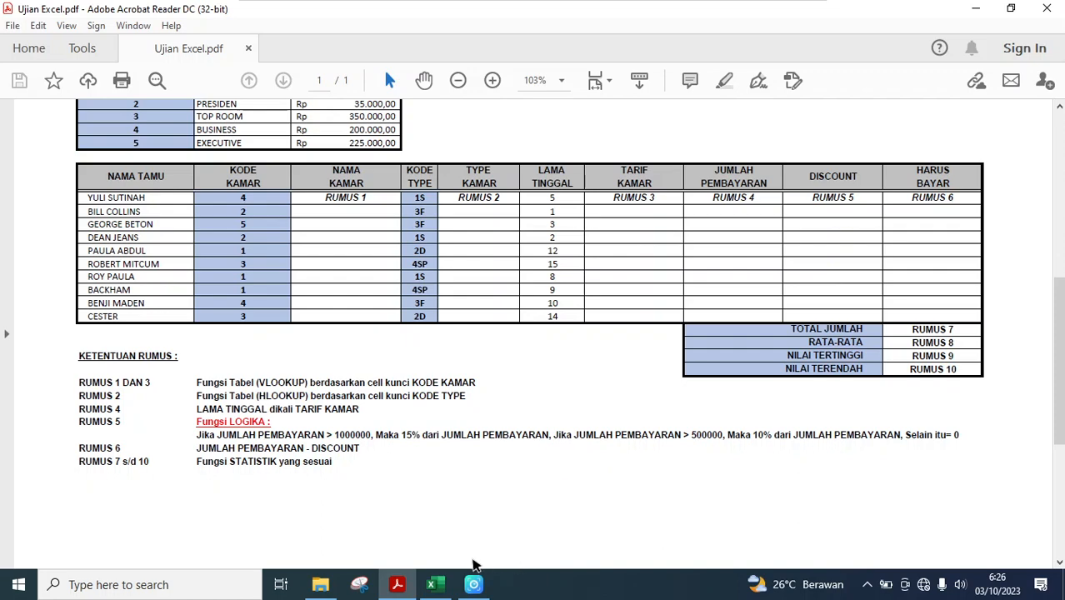
{"action": "left_click", "coordinate": [433, 584]}
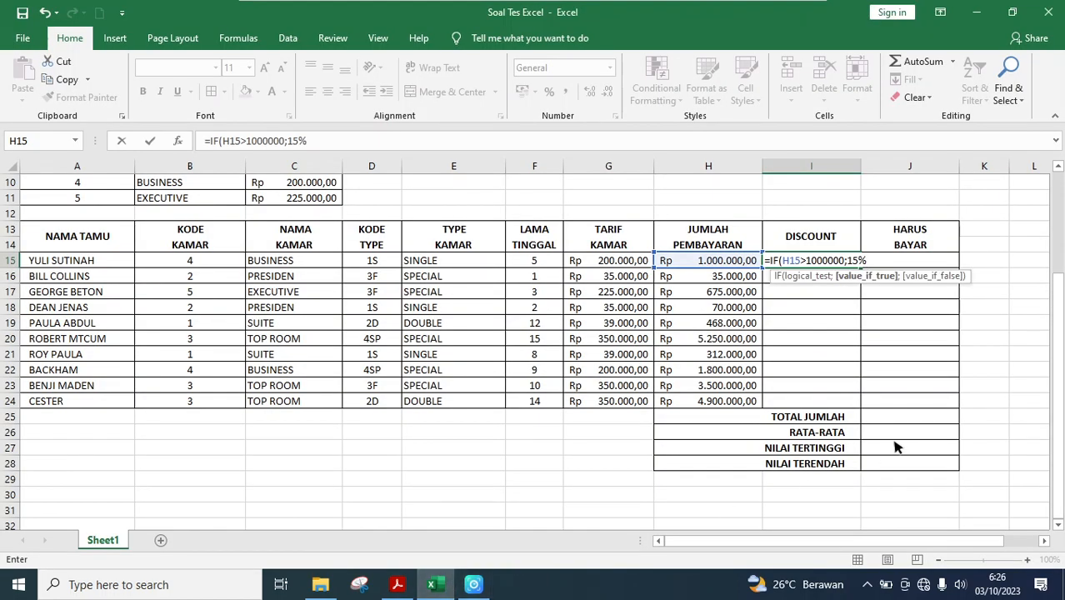
{"action": "left_click", "coordinate": [741, 264]}
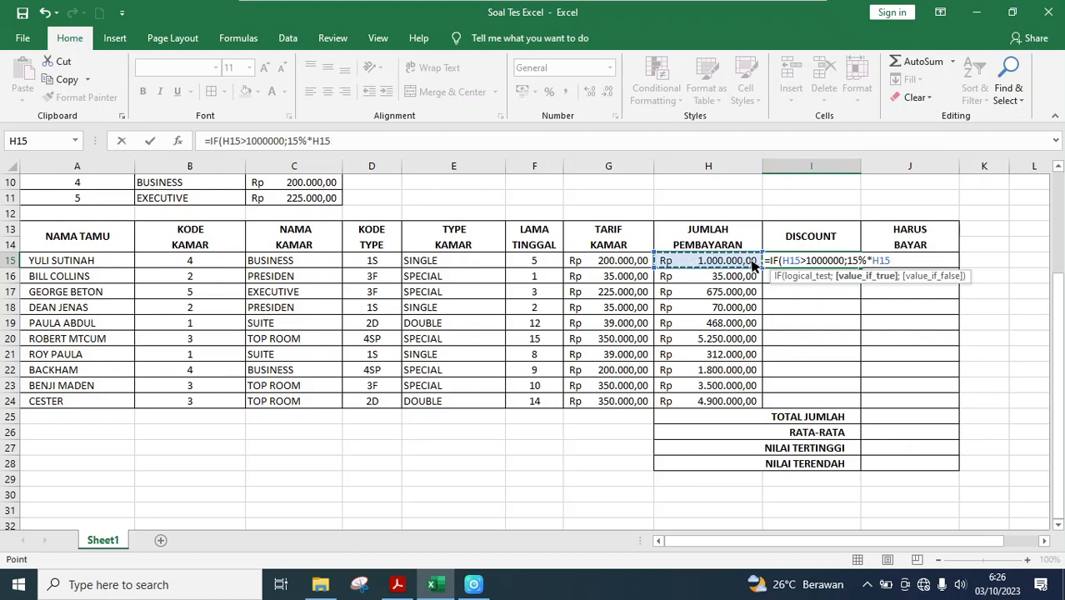
Consult the PDF for the RUMUS 5 condition that follows the 15% discount, and return to the unfinished formula in Excel
{"action": "left_click", "coordinate": [401, 590]}
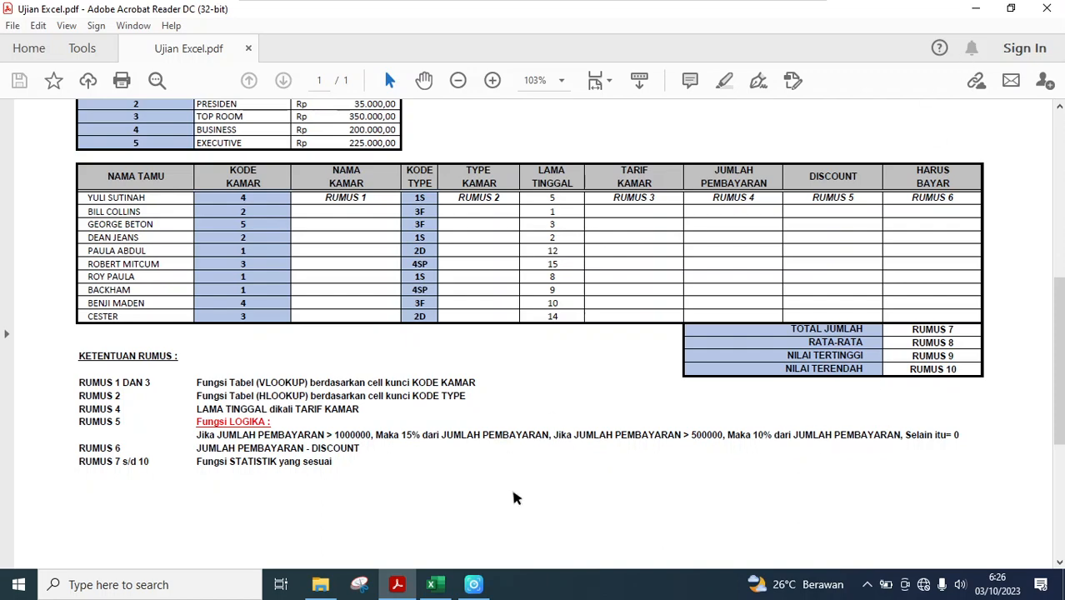
{"action": "mouse_move", "coordinate": [440, 587]}
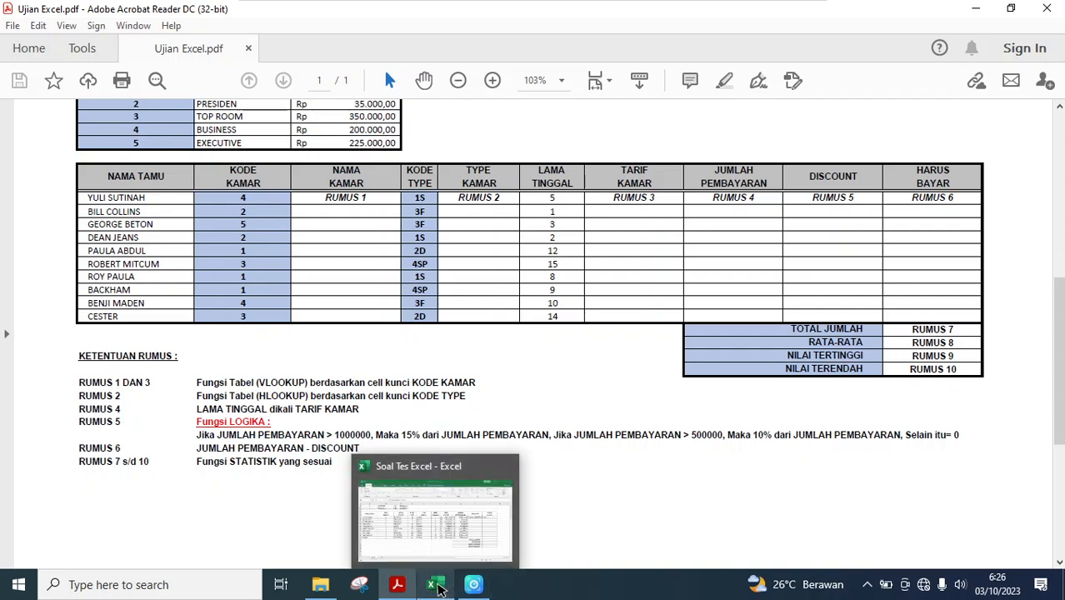
{"action": "left_click", "coordinate": [448, 541]}
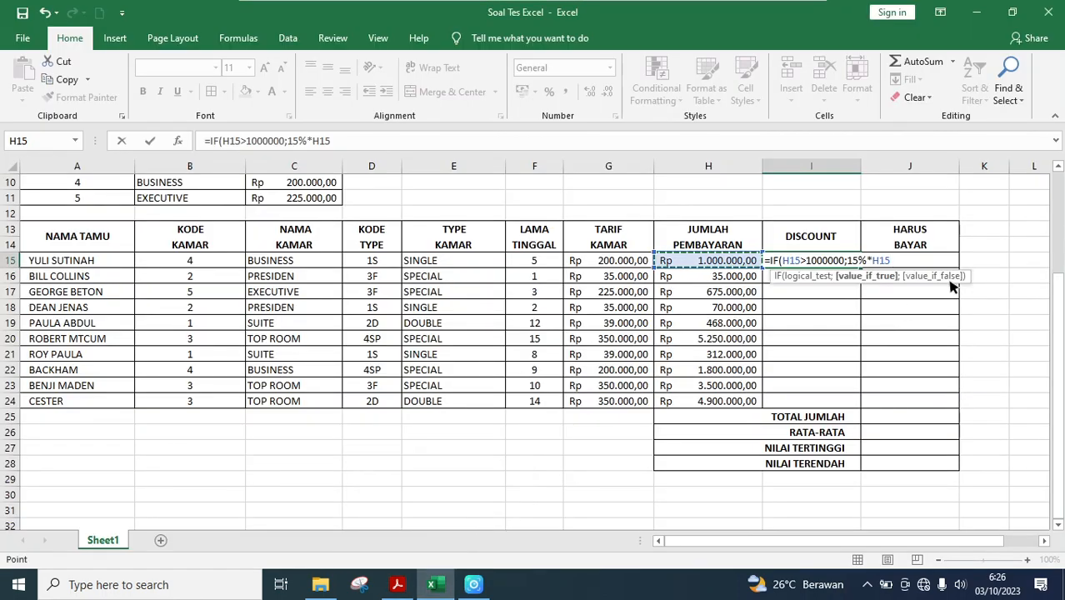
Add a nested IF as the value-if-false argument in I15, with logical test H15>500000 and value-if-true 10%*H15
{"action": "type", "text": ";"}
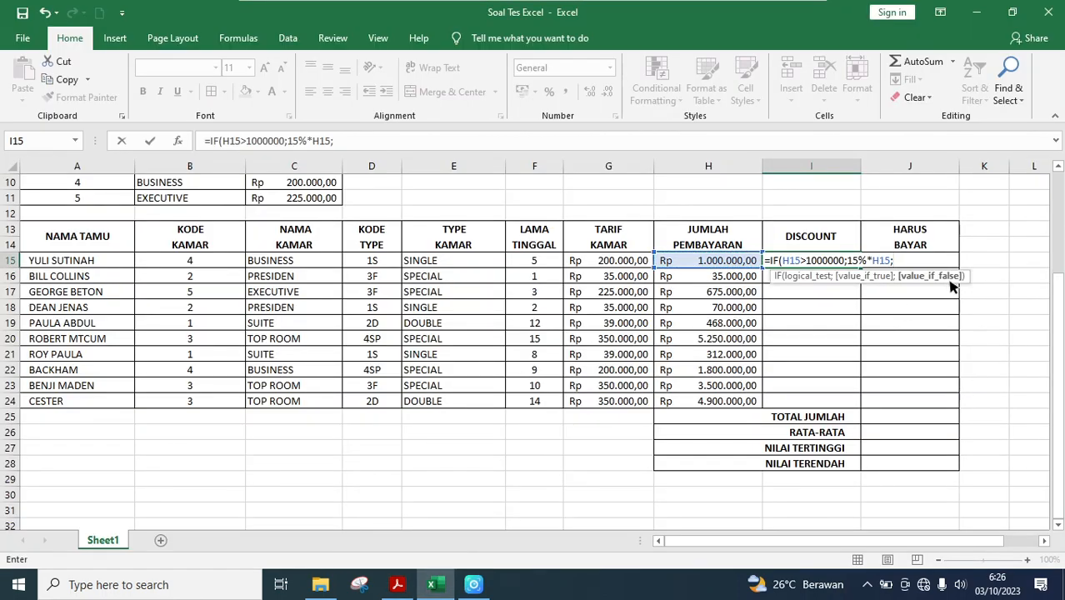
{"action": "type", "text": "IF"}
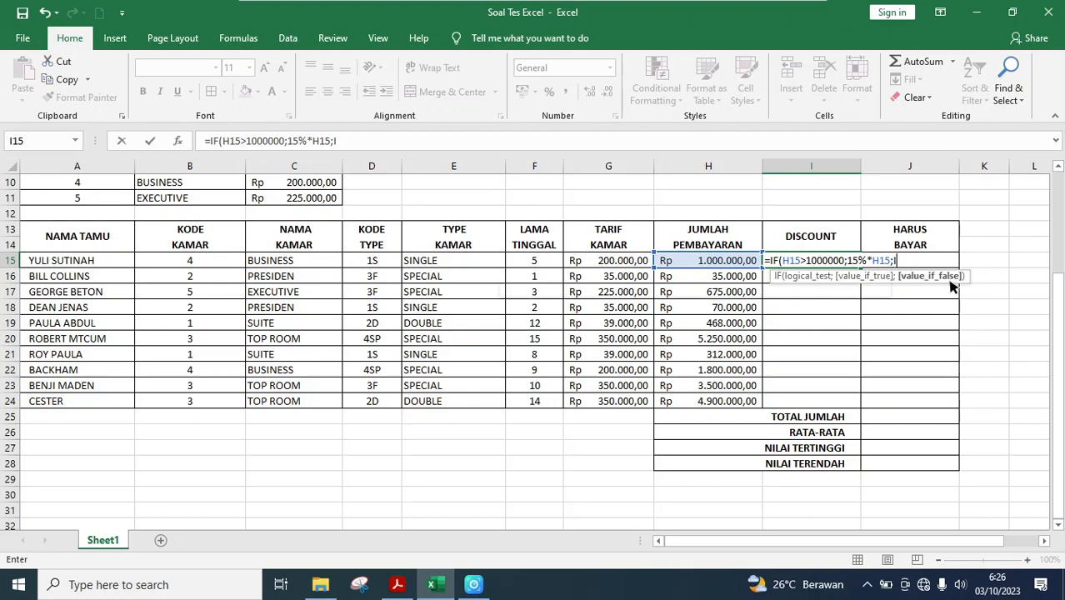
{"action": "type", "text": "("}
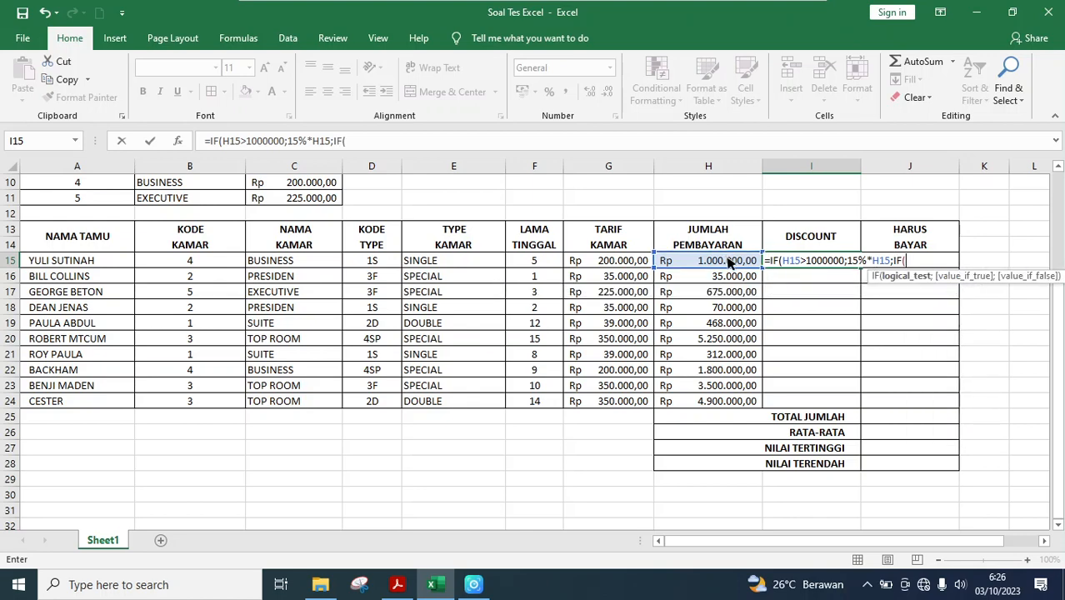
{"action": "left_click", "coordinate": [728, 261]}
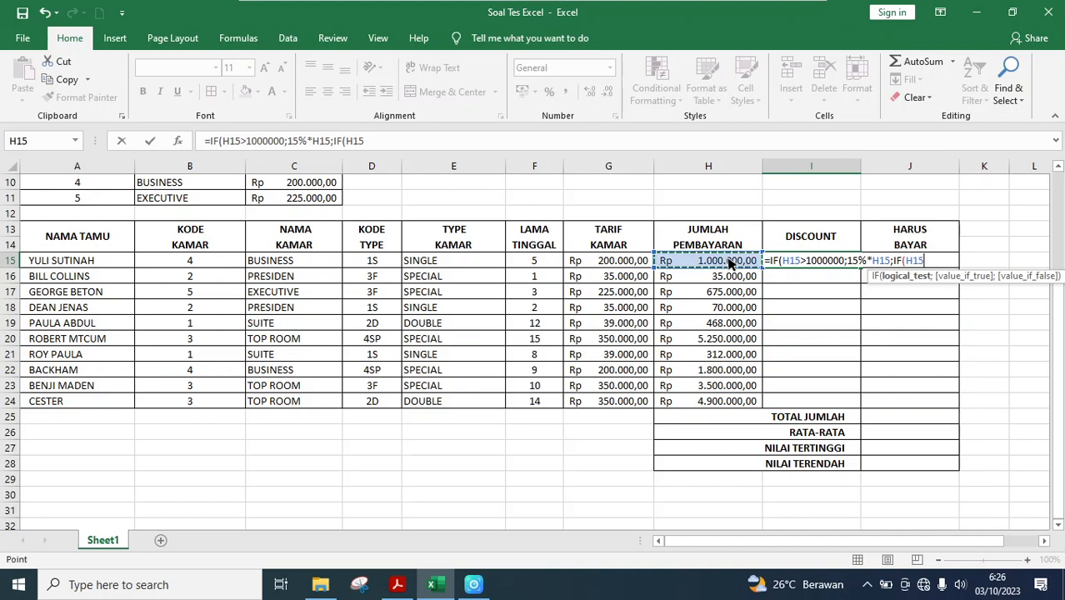
{"action": "type", "text": ">"}
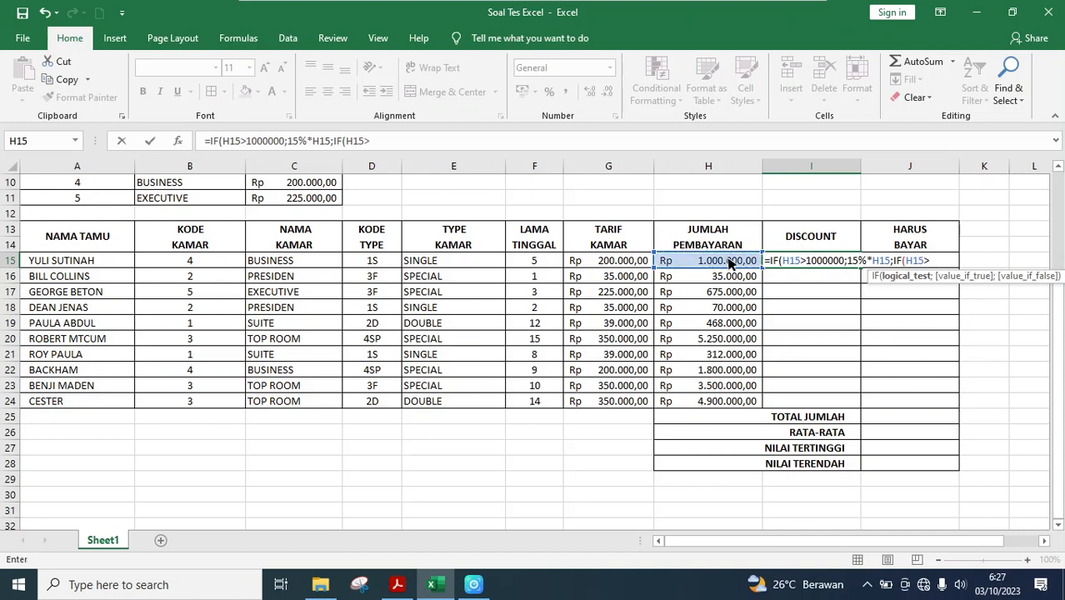
{"action": "type", "text": "500000;10"}
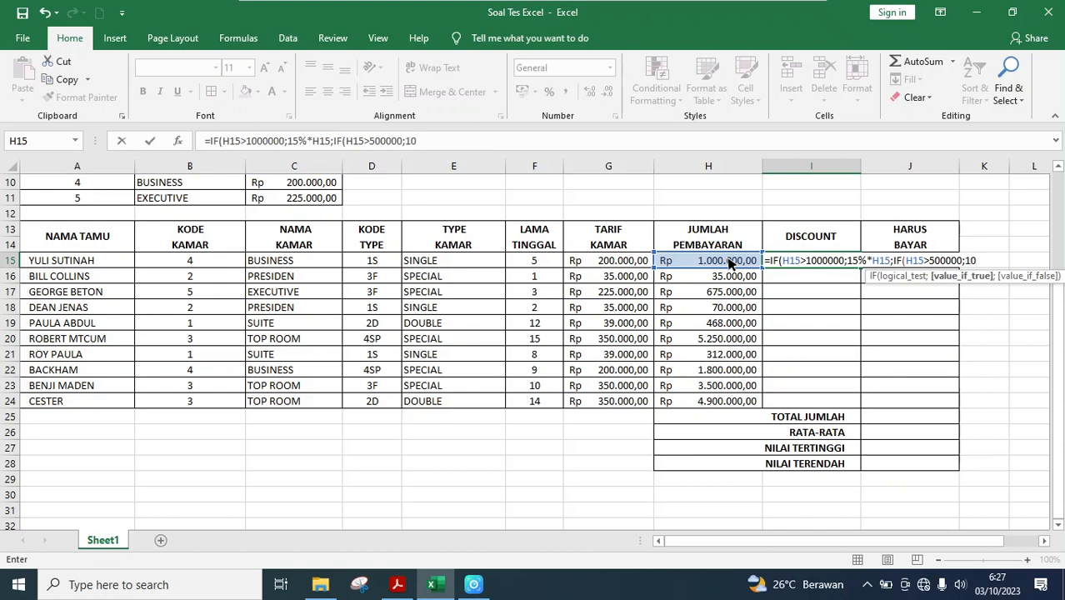
{"action": "type", "text": "%*H15"}
Check the remaining RUMUS 5 condition in the PDF, return to Excel and complete the I15 formula with 0 as the final value-if-false
{"action": "left_click", "coordinate": [407, 585]}
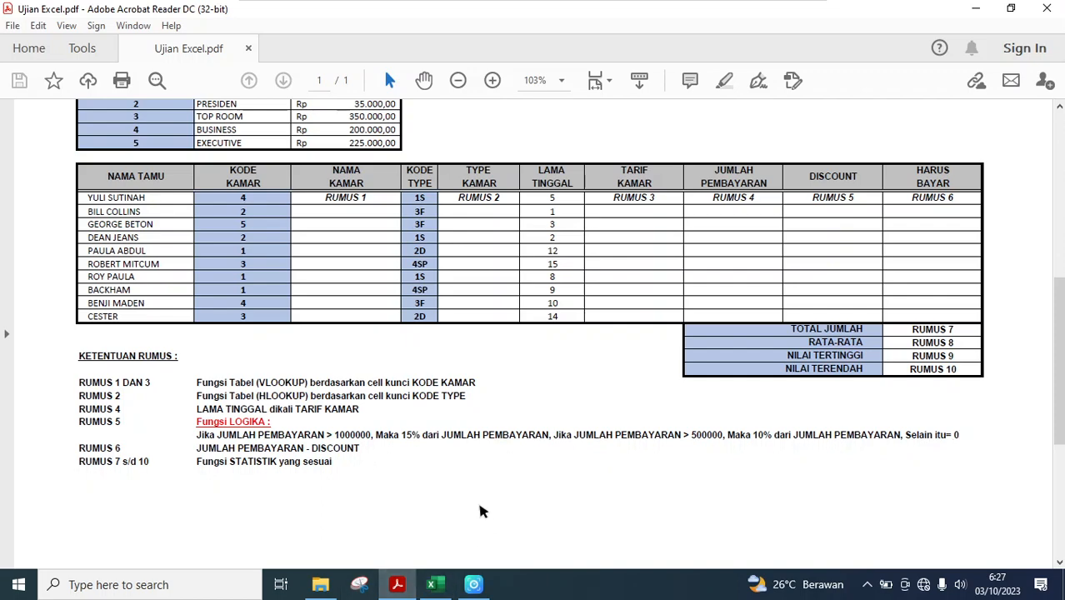
{"action": "left_click", "coordinate": [444, 577]}
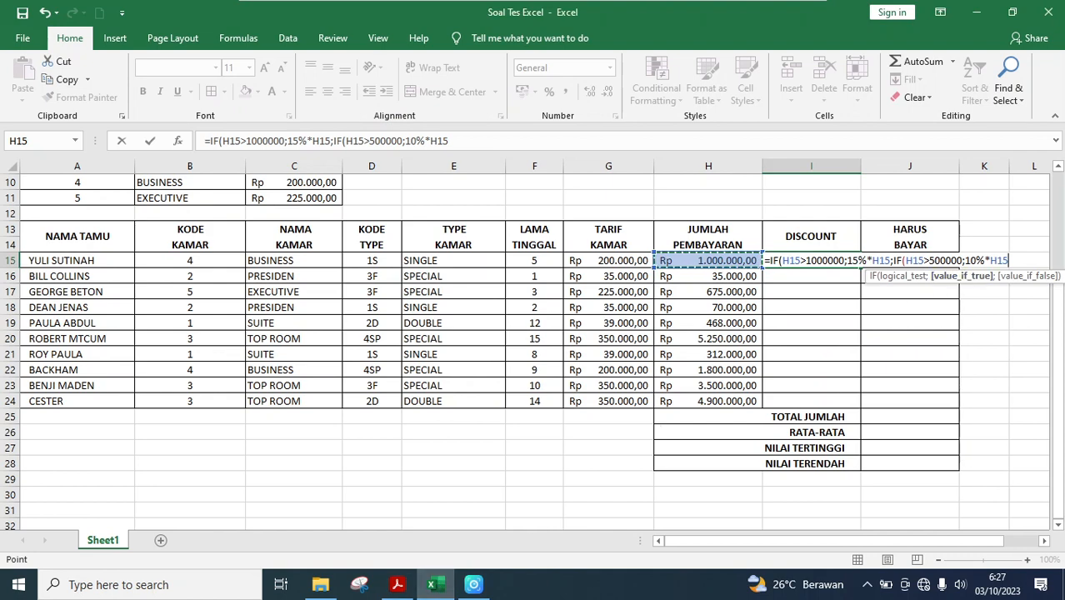
{"action": "type", "text": ";0"}
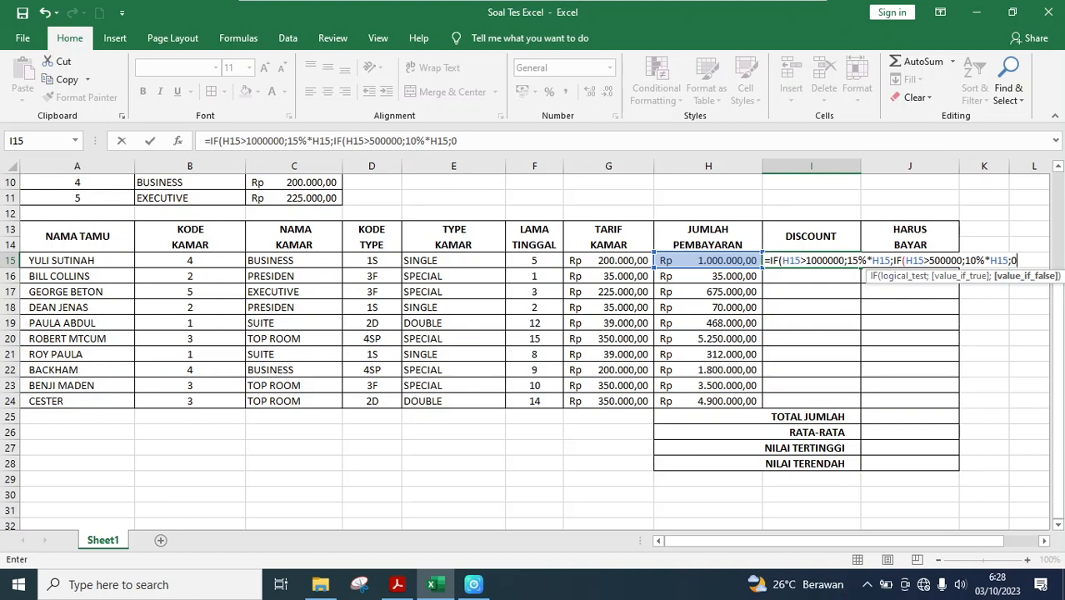
{"action": "type", "text": "))"}
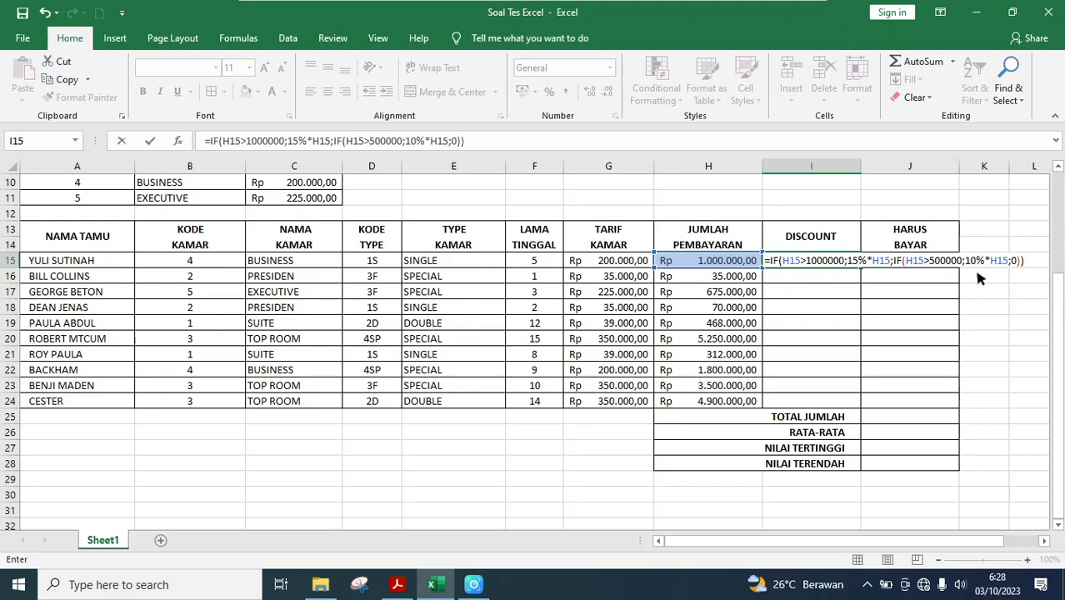
{"action": "key", "text": "Return"}
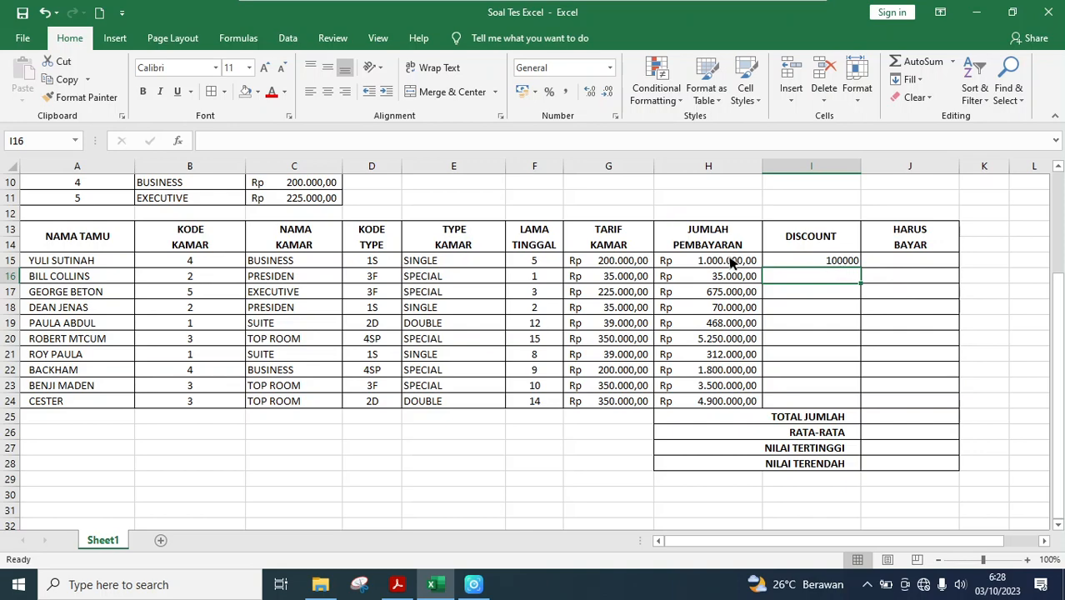
Fill the discount formula from I15 down to I17 and review the copied formulas in those cells
{"action": "left_click", "coordinate": [853, 263]}
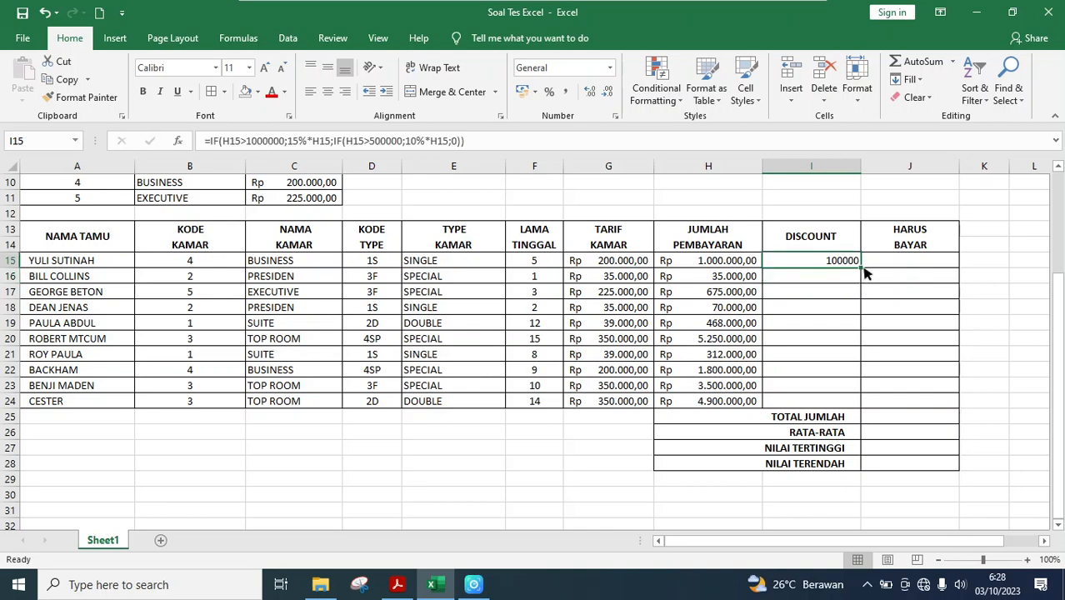
{"action": "left_click_drag", "start_coordinate": [863, 272], "coordinate": [873, 304]}
{"action": "left_click", "coordinate": [855, 278]}
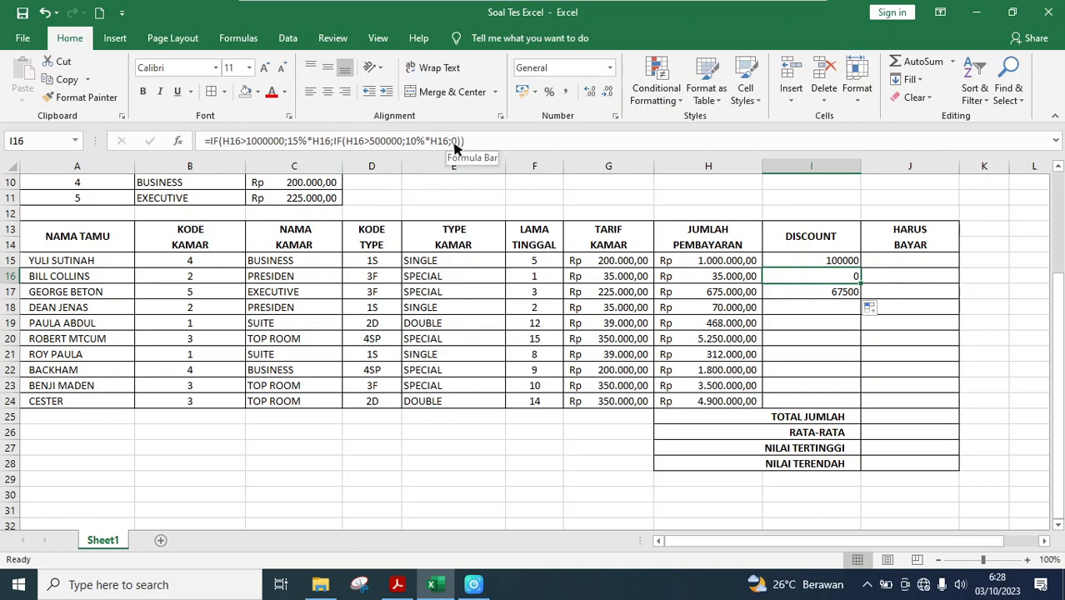
{"action": "left_click", "coordinate": [840, 263]}
{"action": "left_click_drag", "start_coordinate": [840, 263], "coordinate": [844, 291]}
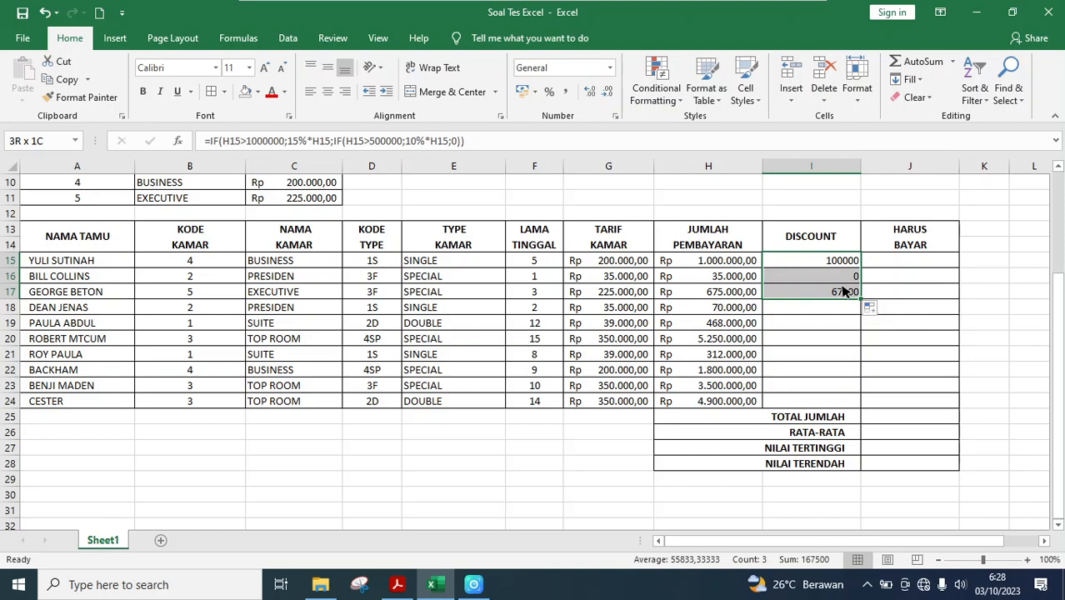
{"action": "left_click_drag", "start_coordinate": [844, 291], "coordinate": [843, 291]}
{"action": "left_click", "coordinate": [847, 292]}
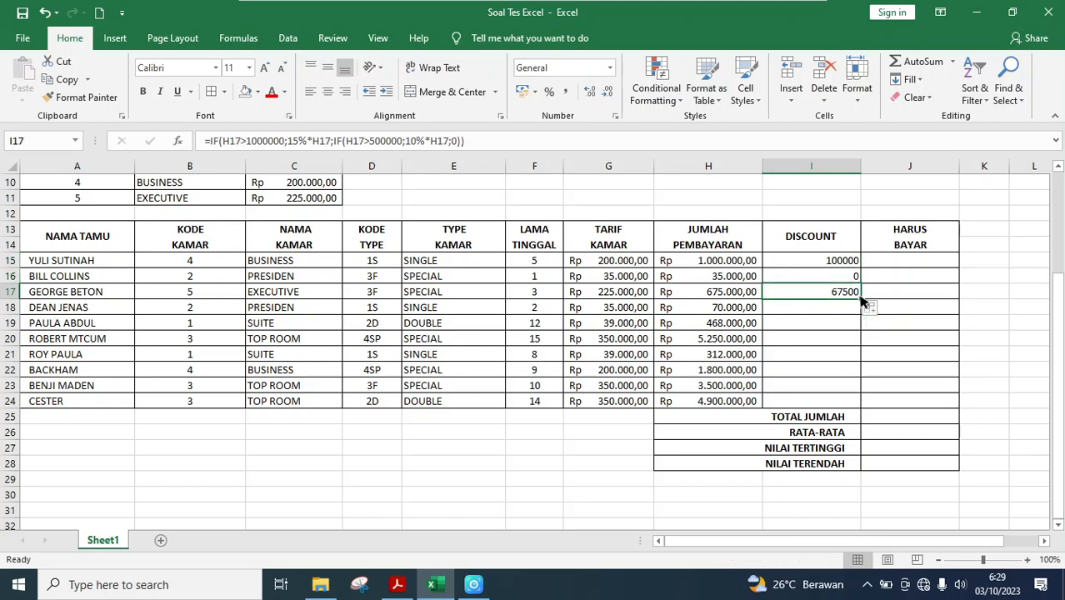
Fill the discount formula from I17 down to I24 and check the row 19 discount against its JUMLAH PEMBAYARAN
{"action": "left_click_drag", "start_coordinate": [862, 307], "coordinate": [872, 404]}
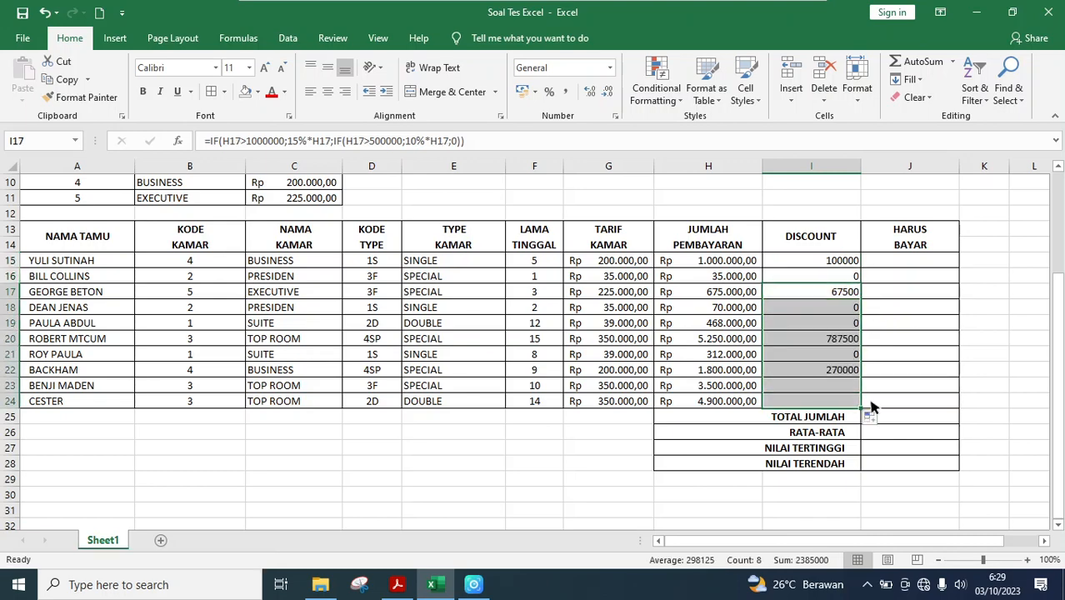
{"action": "left_click", "coordinate": [717, 326]}
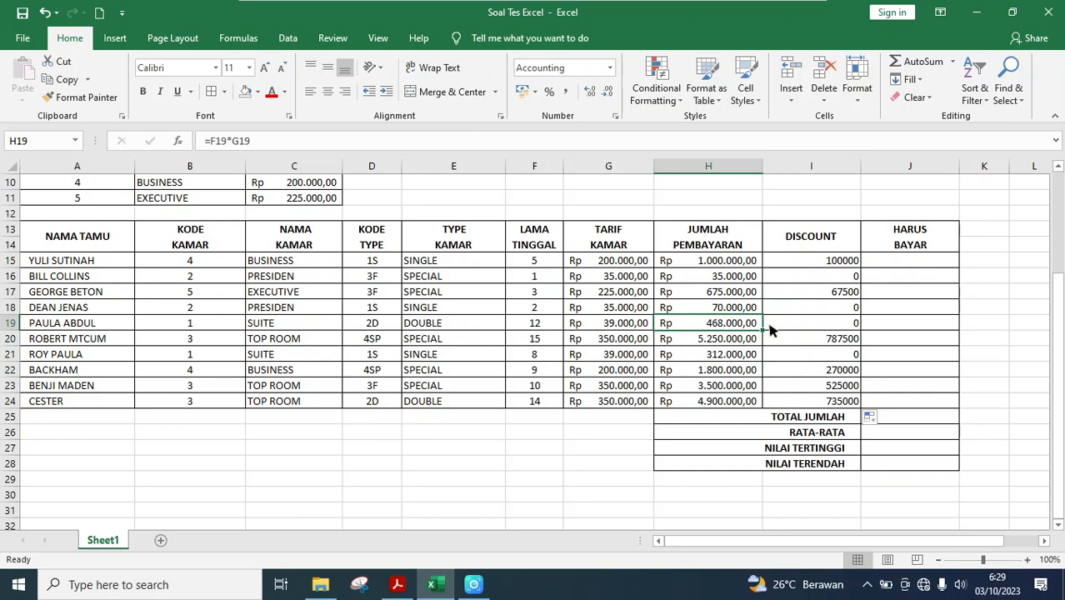
{"action": "left_click", "coordinate": [841, 325]}
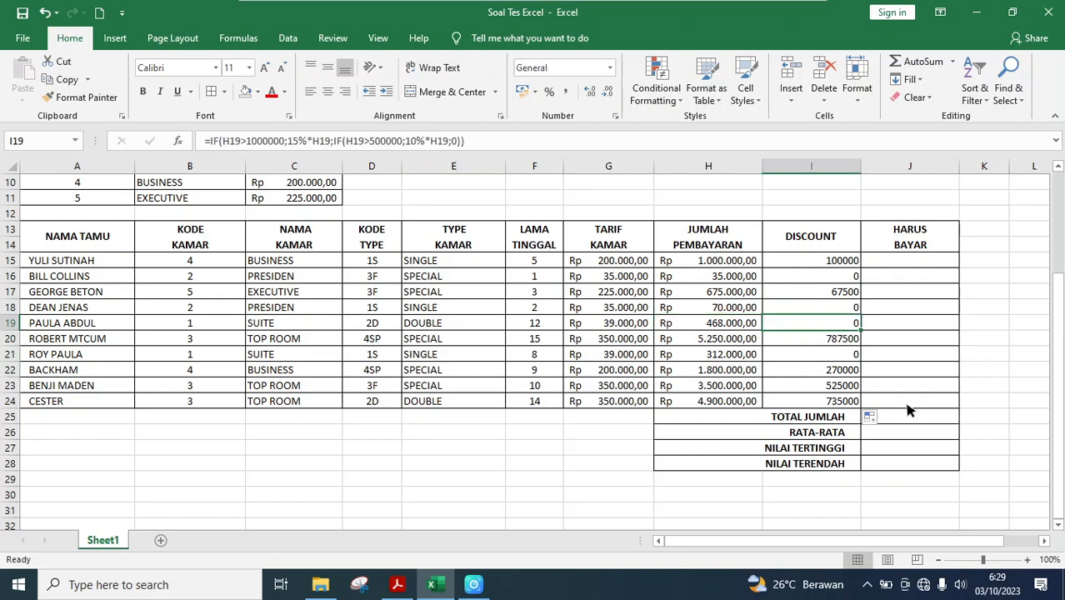
{"action": "left_click", "coordinate": [875, 357]}
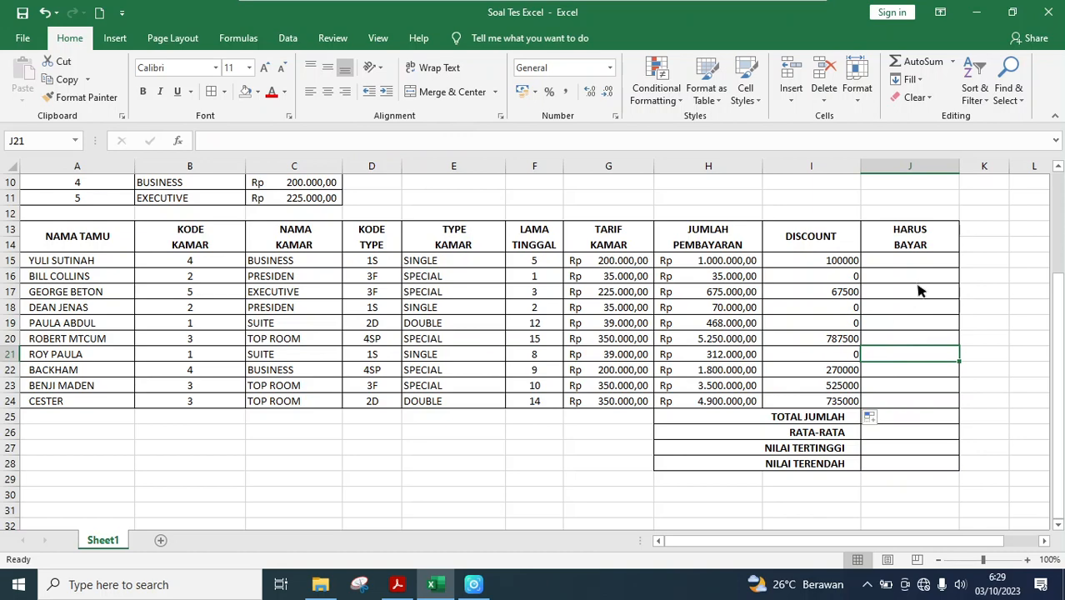
Apply the Accounting number format to the DISCOUNT cells I15:I24 and inspect the formatted cells
{"action": "left_click", "coordinate": [809, 263]}
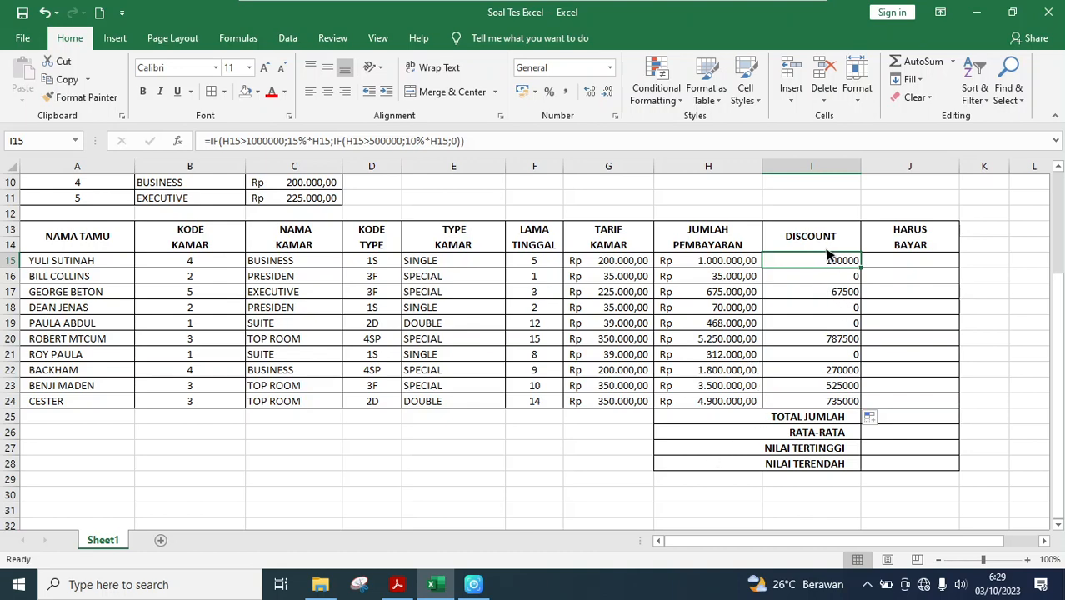
{"action": "left_click_drag", "start_coordinate": [828, 265], "coordinate": [825, 401]}
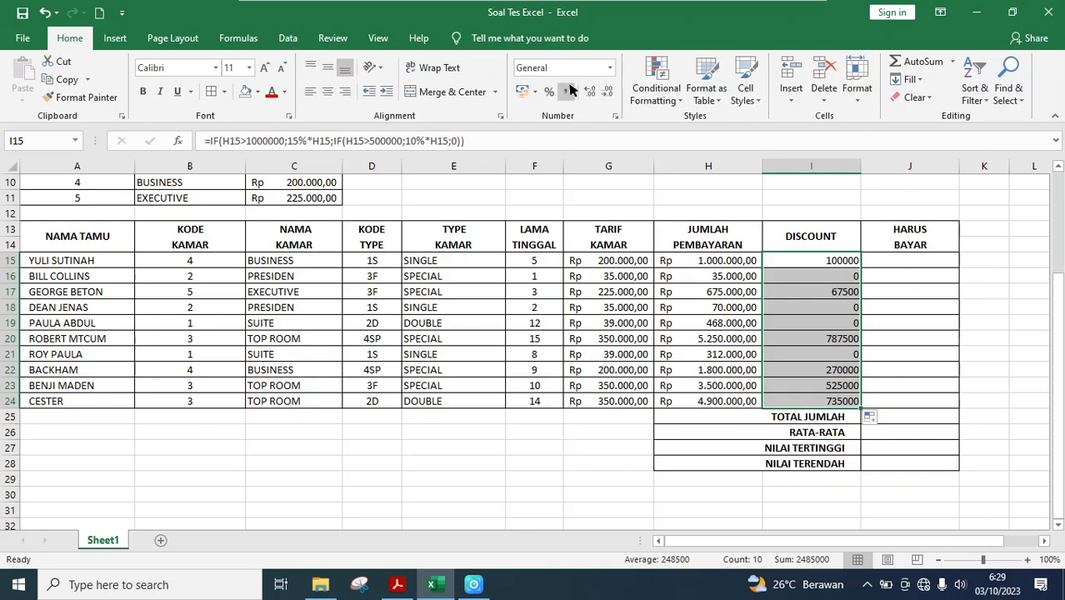
{"action": "left_click", "coordinate": [609, 68]}
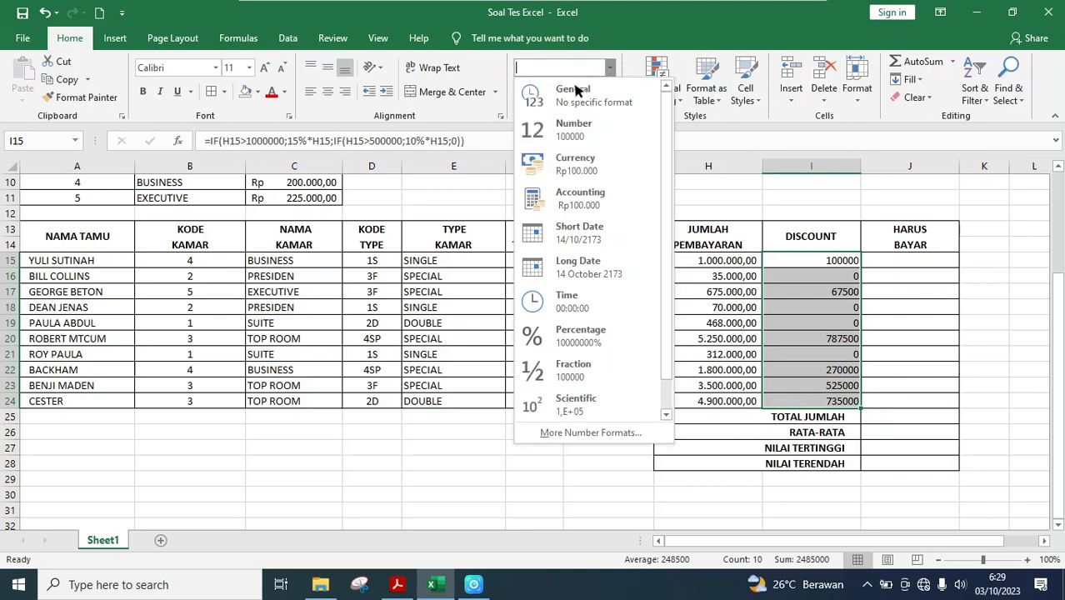
{"action": "left_click", "coordinate": [584, 207]}
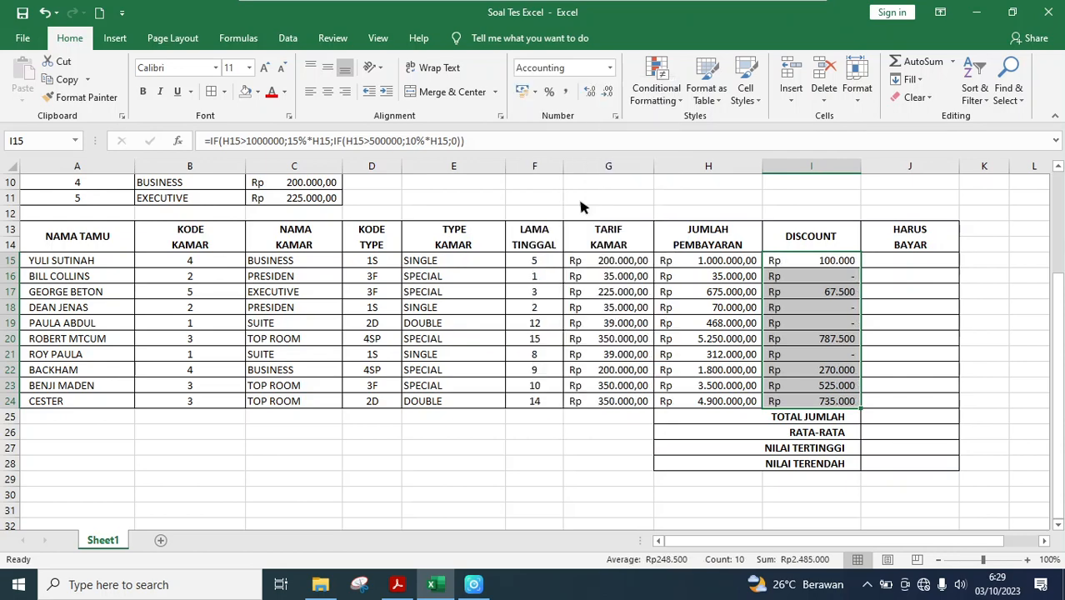
{"action": "left_click", "coordinate": [917, 284]}
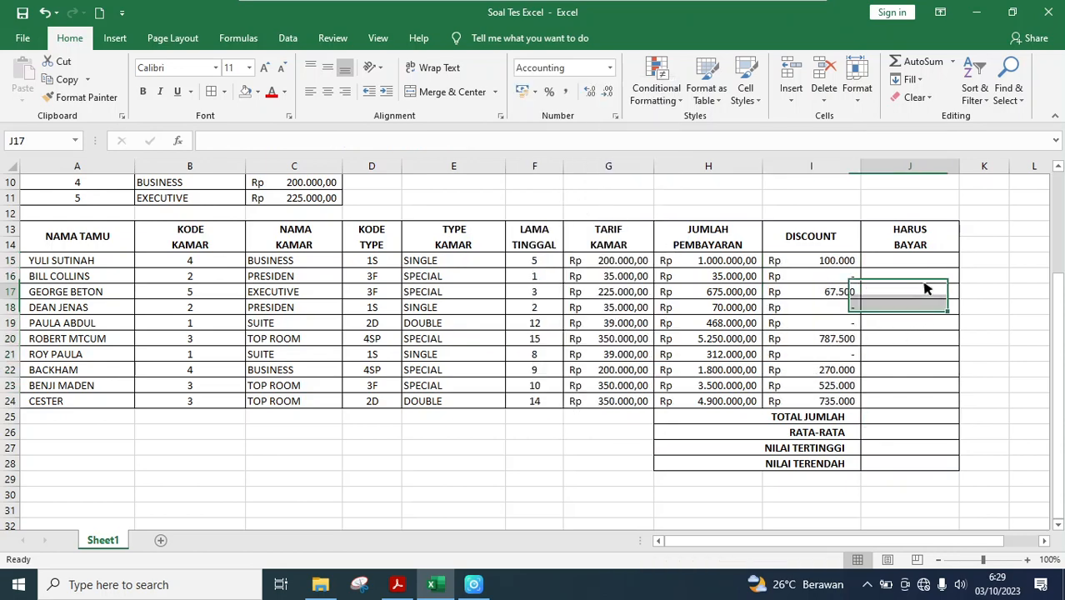
{"action": "left_click", "coordinate": [851, 279]}
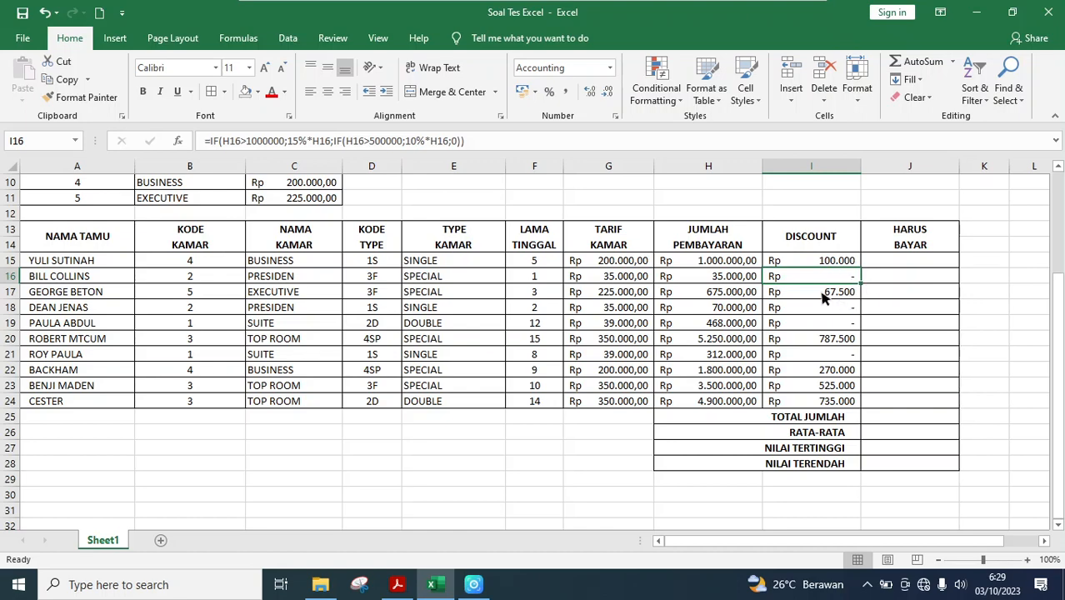
{"action": "left_click", "coordinate": [925, 327]}
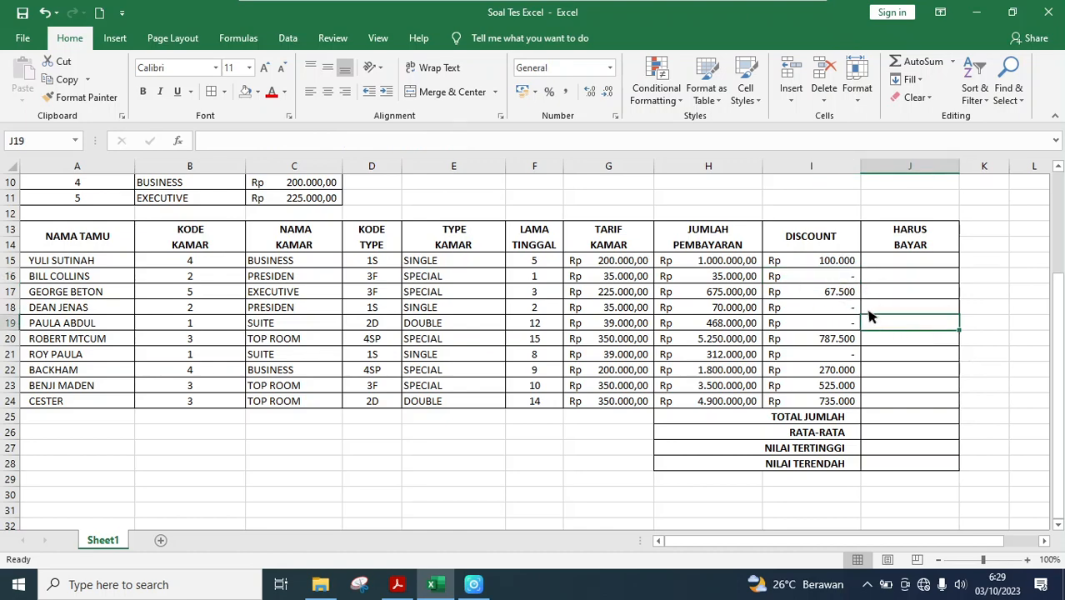
Read RUMUS 6 in the PDF, enter =H15-I15 in the first HARUS BAYAR cell, J15, in Excel, and reselect that cell
{"action": "left_click", "coordinate": [925, 264]}
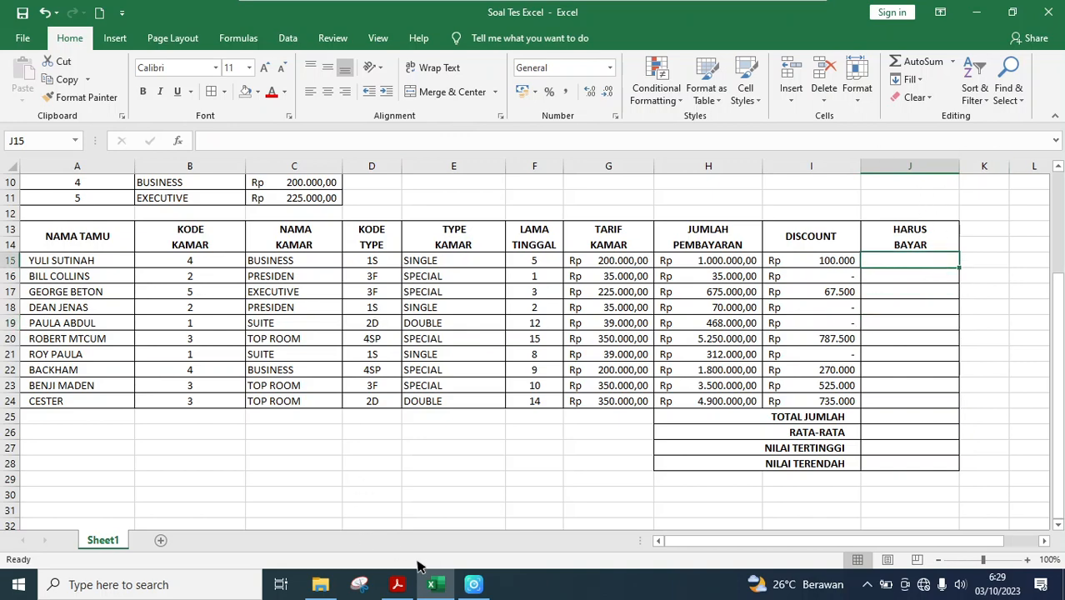
{"action": "left_click", "coordinate": [400, 586]}
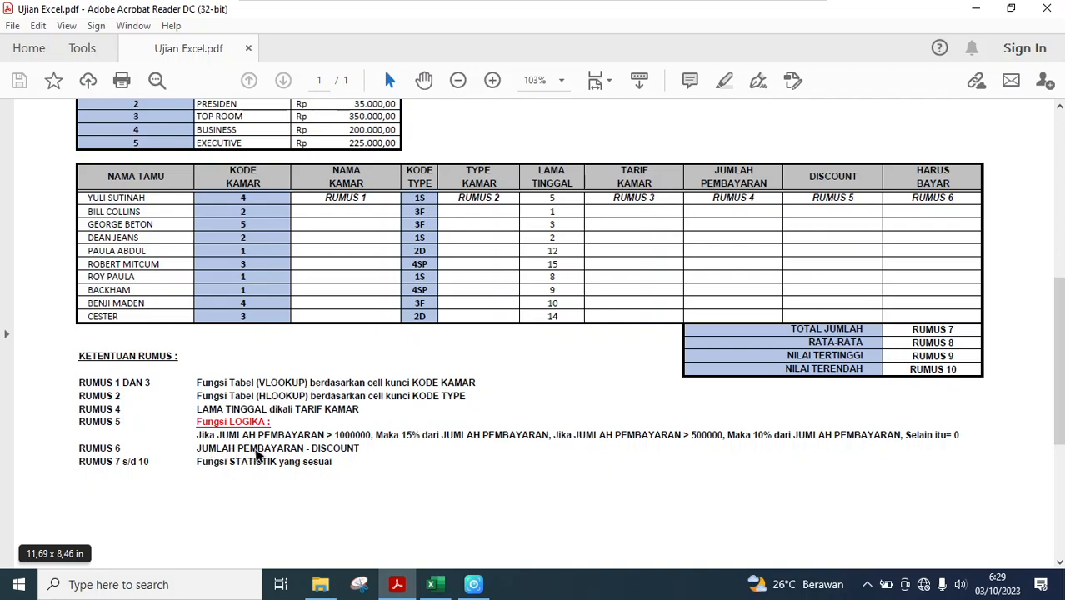
{"action": "left_click", "coordinate": [433, 585]}
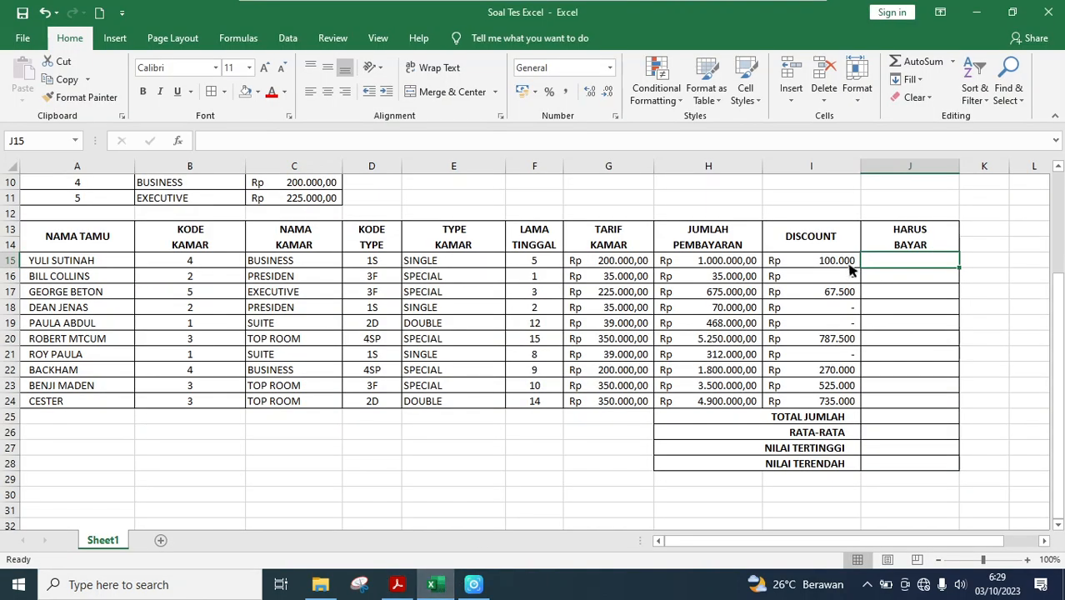
{"action": "type", "text": "="}
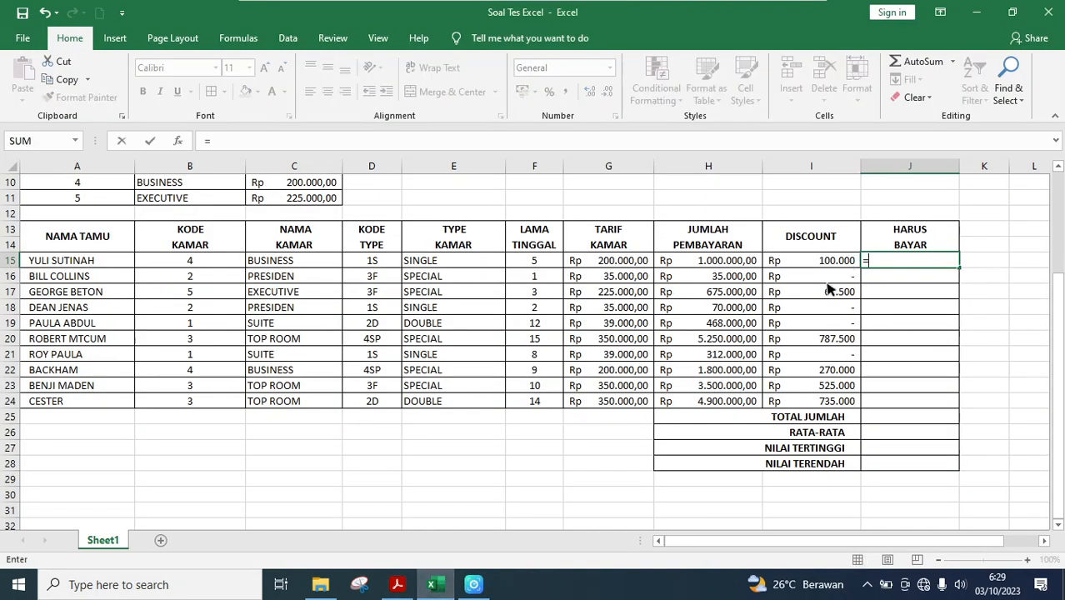
{"action": "left_click", "coordinate": [722, 264]}
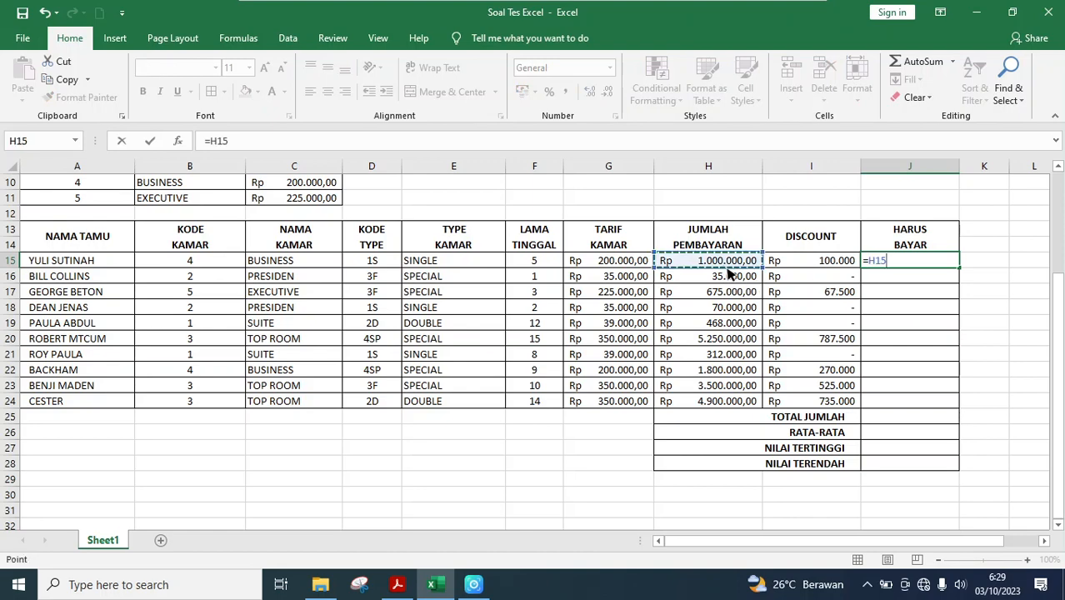
{"action": "type", "text": "-"}
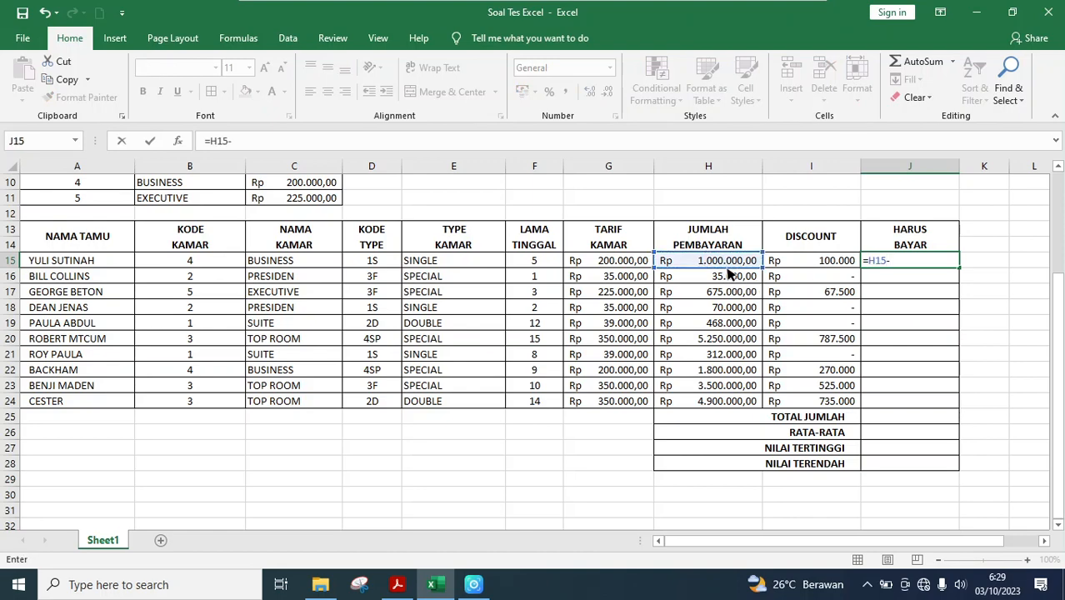
{"action": "left_click", "coordinate": [810, 263]}
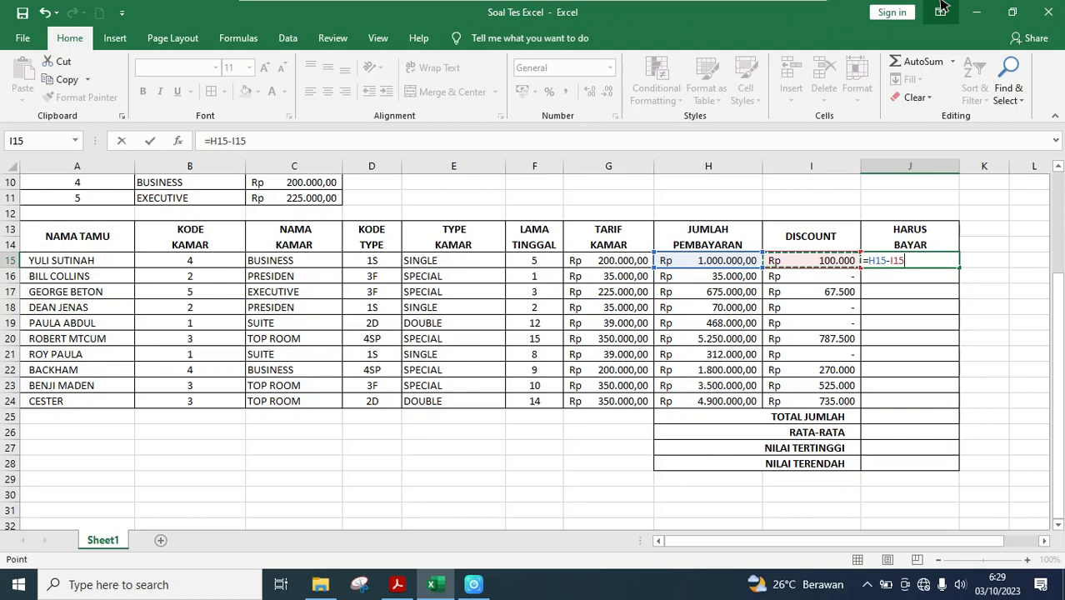
{"action": "key", "text": "Return"}
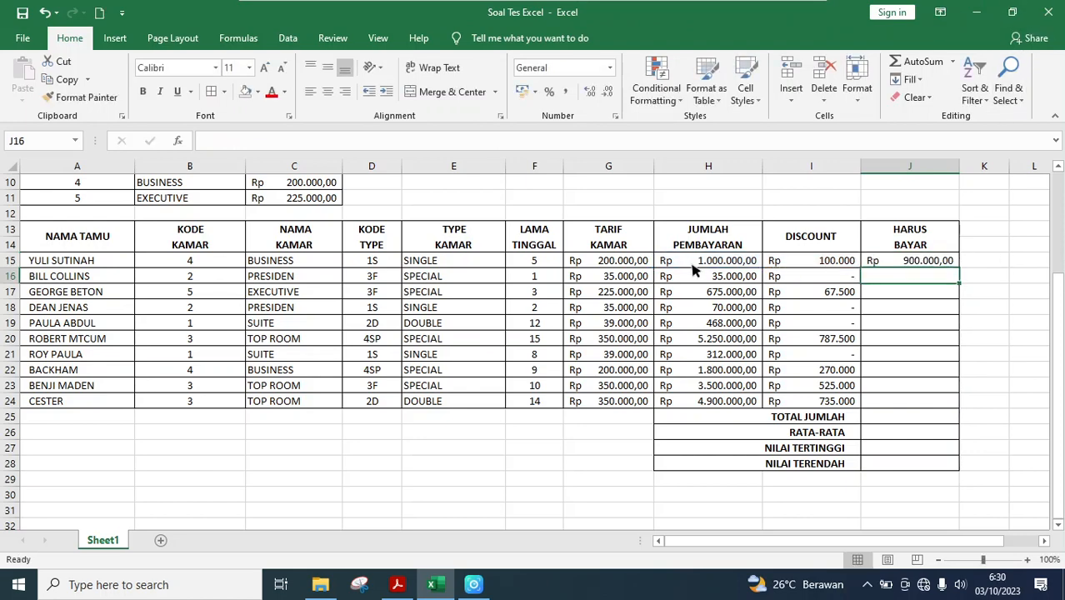
{"action": "left_click", "coordinate": [913, 265]}
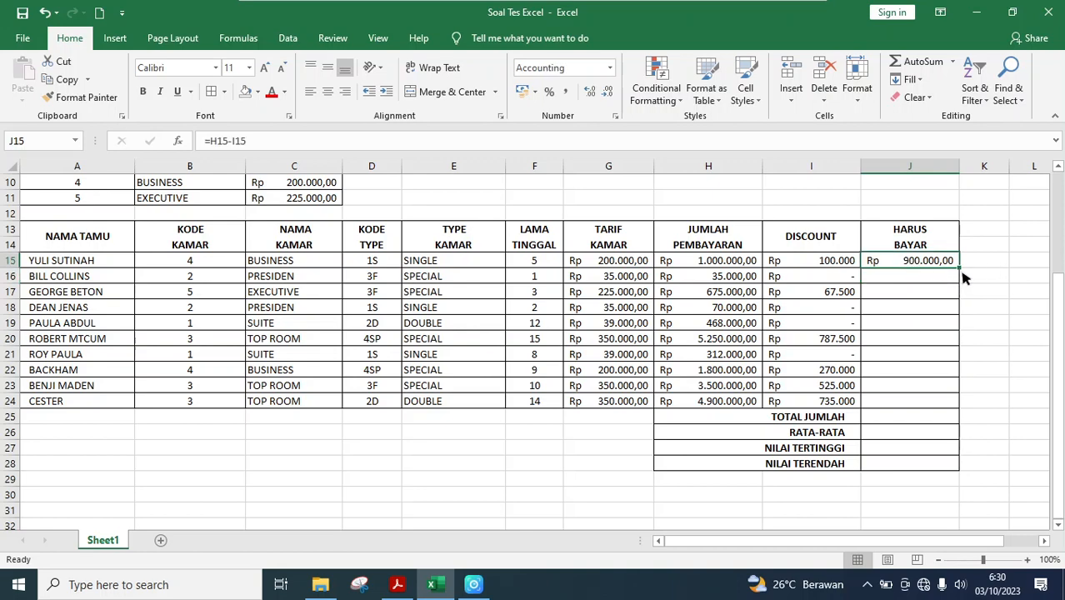
Fill the HARUS BAYAR formula from J15 down to J24 and deselect the range
{"action": "left_click_drag", "start_coordinate": [960, 269], "coordinate": [969, 406]}
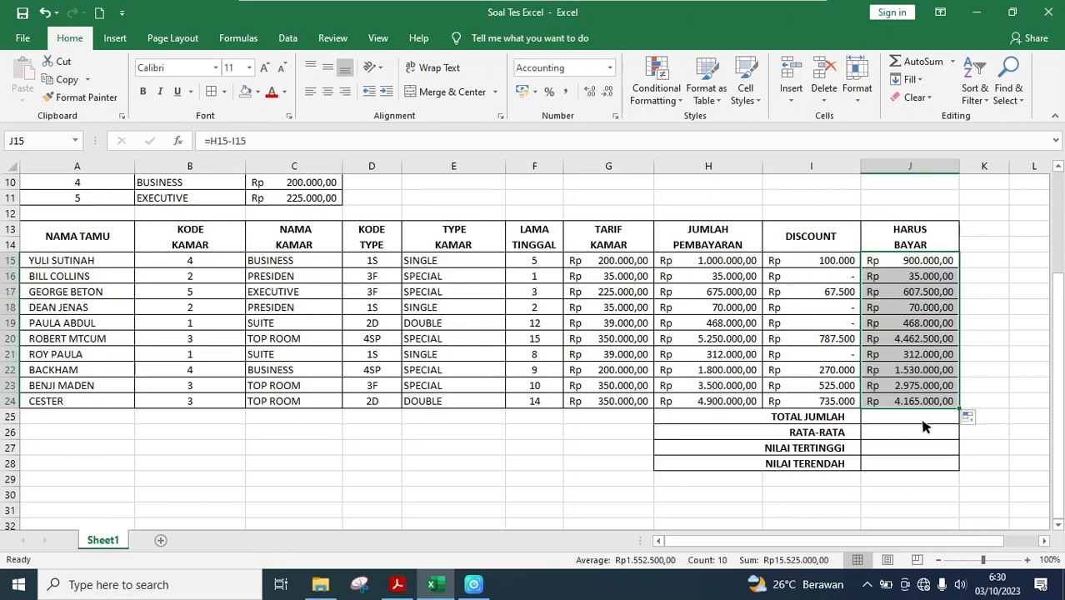
{"action": "left_click", "coordinate": [715, 480]}
{"action": "left_click_drag", "start_coordinate": [1000, 540], "coordinate": [1048, 560]}
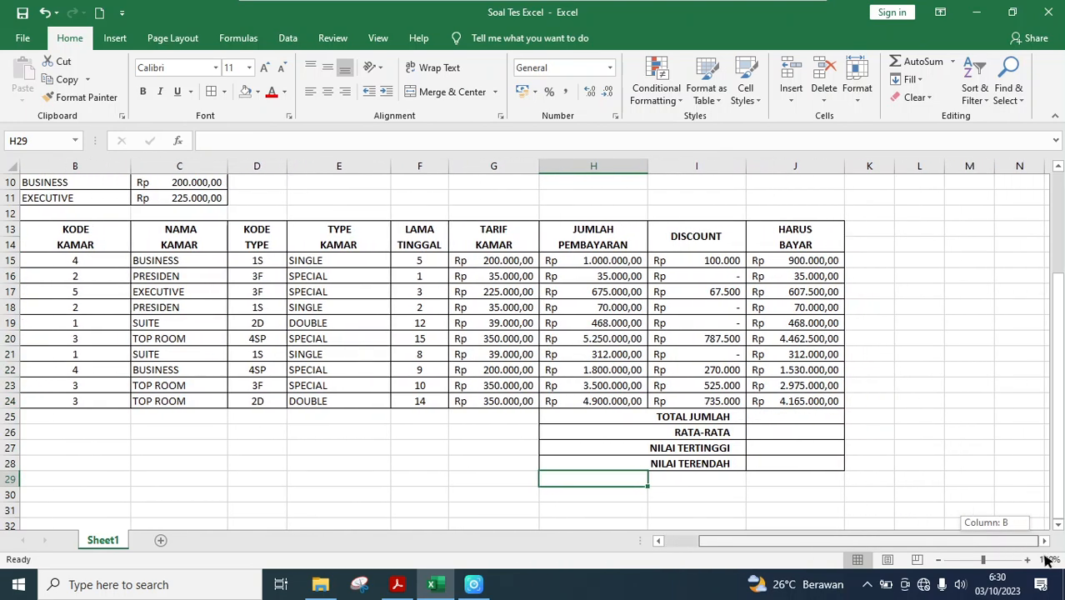
Enter =SUM(J15:J24) in the TOTAL JUMLAH cell, J25
{"action": "left_click", "coordinate": [773, 421]}
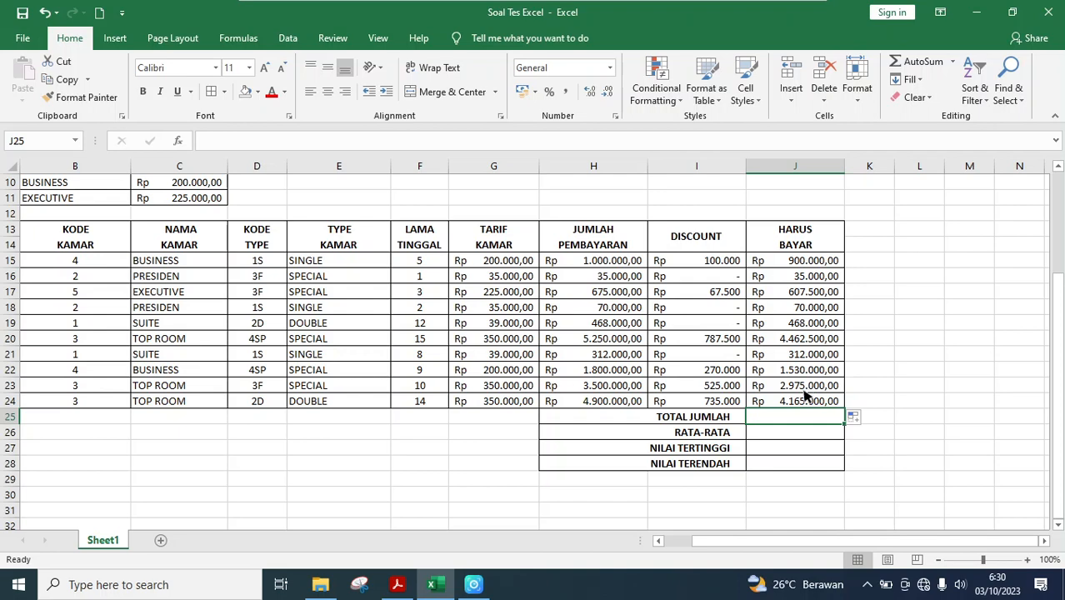
{"action": "type", "text": "=SUM"}
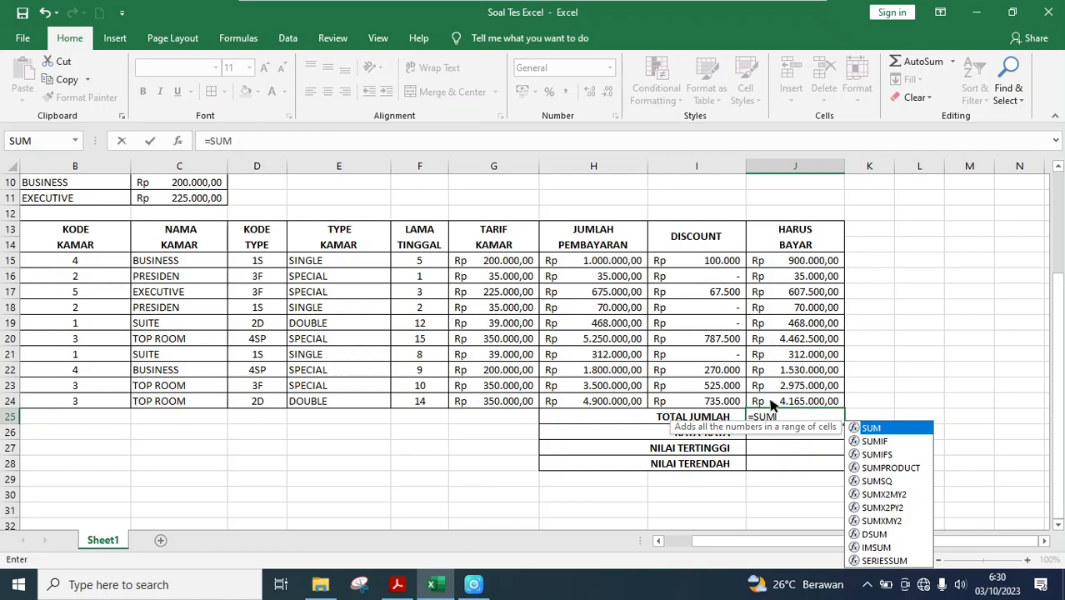
{"action": "type", "text": "("}
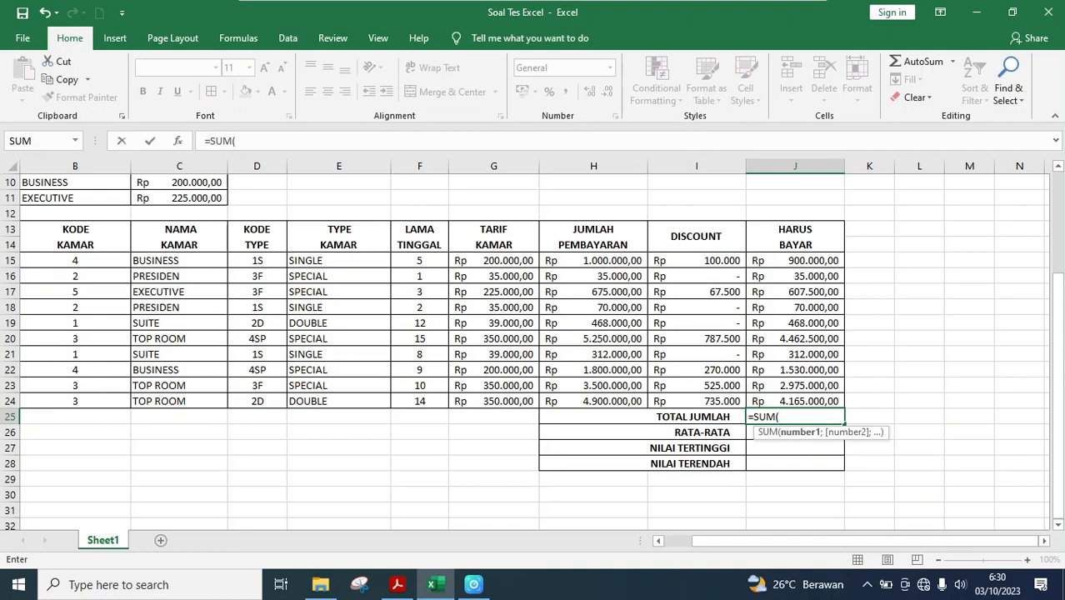
{"action": "left_click_drag", "start_coordinate": [821, 263], "coordinate": [813, 409]}
{"action": "type", "text": ")"}
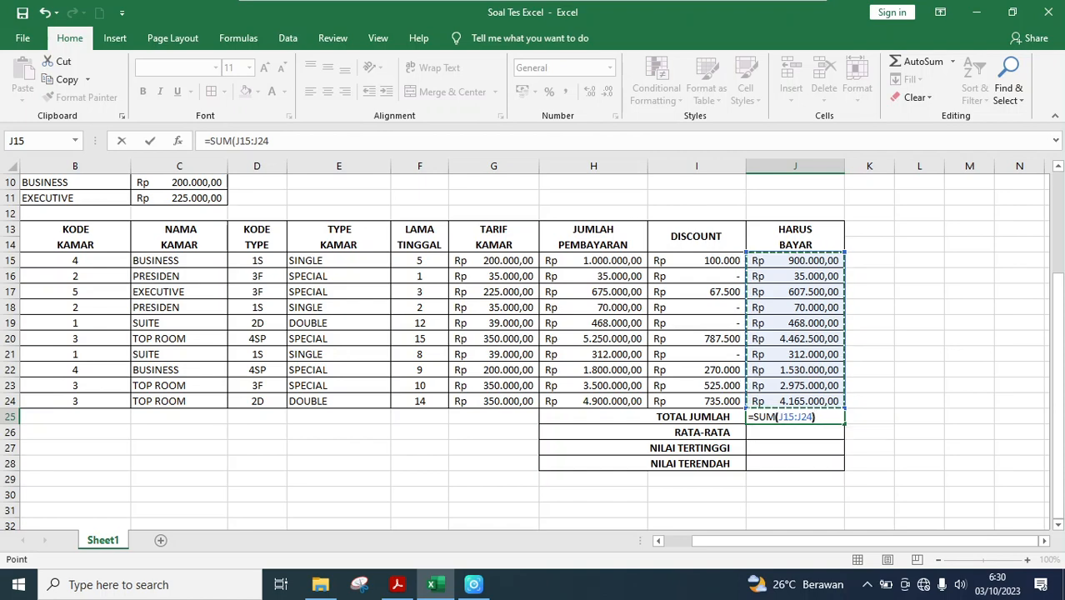
{"action": "key", "text": "Return"}
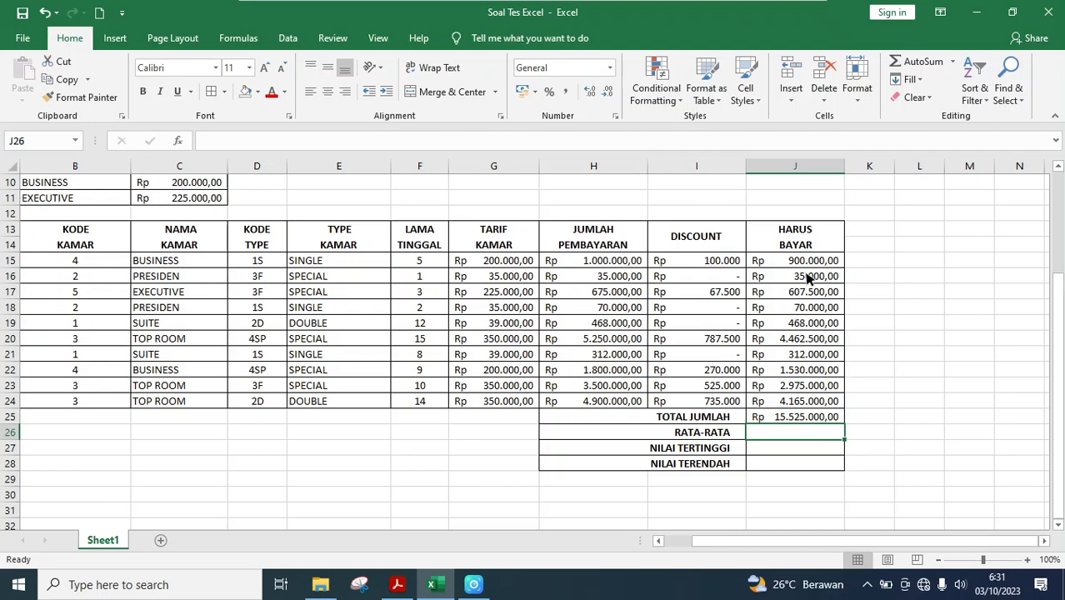
Enter =AVERAGE(J15:J24) in the RATA-RATA cell, J26
{"action": "type", "text": "="}
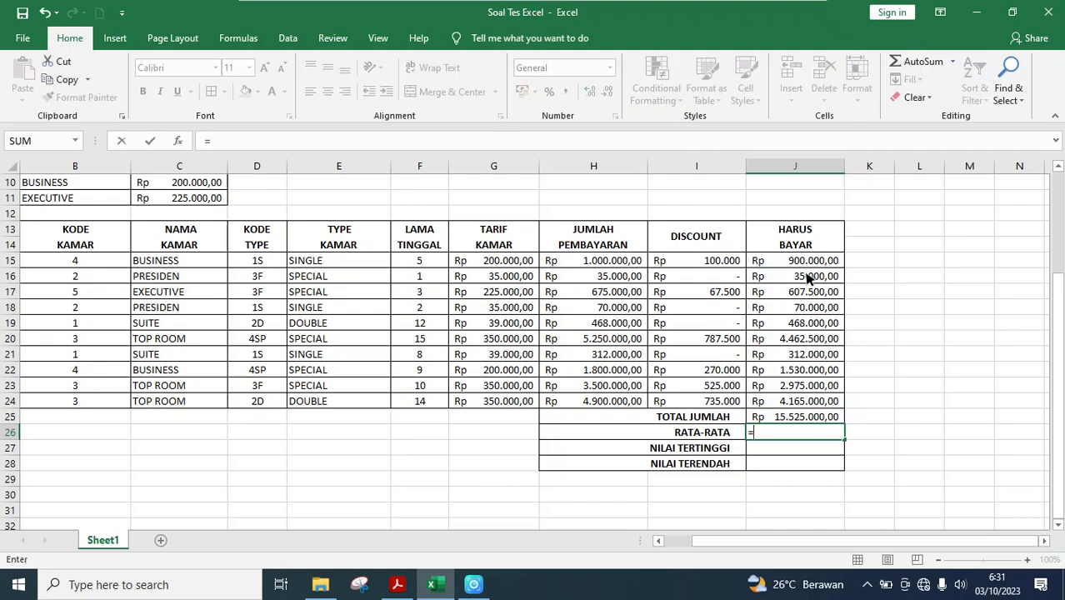
{"action": "type", "text": "AVE"}
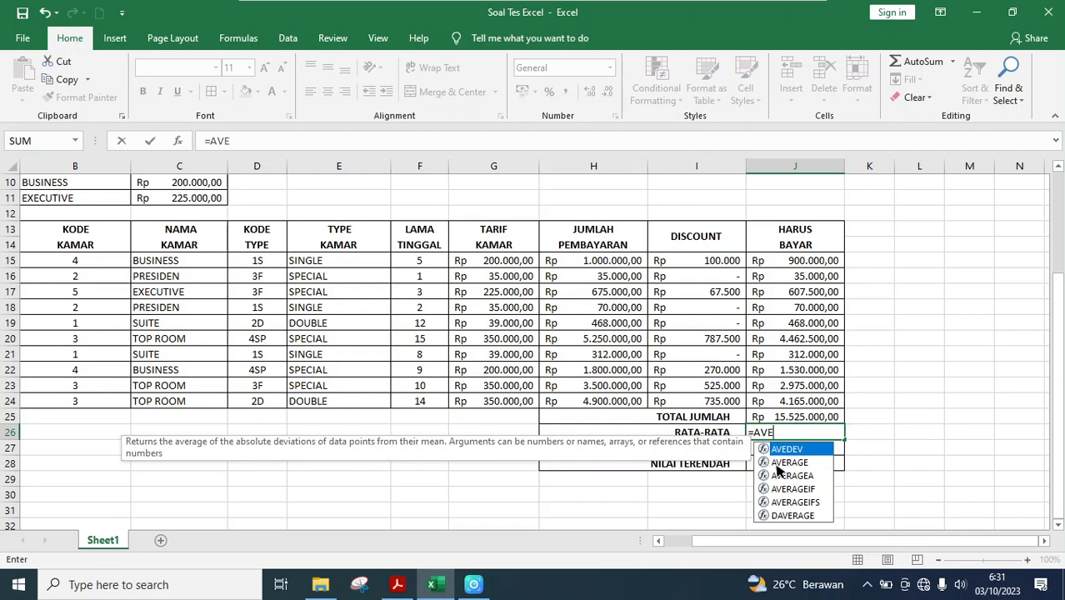
{"action": "left_click", "coordinate": [796, 463]}
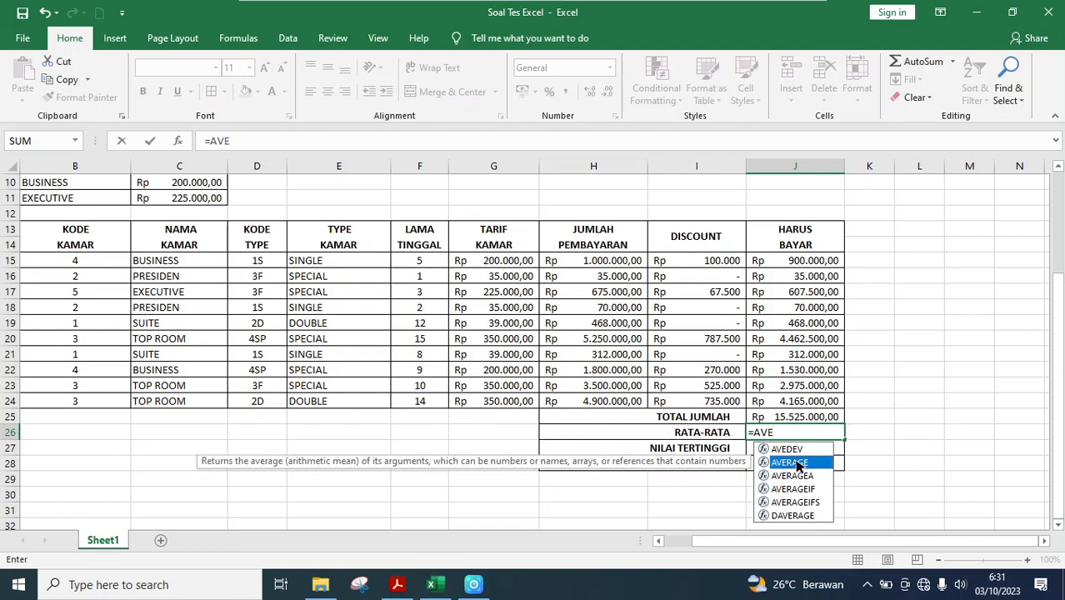
{"action": "double_click", "coordinate": [796, 463]}
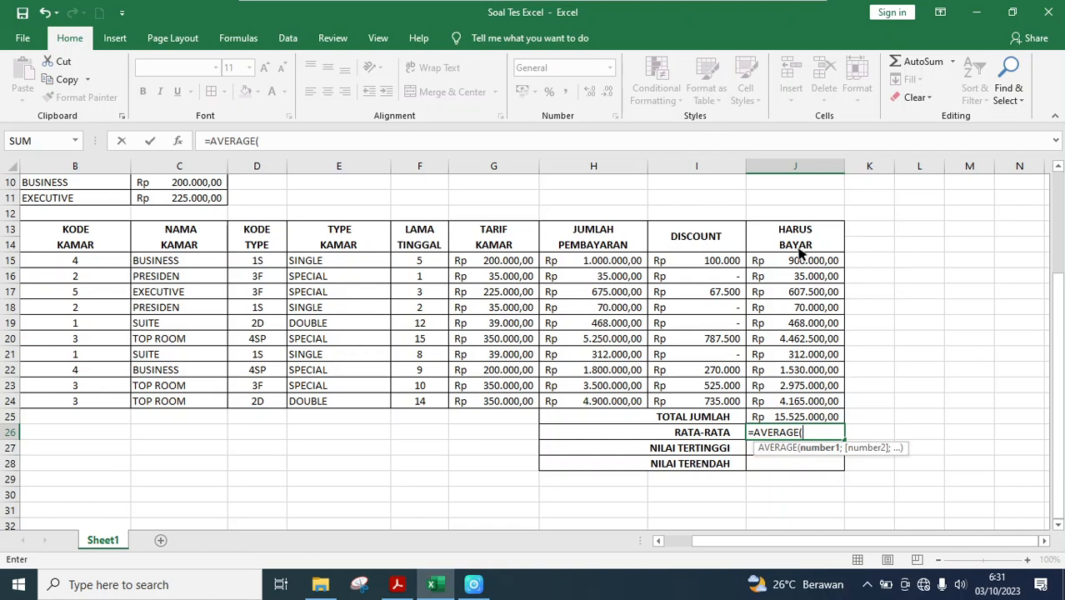
{"action": "left_click_drag", "start_coordinate": [800, 257], "coordinate": [805, 404]}
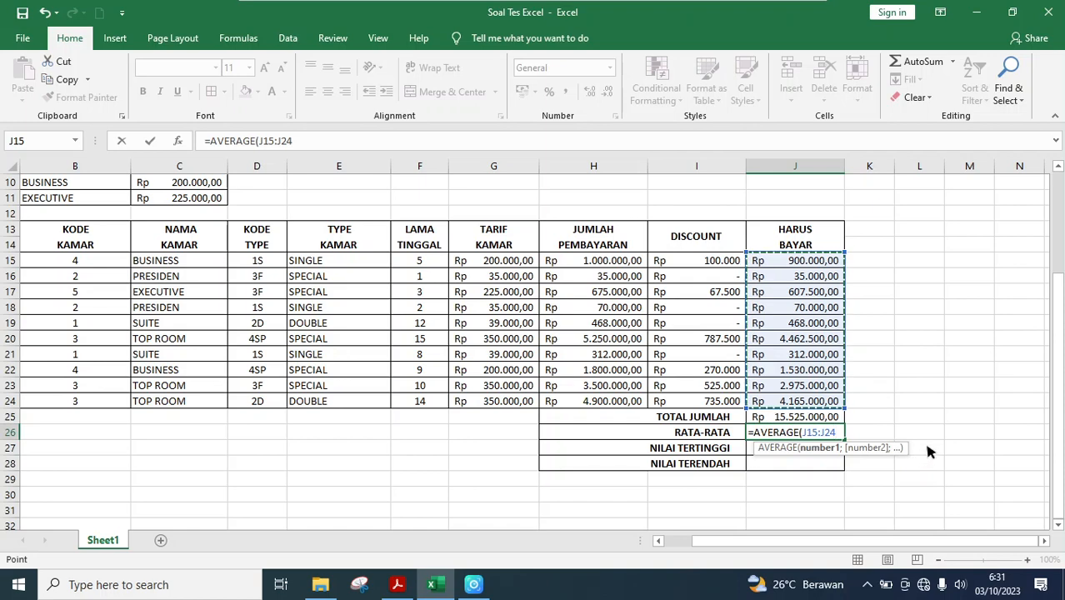
{"action": "type", "text": ")"}
{"action": "key", "text": "Return"}
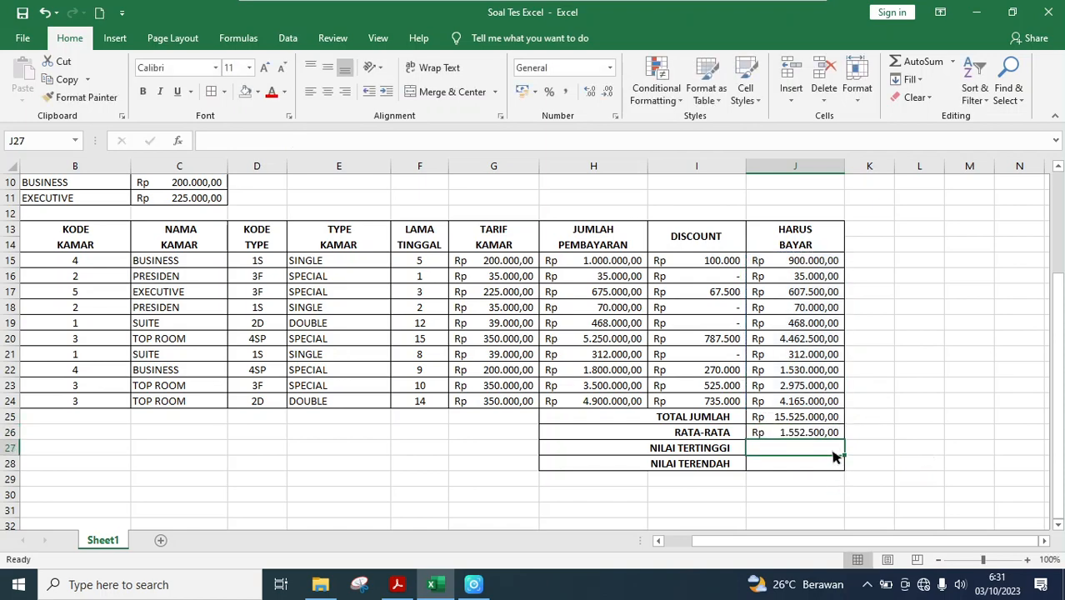
Enter =MAX(J15:J24) in the NILAI TERTINGGI cell, J27
{"action": "type", "text": "="}
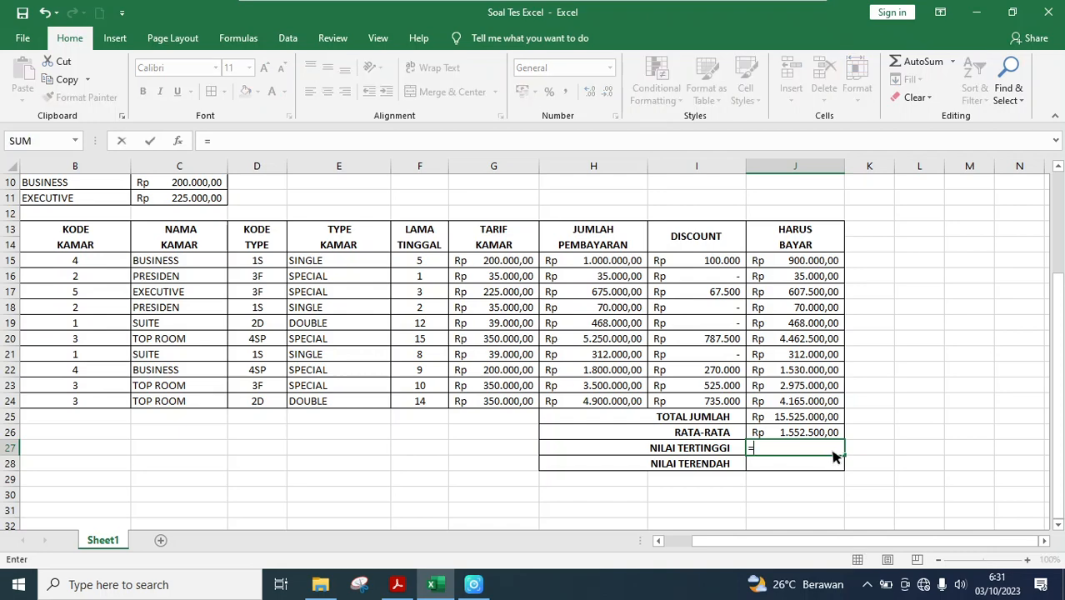
{"action": "type", "text": "MA"}
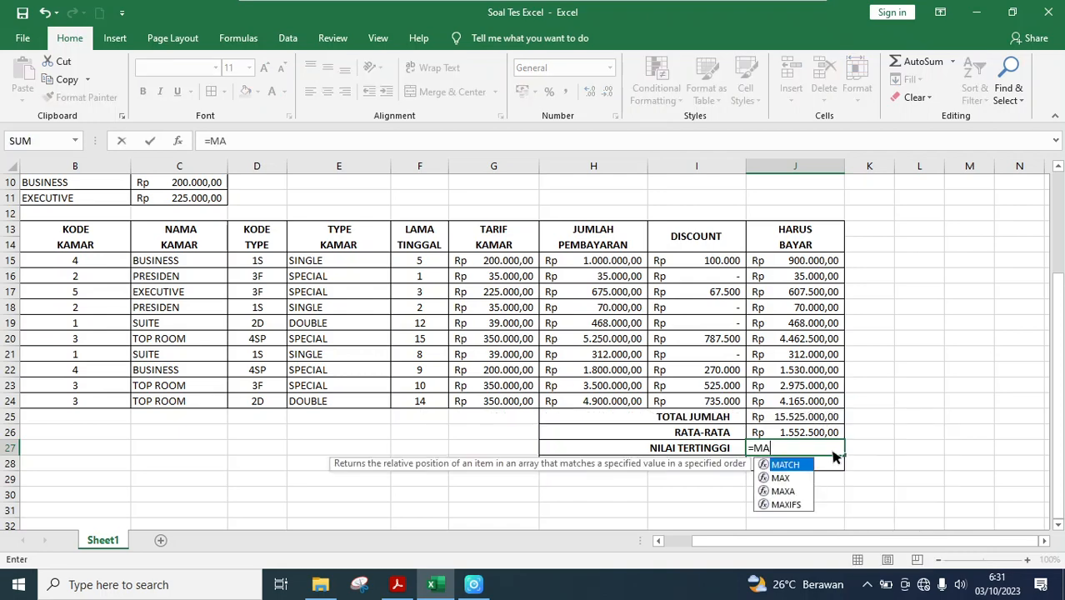
{"action": "type", "text": "X("}
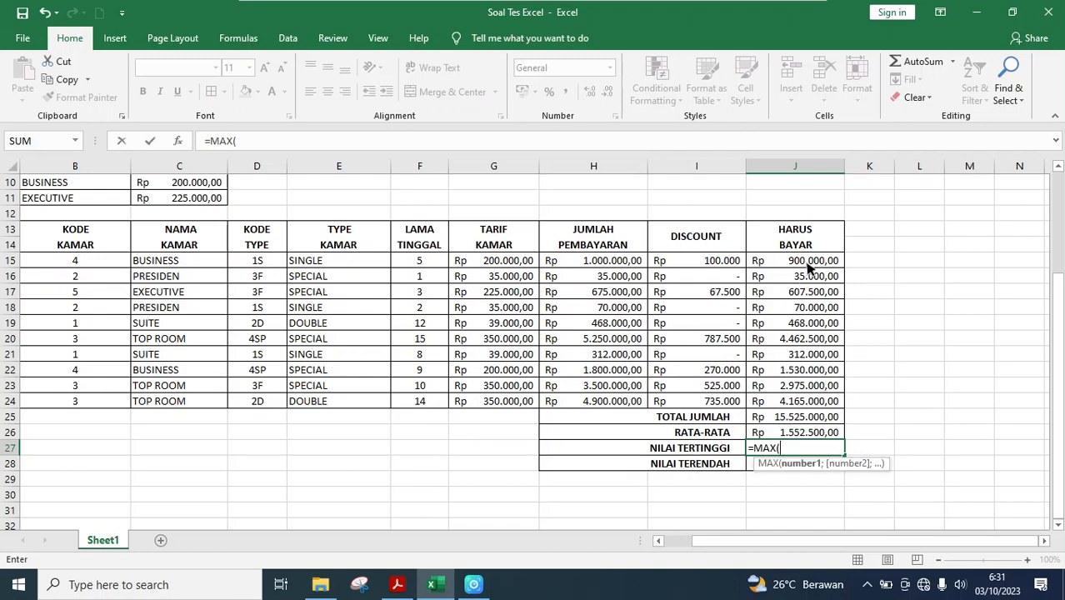
{"action": "left_click_drag", "start_coordinate": [805, 265], "coordinate": [813, 402]}
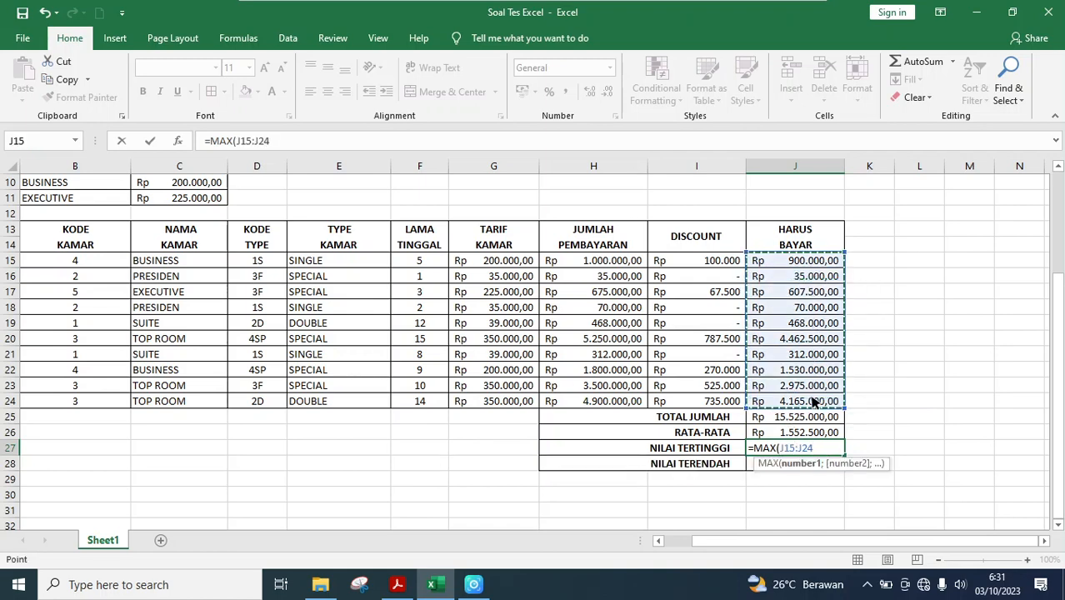
{"action": "key", "text": "Return"}
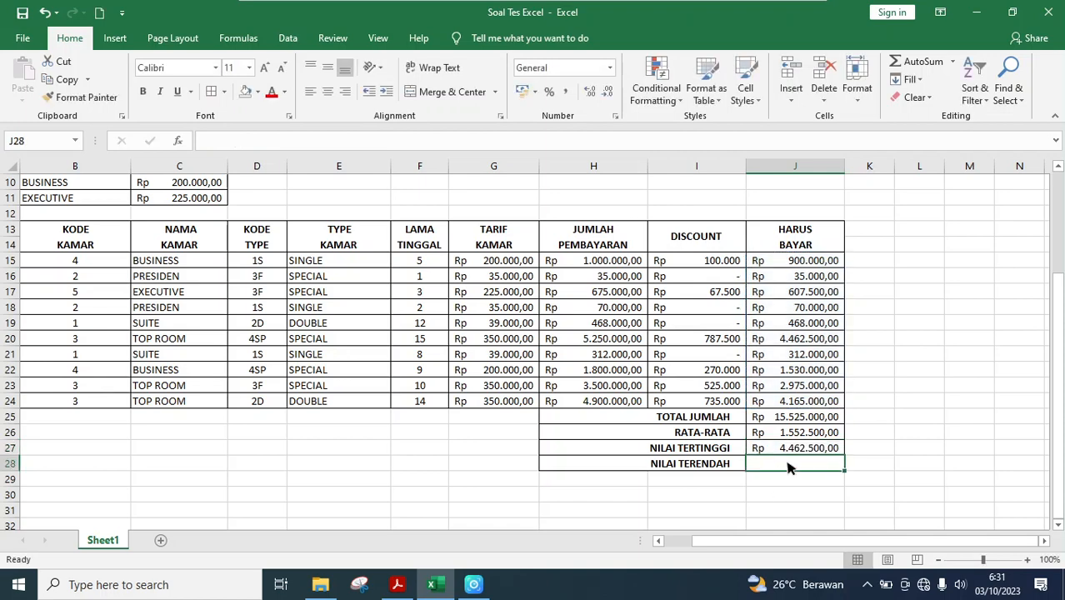
Enter =MIN(J15:J24) in the NILAI TERENDAH cell, J28
{"action": "type", "text": "="}
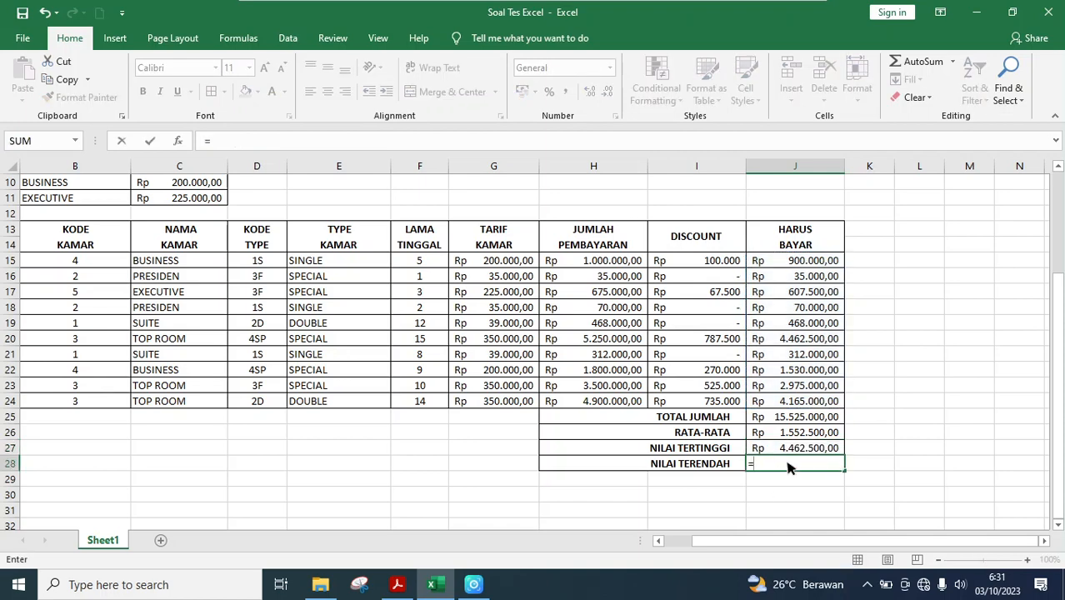
{"action": "type", "text": "MIN("}
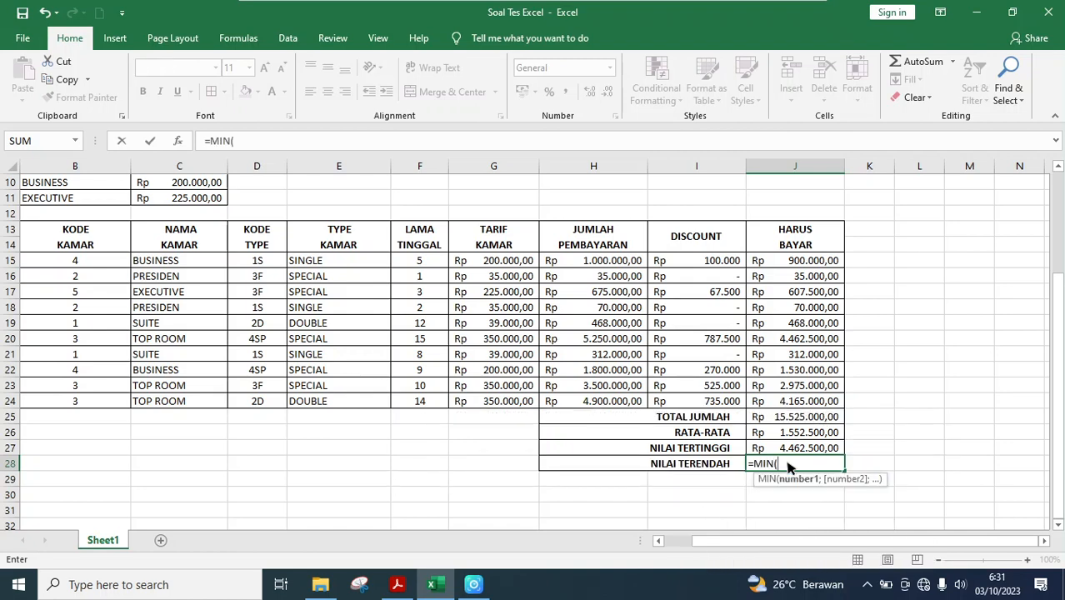
{"action": "left_click_drag", "start_coordinate": [798, 265], "coordinate": [811, 409]}
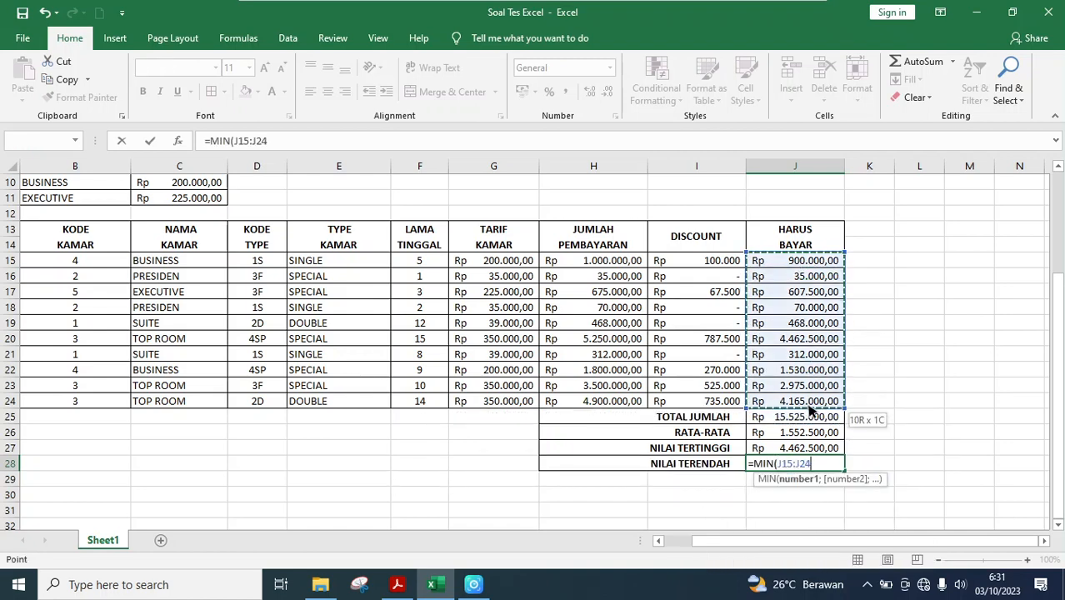
{"action": "type", "text": ")"}
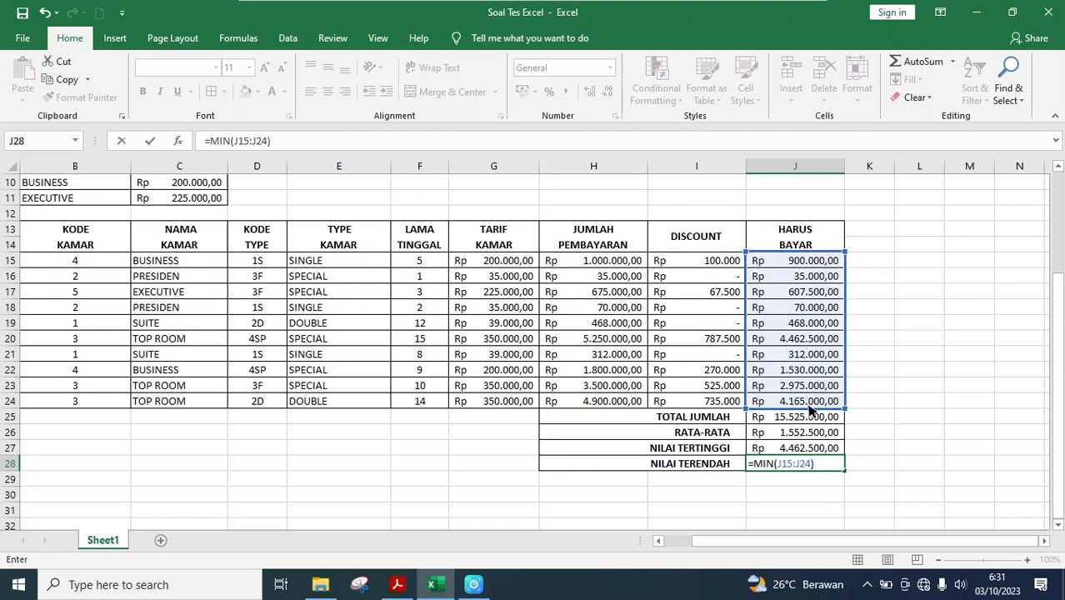
{"action": "key", "text": "Return"}
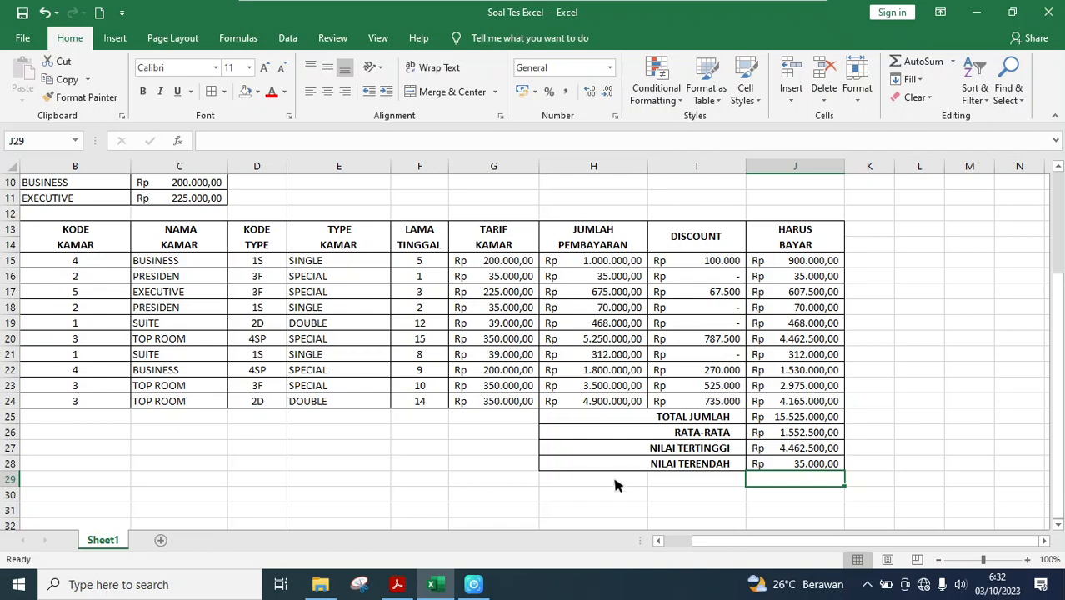
Compare the completed guest table and statistics rows in Excel with the tables and KETENTUAN RUMUS in the Ujian Excel PDF
{"action": "left_click", "coordinate": [969, 338]}
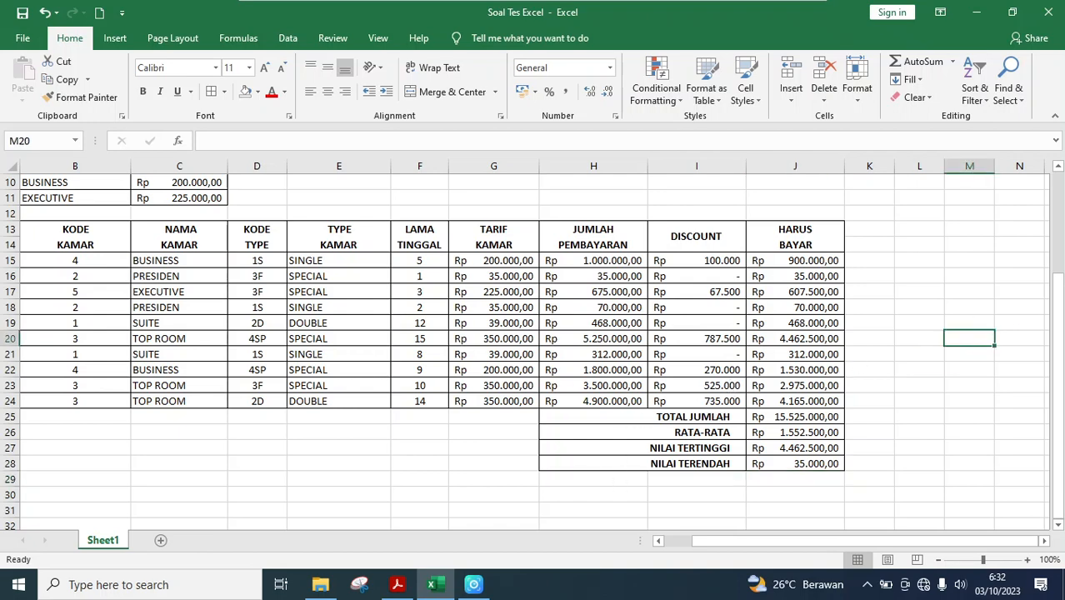
{"action": "mouse_move", "coordinate": [1058, 306]}
{"action": "left_mouse_down"}
{"action": "mouse_move", "coordinate": [1058, 293]}
{"action": "mouse_move", "coordinate": [1058, 305]}
{"action": "left_mouse_up"}
{"action": "left_click_drag", "start_coordinate": [707, 542], "coordinate": [683, 543]}
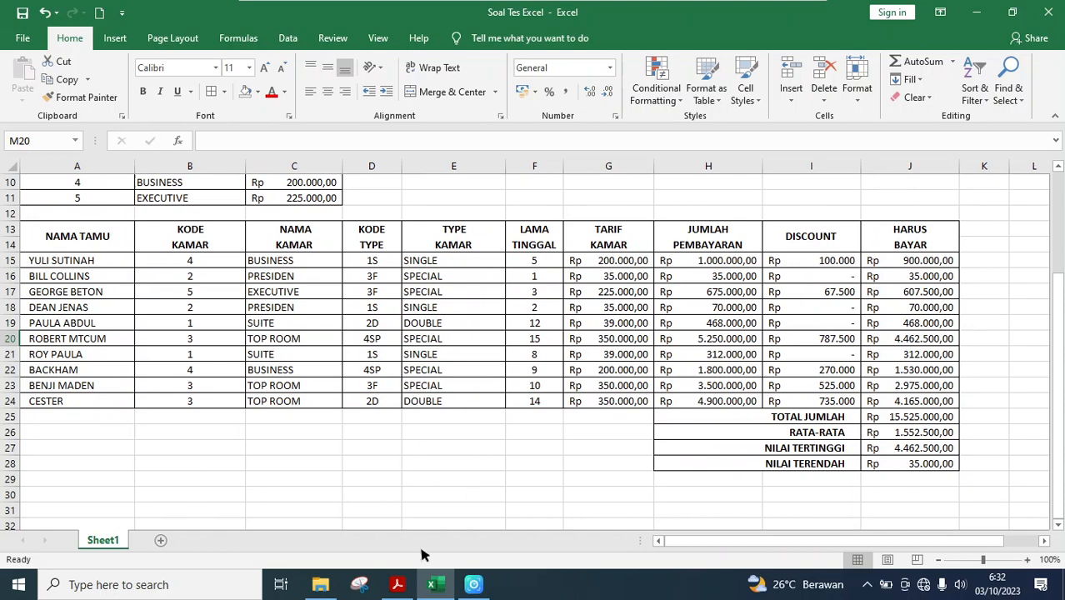
{"action": "left_click", "coordinate": [397, 588]}
{"action": "scroll", "coordinate": [401, 425], "scroll_direction": "up", "scroll_amount": 1}
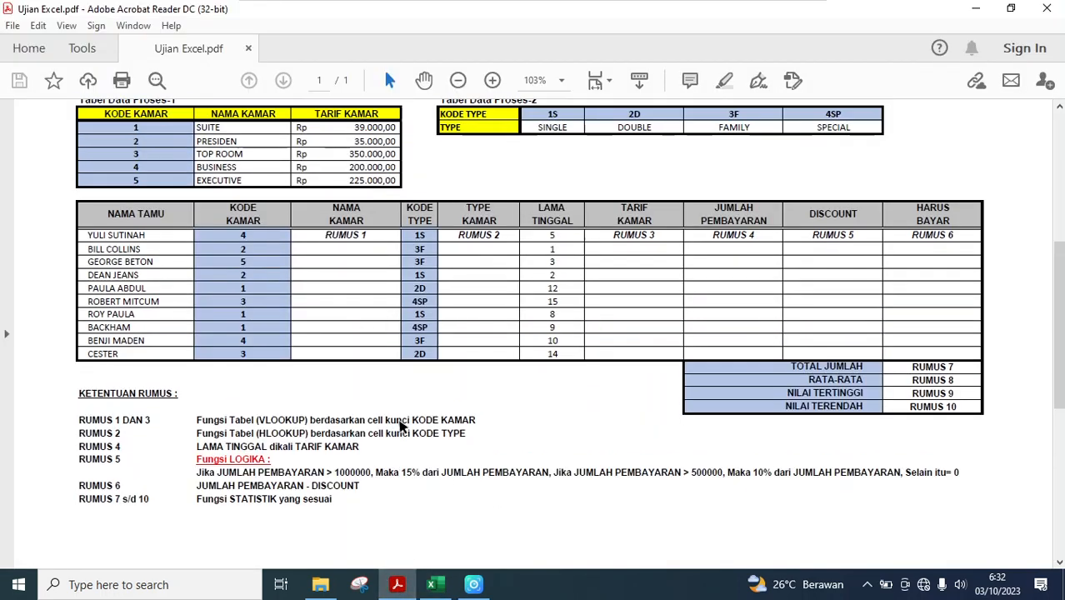
{"action": "scroll", "coordinate": [400, 425], "scroll_direction": "up", "scroll_amount": 1}
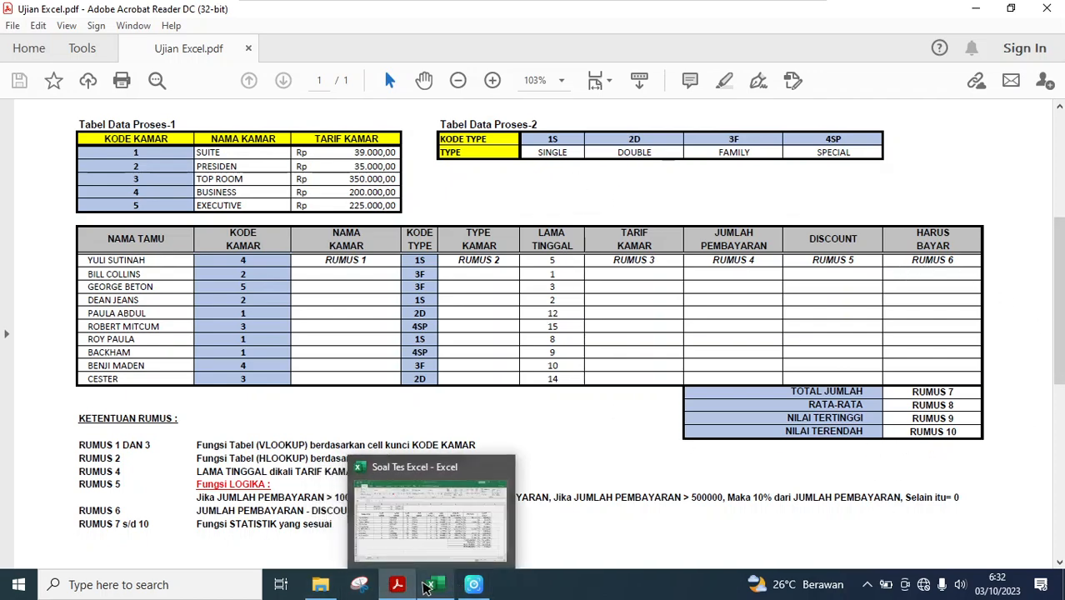
{"action": "left_click", "coordinate": [429, 586]}
{"action": "left_click", "coordinate": [914, 512]}
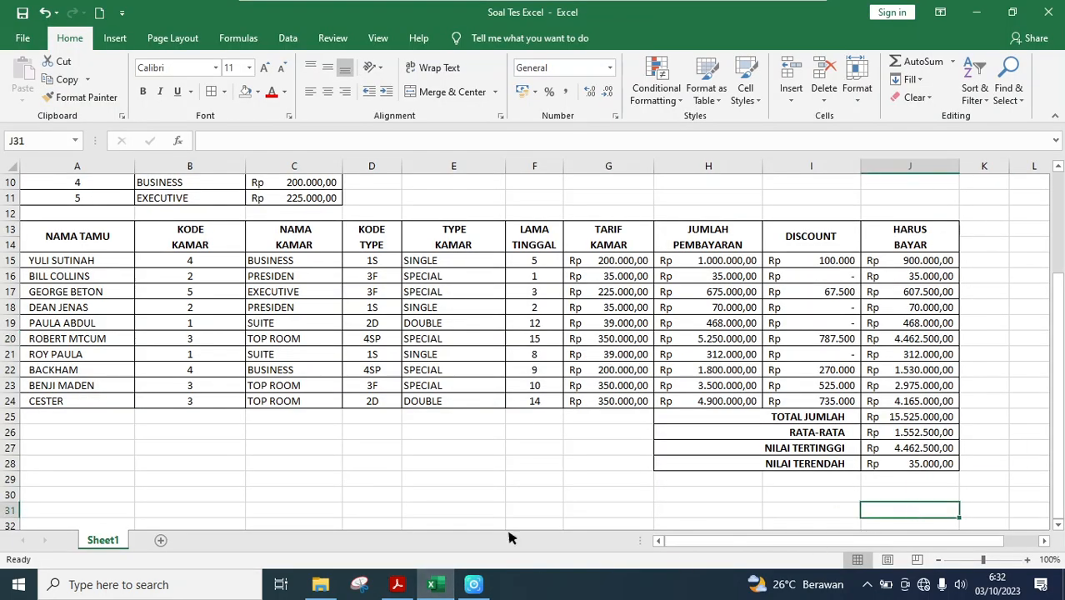
{"action": "scroll", "coordinate": [248, 474], "scroll_direction": "up", "scroll_amount": 3}
{"action": "scroll", "coordinate": [249, 478], "scroll_direction": "down", "scroll_amount": 3}
{"action": "scroll", "coordinate": [249, 477], "scroll_direction": "up", "scroll_amount": 3}
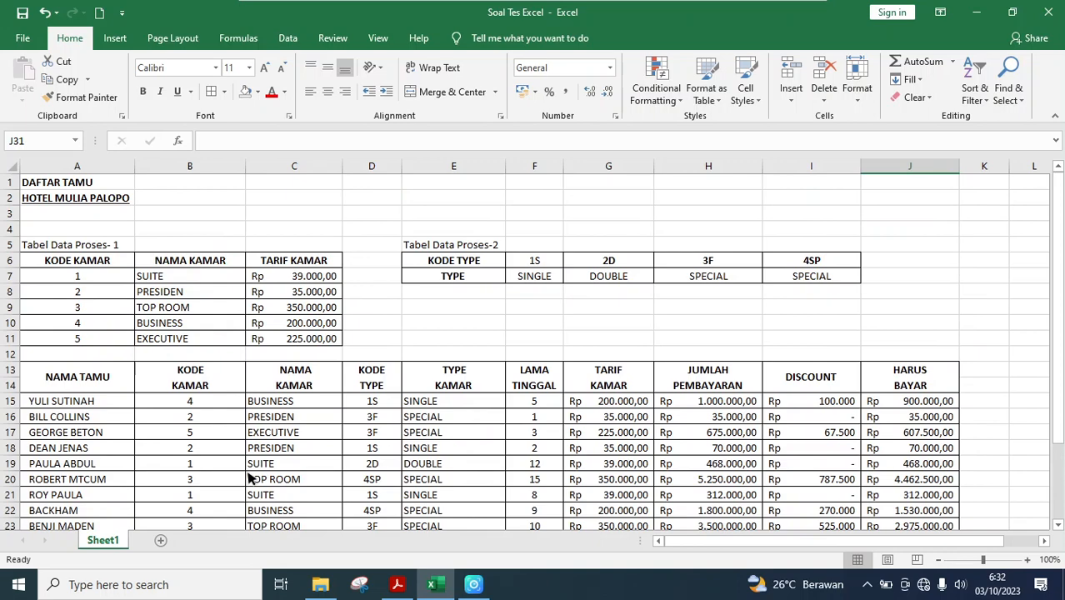
Compare the hotel title's layout in the Ujian Excel PDF with title rows 1 and 2 of the Excel sheet
{"action": "left_click", "coordinate": [397, 584]}
{"action": "scroll", "coordinate": [290, 241], "scroll_direction": "up", "scroll_amount": 3}
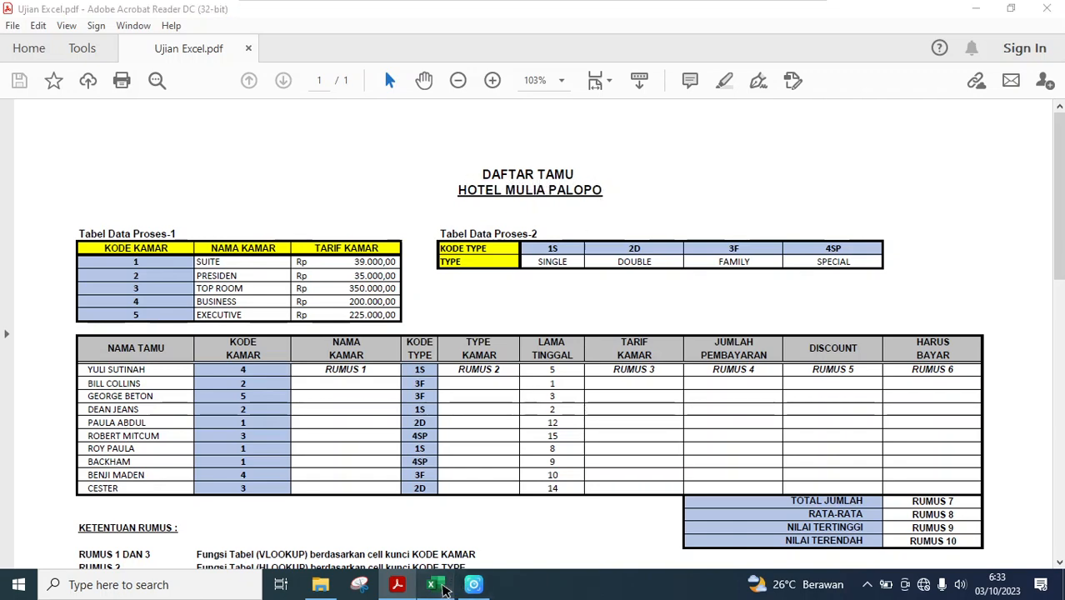
{"action": "left_click", "coordinate": [432, 584]}
{"action": "left_click", "coordinate": [33, 185]}
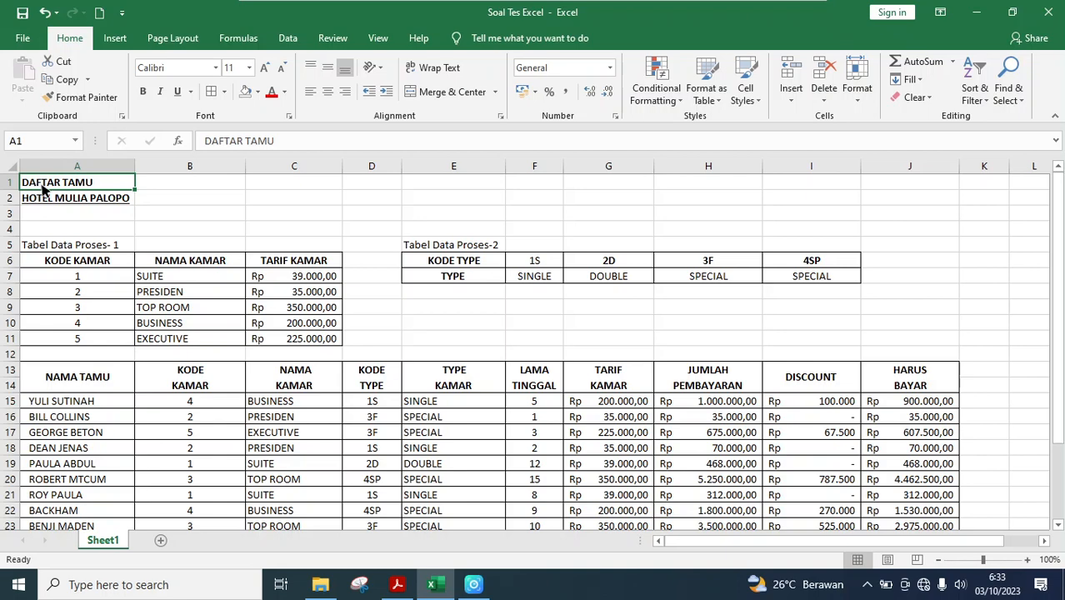
{"action": "left_click_drag", "start_coordinate": [43, 189], "coordinate": [908, 204]}
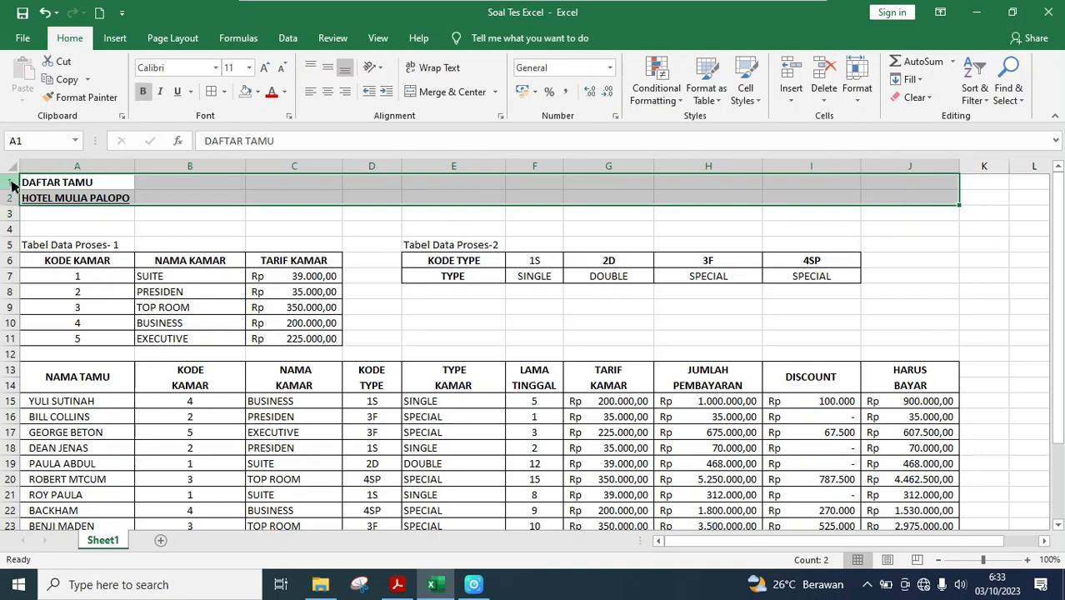
{"action": "mouse_move", "coordinate": [13, 186]}
{"action": "left_mouse_down"}
{"action": "mouse_move", "coordinate": [12, 218]}
{"action": "mouse_move", "coordinate": [12, 203]}
{"action": "left_mouse_up"}
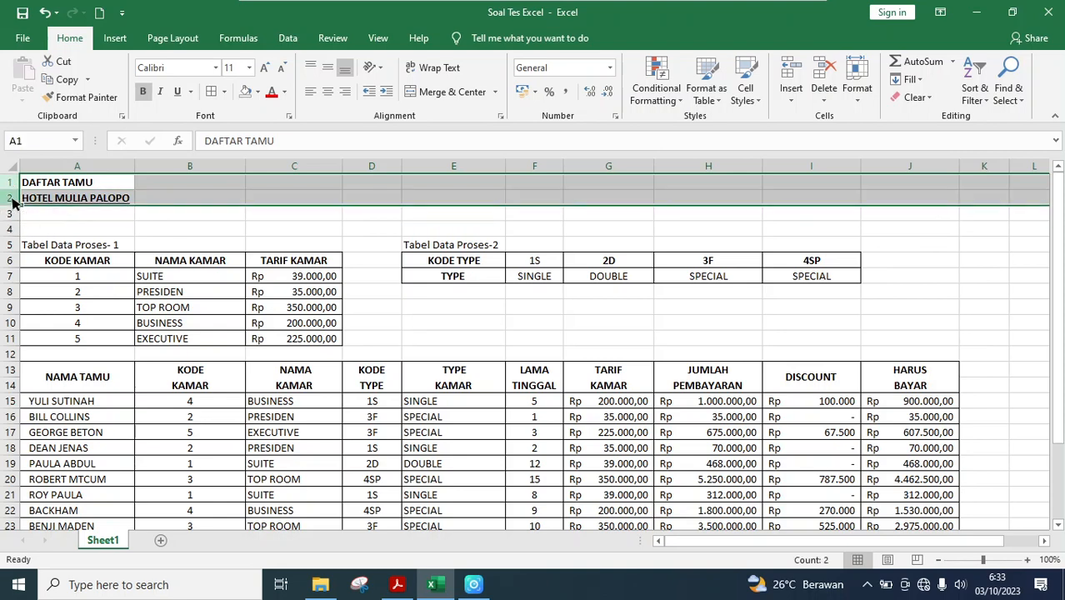
{"action": "left_click_drag", "start_coordinate": [986, 545], "coordinate": [837, 555]}
{"action": "left_click", "coordinate": [169, 219]}
Try to merge and center A1:J2 as a single block, and undo the merge
{"action": "left_click_drag", "start_coordinate": [25, 184], "coordinate": [911, 207]}
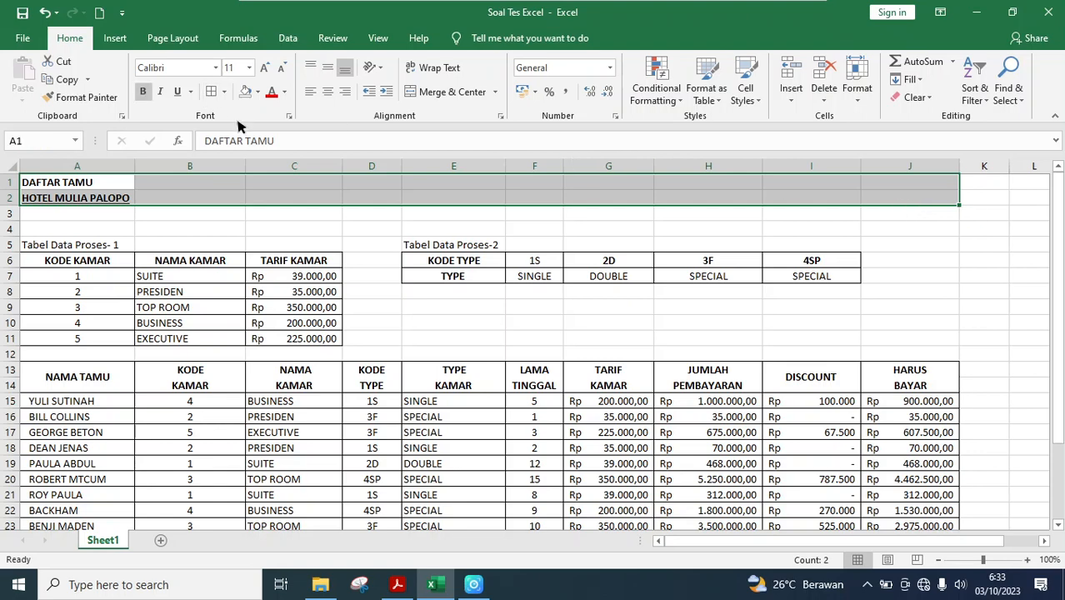
{"action": "left_click", "coordinate": [443, 94]}
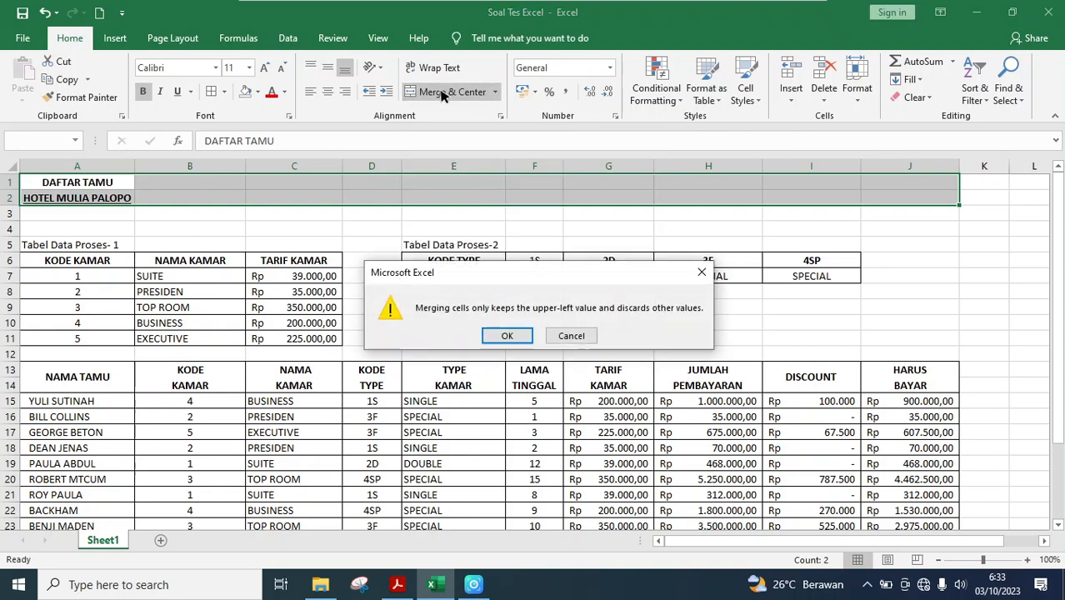
{"action": "left_click", "coordinate": [508, 336]}
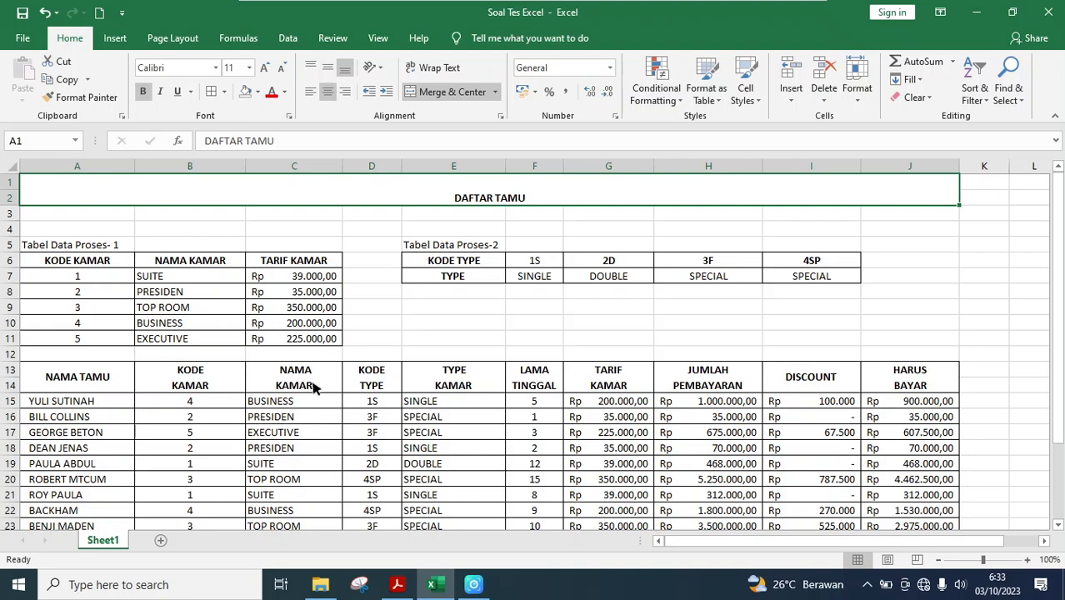
{"action": "key", "text": "ctrl+z"}
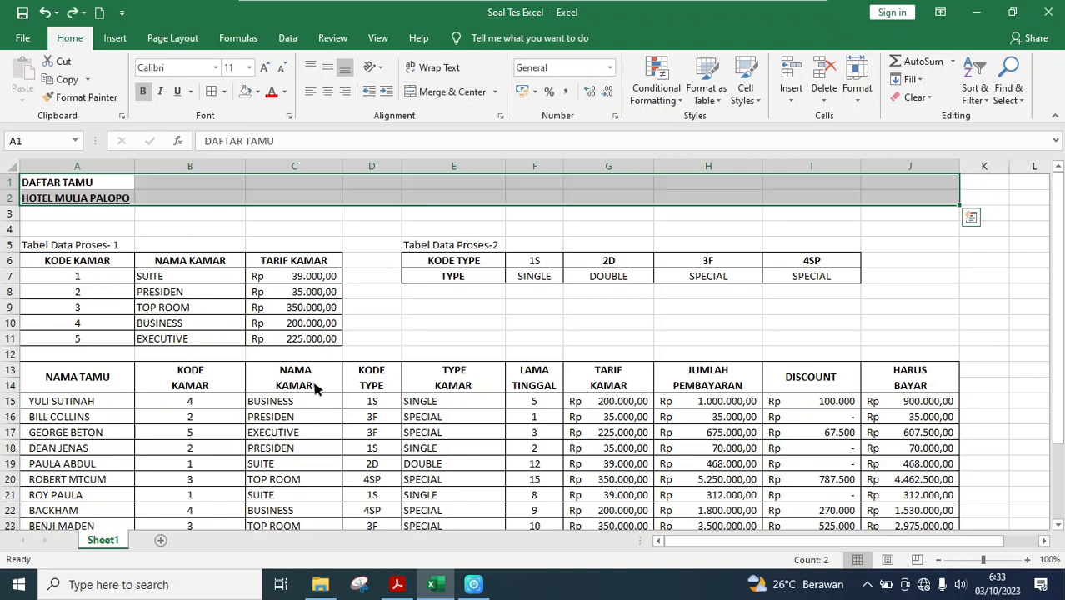
Merge the title range A1:J2 across, row by row, and center both title lines horizontally
{"action": "left_click", "coordinate": [496, 93]}
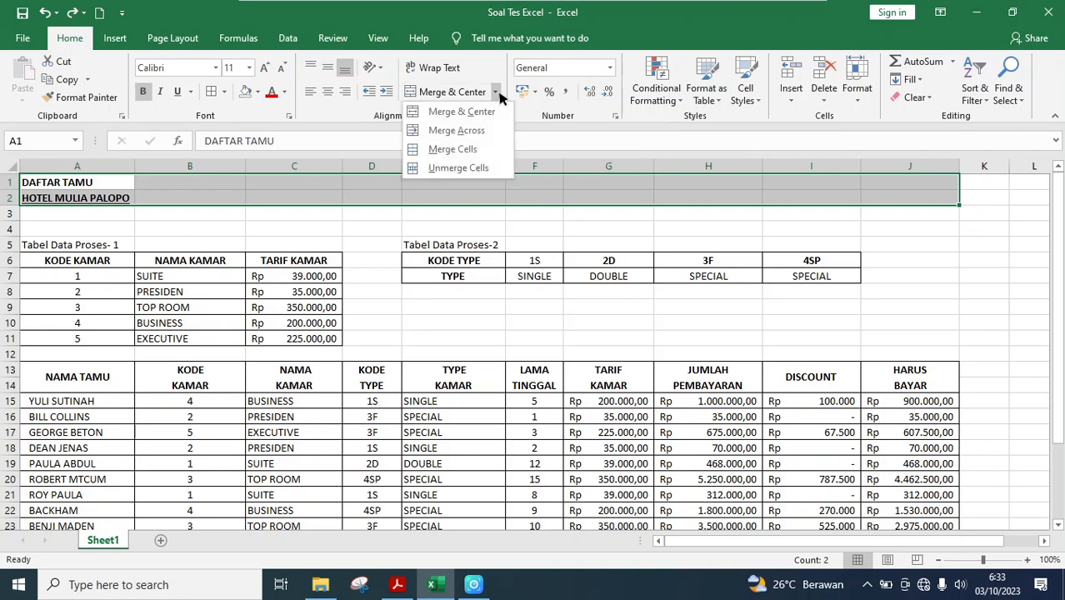
{"action": "left_click", "coordinate": [456, 131]}
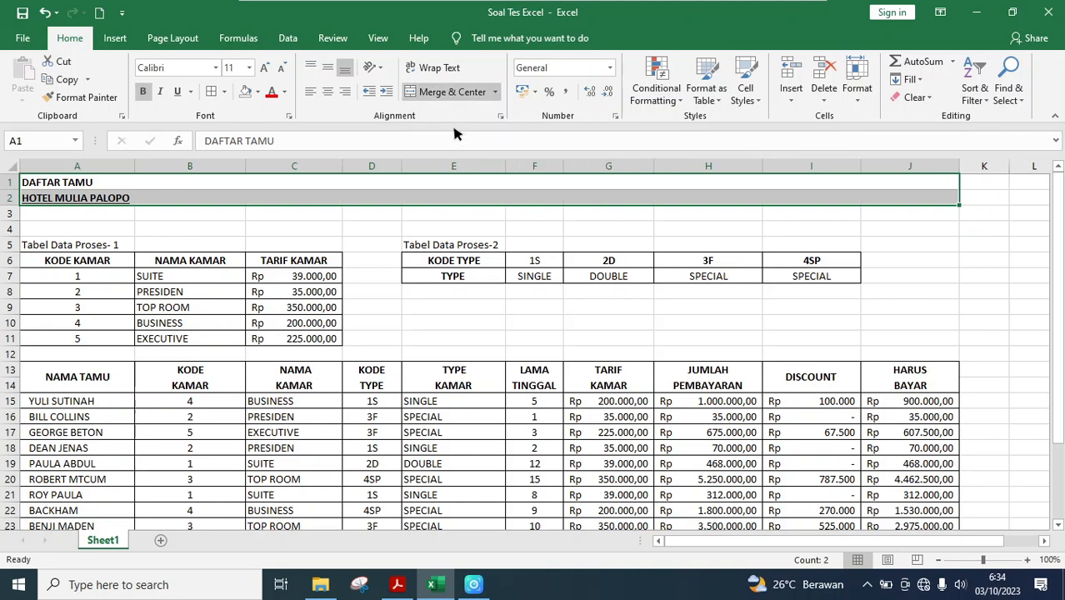
{"action": "left_click", "coordinate": [329, 94]}
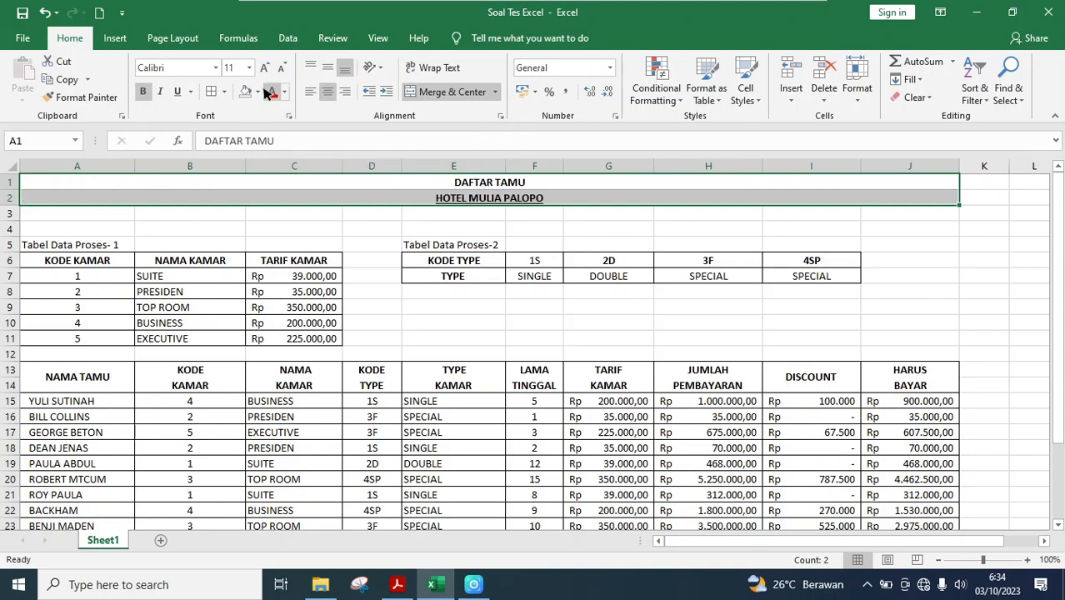
Set the font size of the two title lines to 16
{"action": "left_click", "coordinate": [248, 67]}
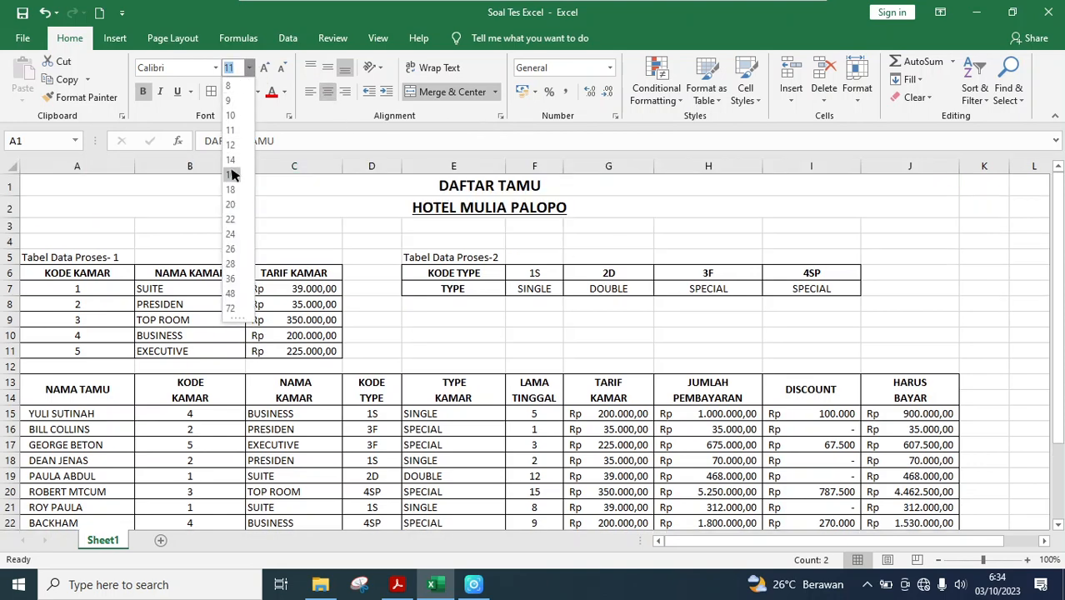
{"action": "left_click", "coordinate": [231, 174]}
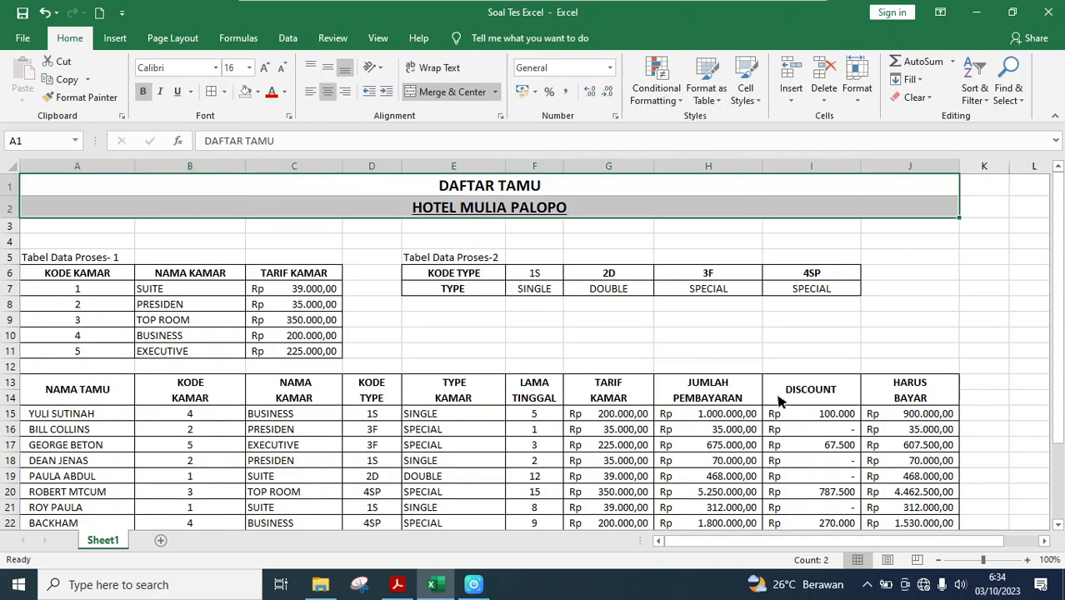
{"action": "left_click", "coordinate": [627, 336]}
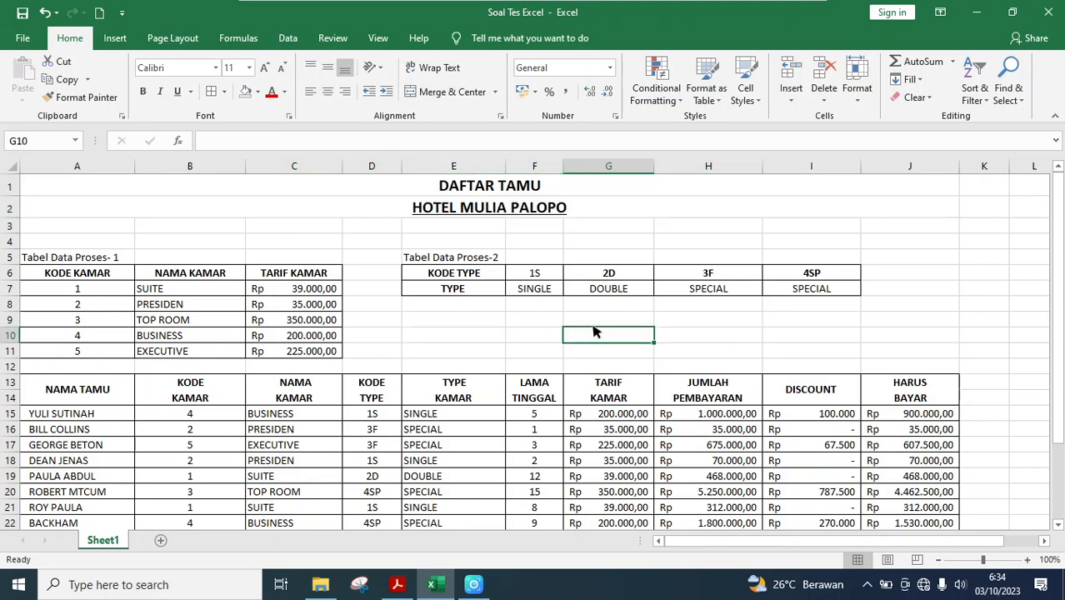
Following the PDF's colors, fill the Tabel Data Proses-1 headers A6:C6 yellow and the room codes A7:A11 light blue
{"action": "left_click", "coordinate": [398, 585]}
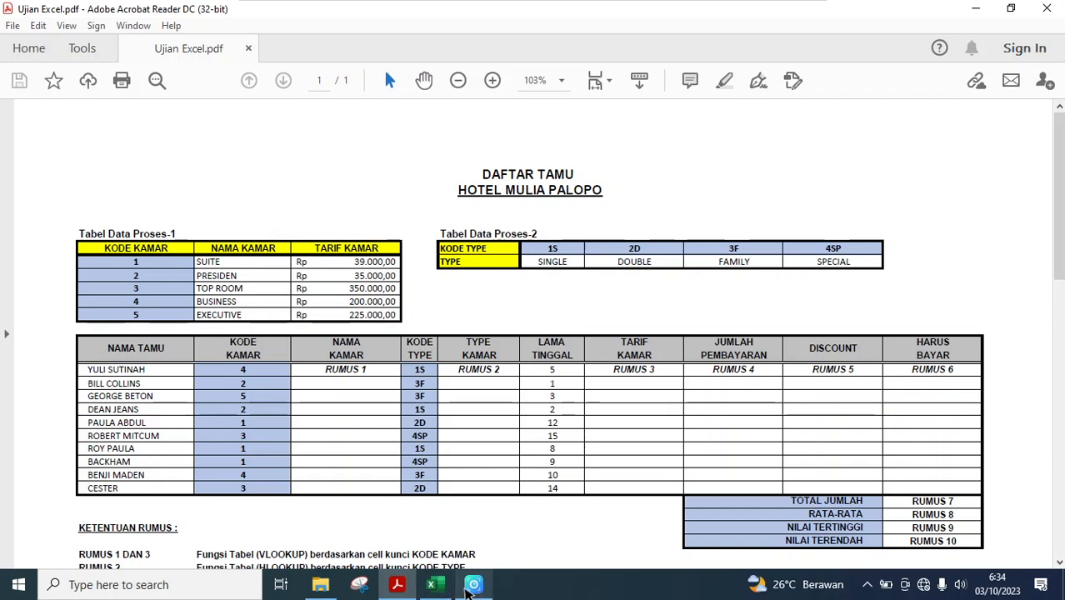
{"action": "left_click", "coordinate": [431, 586]}
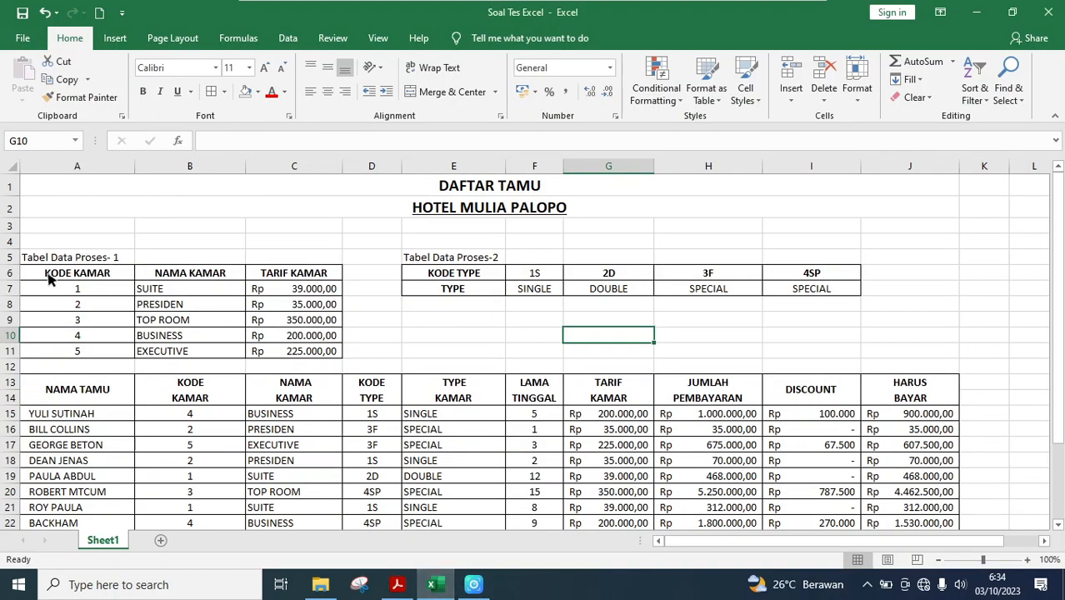
{"action": "left_click_drag", "start_coordinate": [48, 281], "coordinate": [300, 276]}
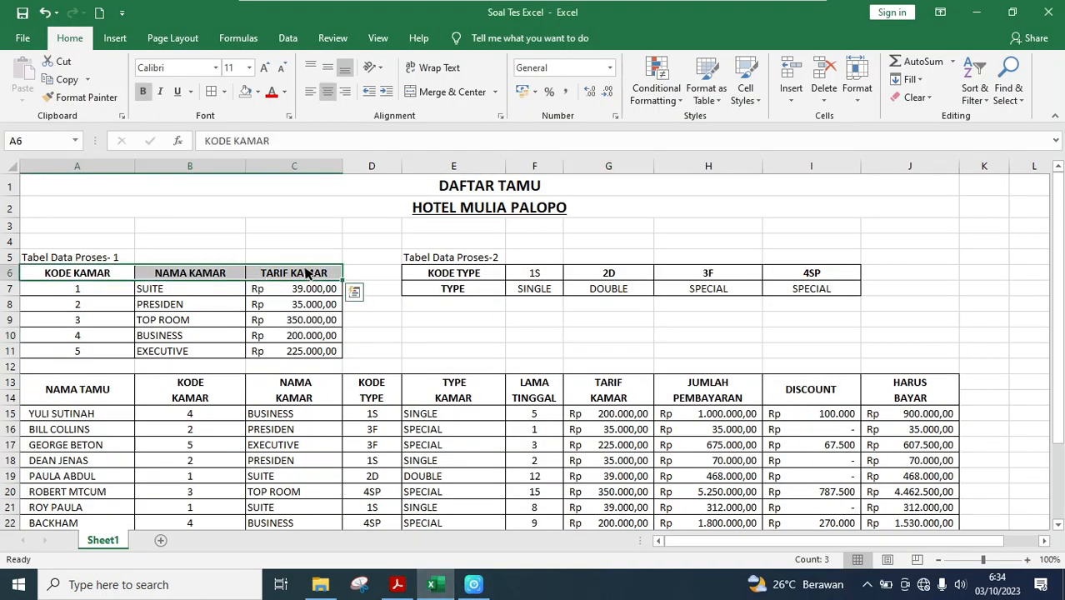
{"action": "left_click", "coordinate": [258, 92]}
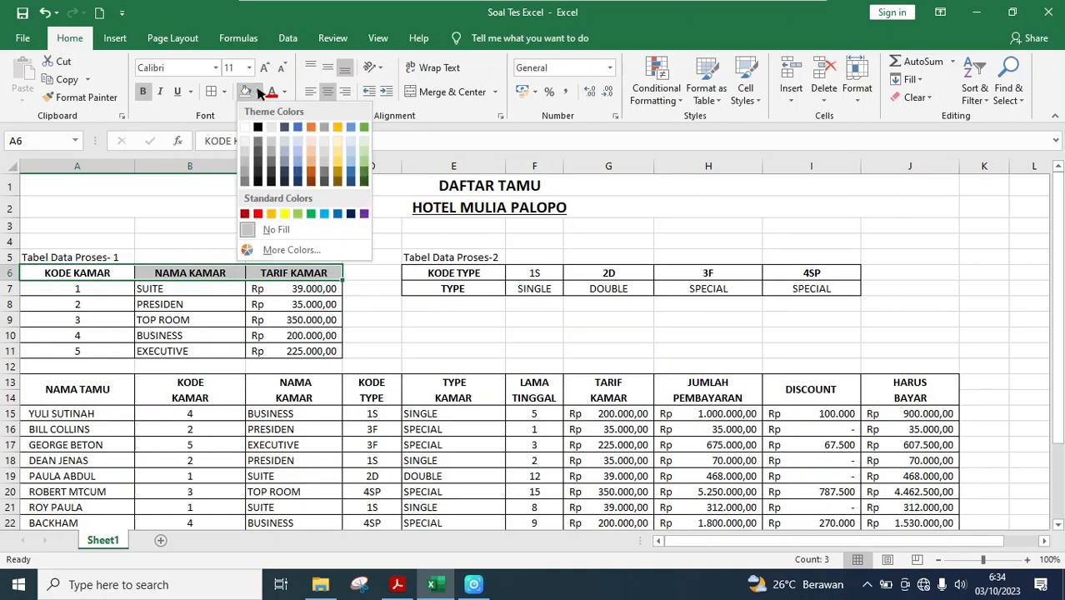
{"action": "left_click", "coordinate": [281, 214]}
{"action": "left_click_drag", "start_coordinate": [113, 291], "coordinate": [105, 351]}
{"action": "left_click", "coordinate": [258, 96]}
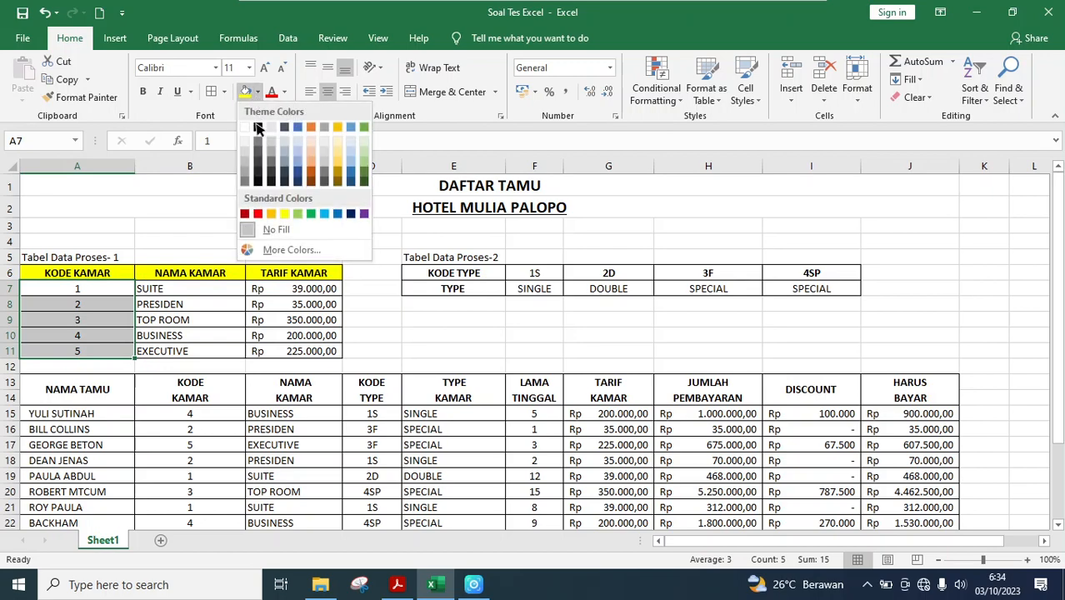
{"action": "left_click", "coordinate": [301, 168]}
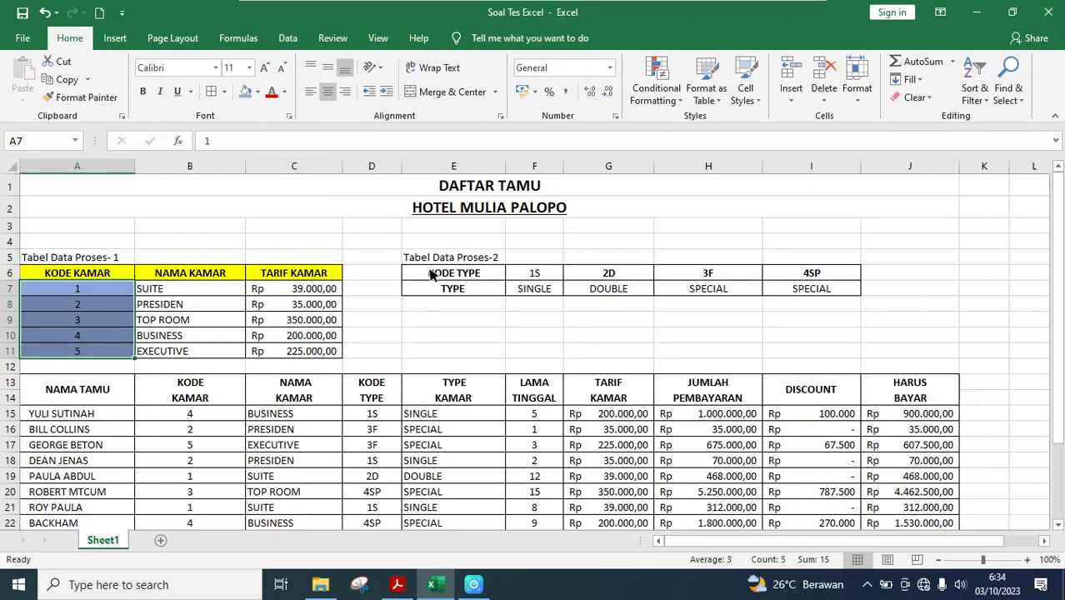
Fill the Tabel Data Proses-2 labels E6:E7 yellow and the type codes F6:I6 light blue, as in the PDF
{"action": "left_click", "coordinate": [397, 586]}
{"action": "left_click", "coordinate": [397, 586]}
{"action": "left_click_drag", "start_coordinate": [476, 273], "coordinate": [472, 290]}
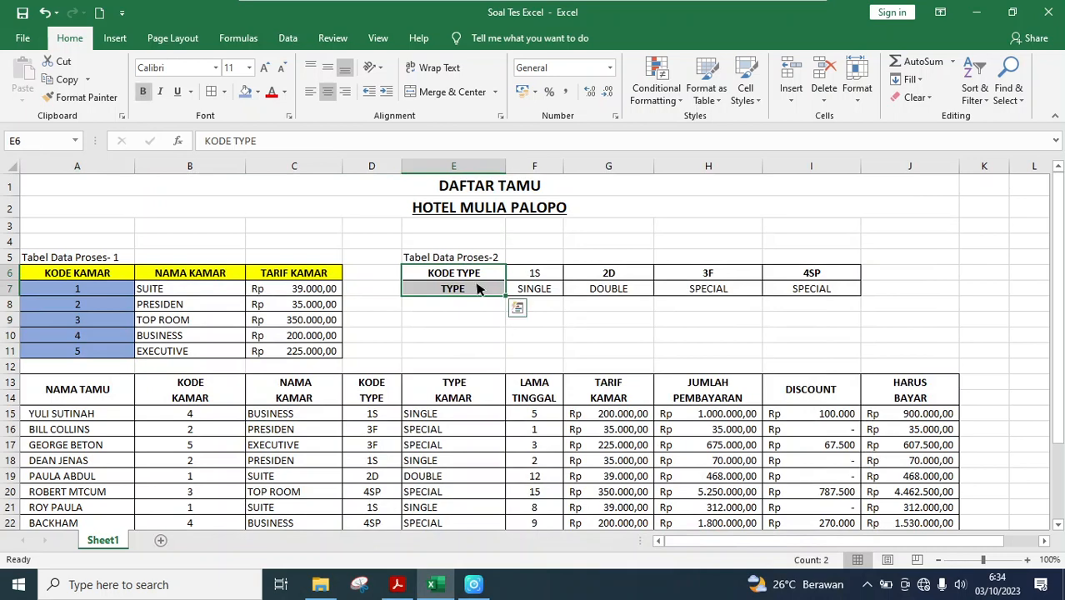
{"action": "left_click", "coordinate": [258, 92]}
{"action": "left_click", "coordinate": [287, 216]}
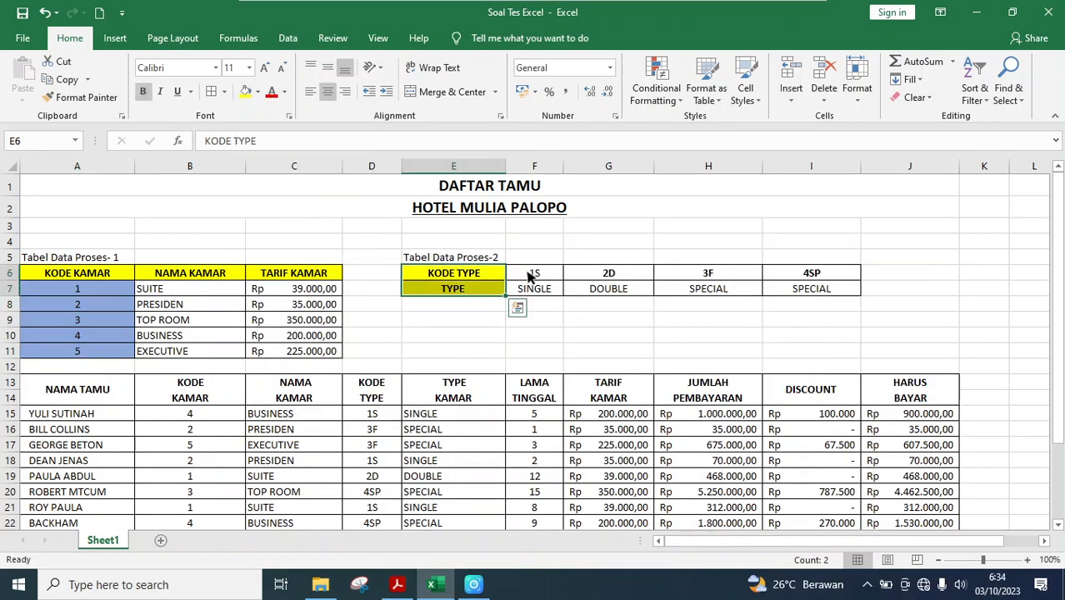
{"action": "left_click_drag", "start_coordinate": [527, 274], "coordinate": [837, 278]}
{"action": "left_click", "coordinate": [257, 94]}
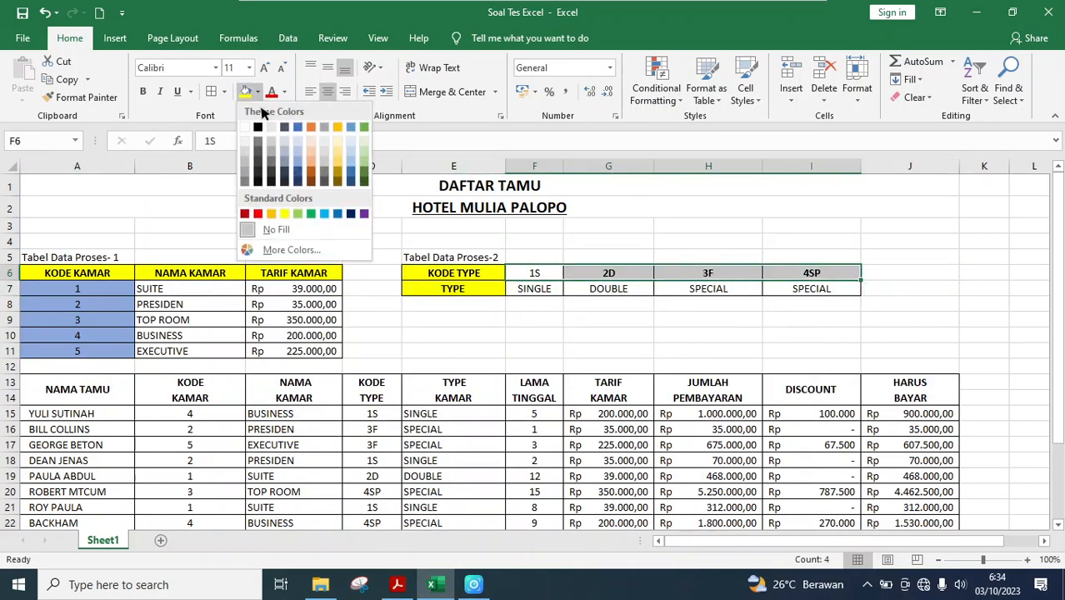
{"action": "left_click", "coordinate": [299, 163]}
Fill the guest table's KODE KAMAR cells B15:B24 and KODE TYPE cells D15:D24 light blue, as in the PDF
{"action": "scroll", "coordinate": [594, 281], "scroll_direction": "down", "scroll_amount": 5}
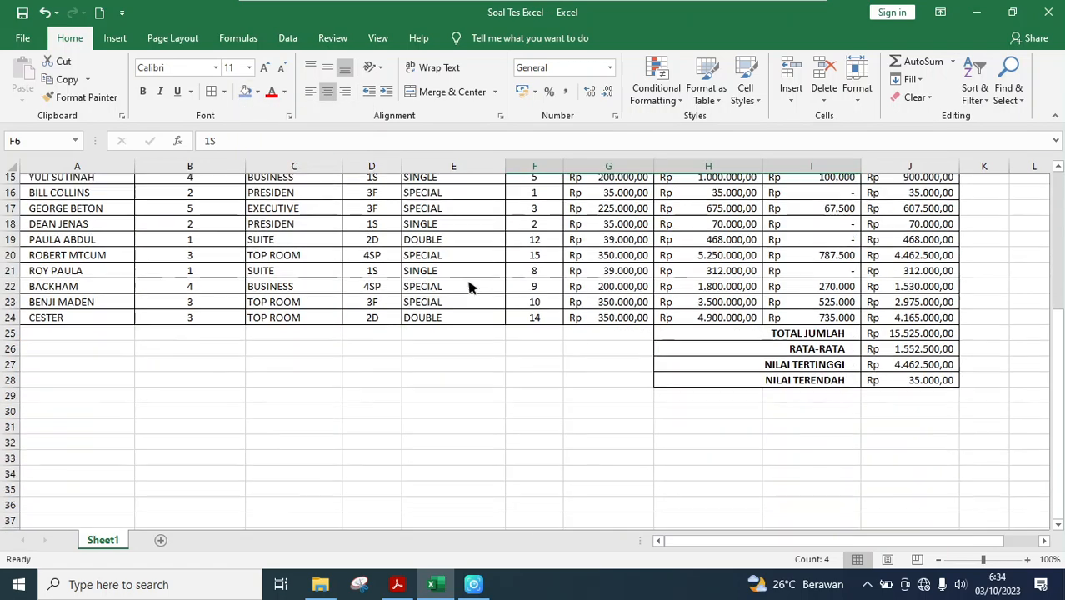
{"action": "scroll", "coordinate": [471, 281], "scroll_direction": "up", "scroll_amount": 2}
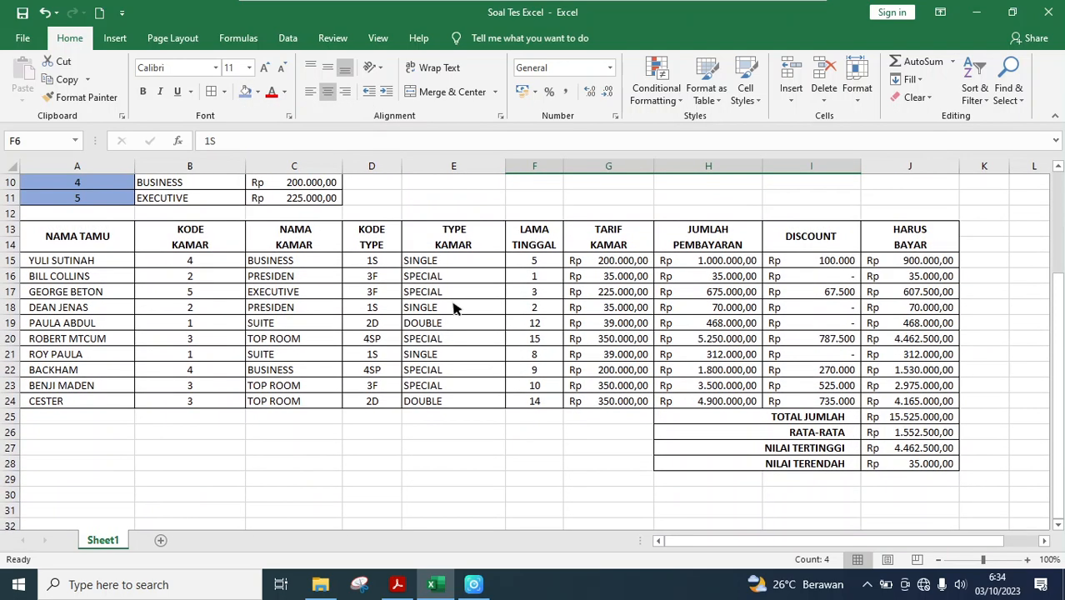
{"action": "left_click", "coordinate": [399, 585]}
{"action": "left_click", "coordinate": [399, 587]}
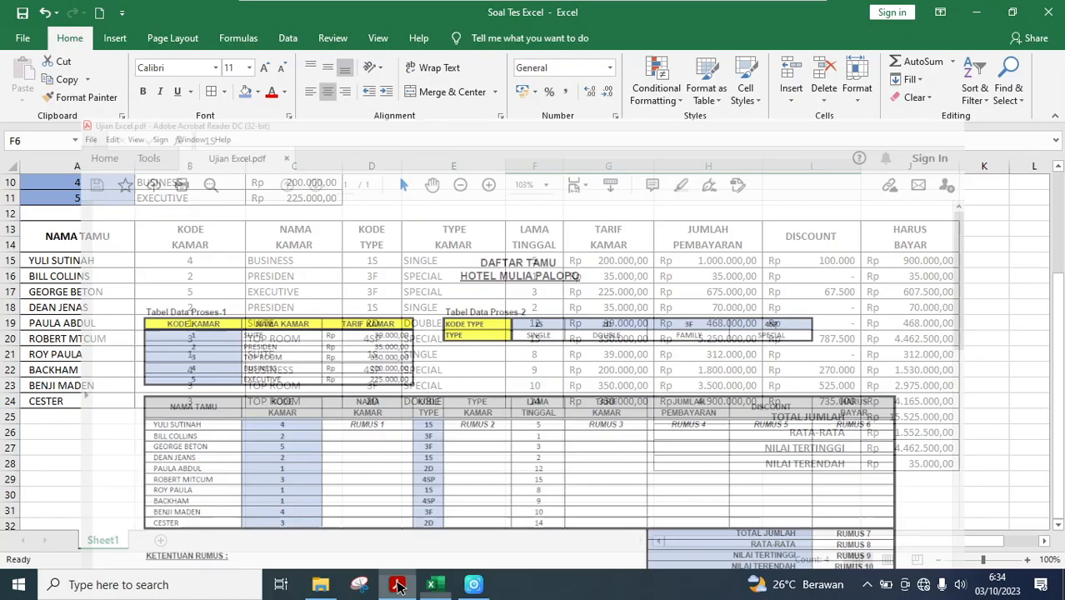
{"action": "left_click_drag", "start_coordinate": [195, 264], "coordinate": [209, 404]}
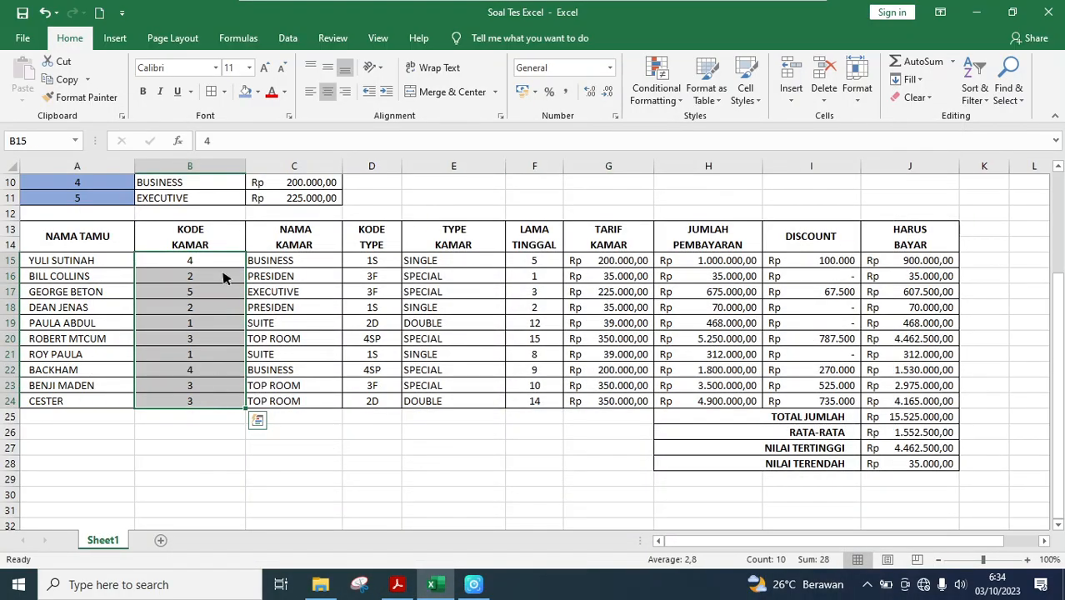
{"action": "left_click", "coordinate": [245, 92]}
{"action": "left_click_drag", "start_coordinate": [372, 262], "coordinate": [372, 403]}
{"action": "left_click", "coordinate": [245, 92]}
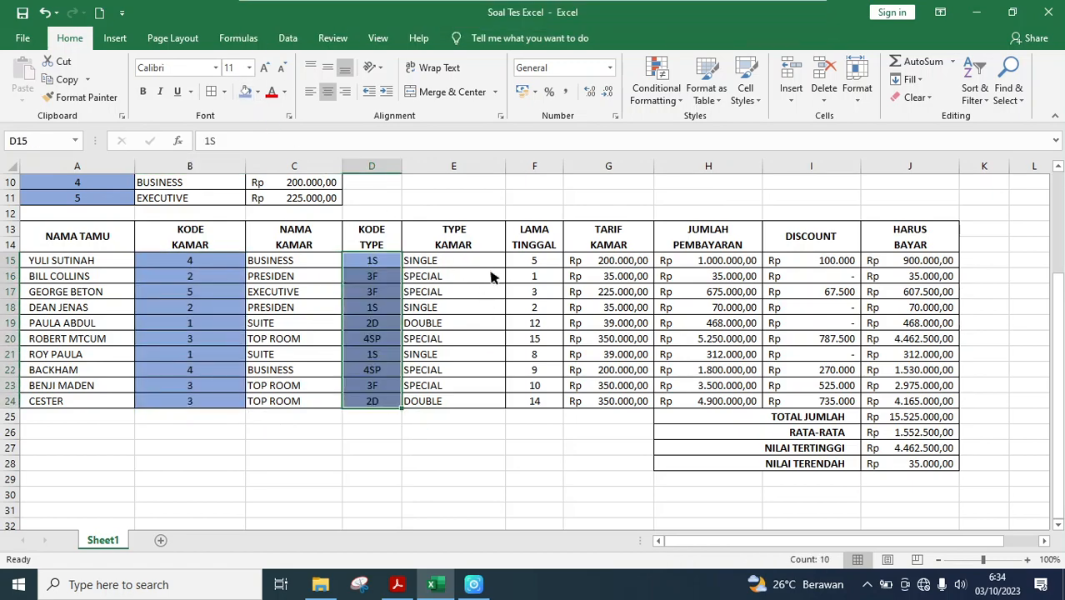
Check the header color in the PDF and fill the guest table's header rows A13:J14 light gray
{"action": "left_click", "coordinate": [674, 417]}
{"action": "left_click", "coordinate": [397, 584]}
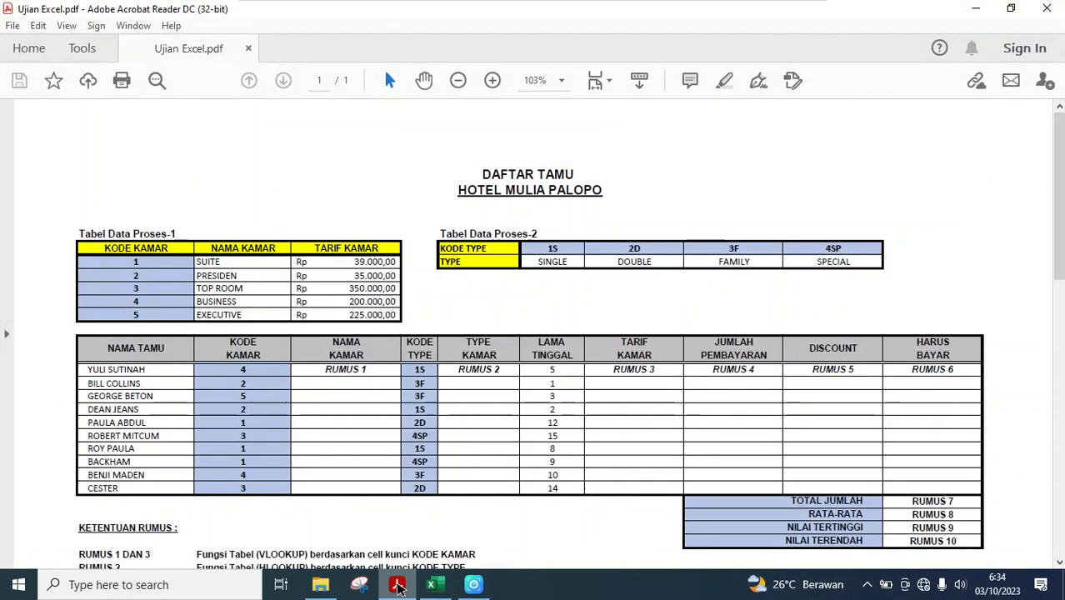
{"action": "left_click", "coordinate": [433, 585]}
{"action": "left_click_drag", "start_coordinate": [58, 234], "coordinate": [922, 251]}
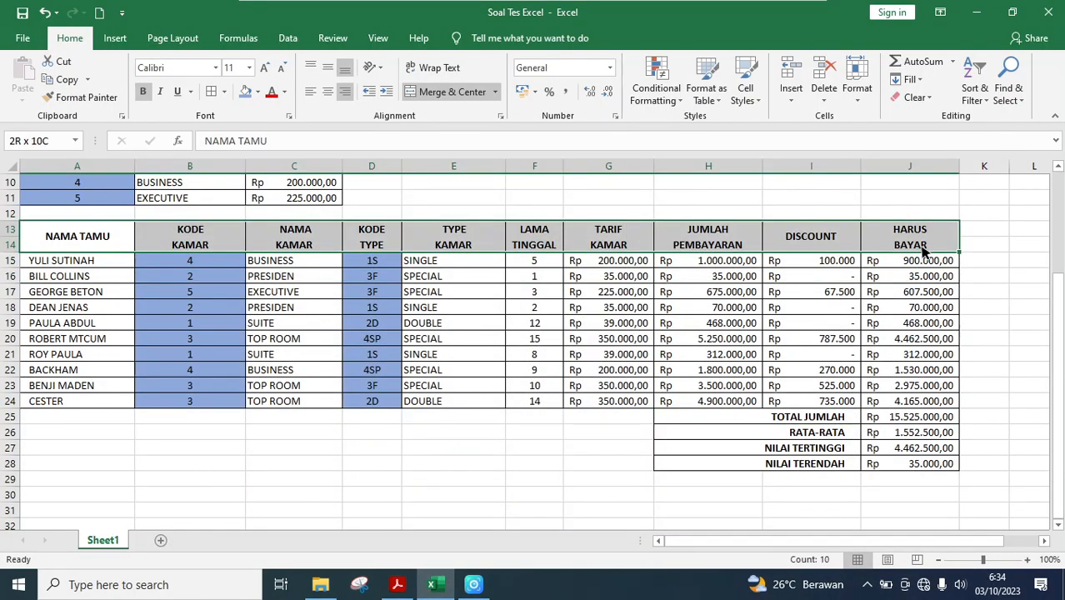
{"action": "left_click", "coordinate": [257, 91]}
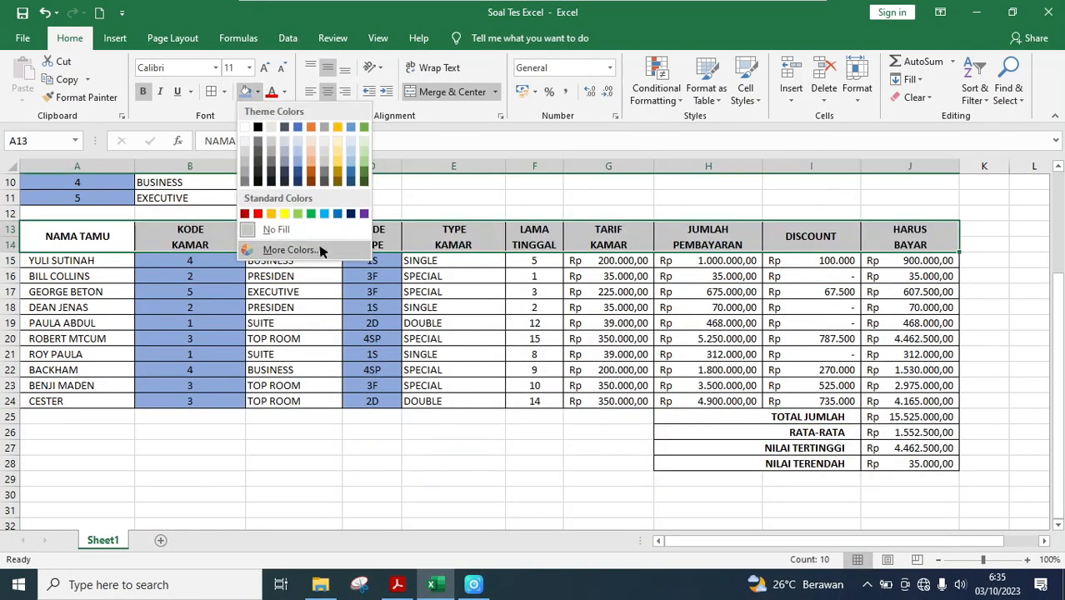
{"action": "left_click", "coordinate": [272, 142]}
{"action": "left_click", "coordinate": [608, 385]}
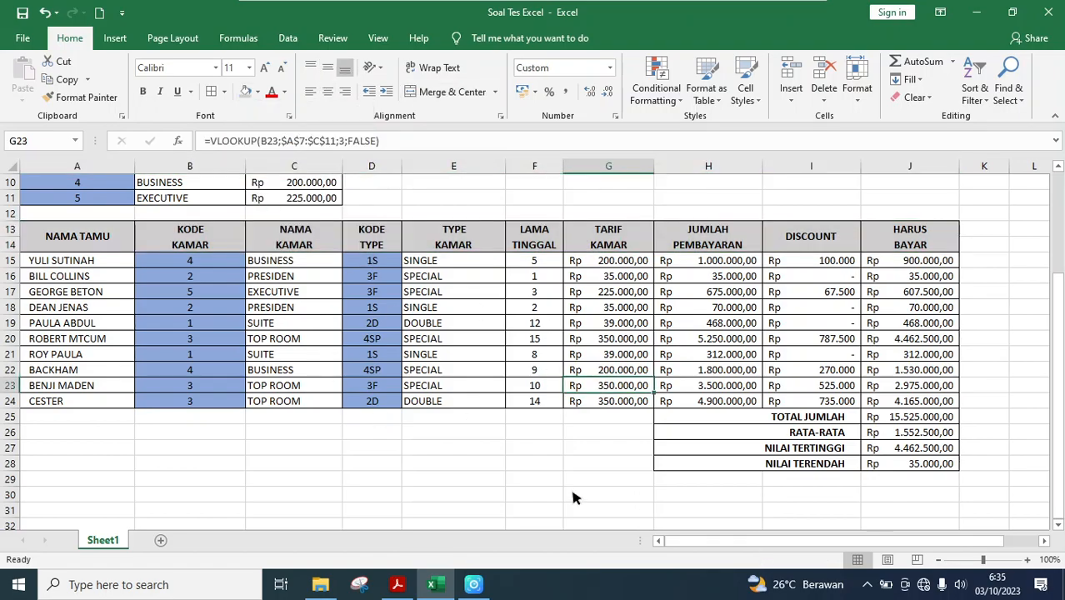
Fill the statistics labels from TOTAL JUMLAH to NILAI TERENDAH, H25:I28, light blue to match the PDF
{"action": "left_click", "coordinate": [399, 583]}
{"action": "left_click", "coordinate": [399, 584]}
{"action": "left_click_drag", "start_coordinate": [773, 421], "coordinate": [777, 463]}
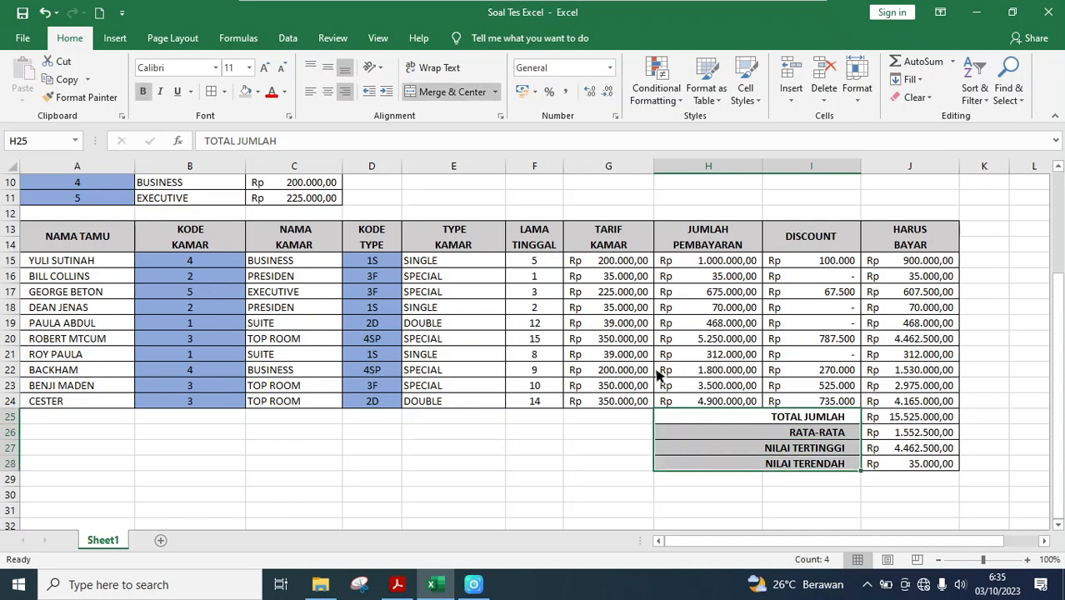
{"action": "left_click", "coordinate": [257, 93]}
{"action": "left_click", "coordinate": [303, 160]}
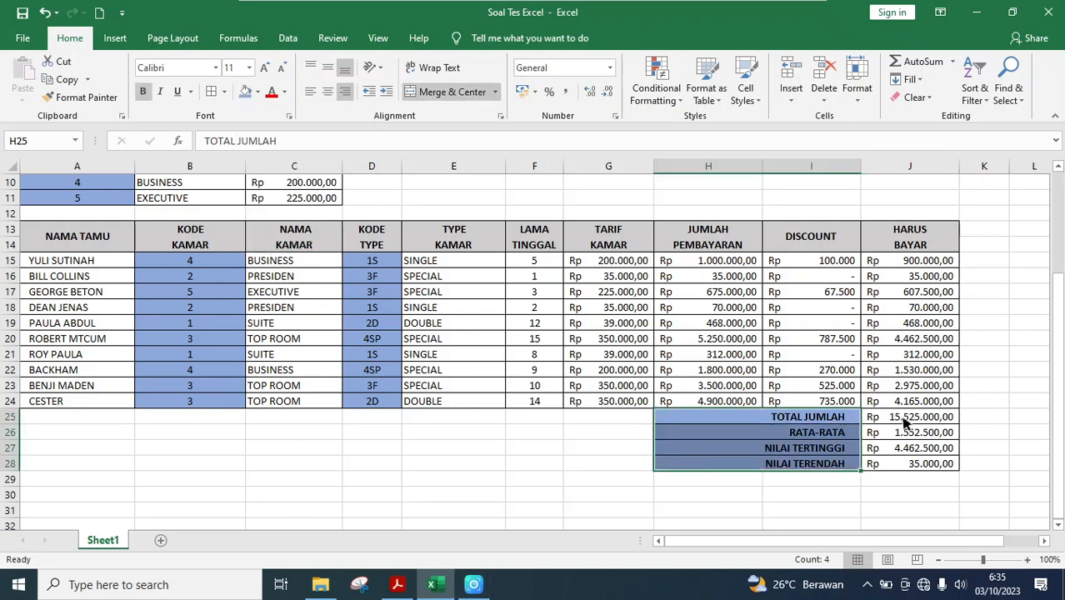
Make the statistics values J25:J28, beside TOTAL JUMLAH to NILAI TERENDAH, bold
{"action": "left_click_drag", "start_coordinate": [907, 424], "coordinate": [913, 467]}
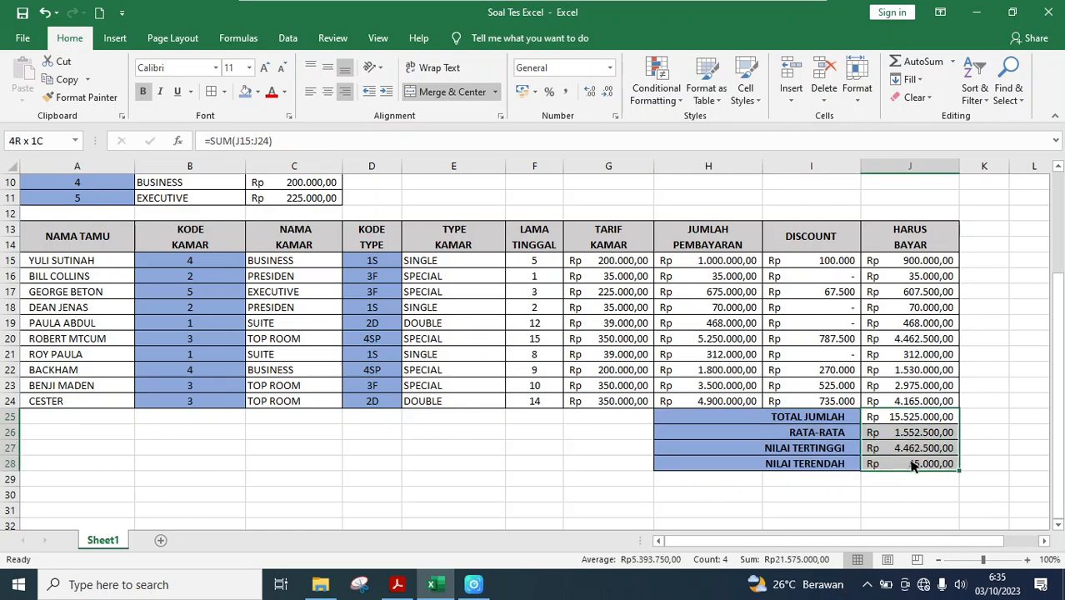
{"action": "left_click", "coordinate": [144, 95]}
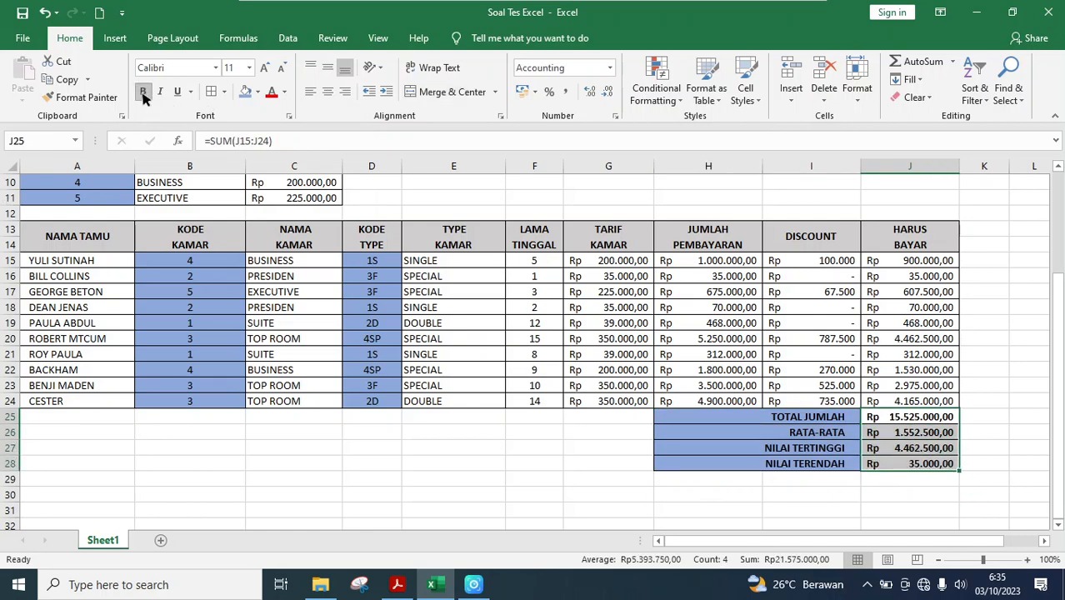
{"action": "left_click", "coordinate": [369, 495]}
Switch to Ujian Excel.pdf in Acrobat Reader and review the exam's title, tables, formatting and KETENTUAN RUMUS formula rules
{"action": "left_click", "coordinate": [396, 585]}
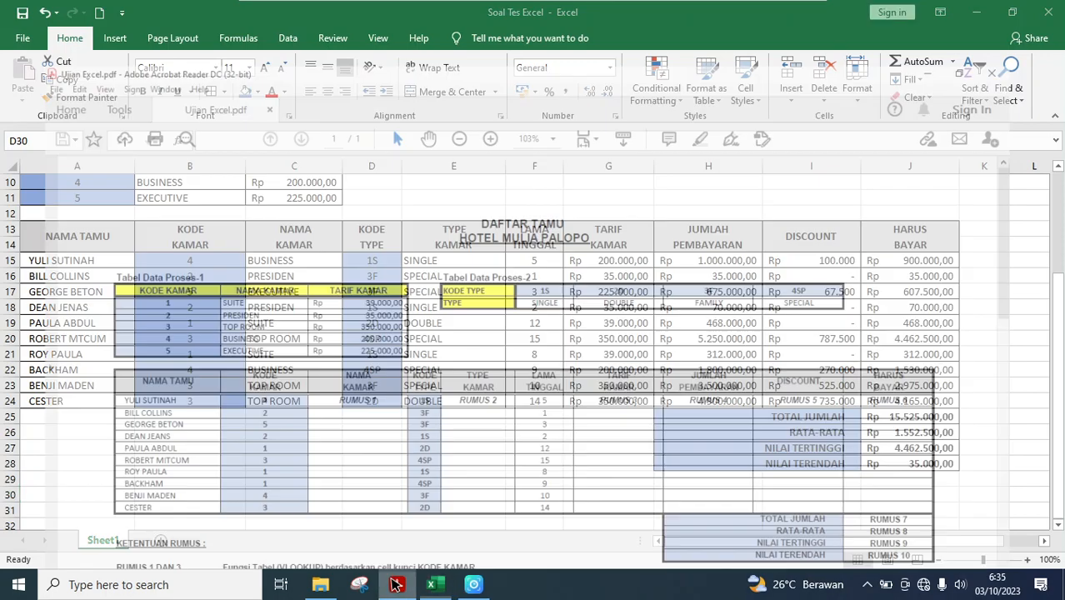
{"action": "scroll", "coordinate": [560, 433], "scroll_direction": "down", "scroll_amount": 5}
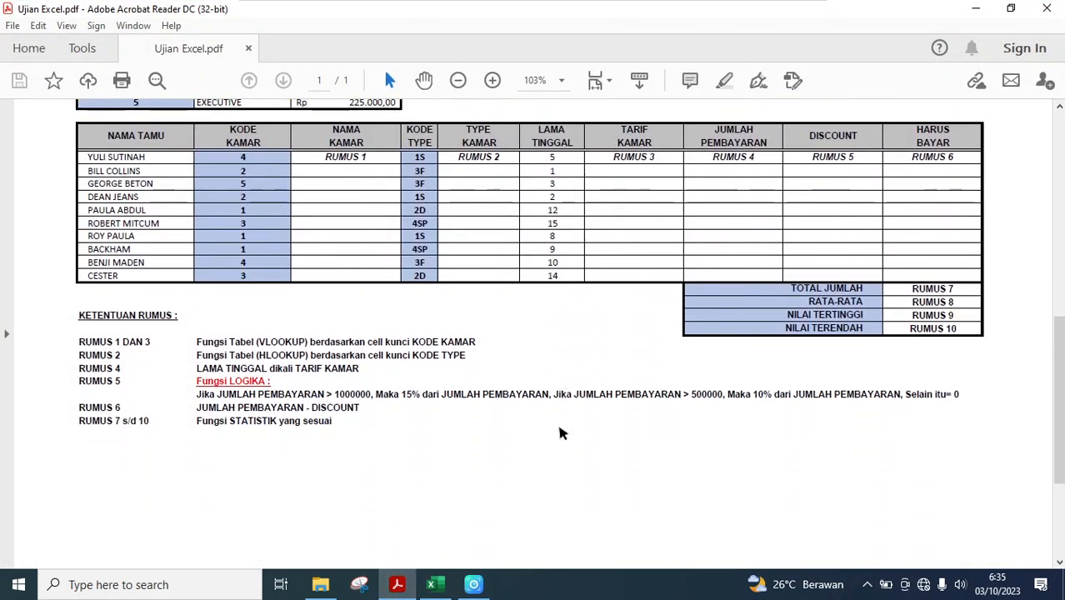
{"action": "scroll", "coordinate": [560, 434], "scroll_direction": "up", "scroll_amount": 5}
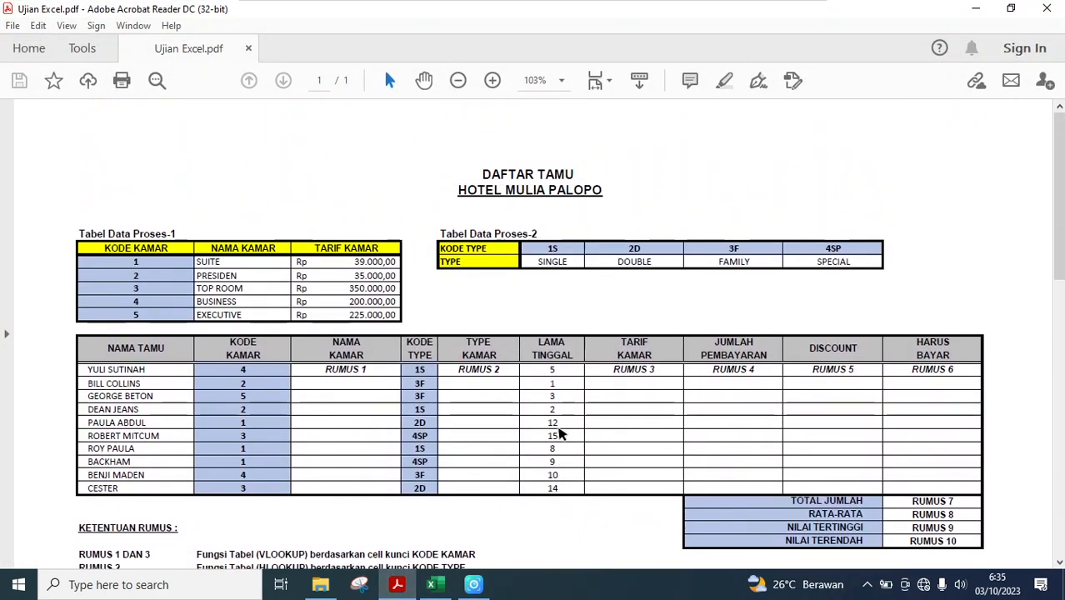
{"action": "left_click", "coordinate": [969, 12]}
{"action": "left_click_drag", "start_coordinate": [1060, 303], "coordinate": [1061, 275]}
{"action": "left_click", "coordinate": [399, 586]}
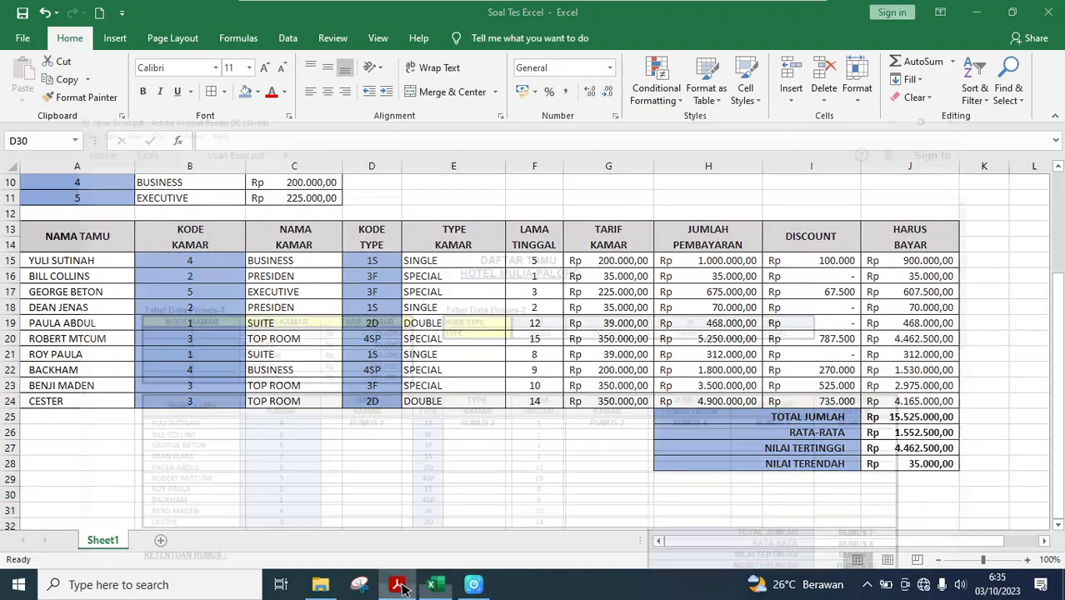
{"action": "scroll", "coordinate": [296, 518], "scroll_direction": "down", "scroll_amount": 1}
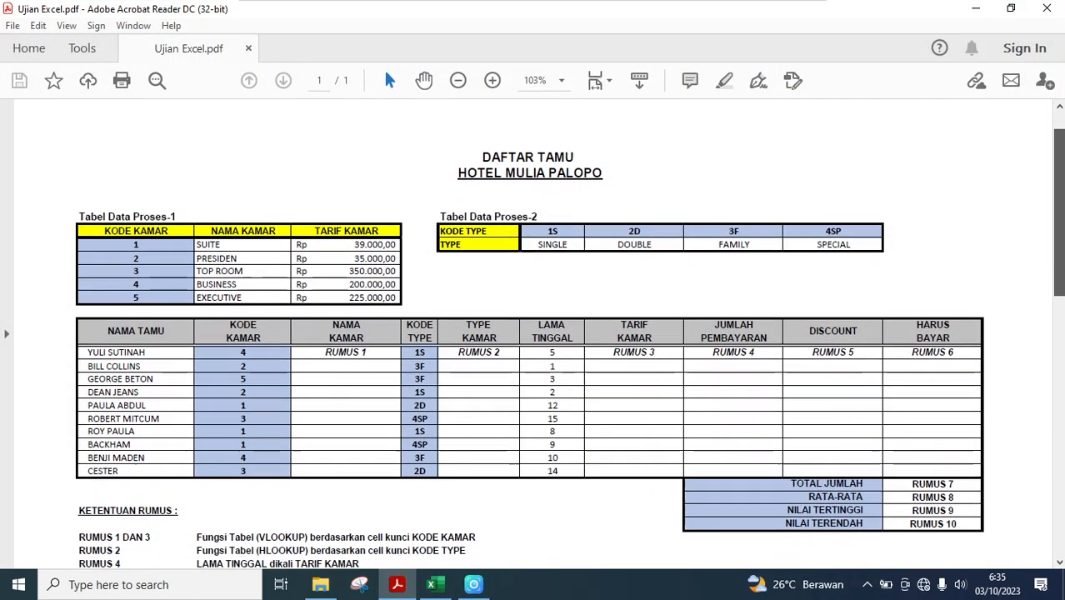
{"action": "scroll", "coordinate": [533, 333], "scroll_direction": "down", "scroll_amount": 2}
{"action": "scroll", "coordinate": [533, 333], "scroll_direction": "down", "scroll_amount": 1}
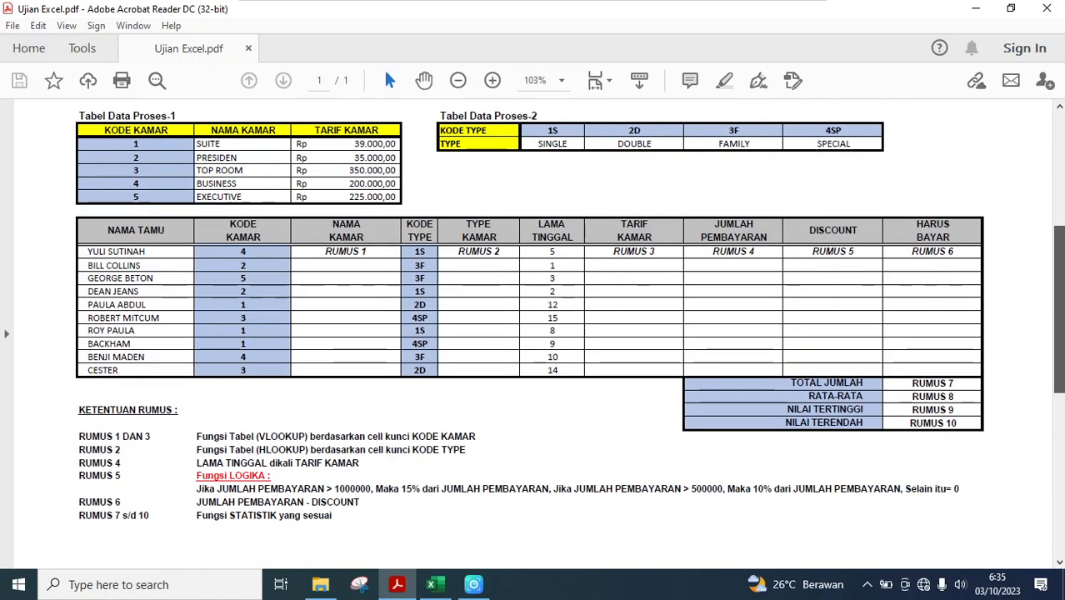
{"action": "scroll", "coordinate": [533, 333], "scroll_direction": "up", "scroll_amount": 3}
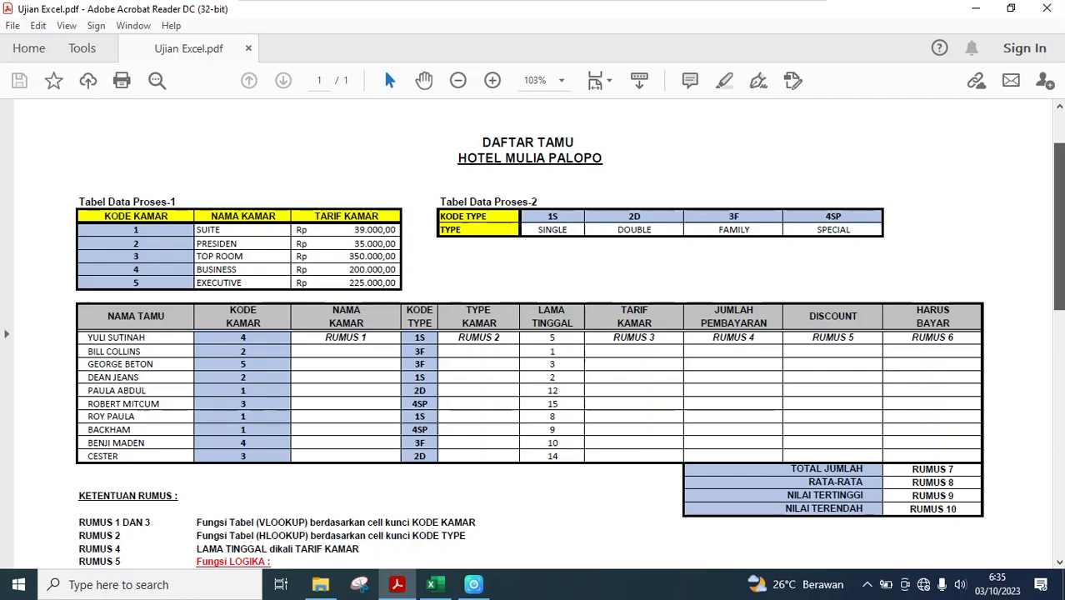
{"action": "scroll", "coordinate": [534, 333], "scroll_direction": "down", "scroll_amount": 1}
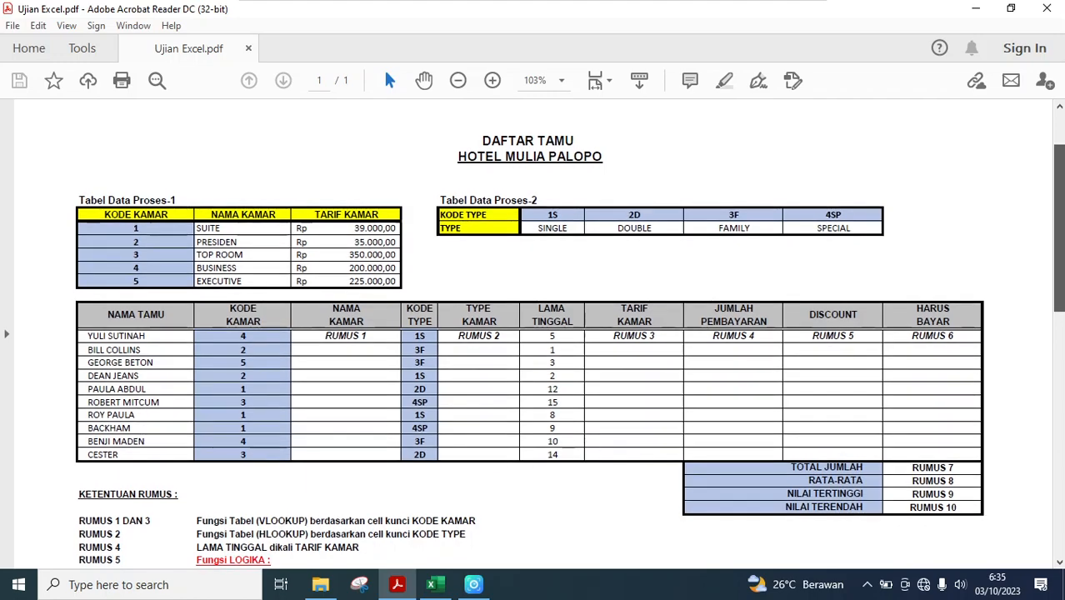
{"action": "scroll", "coordinate": [533, 333], "scroll_direction": "down", "scroll_amount": 1}
{"action": "scroll", "coordinate": [534, 333], "scroll_direction": "up", "scroll_amount": 2}
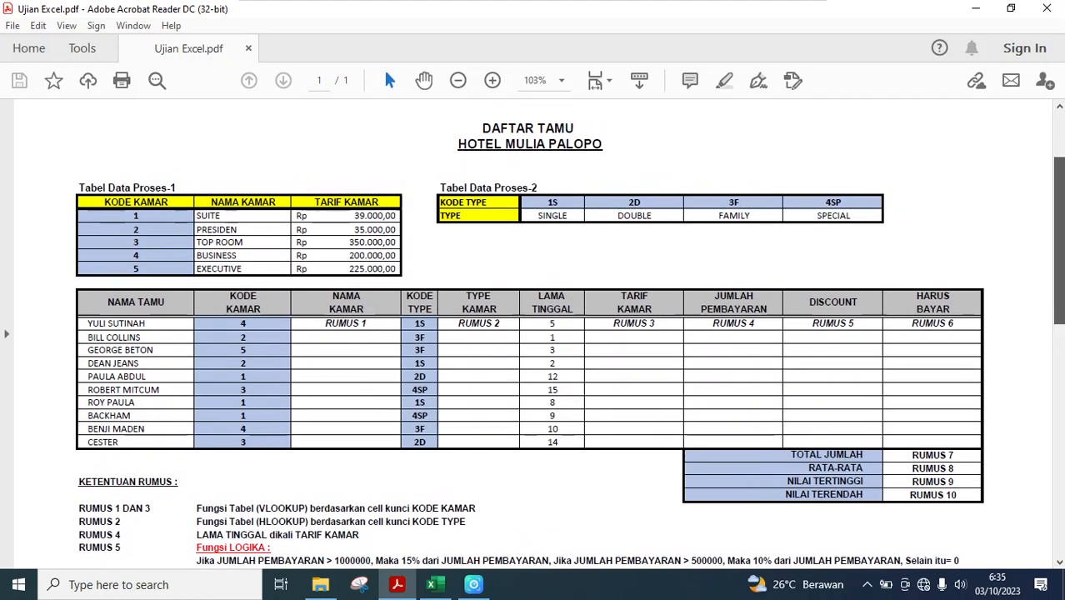
{"action": "scroll", "coordinate": [533, 334], "scroll_direction": "up", "scroll_amount": 1}
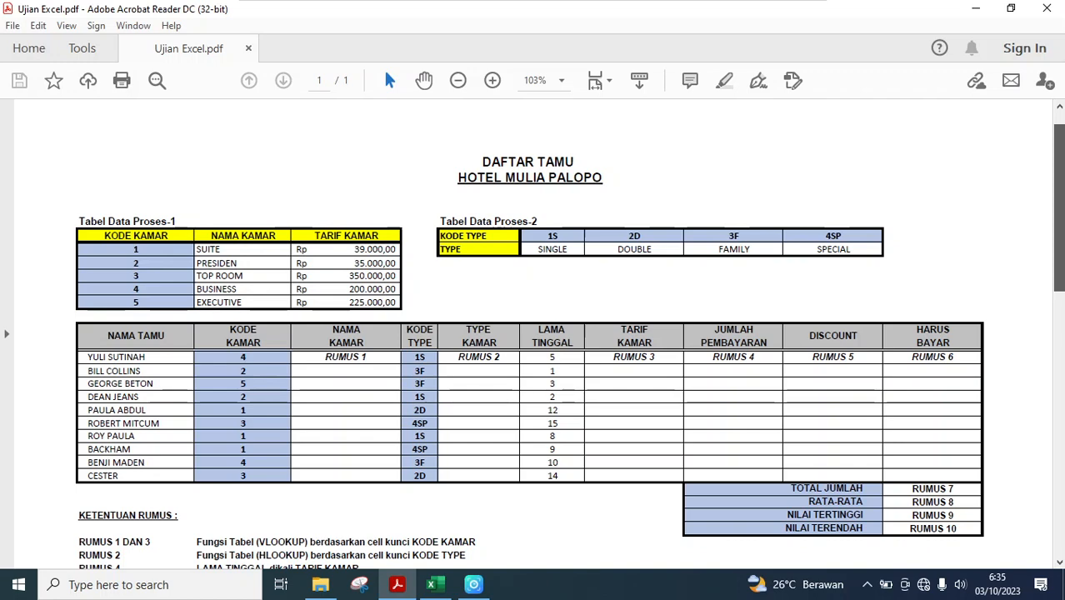
{"action": "scroll", "coordinate": [534, 333], "scroll_direction": "up", "scroll_amount": 1}
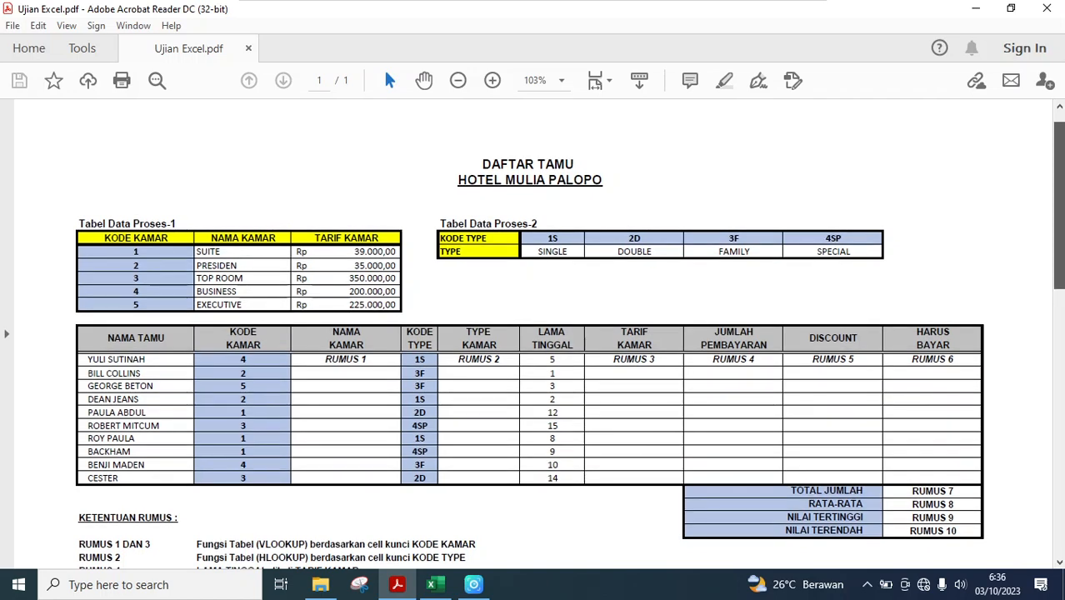
{"action": "scroll", "coordinate": [533, 334], "scroll_direction": "up", "scroll_amount": 1}
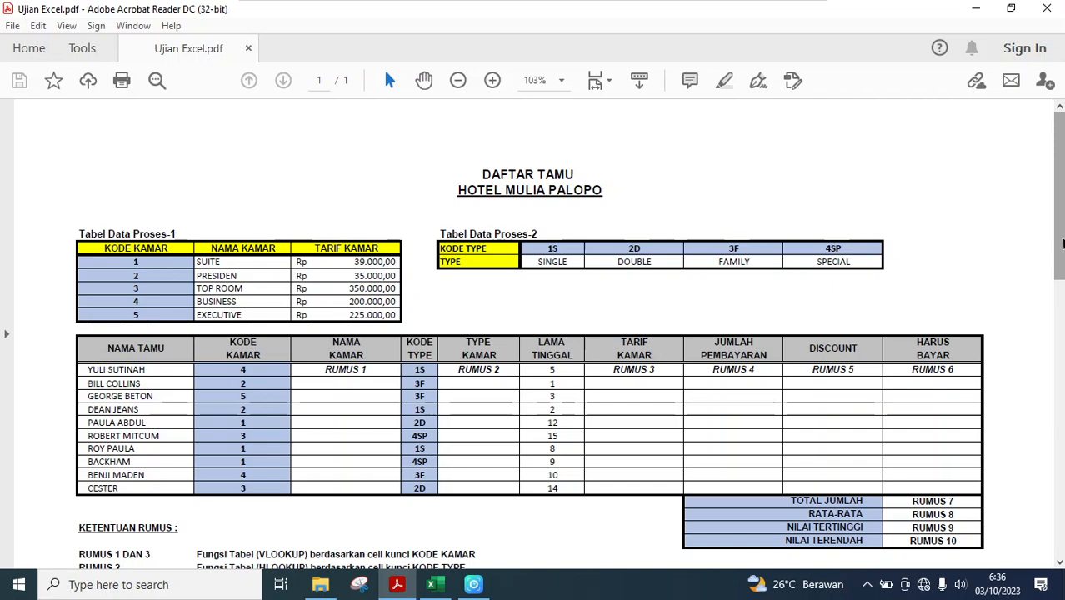
Switch back to the Excel workbook and check the formatted sheet from the DAFTAR TAMU title to the statistics rows against the PDF
{"action": "left_click", "coordinate": [445, 589]}
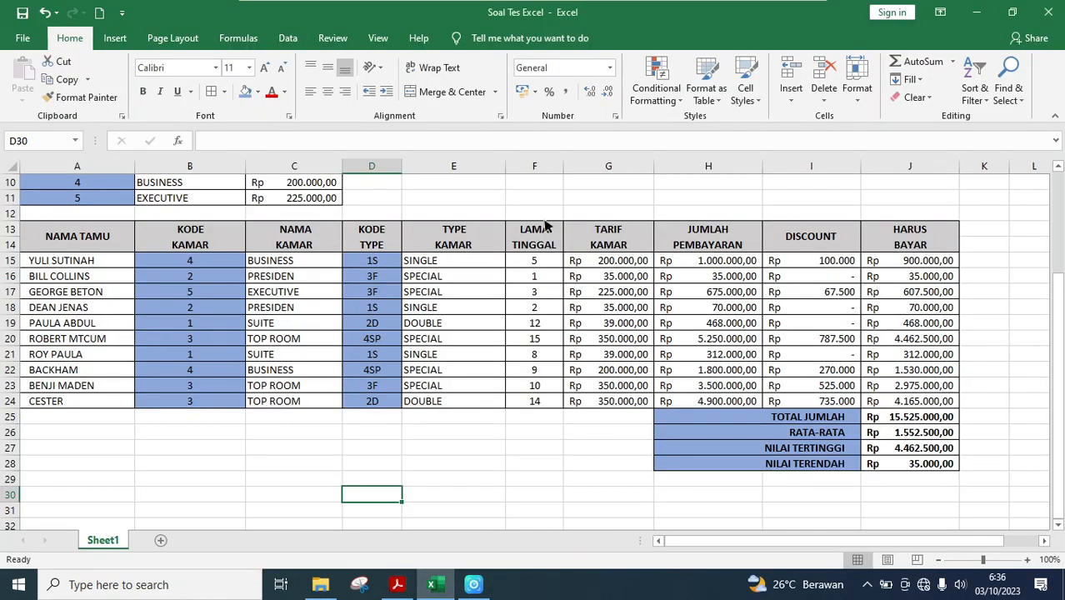
{"action": "scroll", "coordinate": [968, 360], "scroll_direction": "up", "scroll_amount": 3}
{"action": "scroll", "coordinate": [724, 326], "scroll_direction": "down", "scroll_amount": 4}
{"action": "scroll", "coordinate": [723, 323], "scroll_direction": "up", "scroll_amount": 4}
{"action": "scroll", "coordinate": [724, 324], "scroll_direction": "down", "scroll_amount": 1}
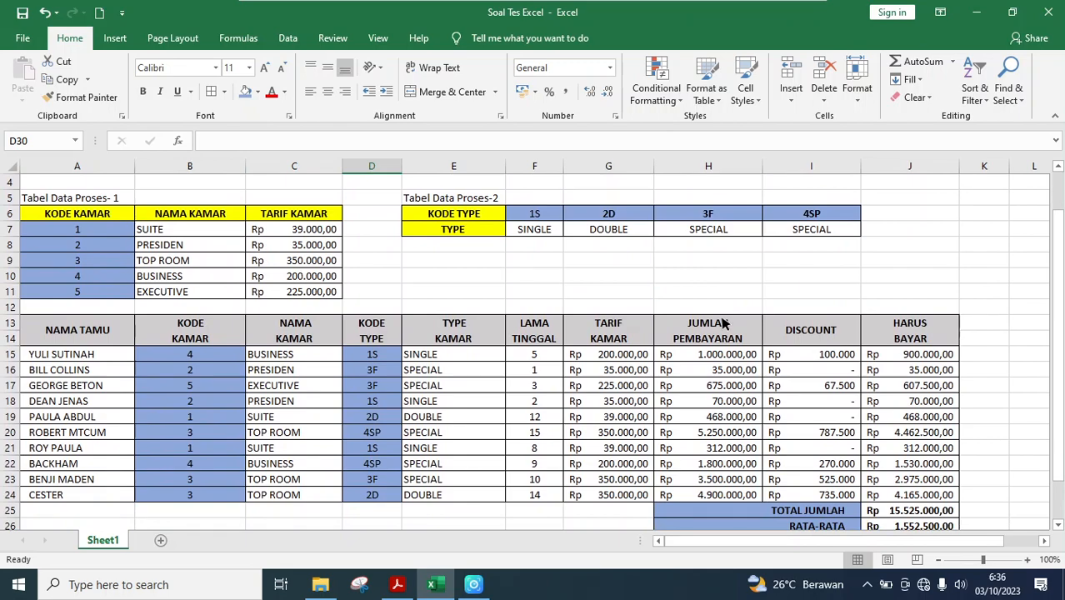
{"action": "scroll", "coordinate": [723, 318], "scroll_direction": "down", "scroll_amount": 1}
{"action": "scroll", "coordinate": [723, 318], "scroll_direction": "up", "scroll_amount": 1}
{"action": "left_click_drag", "start_coordinate": [1061, 256], "coordinate": [1062, 212]}
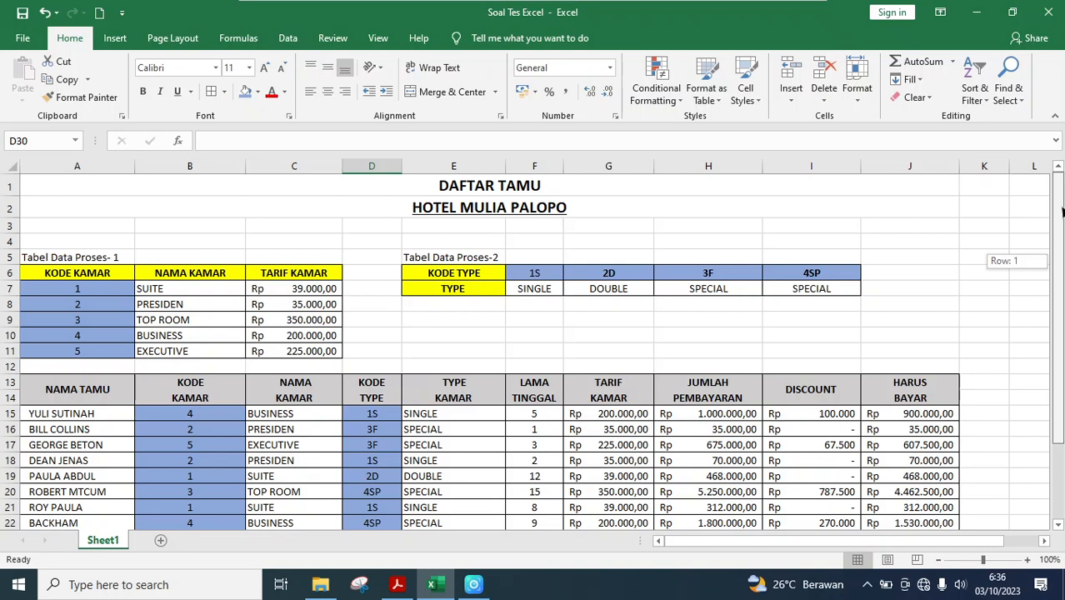
{"action": "left_click_drag", "start_coordinate": [1062, 213], "coordinate": [1058, 216]}
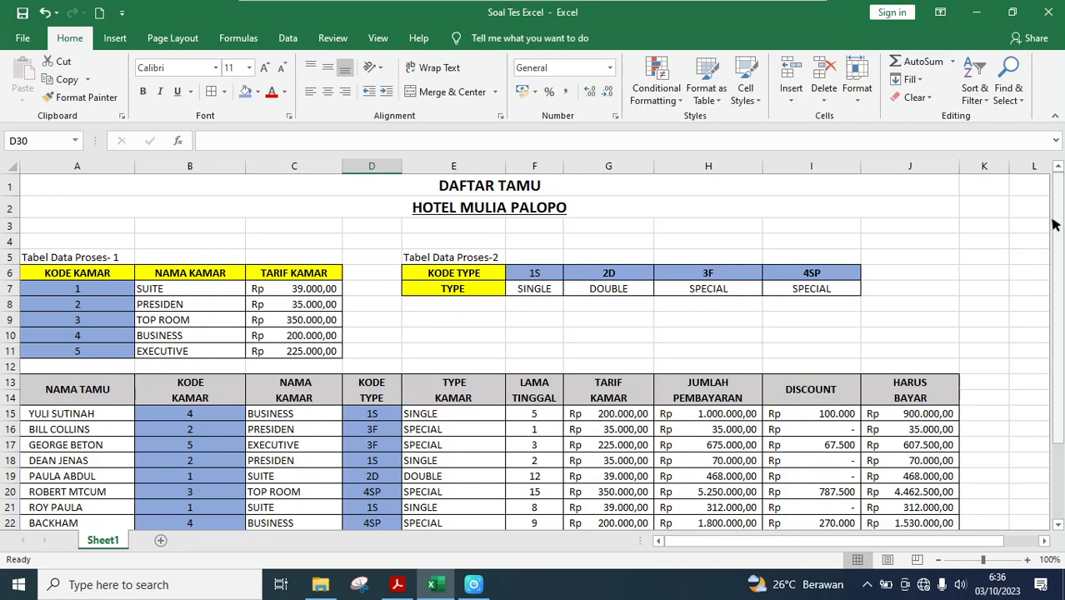